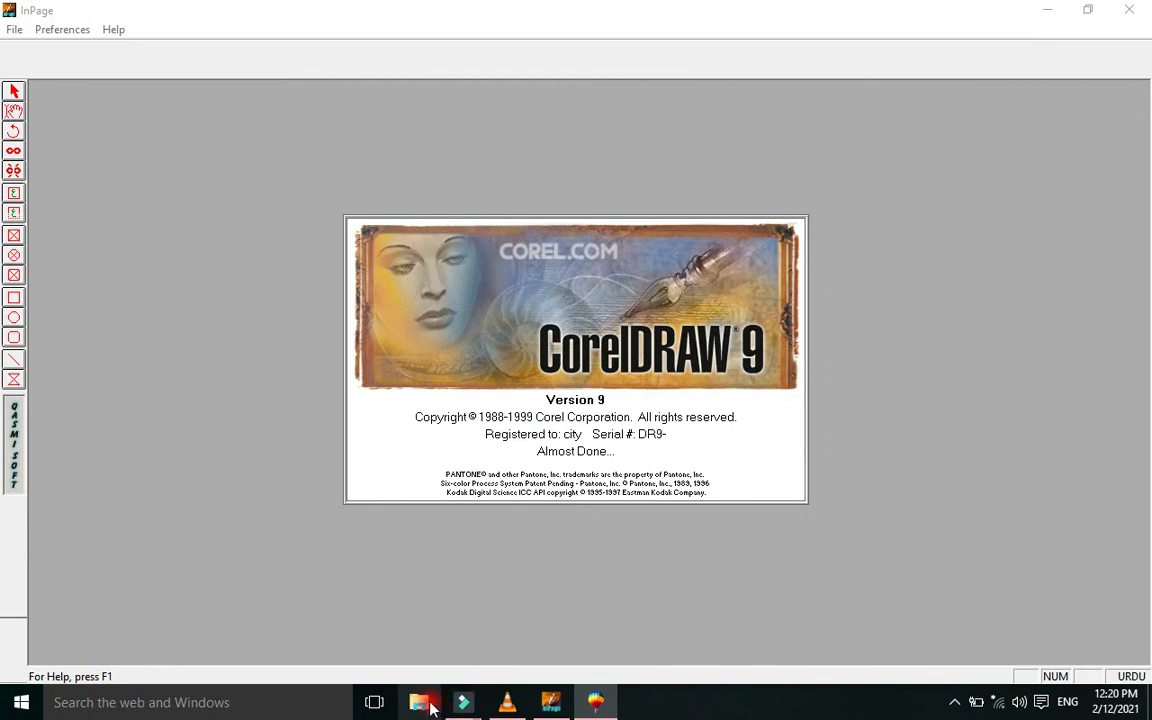
Browse the Downloads folder in File Explorer and examine the portrait photos named 1 and 2
{"action": "left_click", "coordinate": [419, 686]}
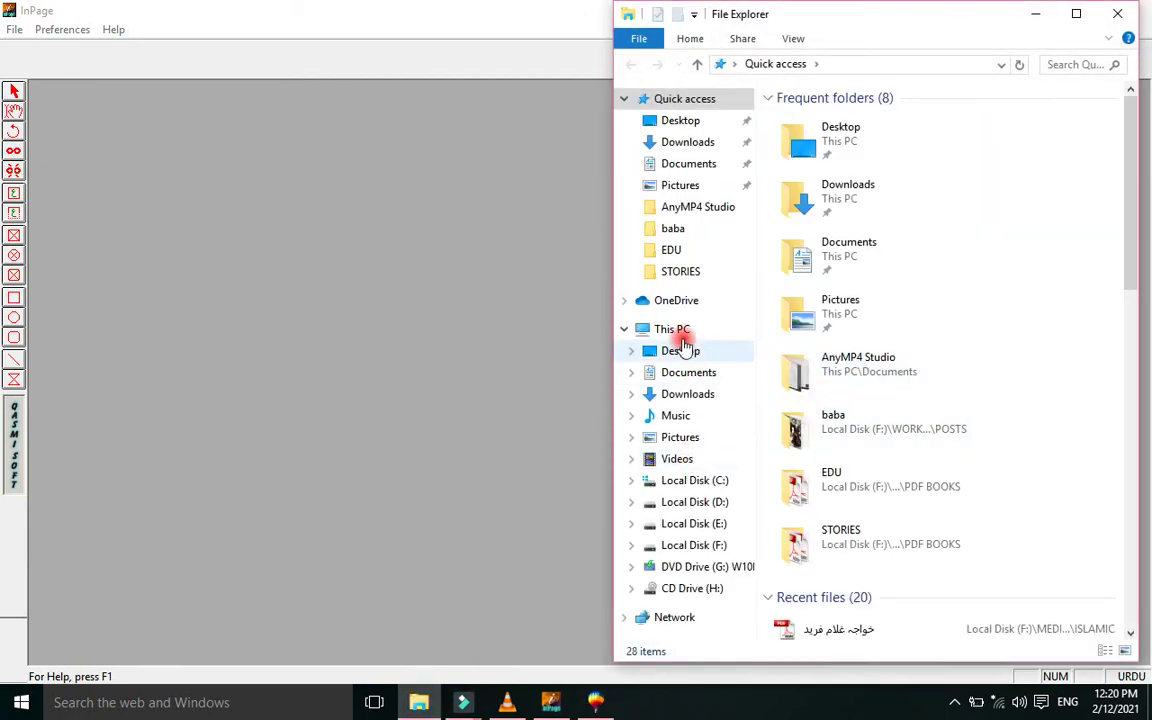
{"action": "left_click", "coordinate": [697, 146]}
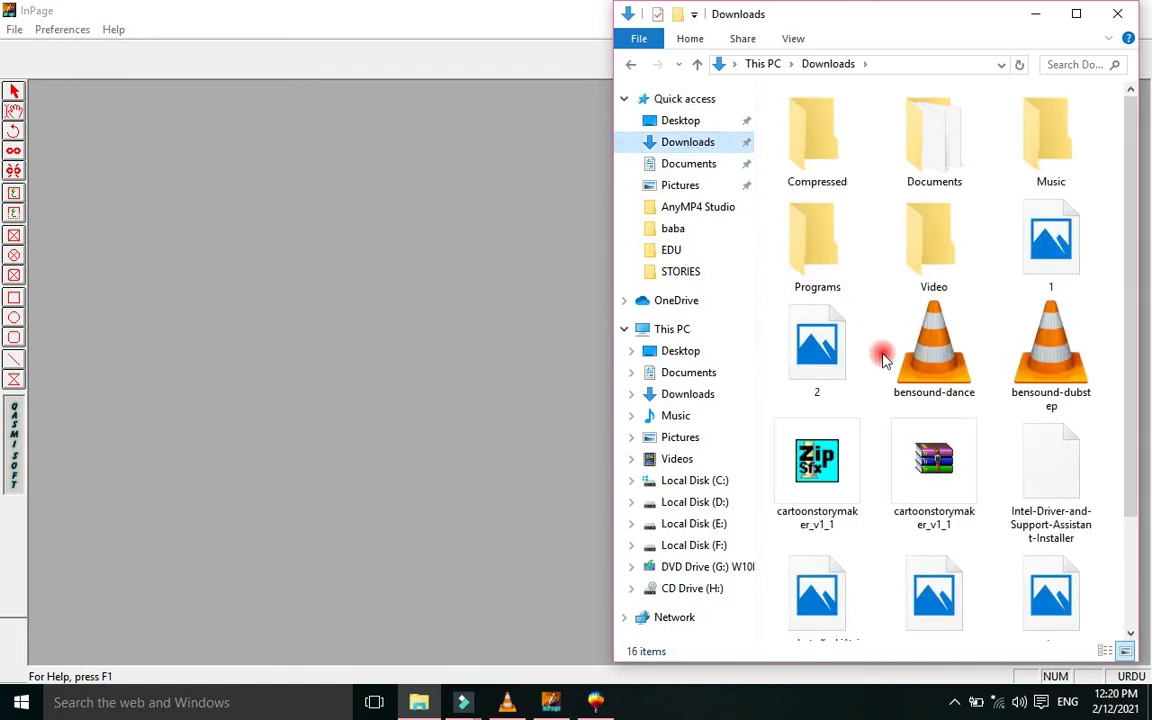
{"action": "left_click", "coordinate": [828, 365]}
{"action": "scroll", "coordinate": [826, 368], "scroll_direction": "down", "scroll_amount": 2}
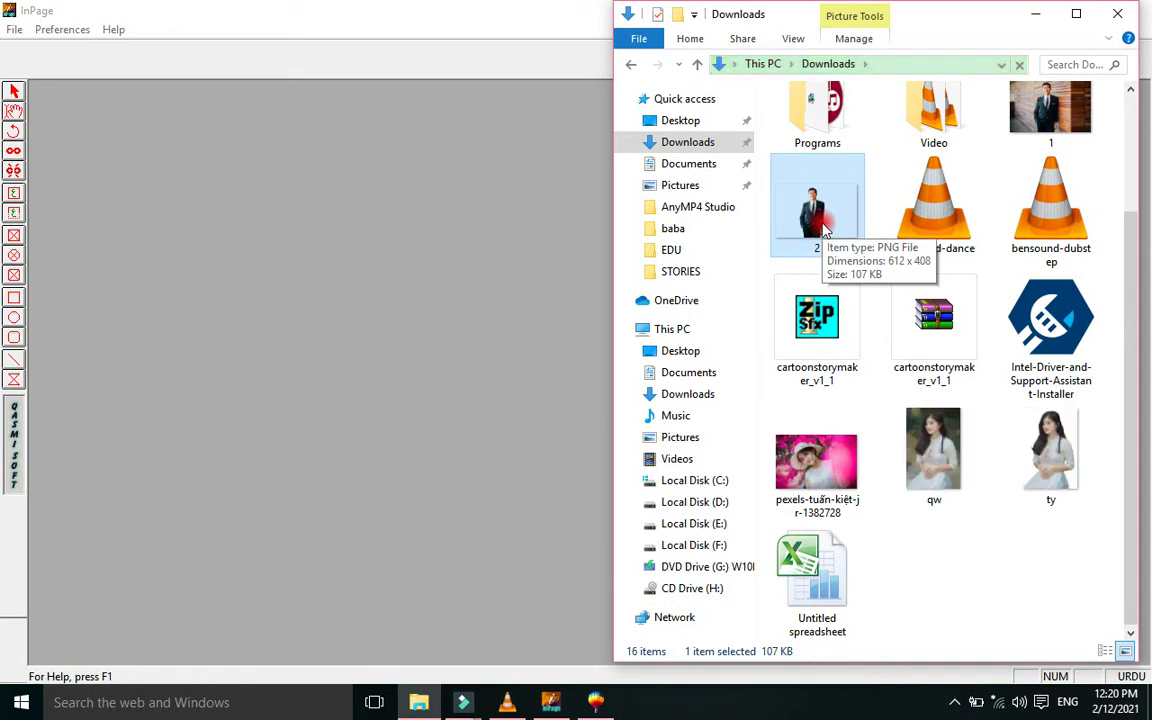
{"action": "left_click", "coordinate": [1050, 112]}
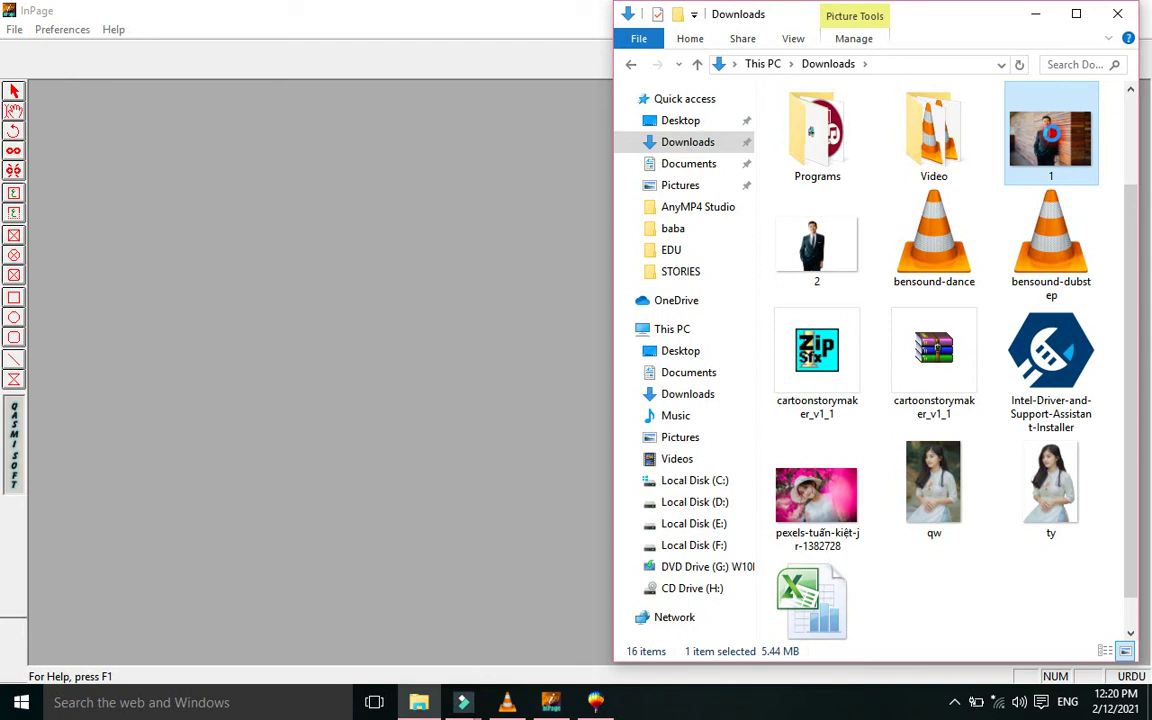
{"action": "right_click", "coordinate": [1050, 130]}
{"action": "left_click", "coordinate": [1047, 125]}
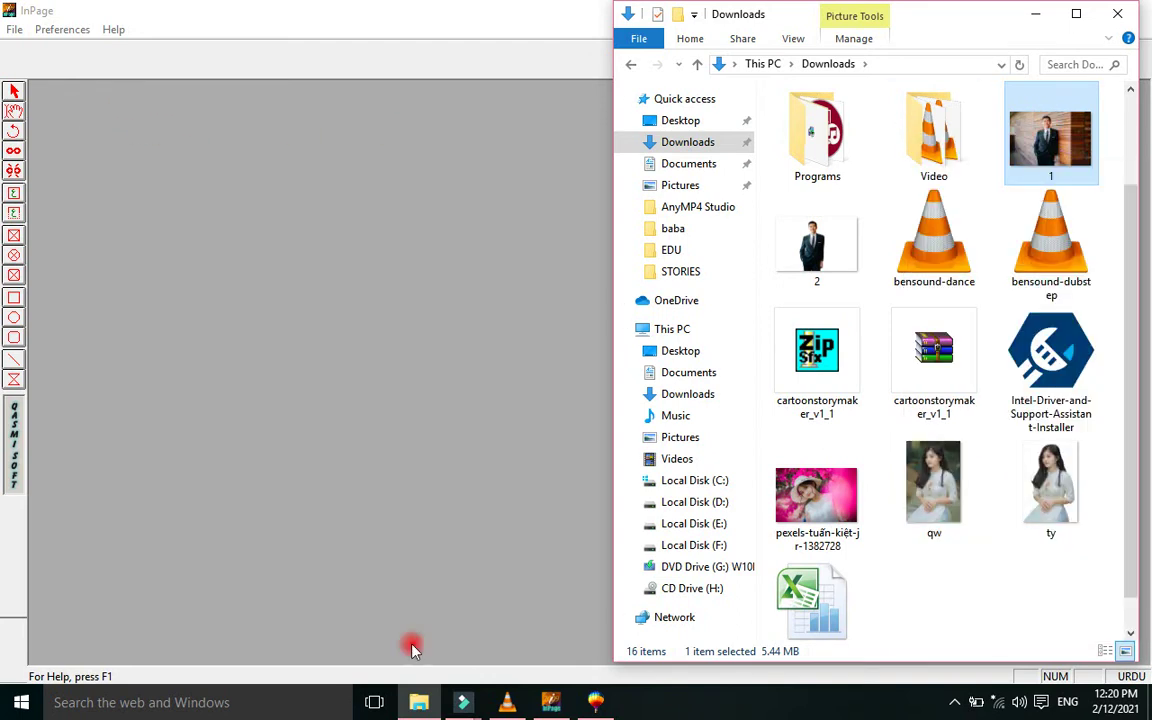
Switch to CorelDRAW 9 and start a new blank graphic
{"action": "left_click", "coordinate": [595, 702]}
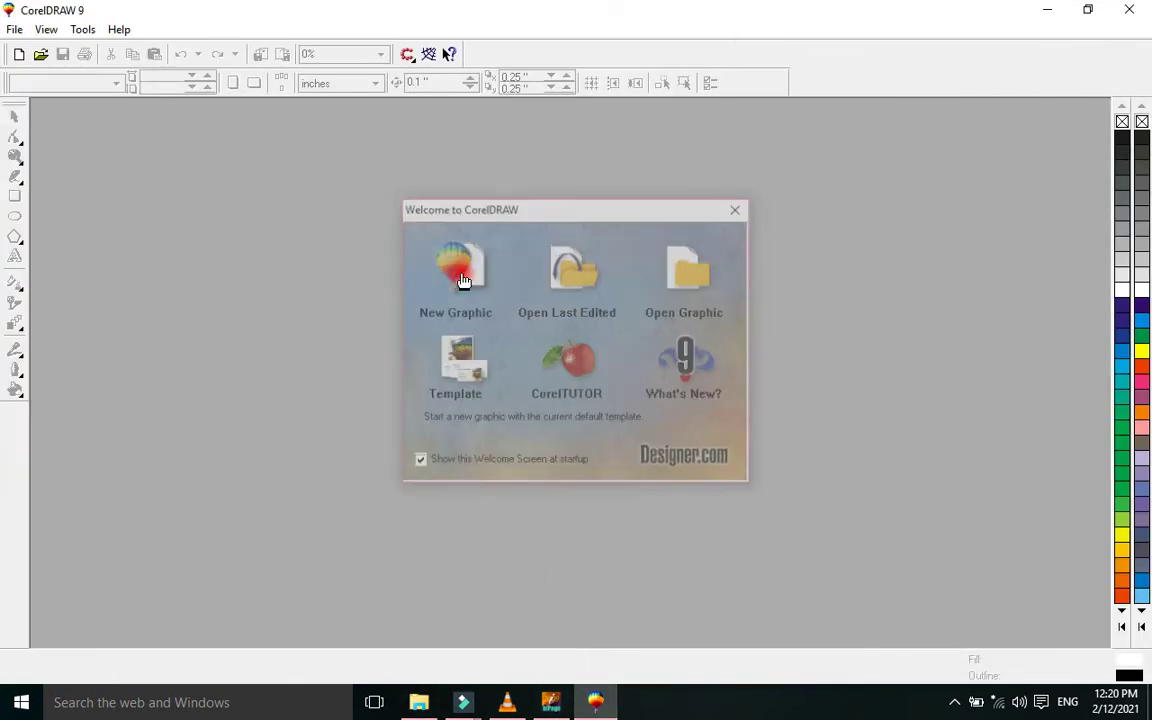
{"action": "left_click", "coordinate": [458, 272]}
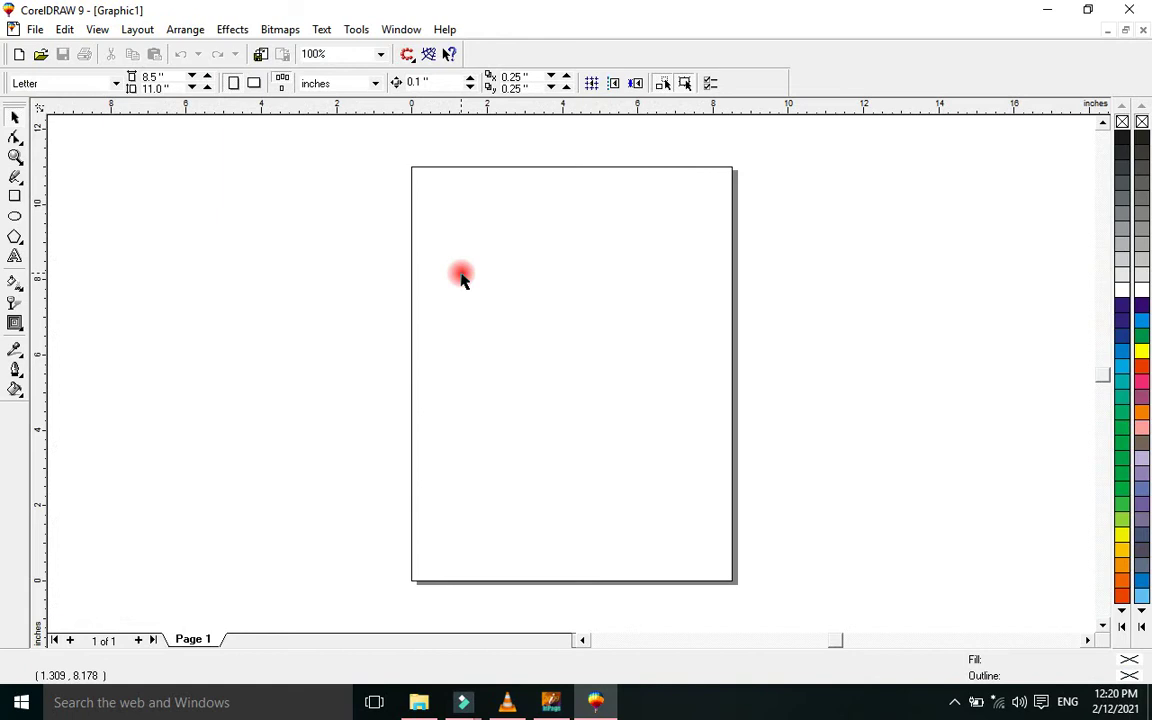
{"action": "left_click", "coordinate": [14, 258]}
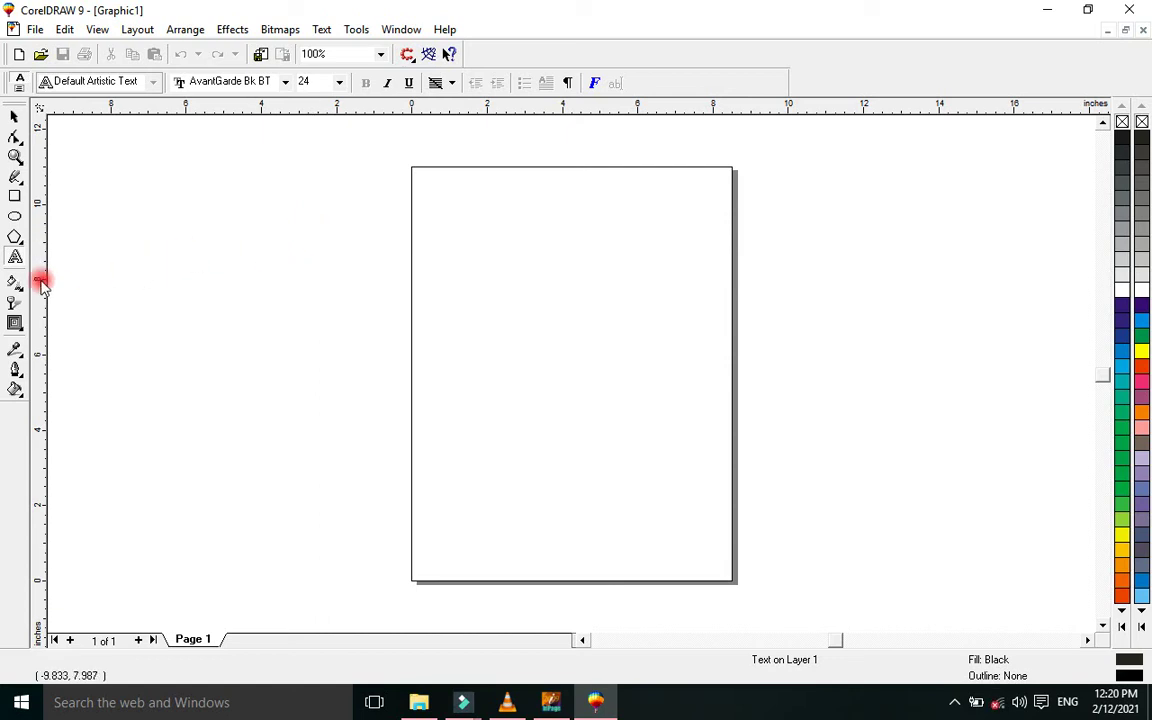
{"action": "left_click", "coordinate": [217, 262]}
{"action": "left_click", "coordinate": [341, 82]}
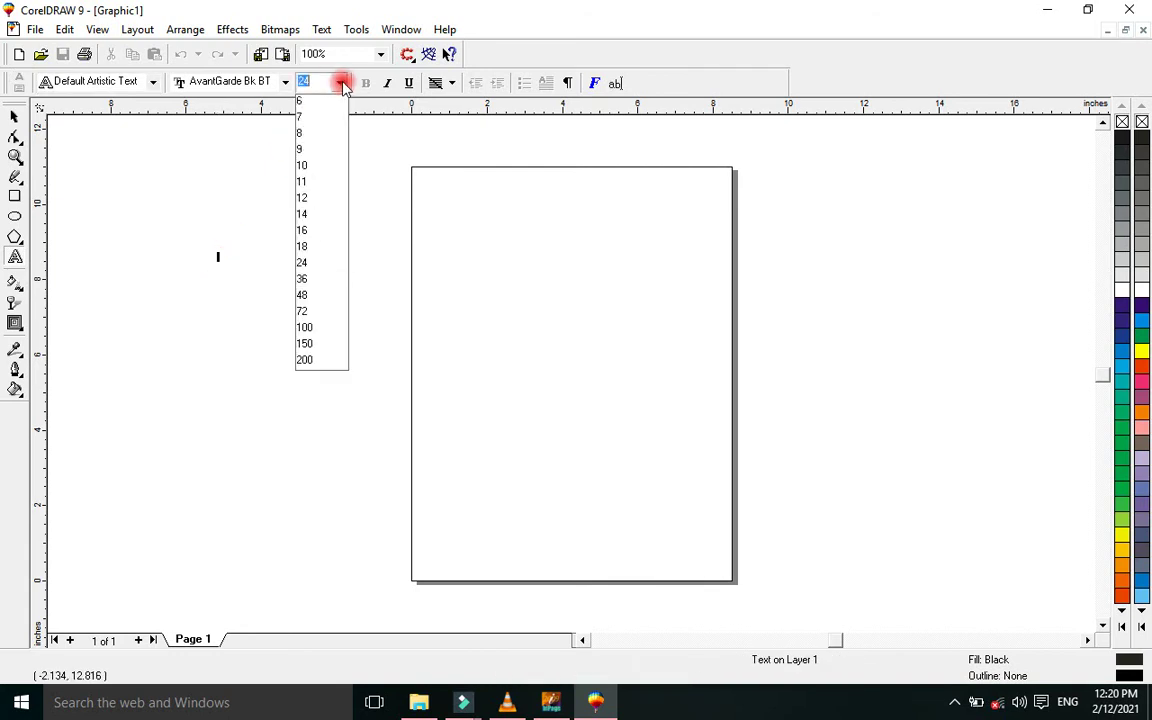
{"action": "left_click", "coordinate": [328, 281]}
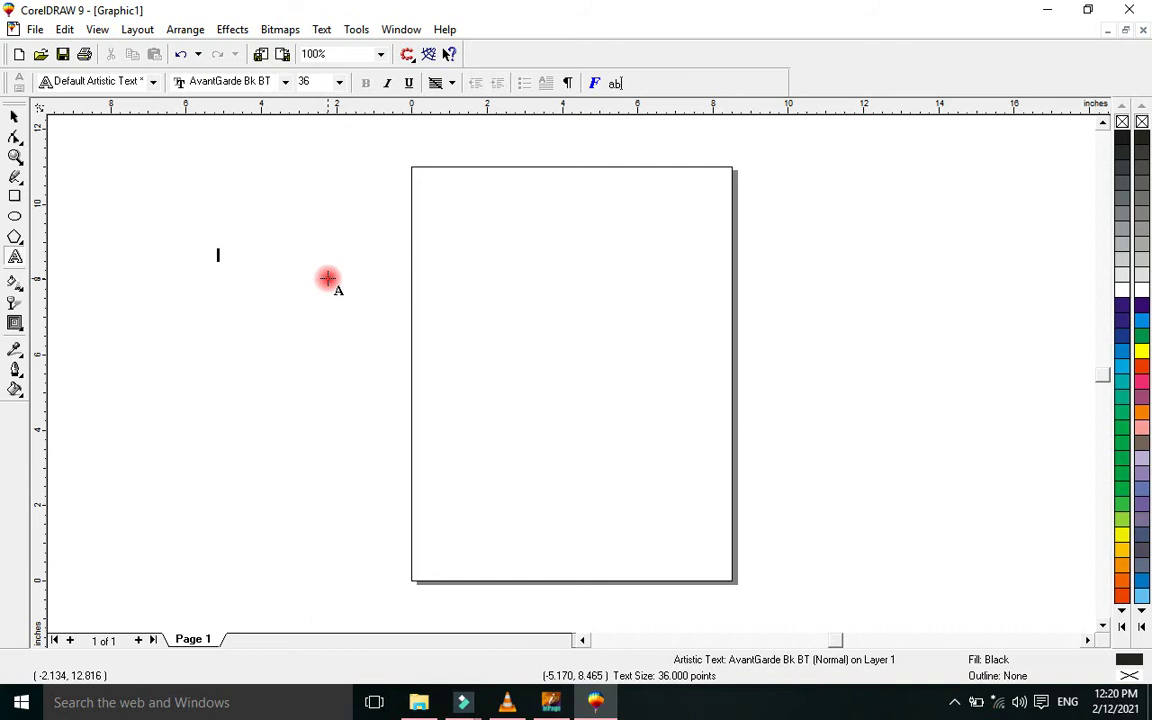
Add the artistic text "Passport size picture make" in the empty area beside the page
{"action": "left_click", "coordinate": [15, 157]}
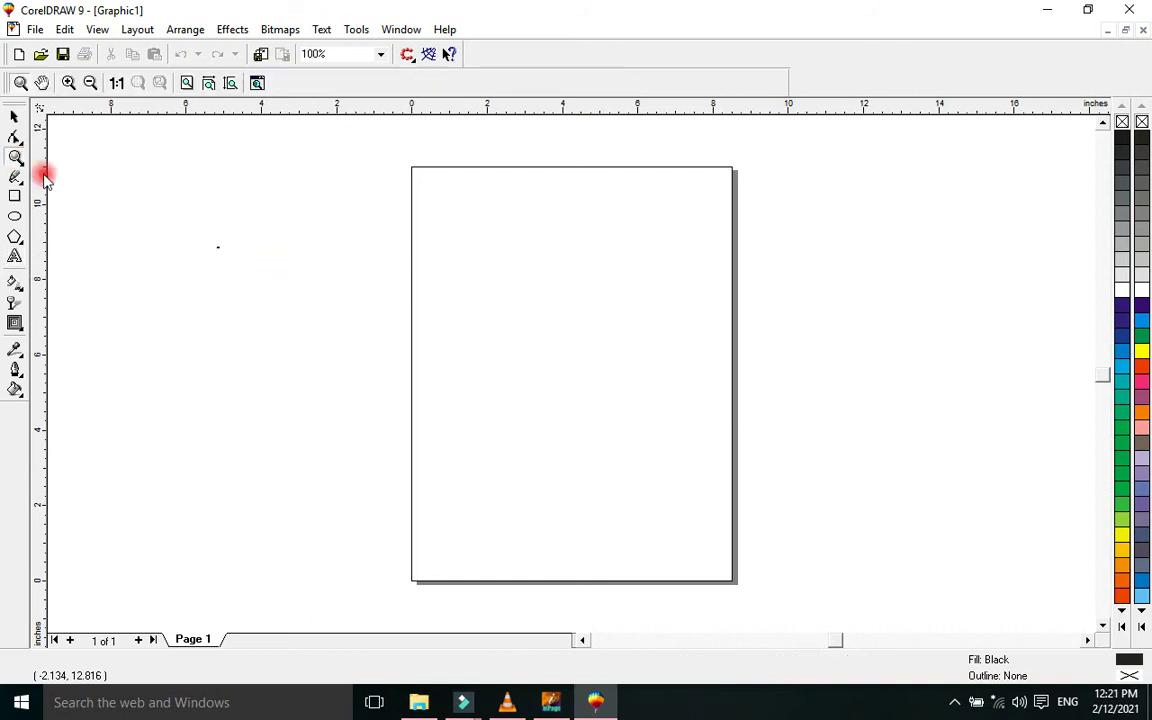
{"action": "left_click_drag", "start_coordinate": [224, 256], "coordinate": [425, 405]}
{"action": "left_click", "coordinate": [295, 284]}
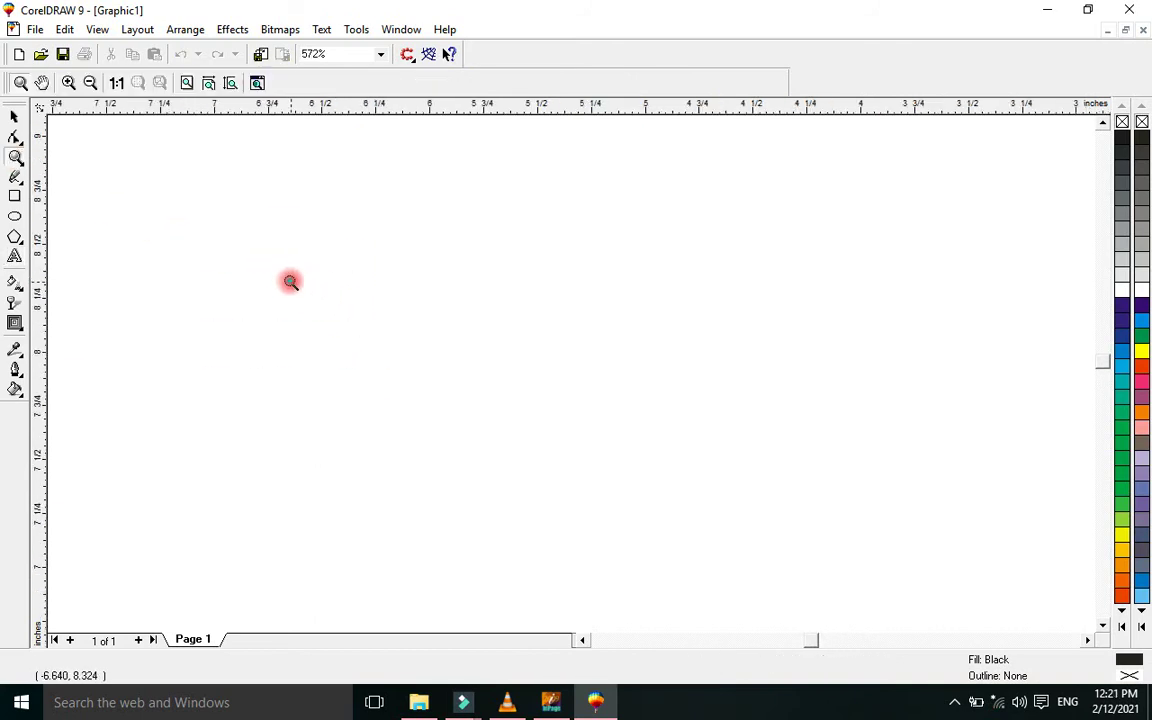
{"action": "right_click", "coordinate": [288, 280]}
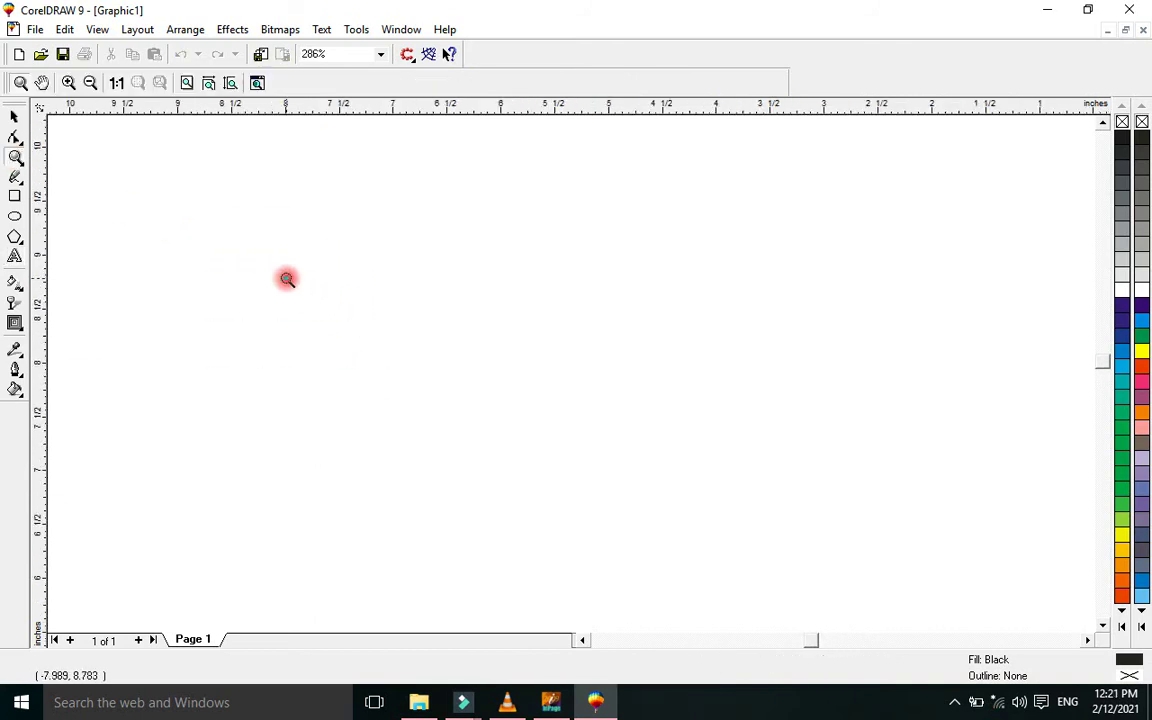
{"action": "left_click", "coordinate": [15, 256]}
{"action": "left_click", "coordinate": [338, 290]}
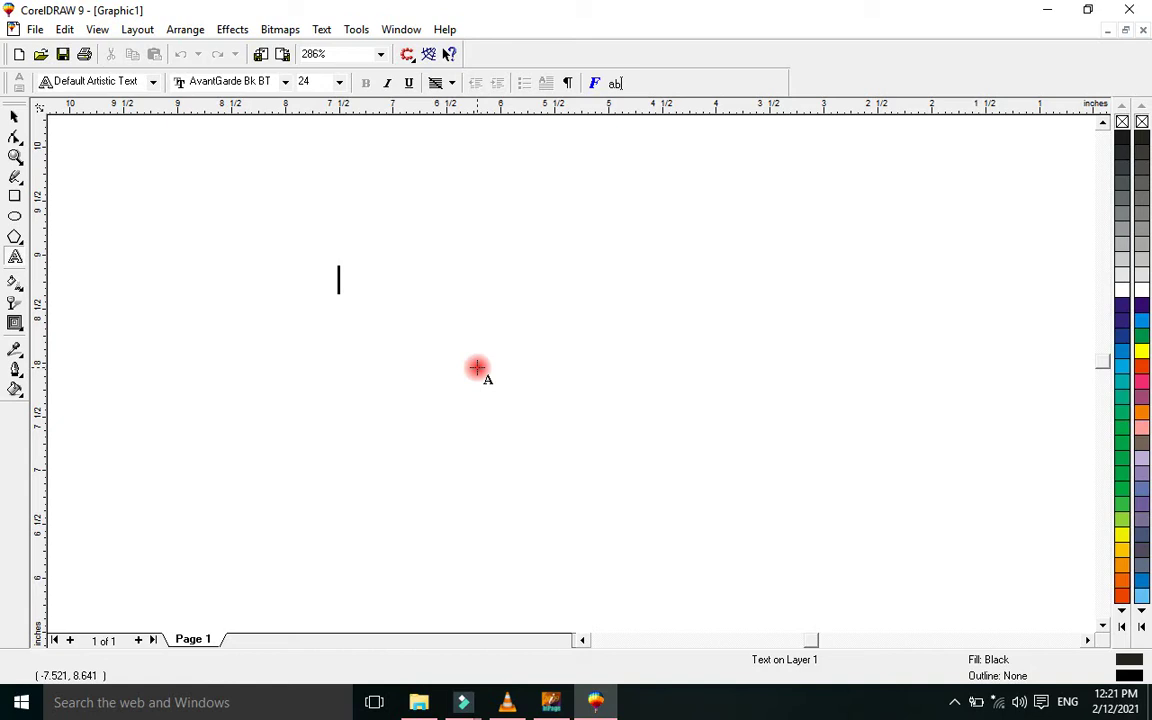
{"action": "type", "text": "pas"}
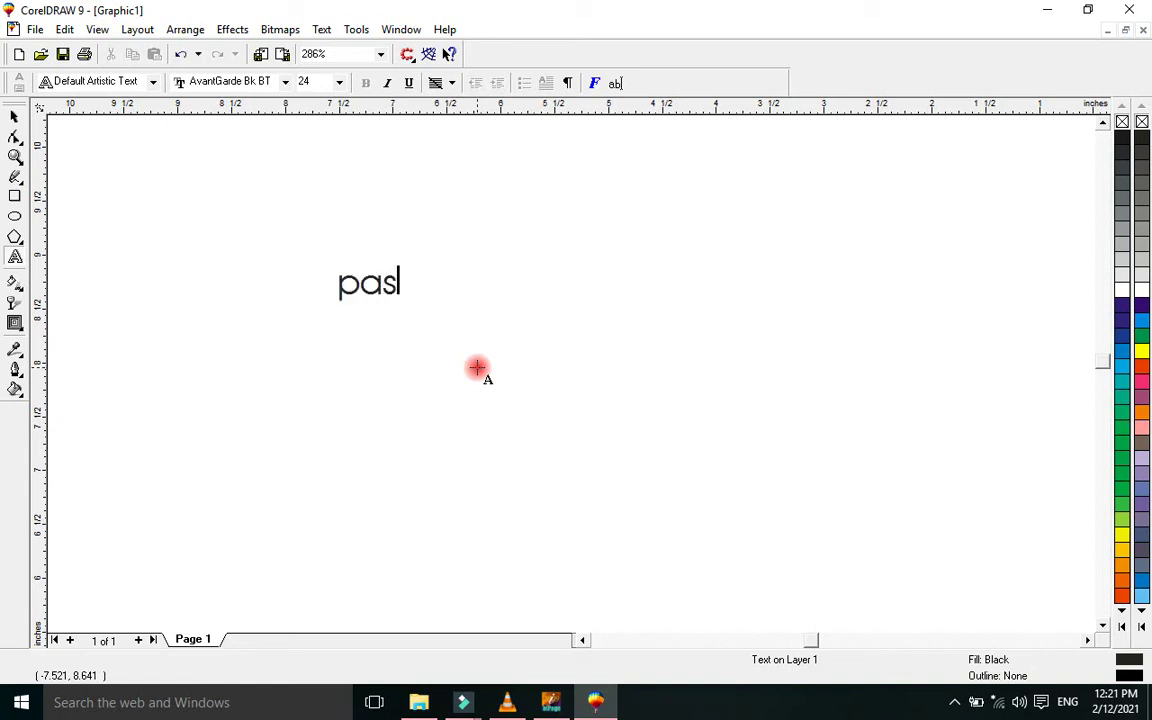
{"action": "type", "text": "sport size im"}
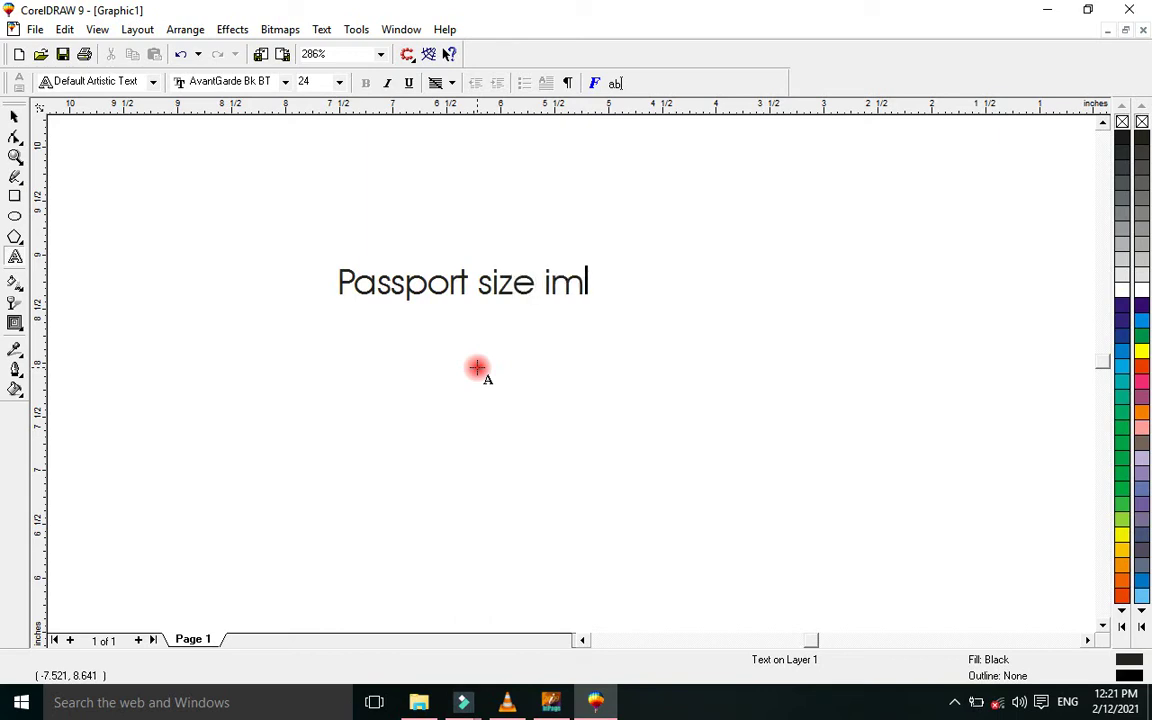
{"action": "key", "text": "BackSpace"}
{"action": "key", "text": "BackSpace"}
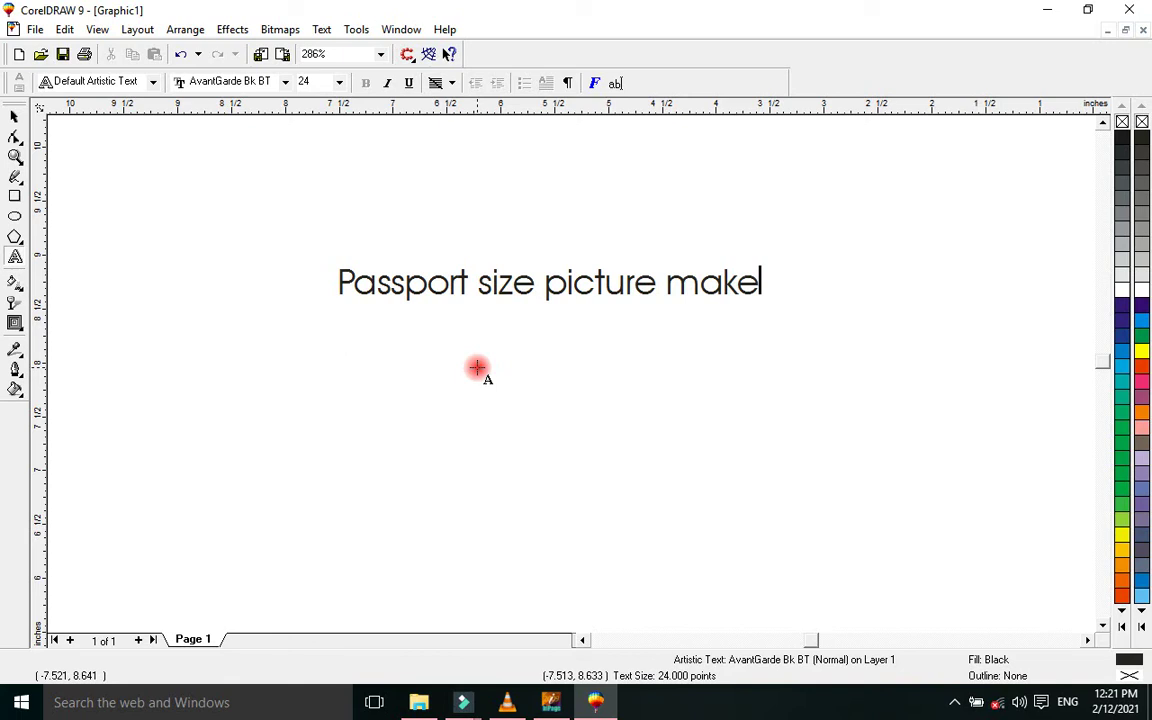
{"action": "left_click", "coordinate": [257, 218]}
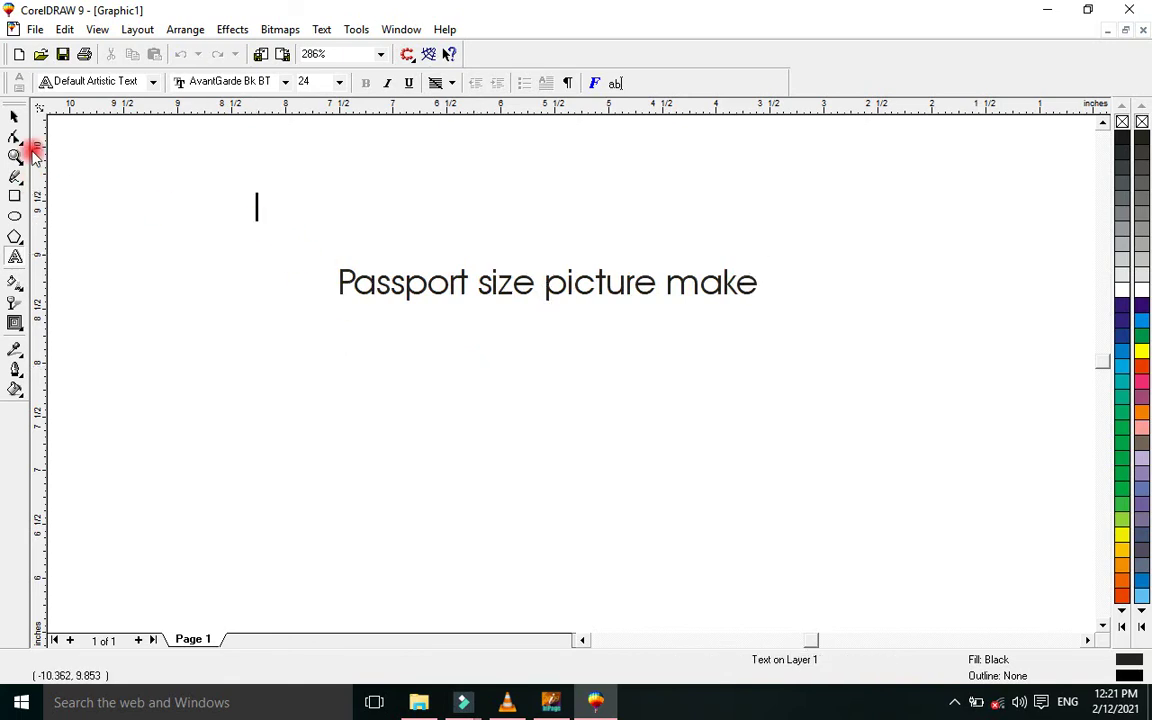
{"action": "left_click", "coordinate": [15, 117]}
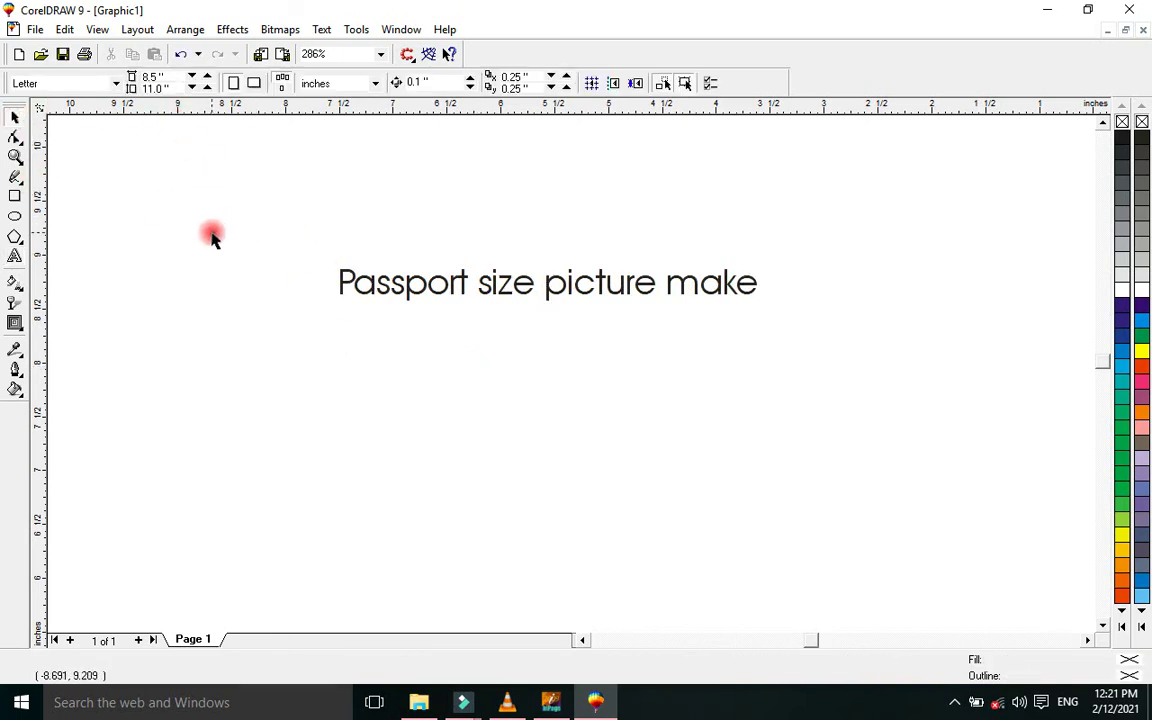
Move the "Passport size picture make" text to just above the page, roughly centred over it
{"action": "left_click", "coordinate": [15, 157]}
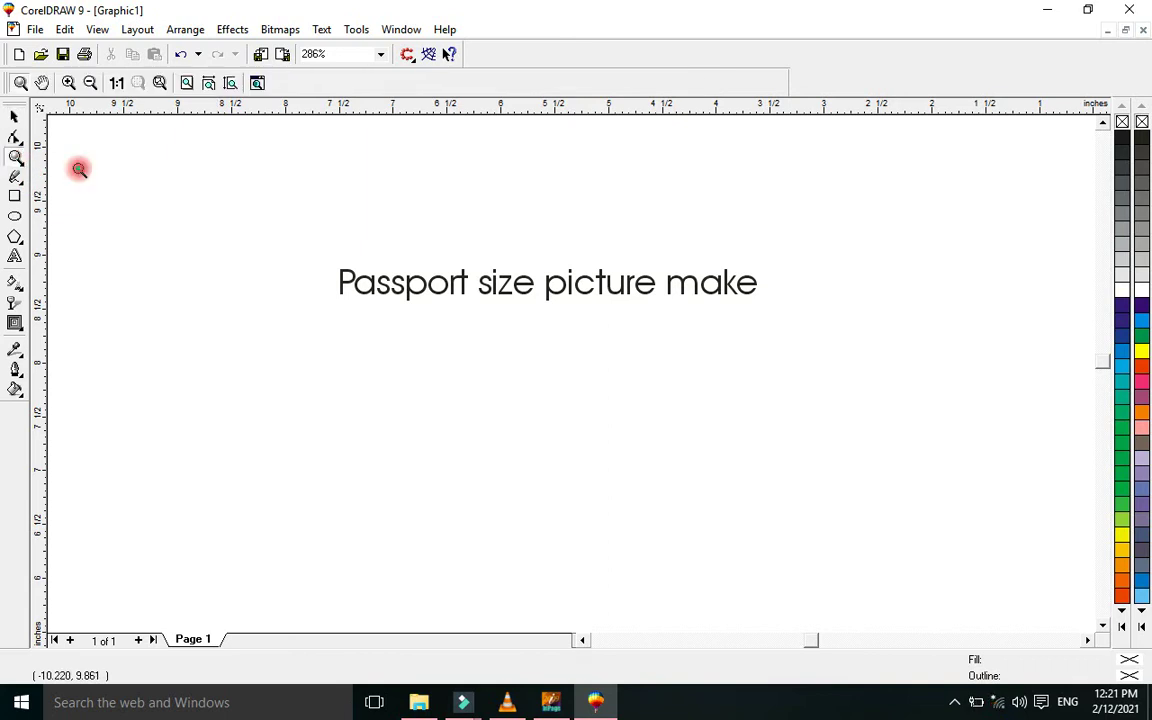
{"action": "right_click", "coordinate": [284, 204]}
{"action": "right_click", "coordinate": [284, 204]}
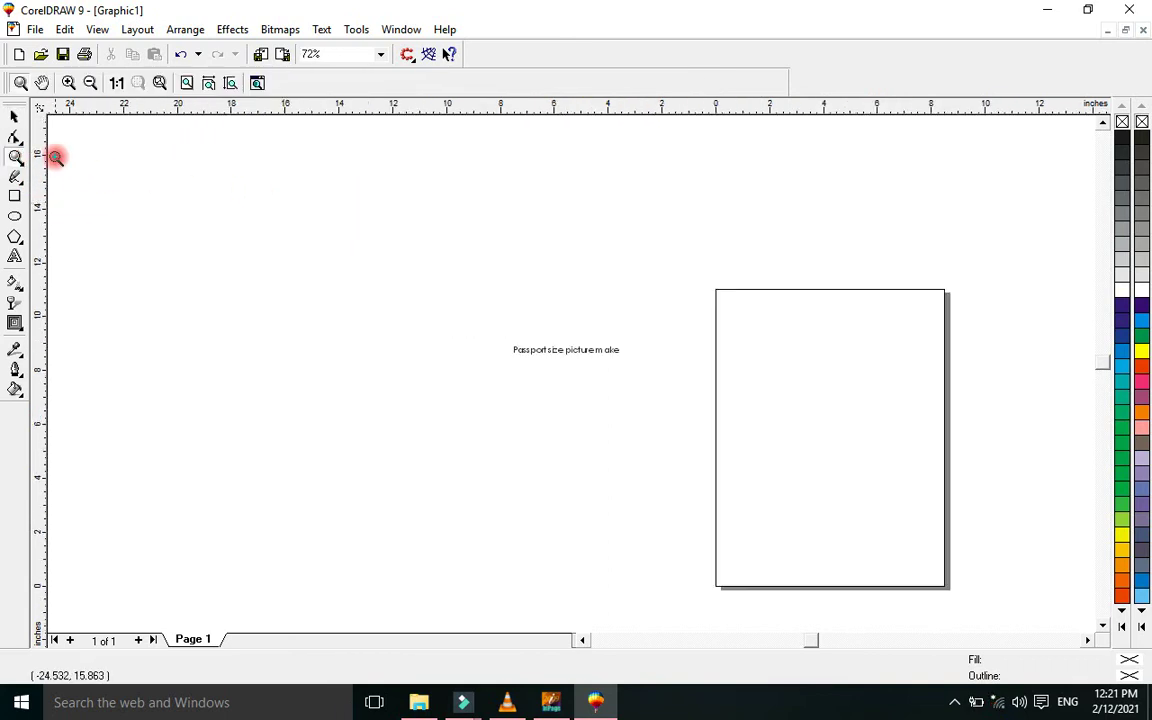
{"action": "left_click", "coordinate": [14, 116]}
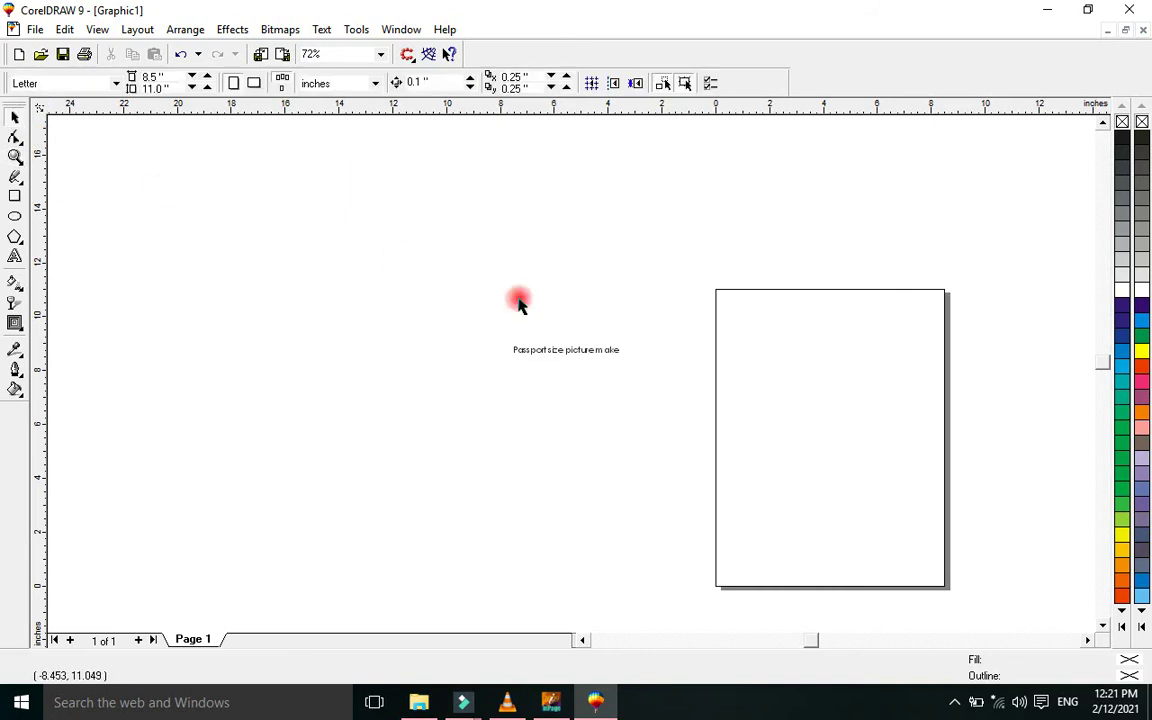
{"action": "left_click", "coordinate": [548, 352]}
{"action": "left_click_drag", "start_coordinate": [566, 352], "coordinate": [818, 231]}
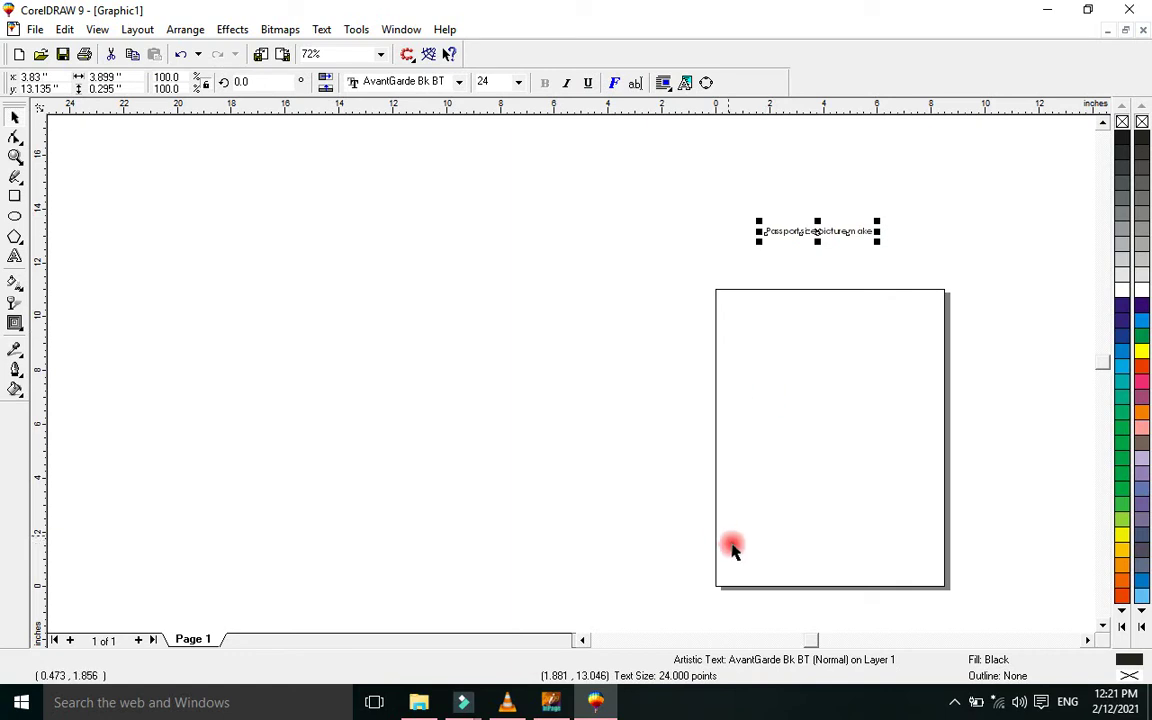
Import the photo named 1 from the Downloads folder, placing its corner just outside the page's upper-left corner
{"action": "left_click", "coordinate": [1087, 640]}
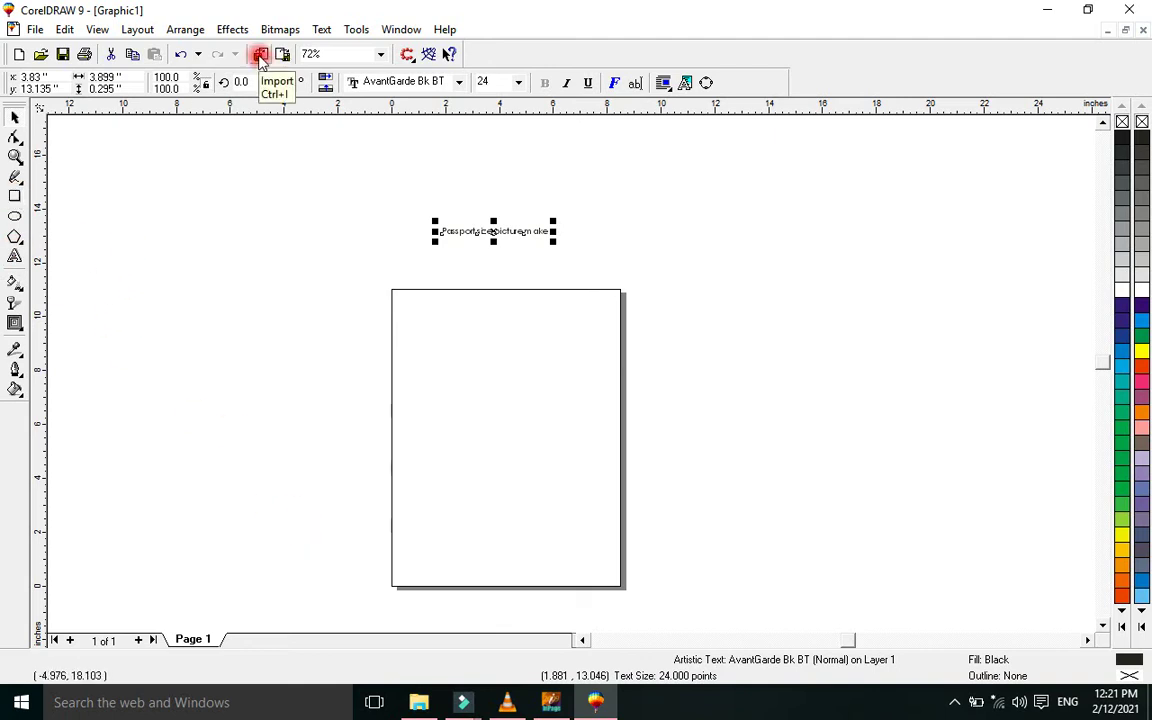
{"action": "left_click", "coordinate": [259, 55]}
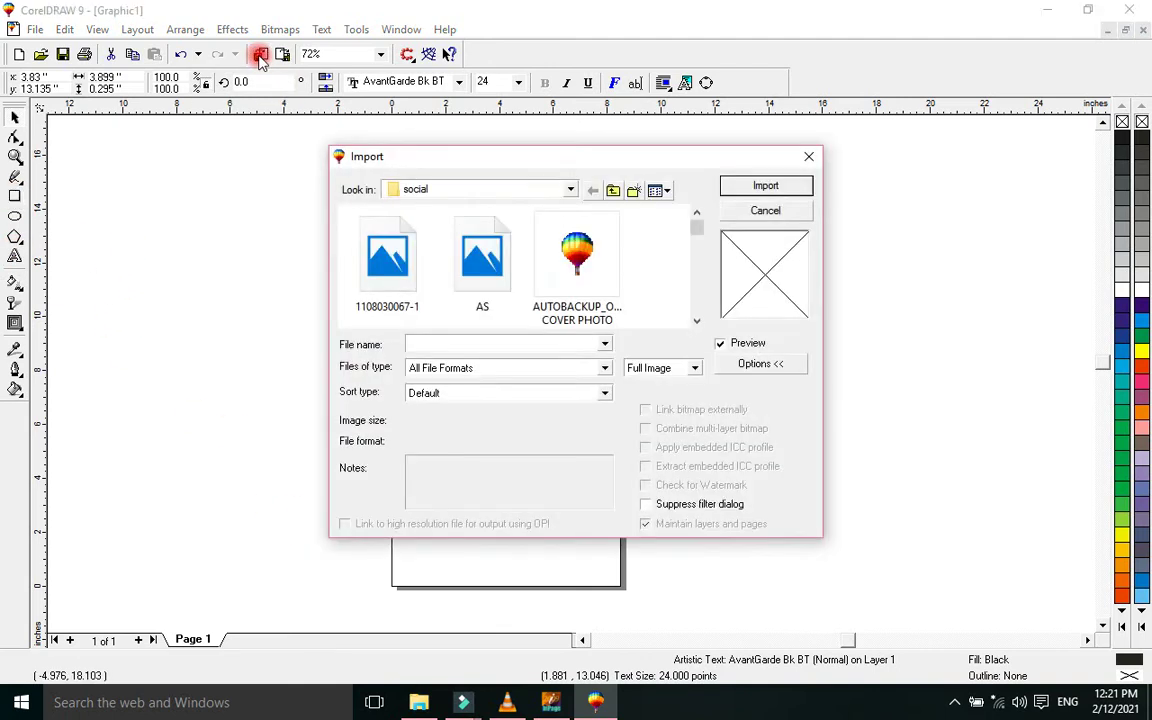
{"action": "left_click", "coordinate": [572, 192]}
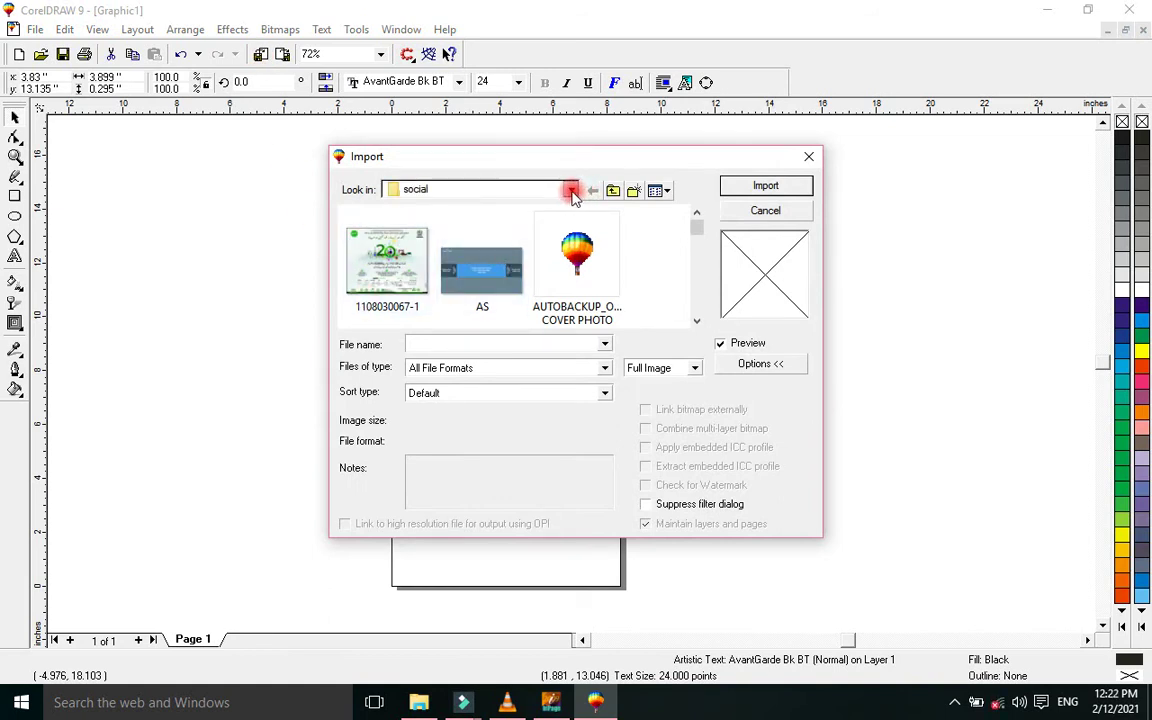
{"action": "left_click", "coordinate": [572, 194]}
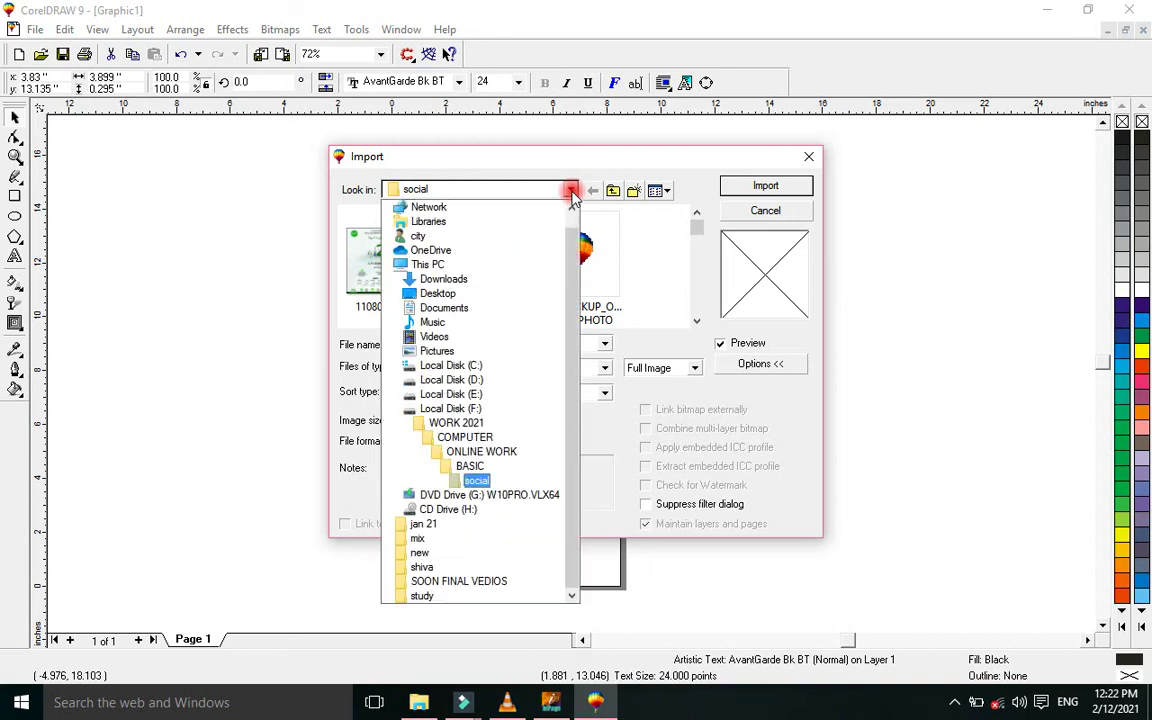
{"action": "left_click", "coordinate": [478, 283]}
{"action": "left_click", "coordinate": [697, 320]}
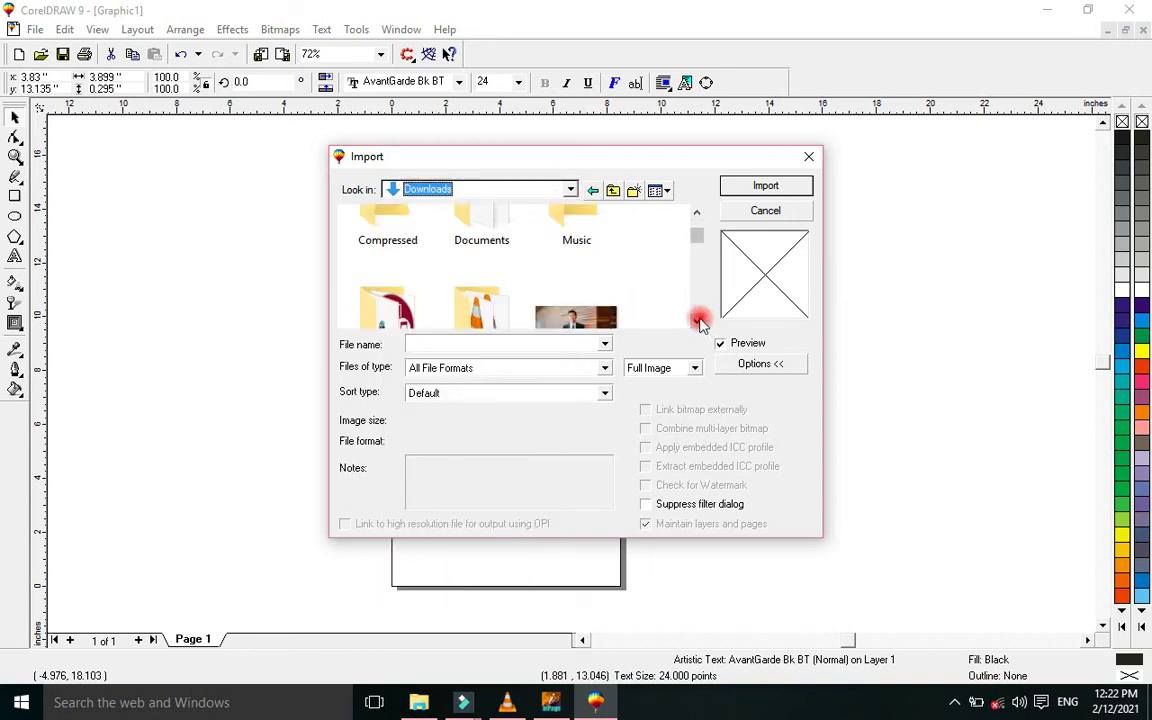
{"action": "left_click", "coordinate": [765, 187]}
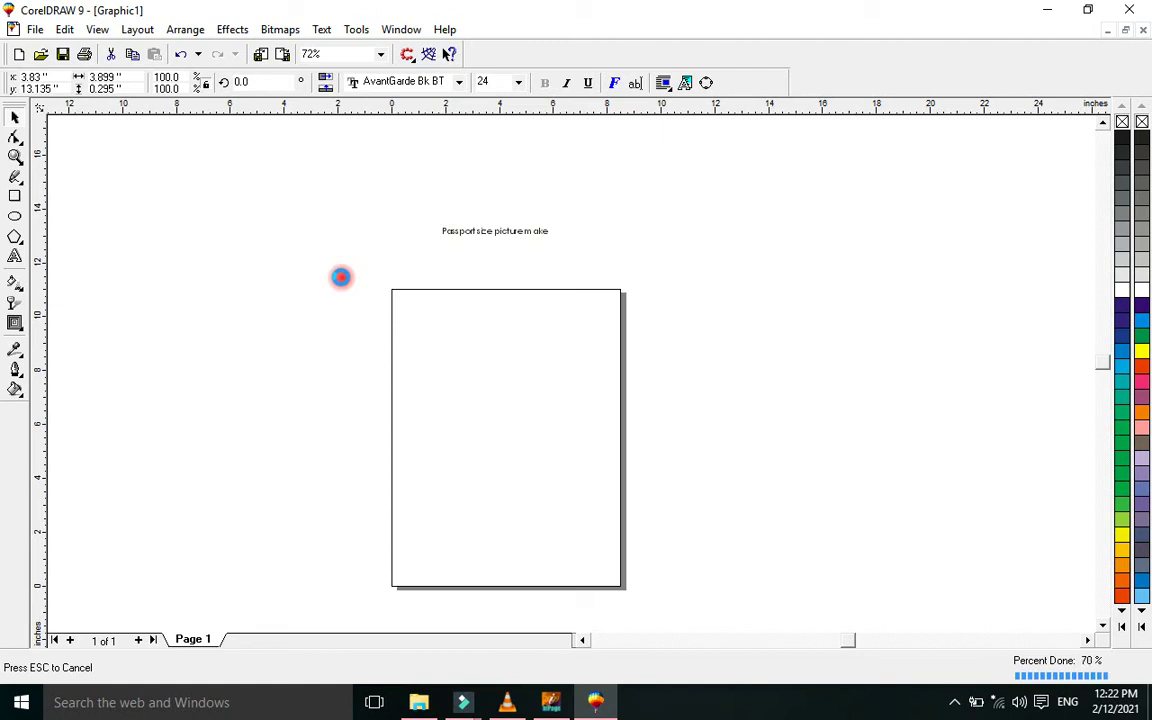
{"action": "left_click", "coordinate": [341, 277]}
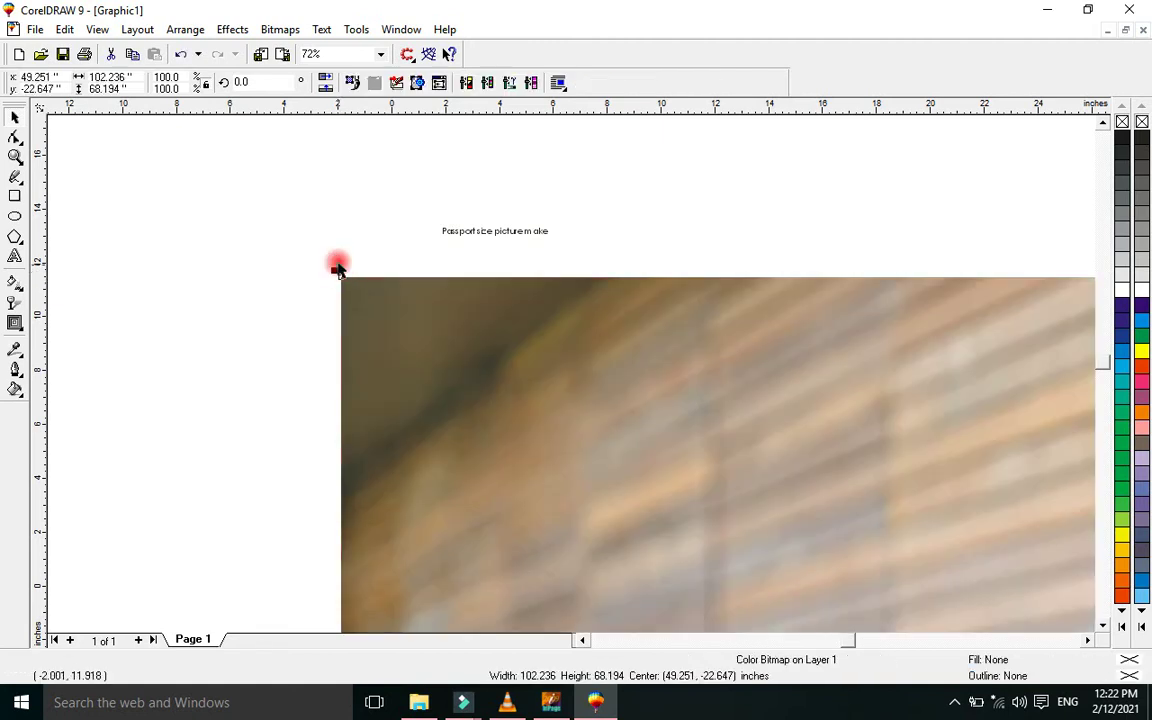
Scale the imported photo to 5% of its size in both width and height
{"action": "left_click", "coordinate": [166, 77]}
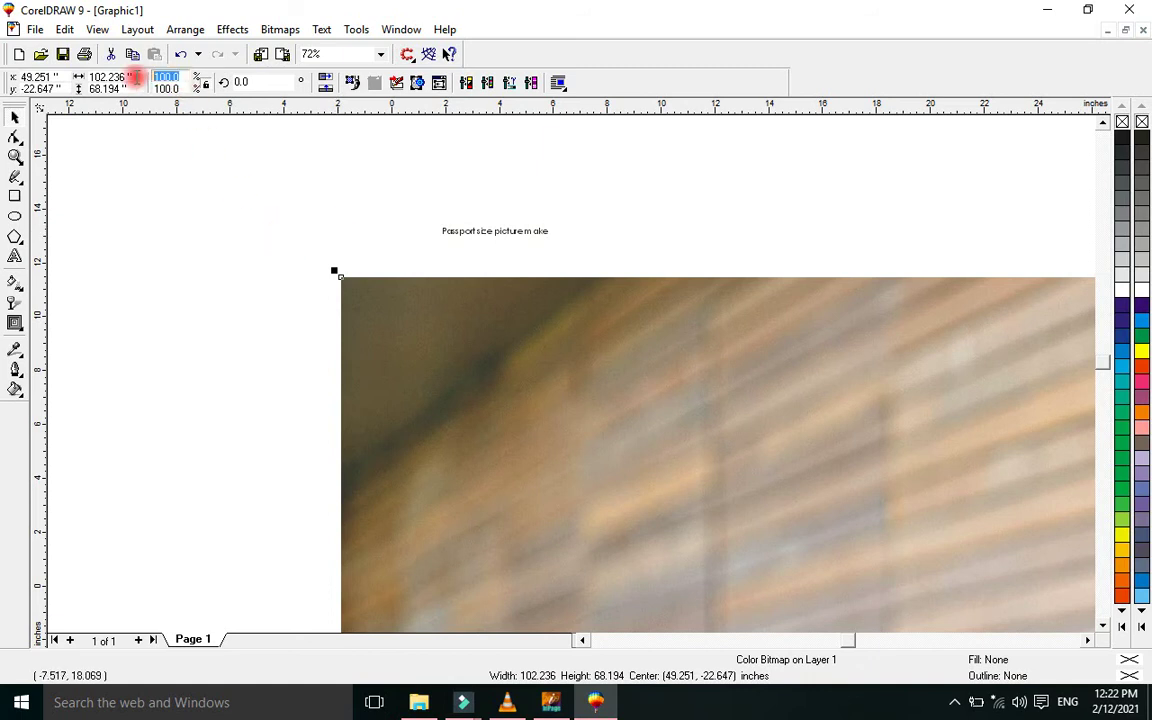
{"action": "type", "text": "5"}
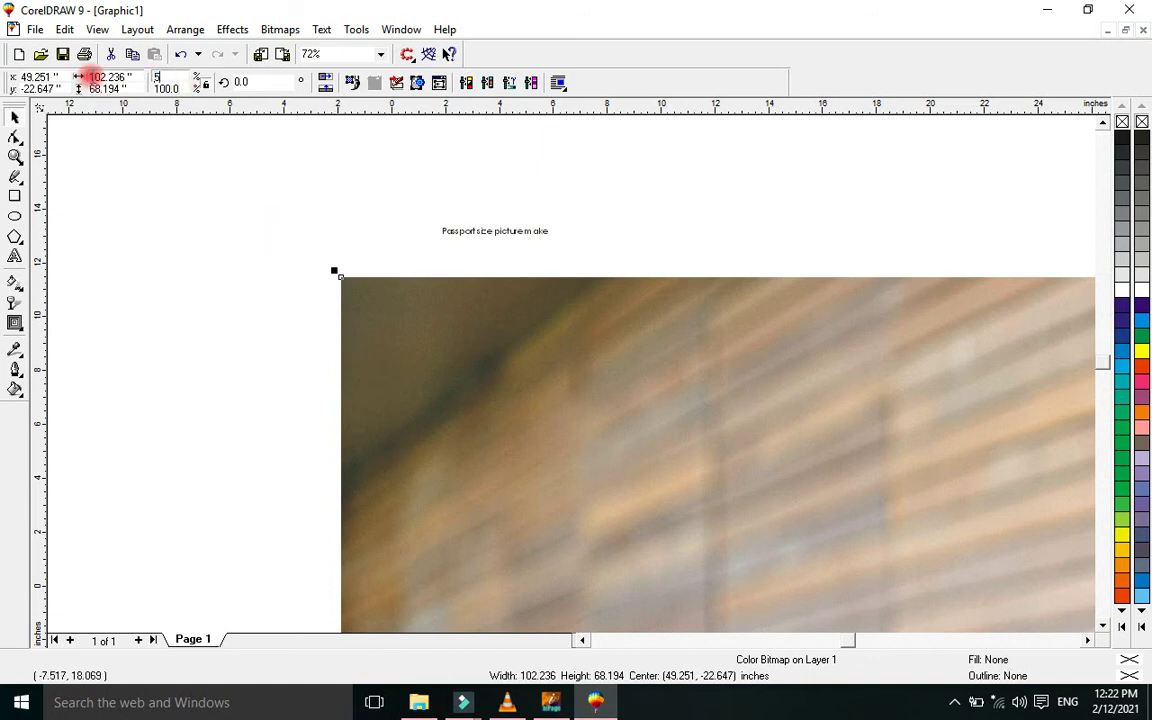
{"action": "key", "text": "Tab"}
{"action": "type", "text": "5"}
{"action": "key", "text": "Return"}
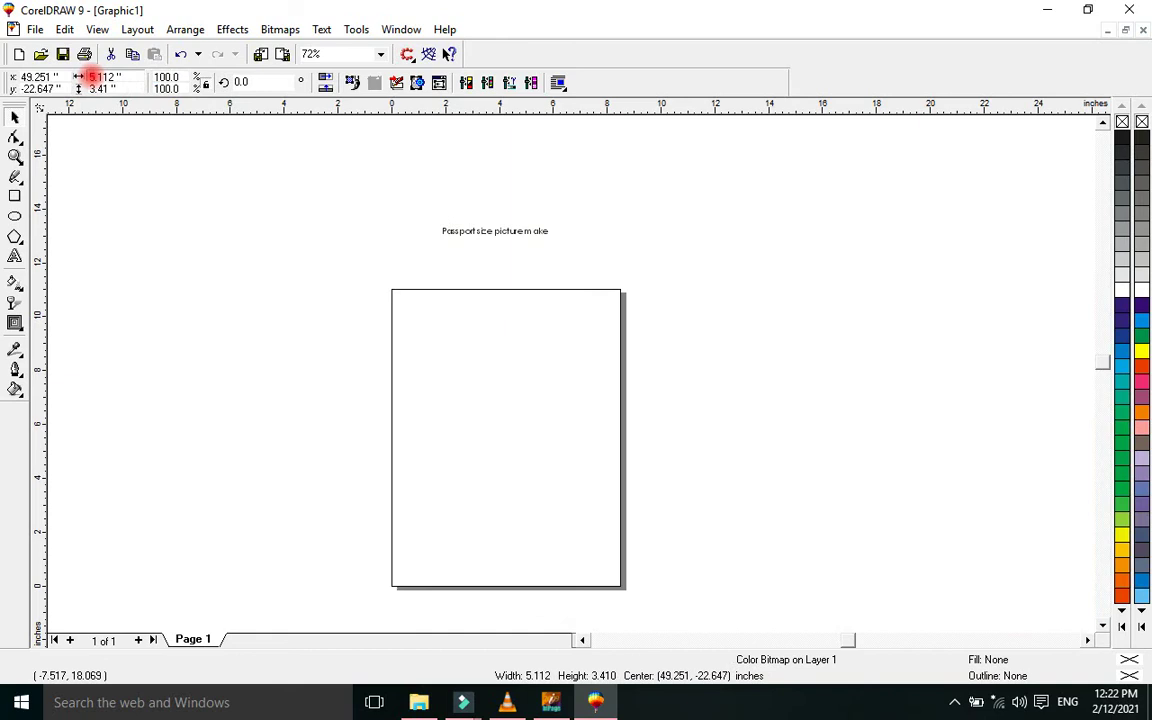
{"action": "scroll", "coordinate": [299, 369], "scroll_direction": "down", "scroll_amount": 2}
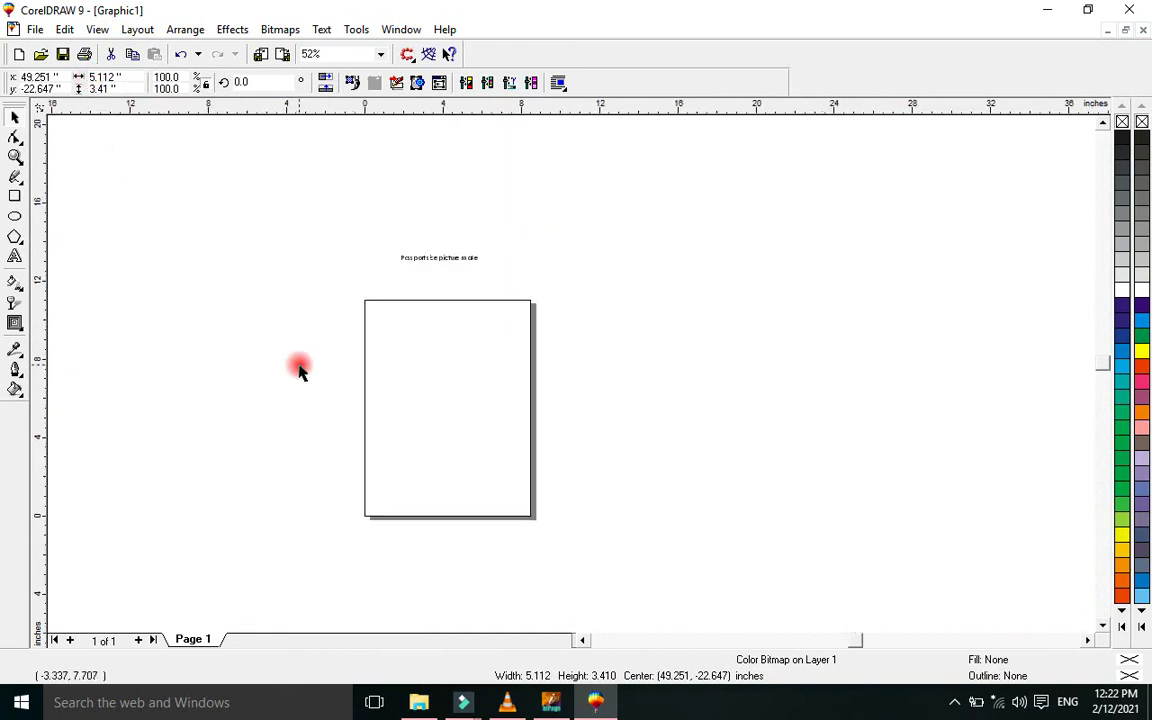
{"action": "scroll", "coordinate": [299, 369], "scroll_direction": "down", "scroll_amount": 1}
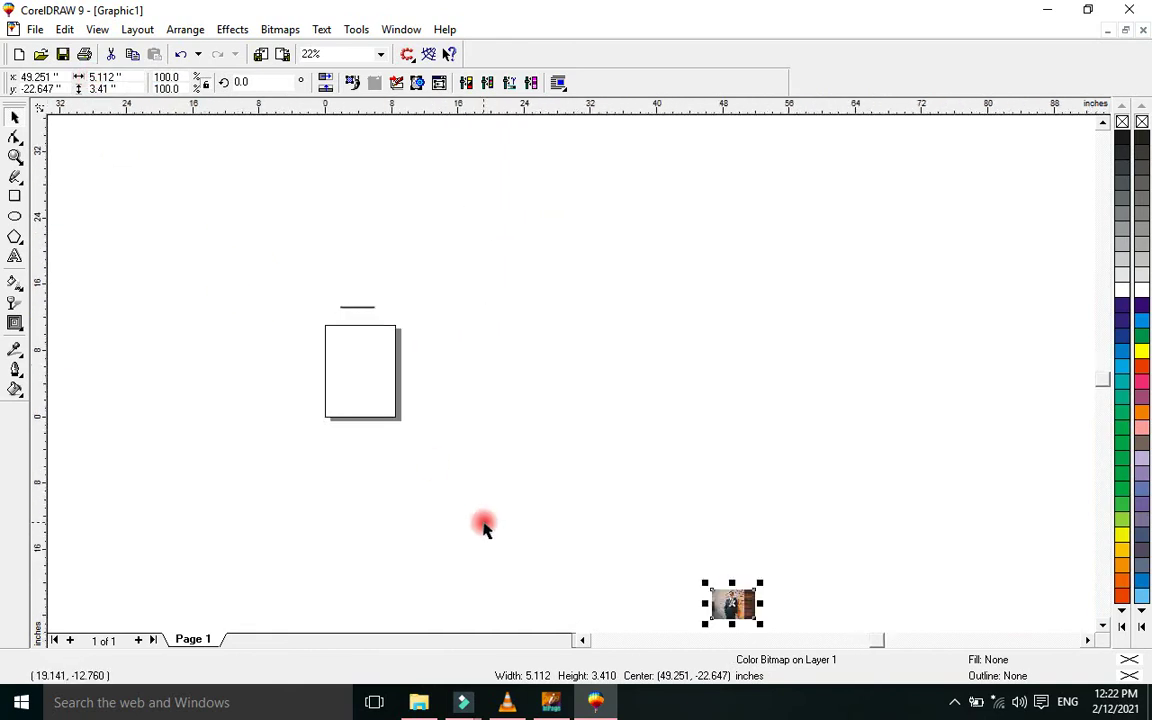
Move the scaled photo onto the upper part of the page
{"action": "left_click_drag", "start_coordinate": [730, 614], "coordinate": [345, 355]}
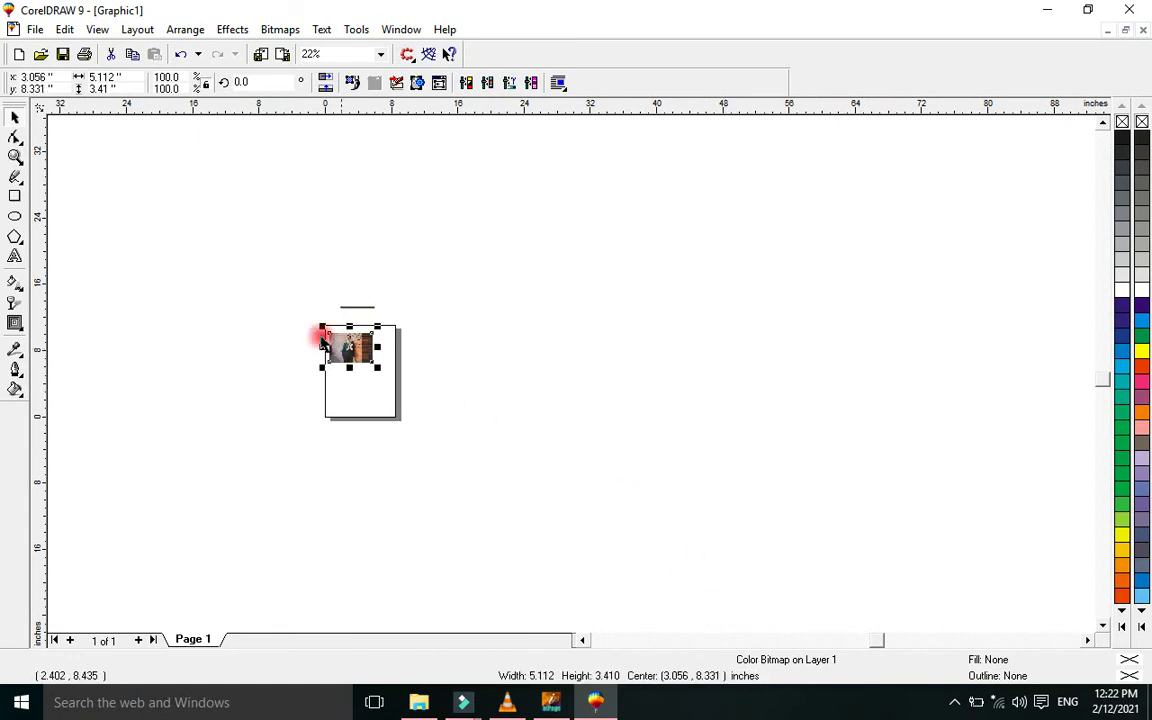
{"action": "left_click", "coordinate": [15, 156]}
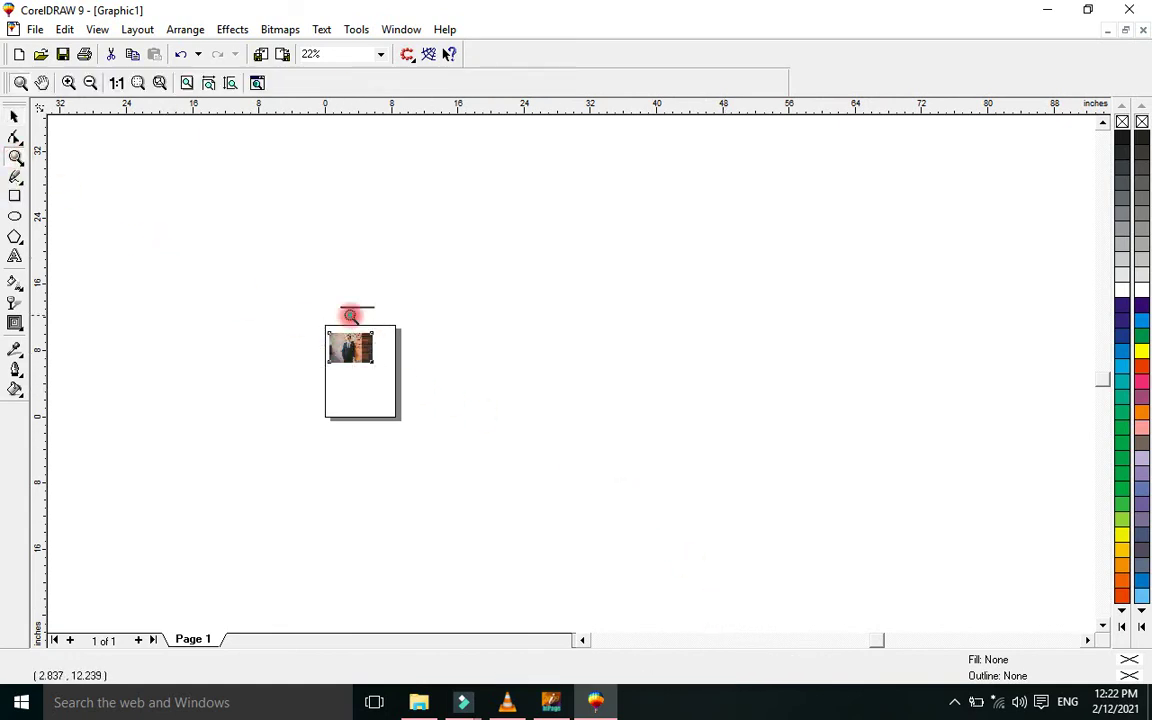
{"action": "left_click_drag", "start_coordinate": [311, 284], "coordinate": [412, 413]}
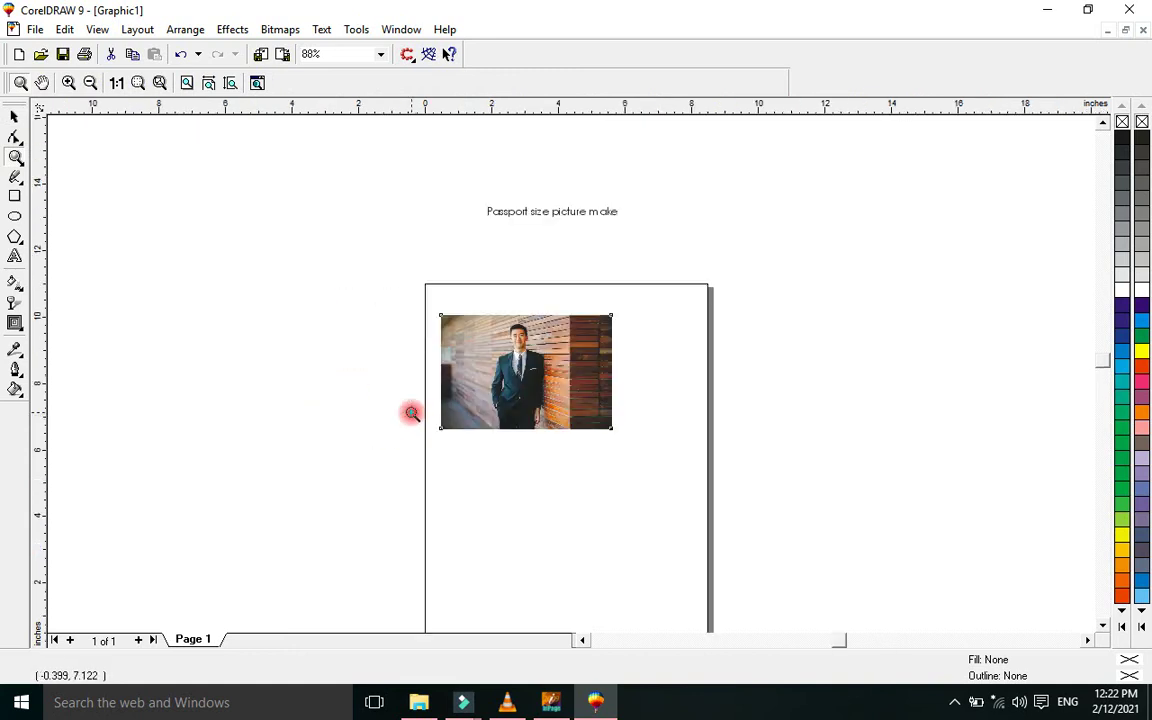
{"action": "left_click", "coordinate": [12, 117]}
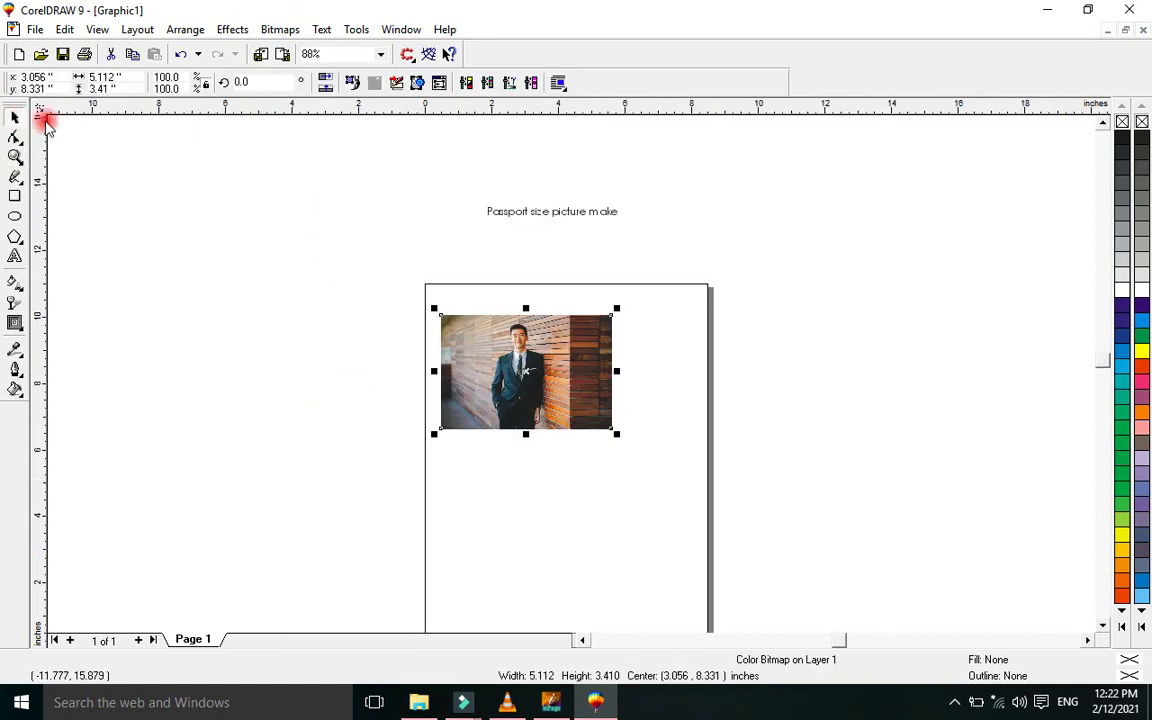
Enlarge the "Passport size picture make" text to about 60 points and set its font to Baskerville Old Face
{"action": "left_click", "coordinate": [547, 217]}
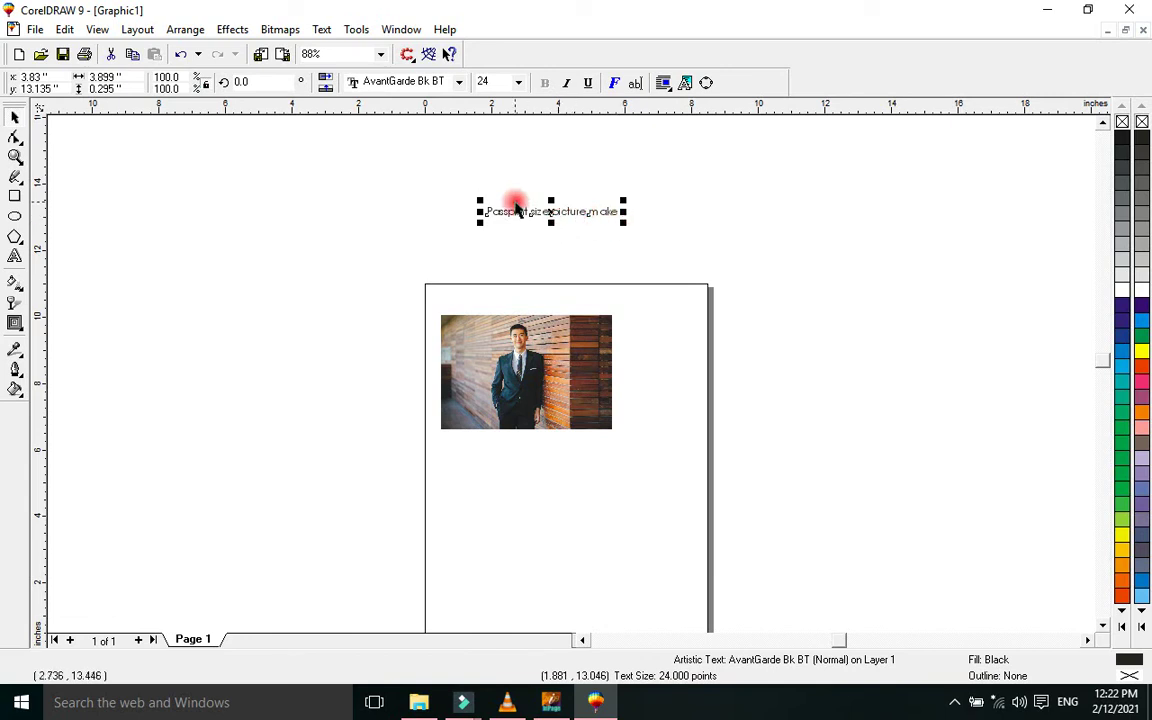
{"action": "left_click_drag", "start_coordinate": [479, 198], "coordinate": [311, 285]}
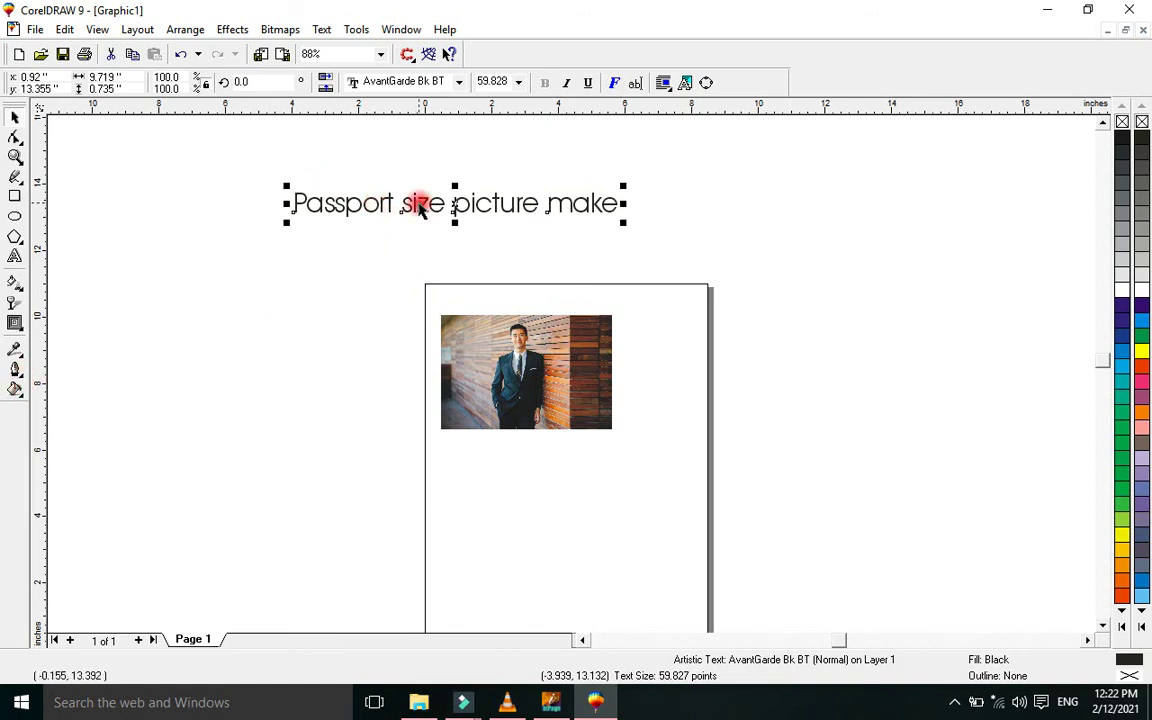
{"action": "left_click", "coordinate": [389, 86]}
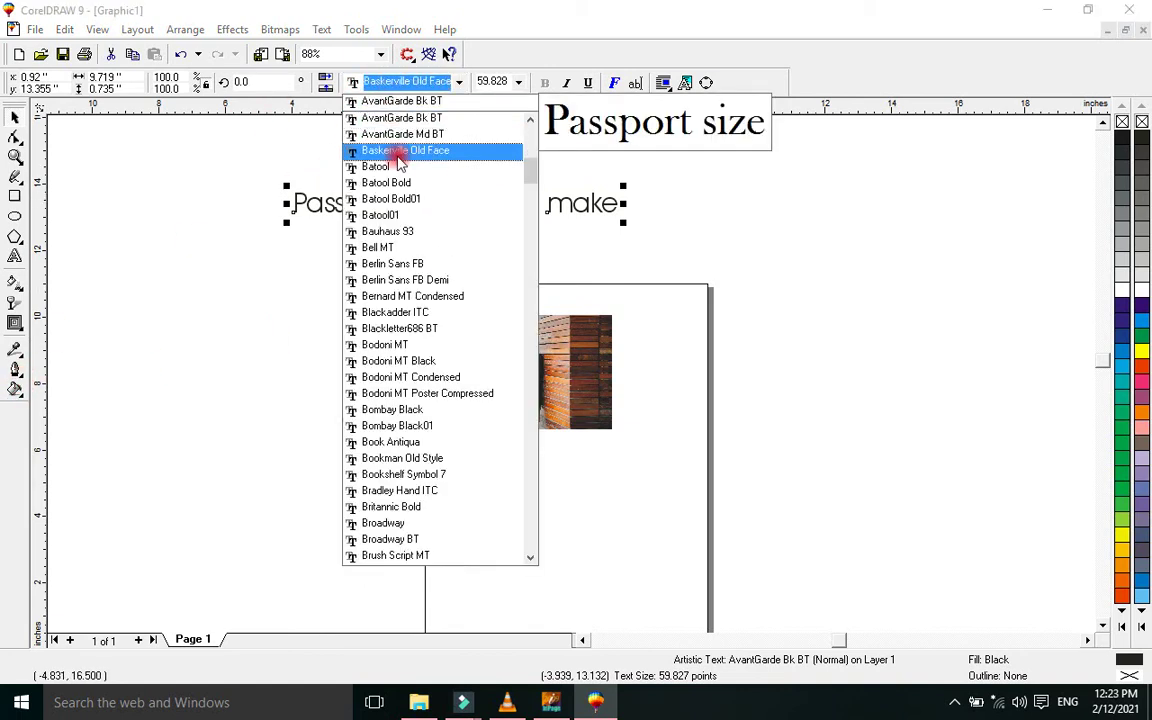
{"action": "left_click", "coordinate": [401, 158]}
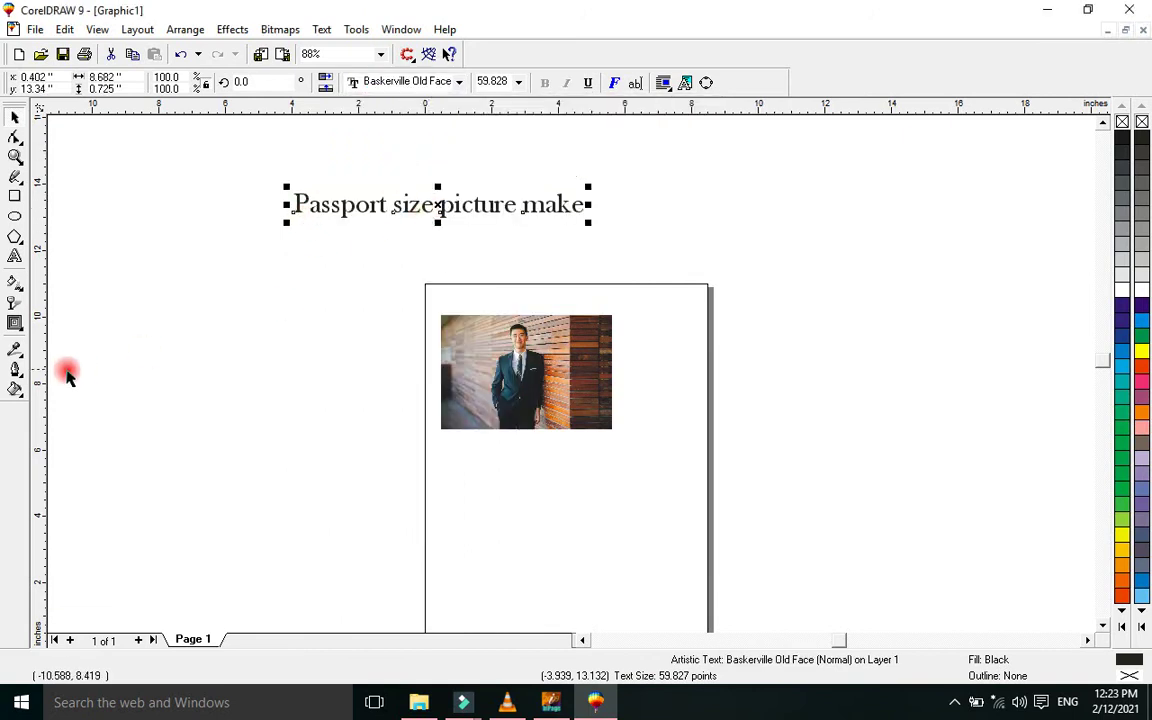
Give the title text a 0.007-inch black outline and a cyan fill
{"action": "left_click", "coordinate": [15, 372]}
{"action": "left_click", "coordinate": [154, 378]}
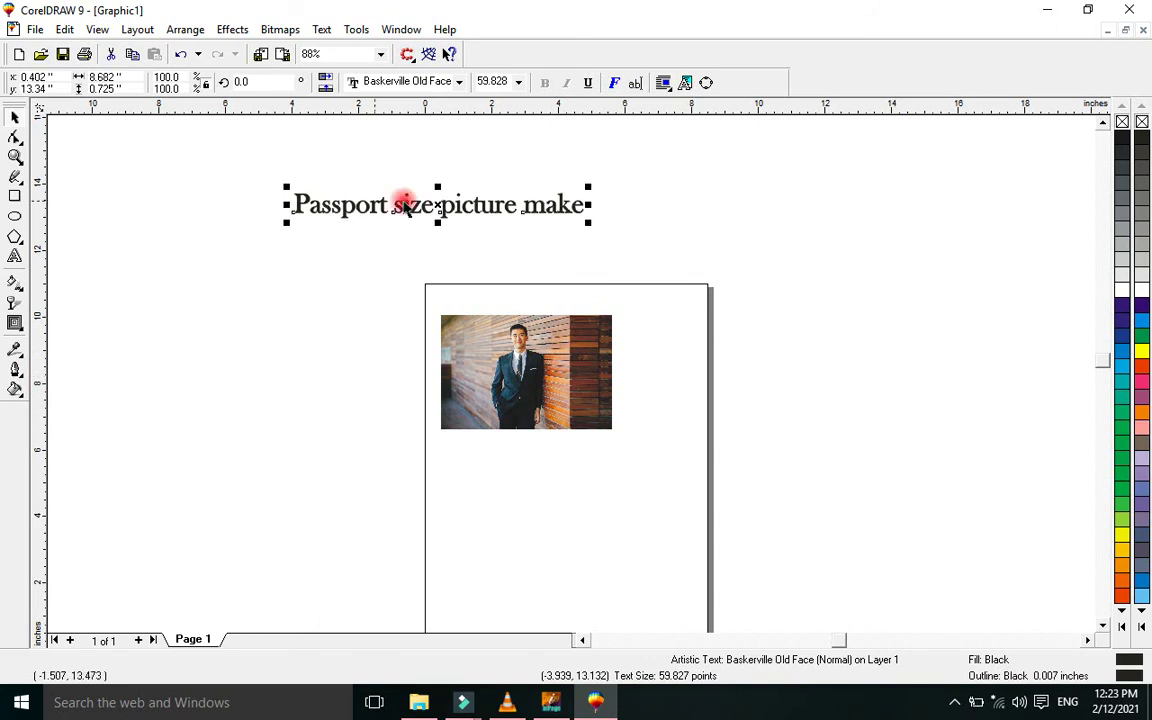
{"action": "left_click", "coordinate": [1142, 321]}
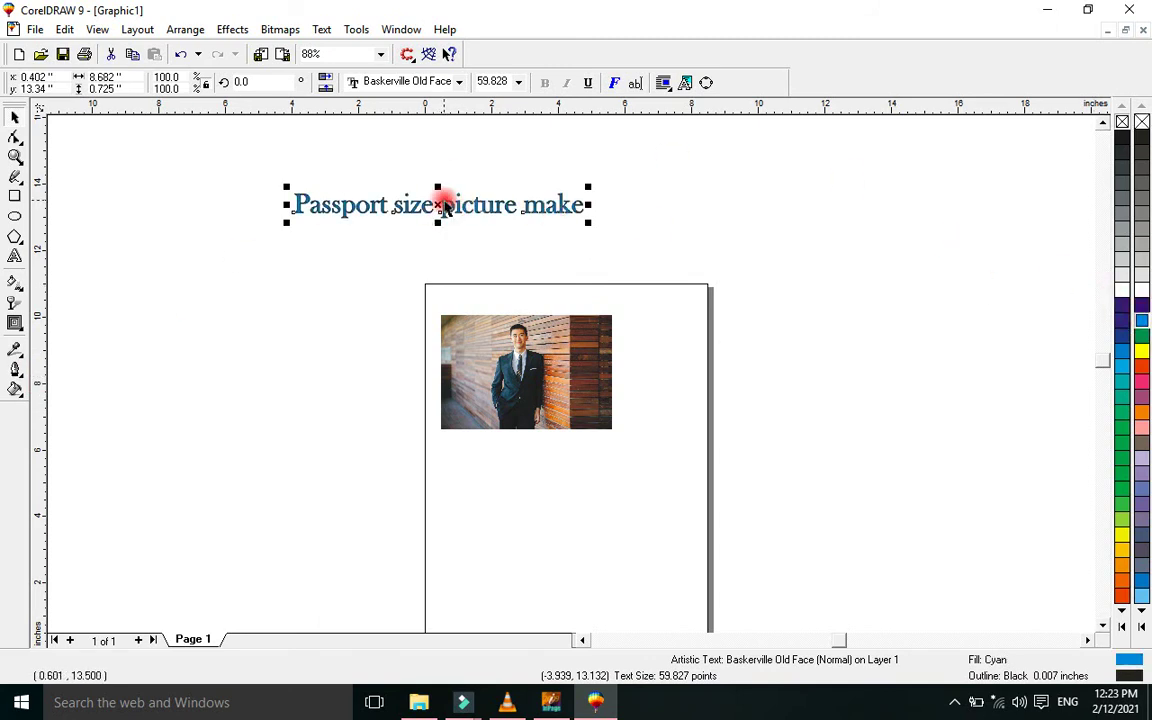
Move the title text down to just above the page's upper edge and fill it with magenta
{"action": "left_click_drag", "start_coordinate": [438, 205], "coordinate": [552, 264]}
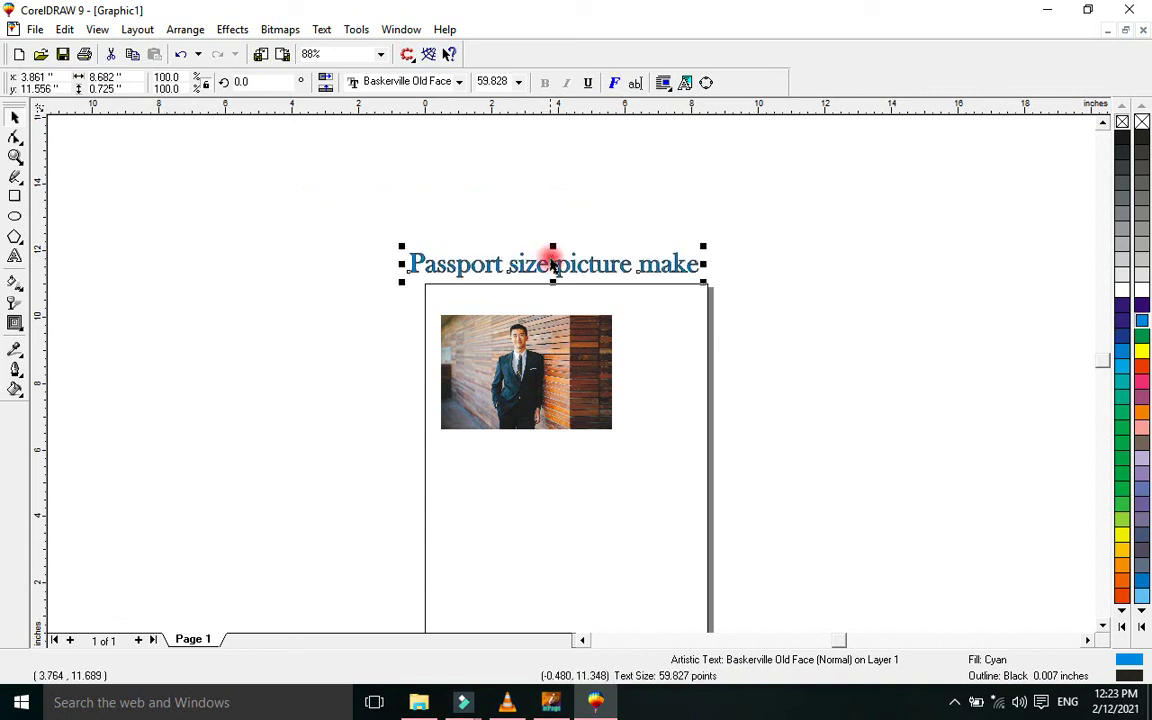
{"action": "left_click", "coordinate": [1126, 401]}
{"action": "left_click", "coordinate": [1142, 381]}
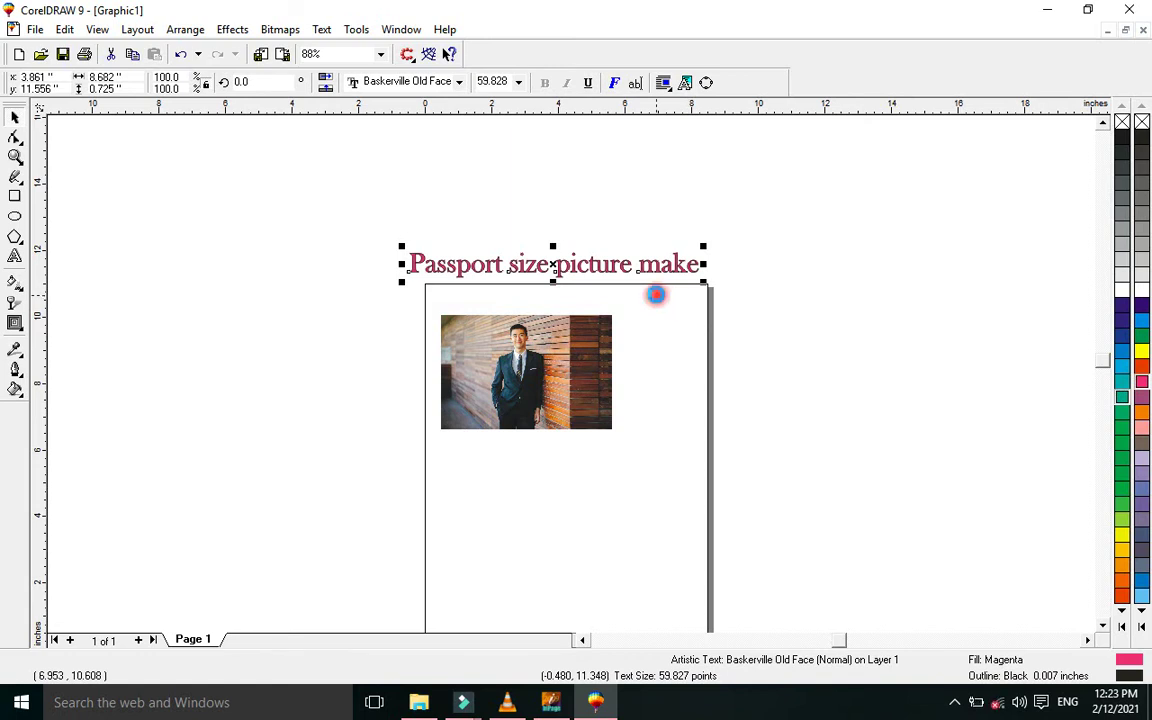
Set the title's outline to green, 0.04694 inches wide, behind the fill, with rounded corners and extended square line caps
{"action": "key", "text": "F12"}
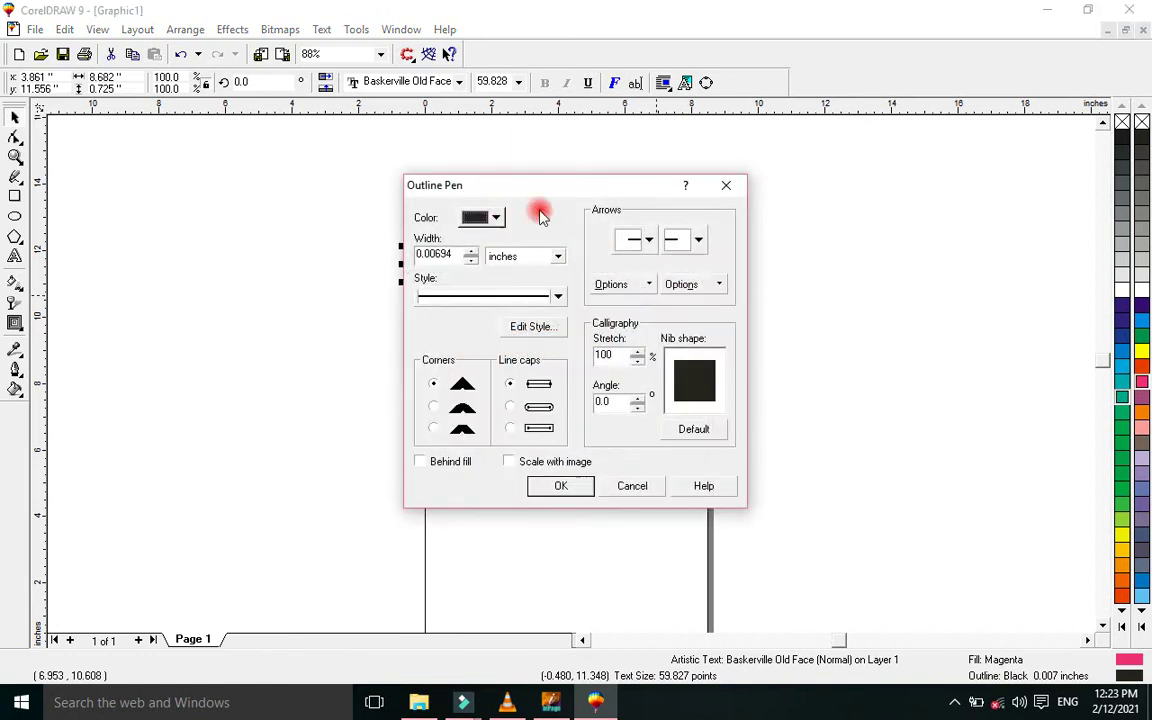
{"action": "left_click", "coordinate": [498, 218]}
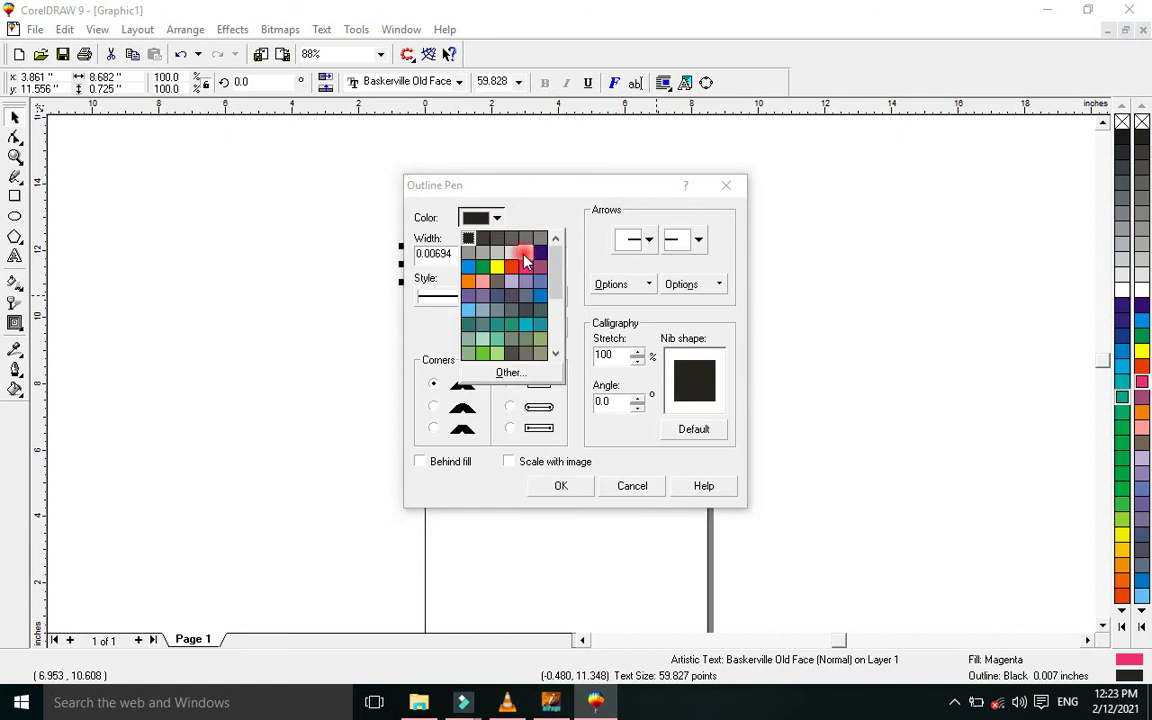
{"action": "left_click", "coordinate": [482, 352]}
{"action": "left_click", "coordinate": [433, 406]}
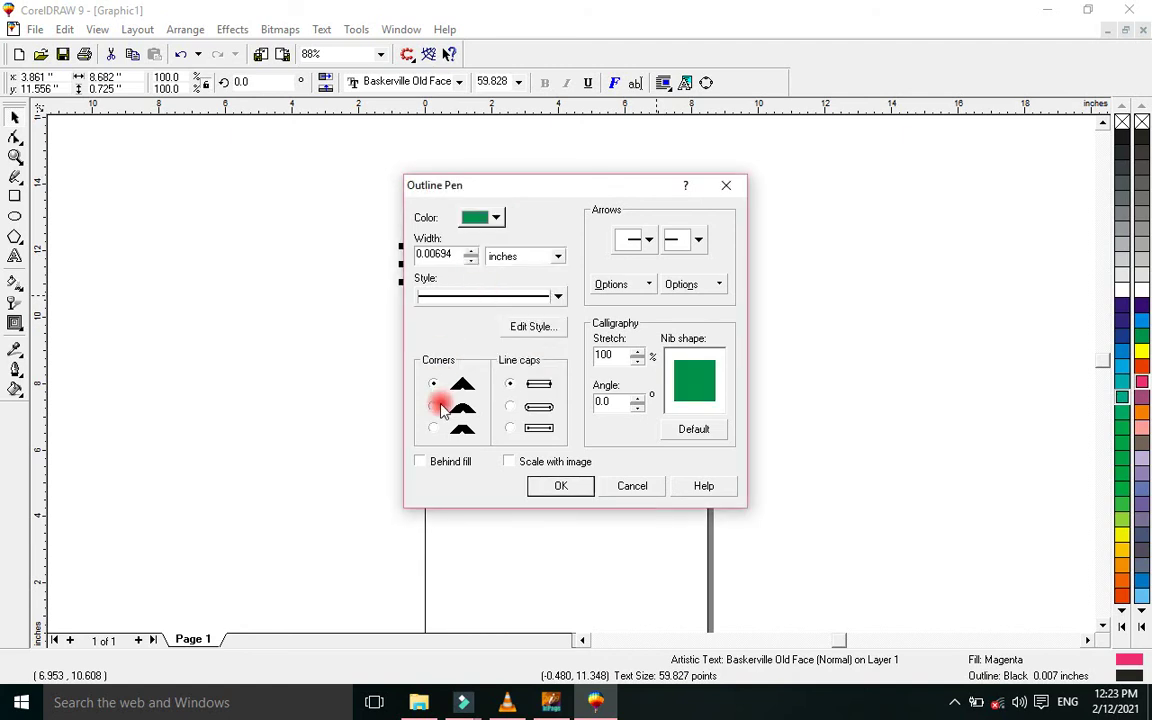
{"action": "left_click", "coordinate": [420, 461]}
{"action": "left_click", "coordinate": [511, 429]}
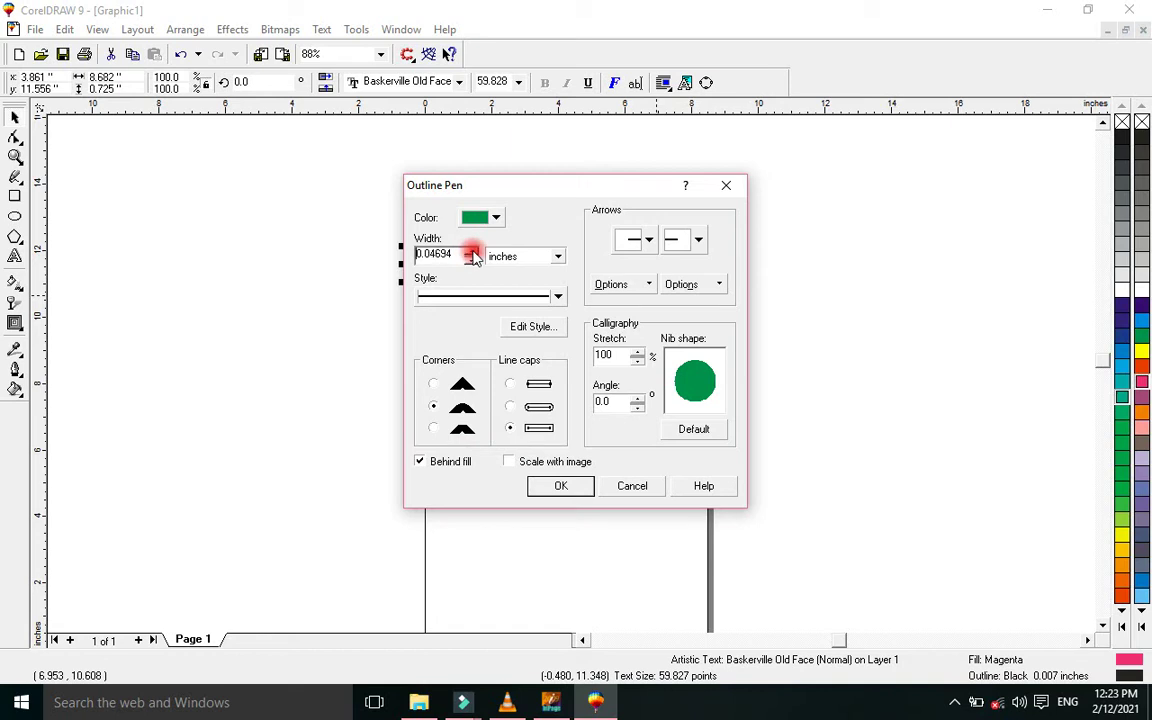
{"action": "left_click", "coordinate": [545, 487]}
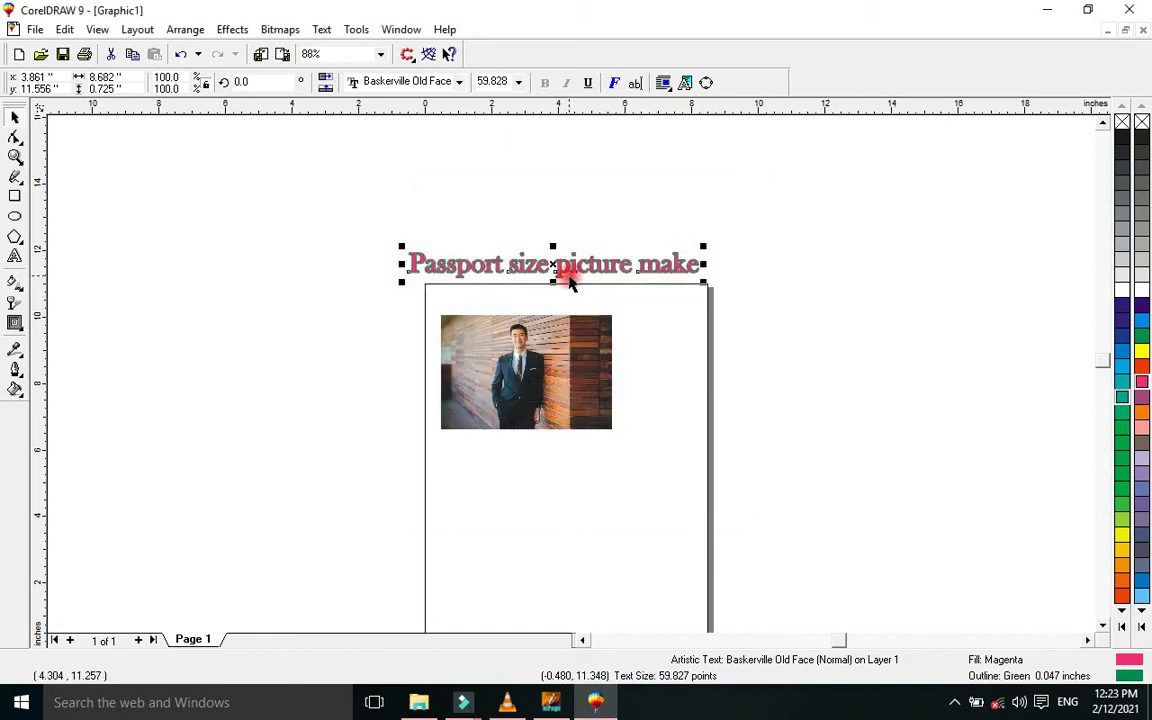
Fill the title text with white and shrink it to about 52 points to fit within the page width
{"action": "left_click", "coordinate": [1137, 290]}
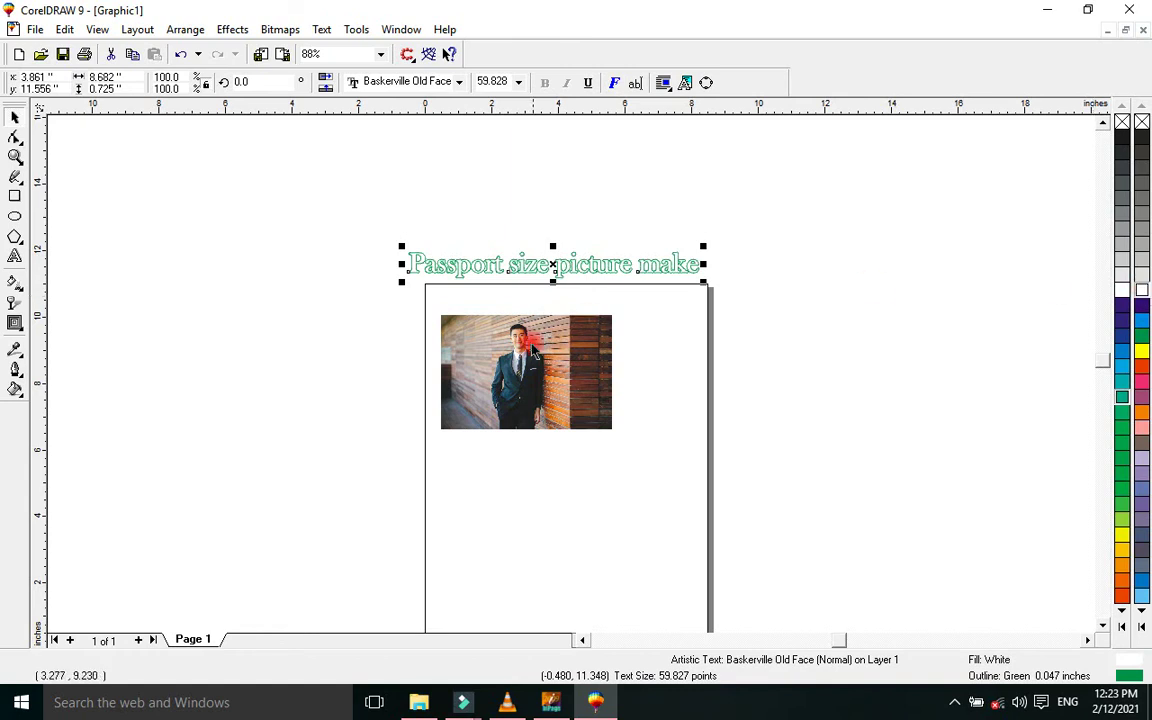
{"action": "left_click_drag", "start_coordinate": [703, 284], "coordinate": [563, 266]}
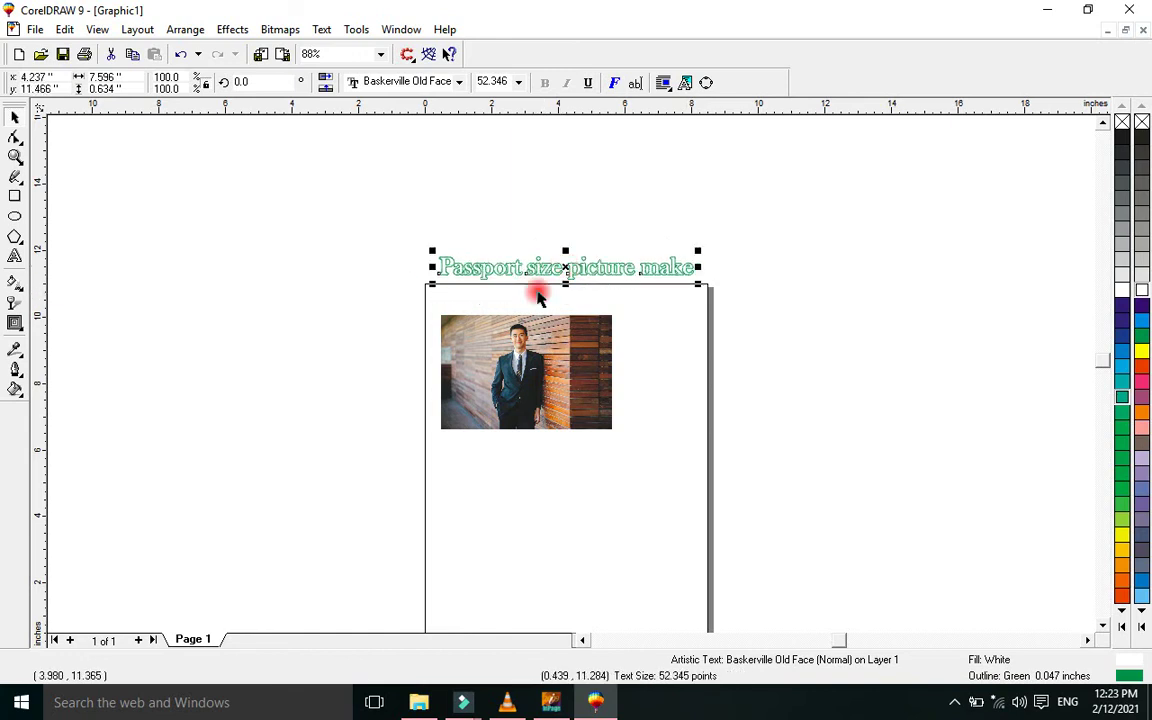
{"action": "left_click", "coordinate": [446, 336]}
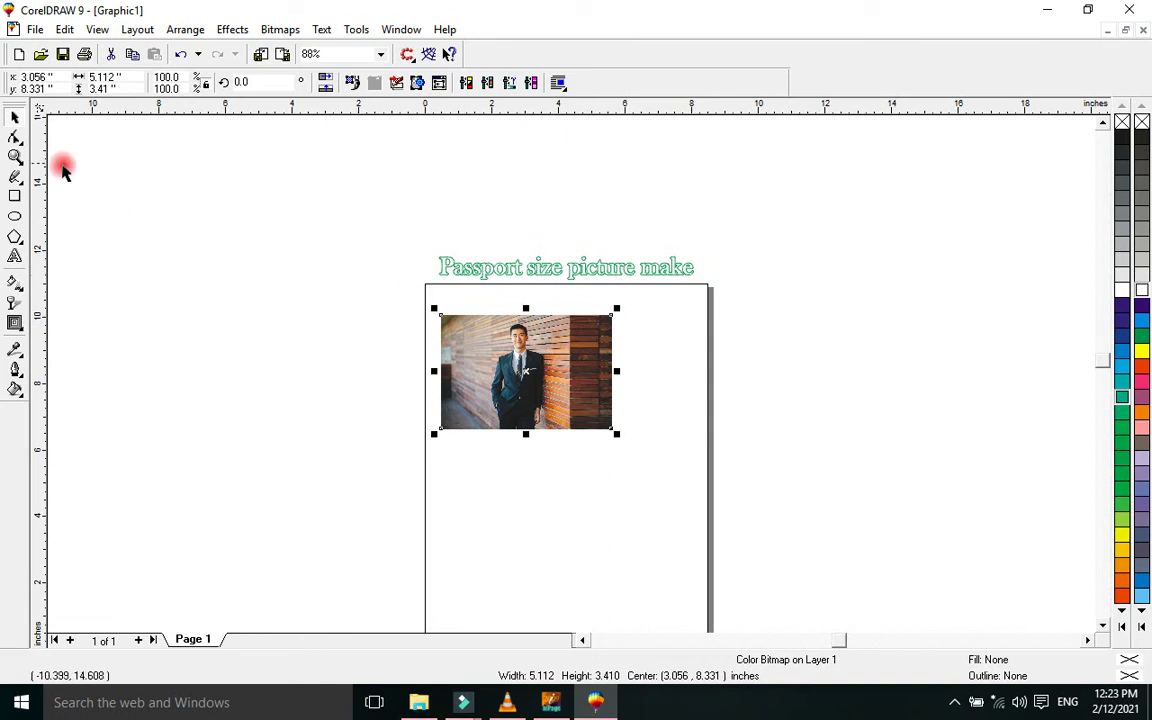
Draw a rectangle off the page's upper-left corner and set its size to 6 inches wide by 4 inches high
{"action": "left_click", "coordinate": [15, 196]}
{"action": "mouse_move", "coordinate": [179, 186]}
{"action": "left_mouse_down"}
{"action": "mouse_move", "coordinate": [285, 348]}
{"action": "mouse_move", "coordinate": [457, 301]}
{"action": "left_mouse_up"}
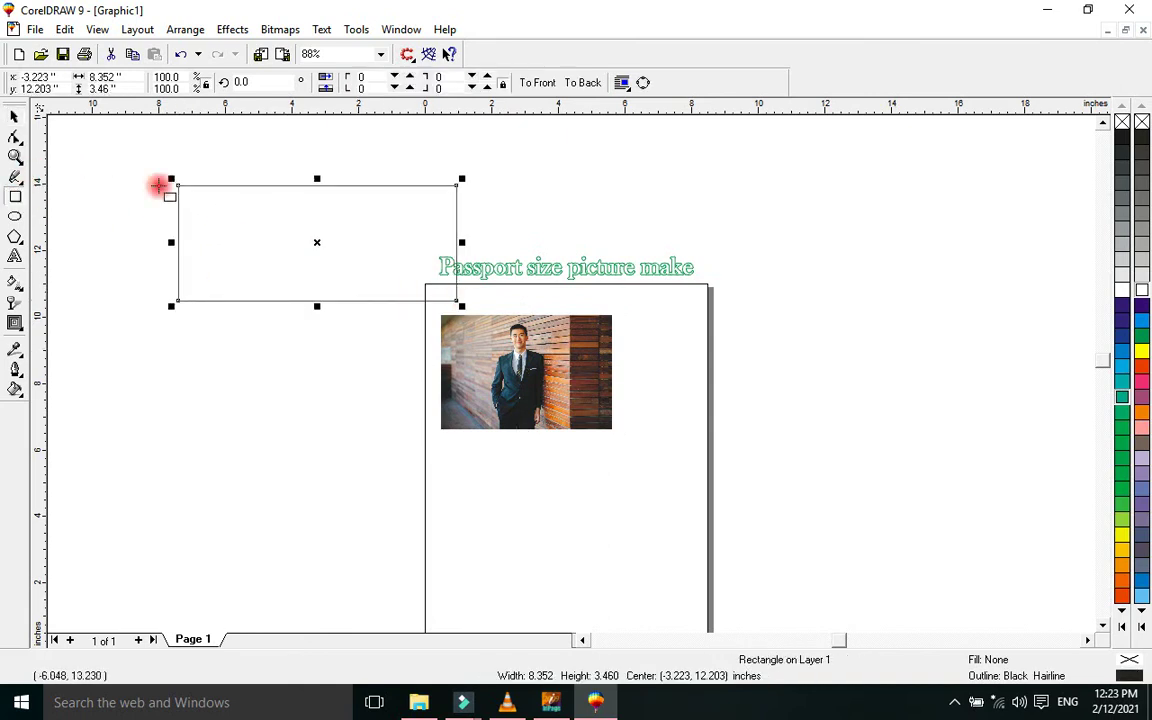
{"action": "left_click", "coordinate": [16, 116]}
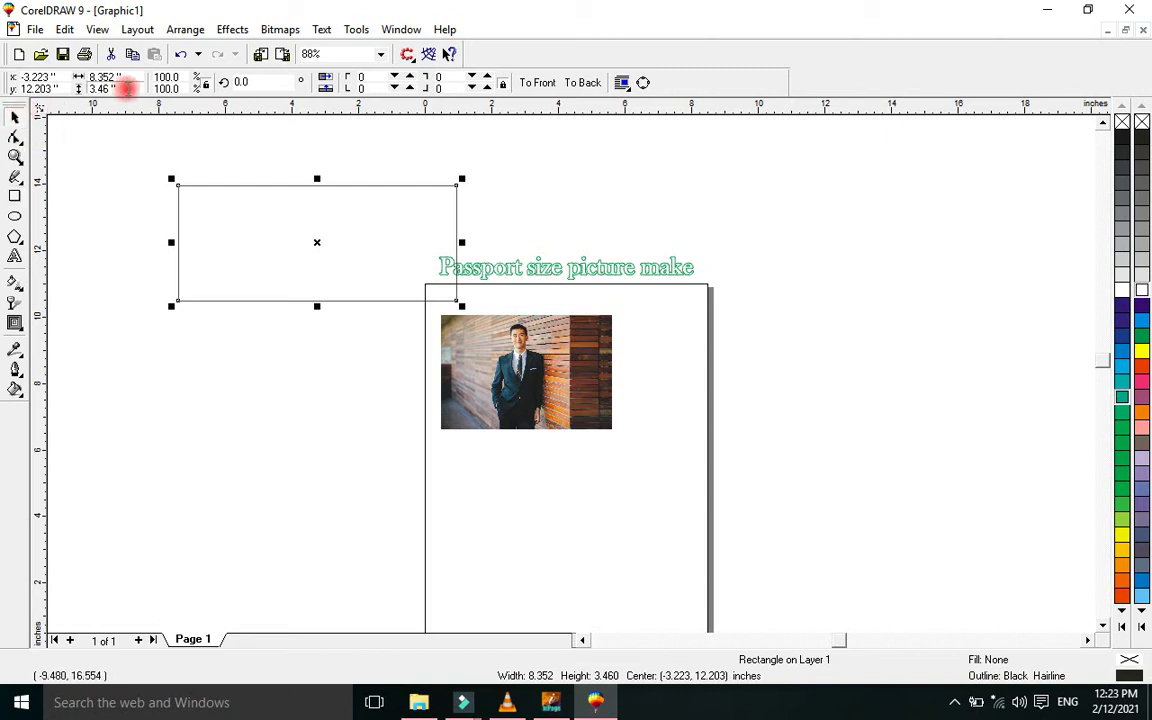
{"action": "left_click", "coordinate": [118, 77]}
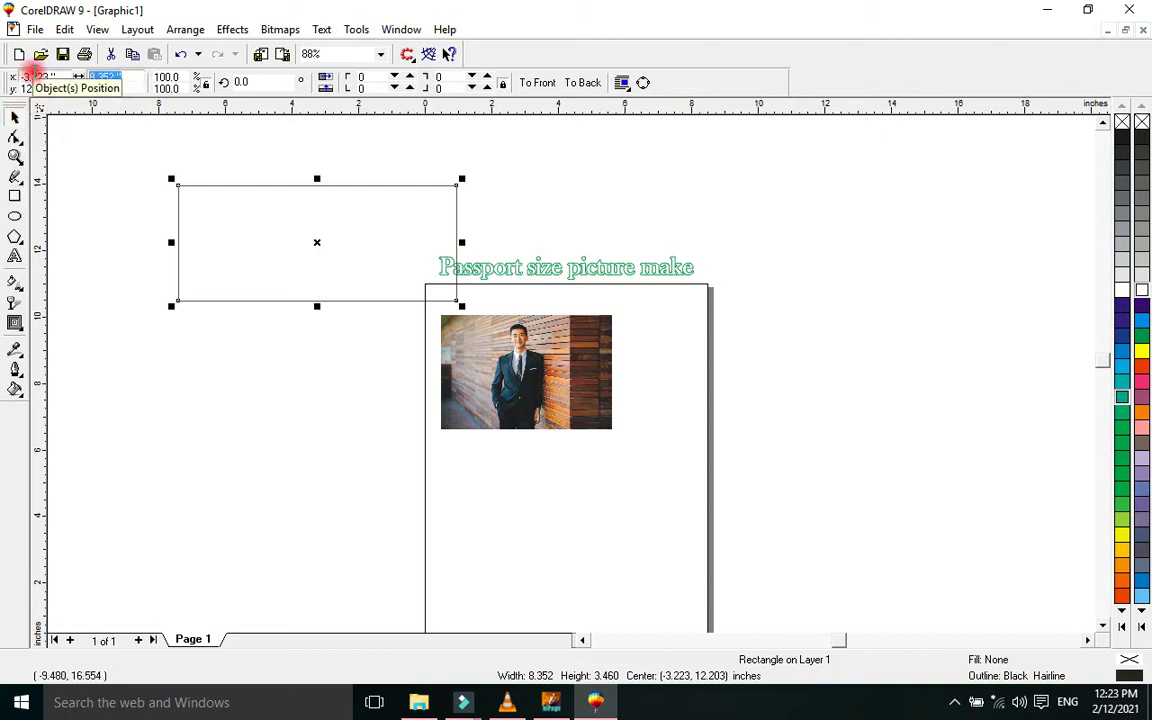
{"action": "type", "text": "6"}
{"action": "left_click", "coordinate": [118, 87]}
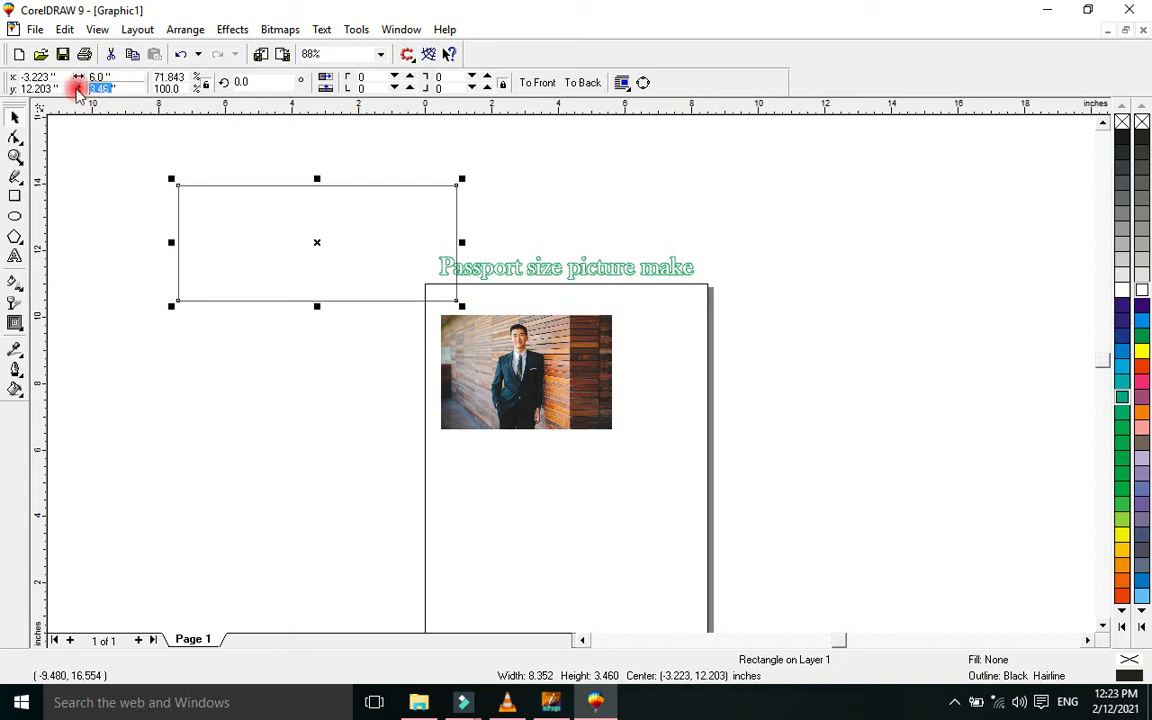
{"action": "type", "text": "4"}
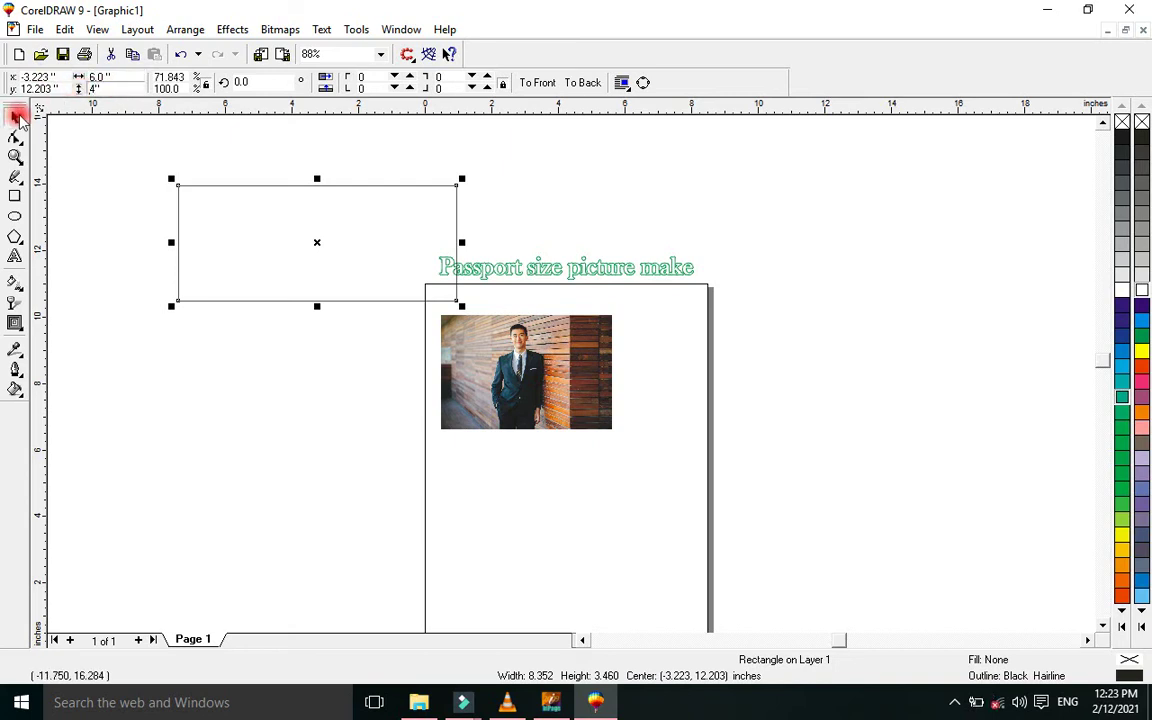
{"action": "key", "text": "Return"}
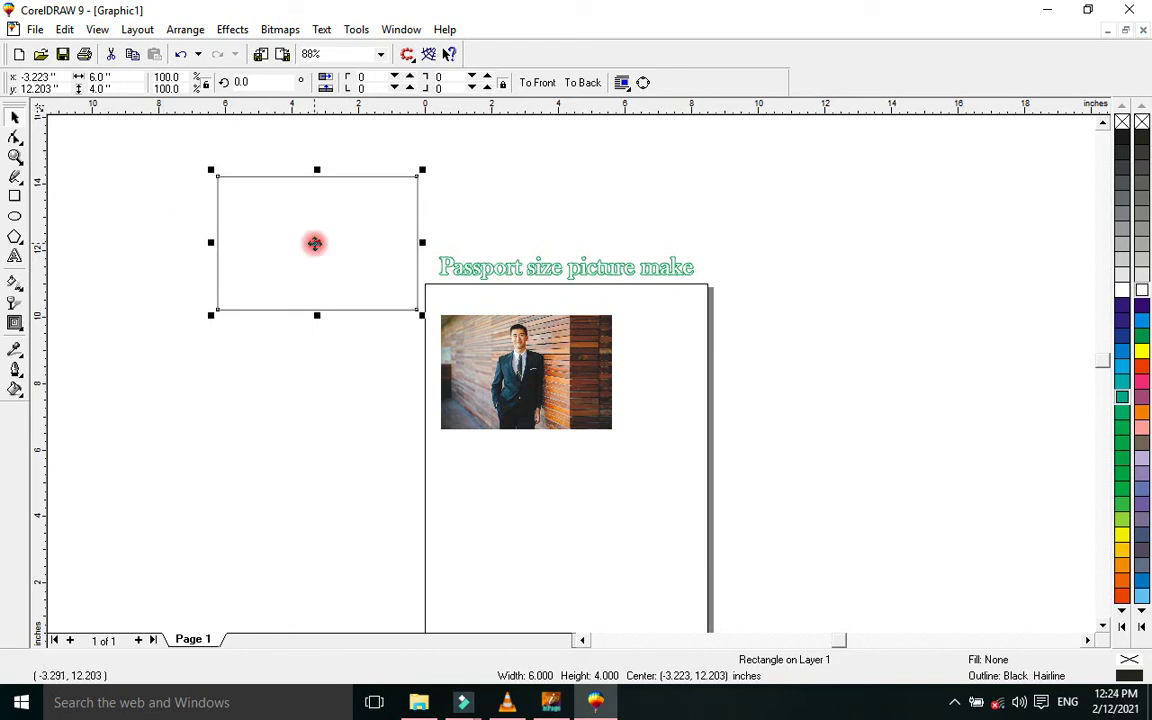
Move the photo off the page to its right and place the 6 by 4 inch rectangle in the page's upper-left corner
{"action": "left_click_drag", "start_coordinate": [314, 243], "coordinate": [332, 373]}
{"action": "left_click_drag", "start_coordinate": [609, 368], "coordinate": [922, 372]}
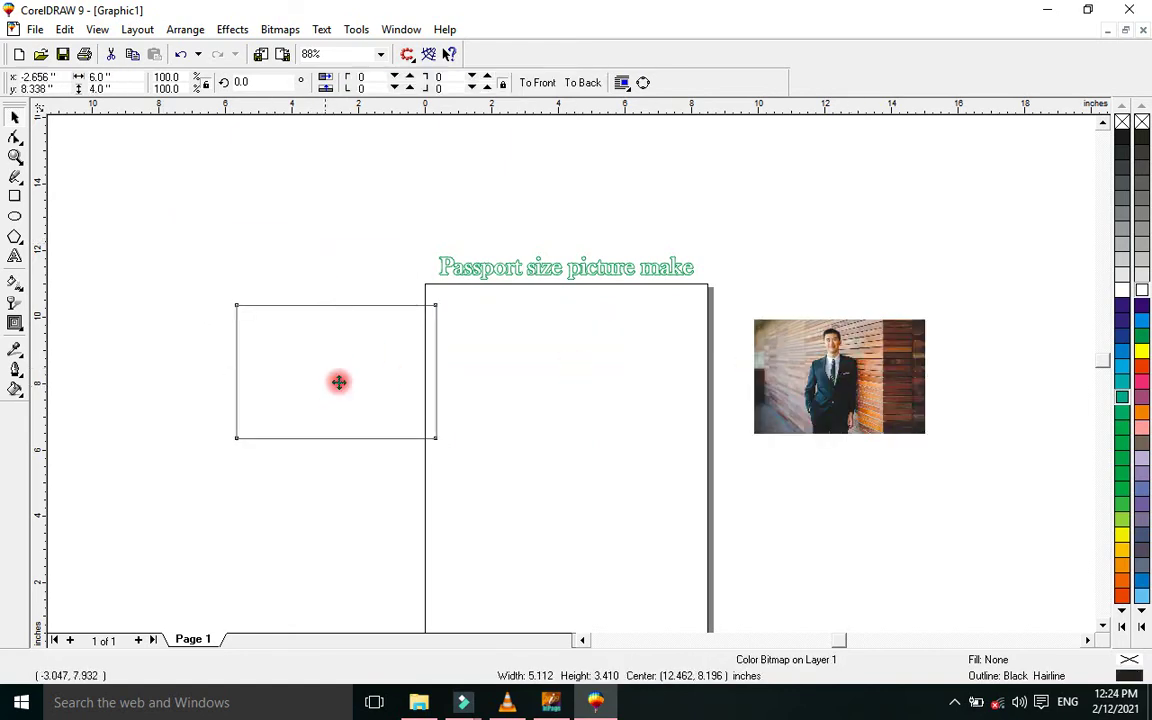
{"action": "left_click_drag", "start_coordinate": [337, 380], "coordinate": [515, 375]}
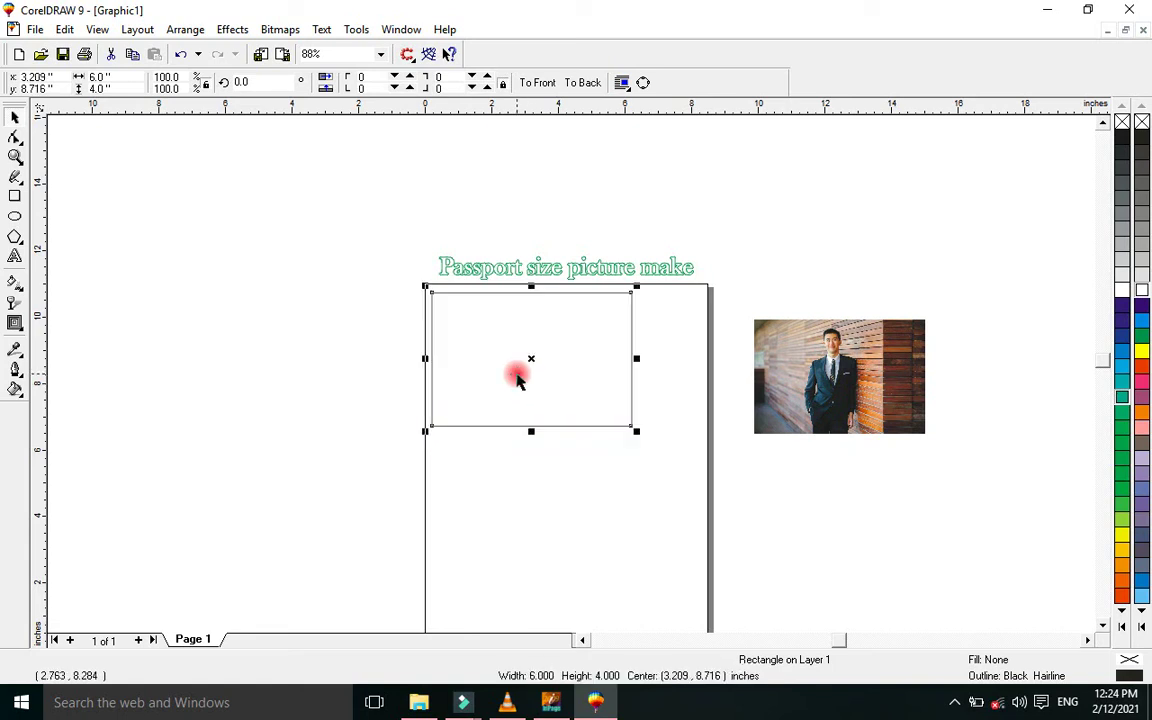
Draw a second rectangle, set it to 2 by 2 inches, and place it just above the photo beside the page
{"action": "left_click", "coordinate": [15, 196]}
{"action": "left_click_drag", "start_coordinate": [184, 215], "coordinate": [267, 303]}
{"action": "left_click_drag", "start_coordinate": [124, 75], "coordinate": [74, 71]}
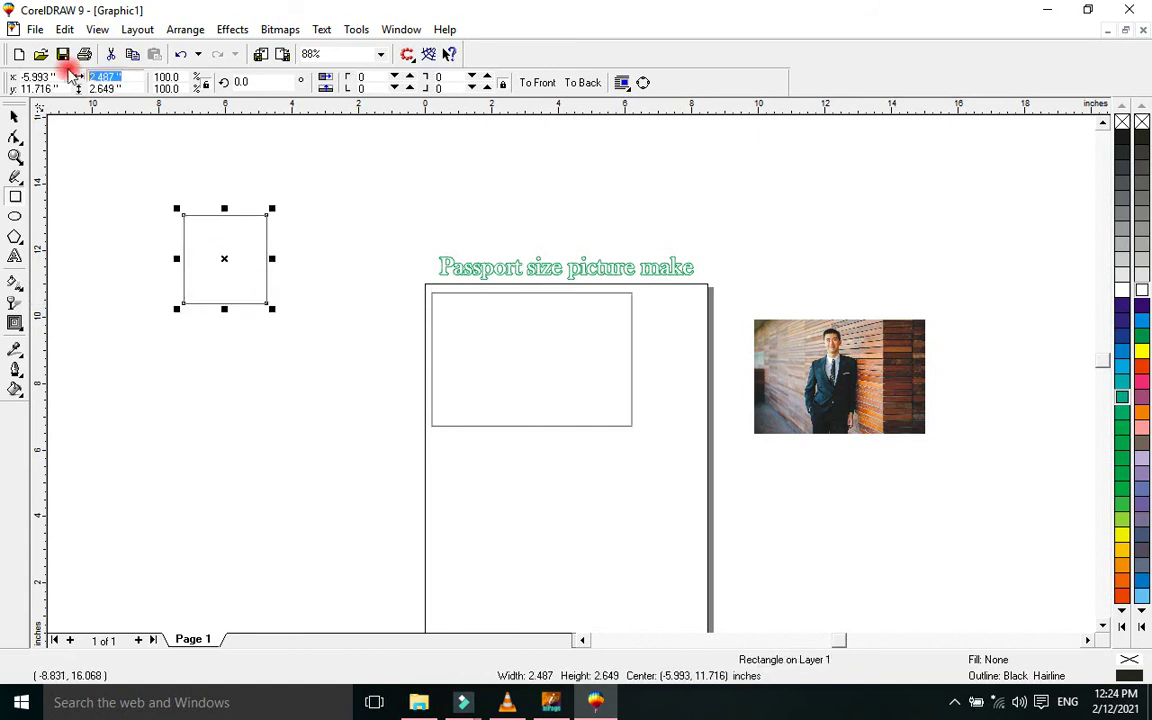
{"action": "type", "text": "2.0"}
{"action": "key", "text": "Tab"}
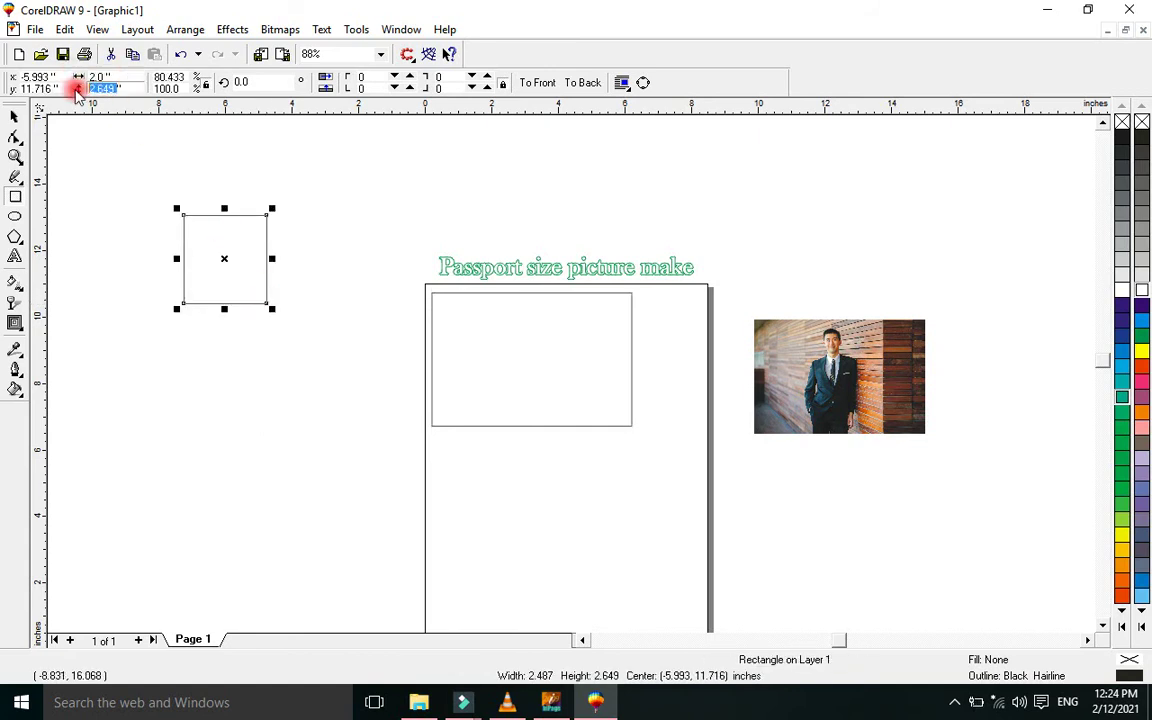
{"action": "type", "text": "2"}
{"action": "key", "text": "Return"}
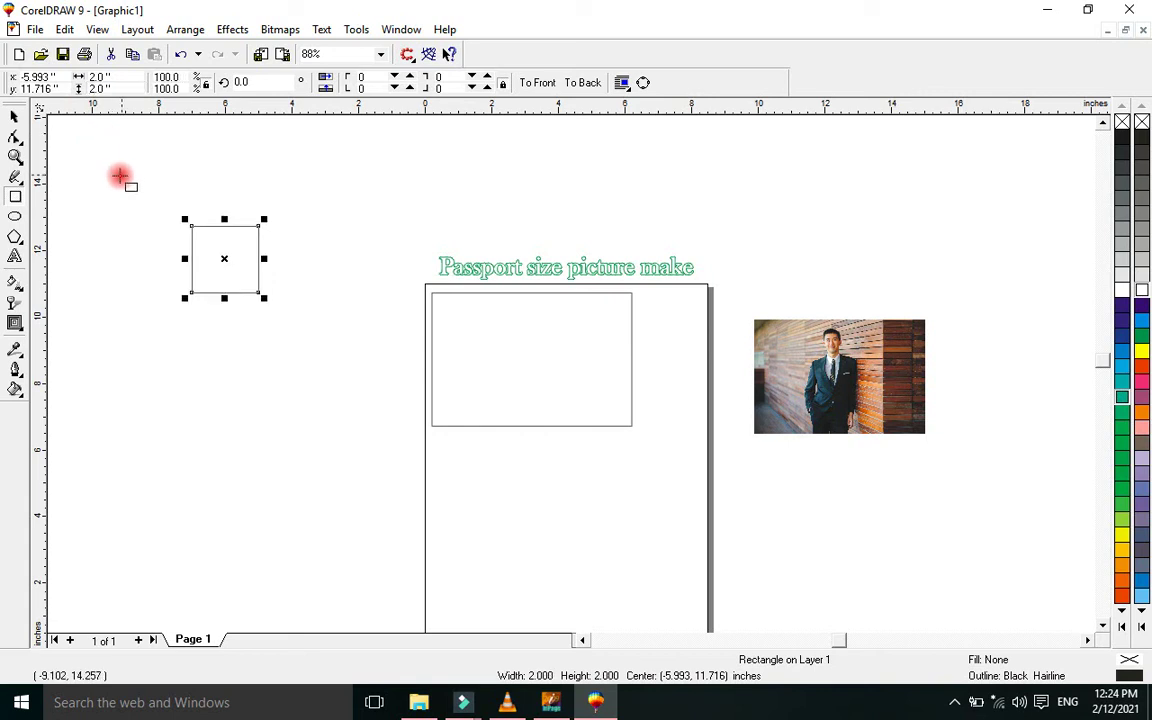
{"action": "left_click", "coordinate": [14, 116]}
{"action": "left_click_drag", "start_coordinate": [200, 256], "coordinate": [843, 248]}
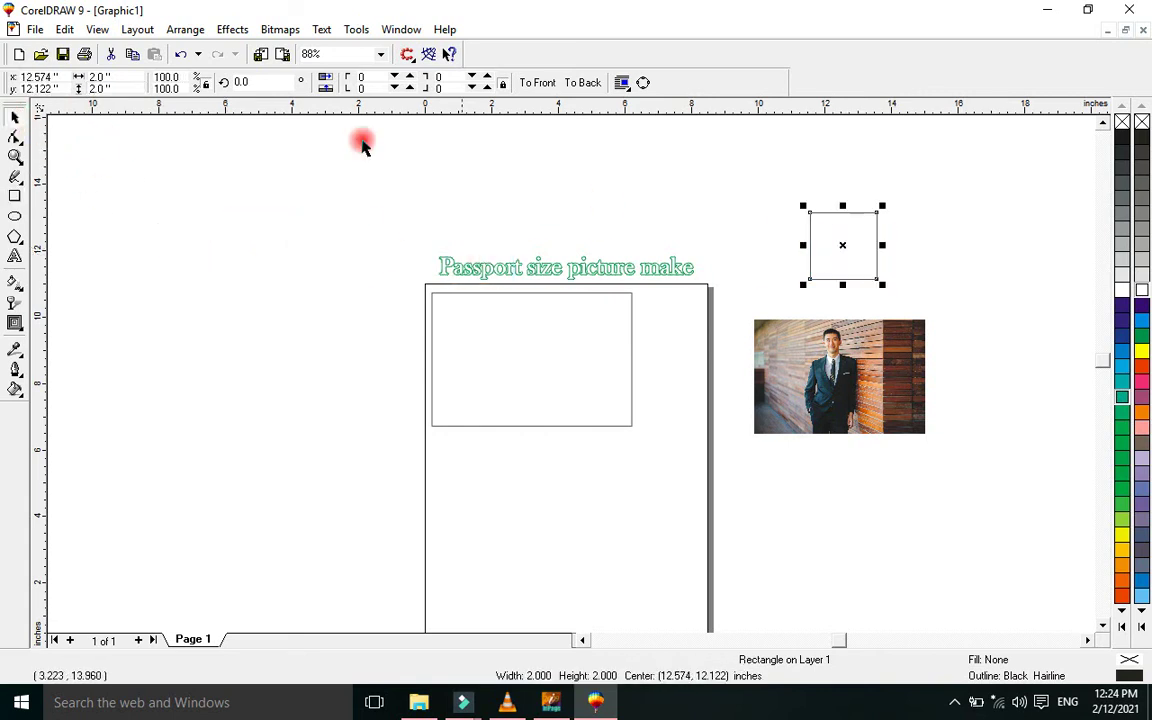
Save the drawing under the file name "pasport size" in the Documents folder as a CDR file
{"action": "left_click", "coordinate": [35, 29]}
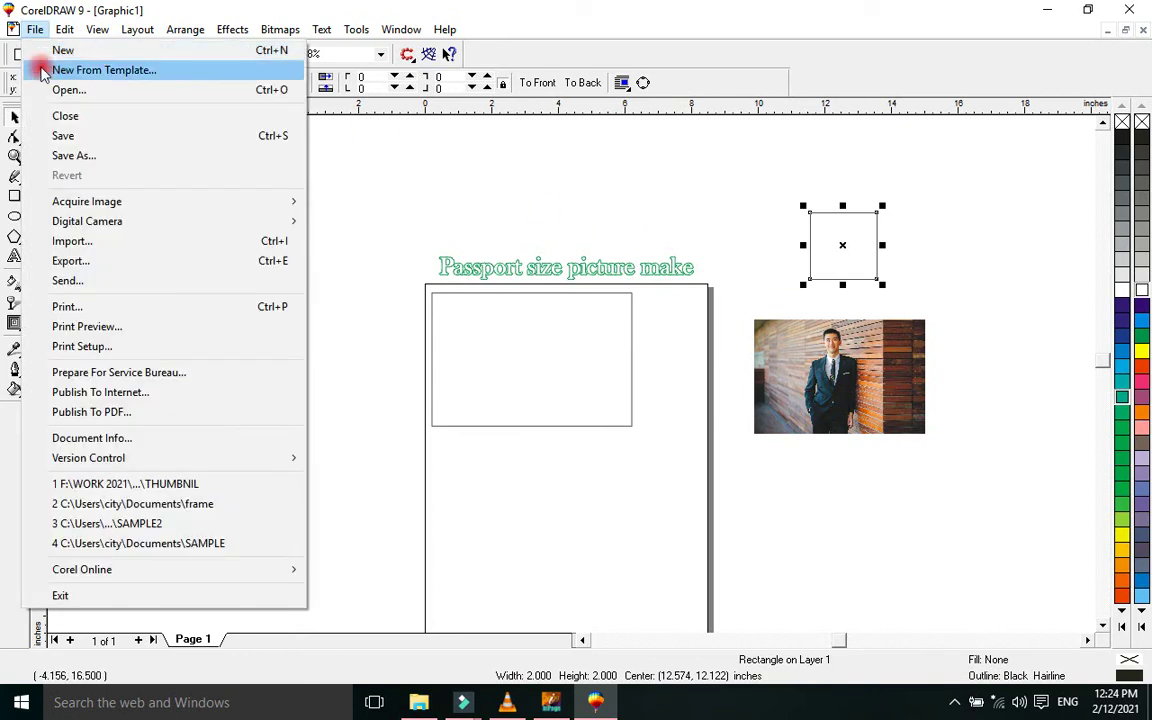
{"action": "left_click", "coordinate": [60, 156]}
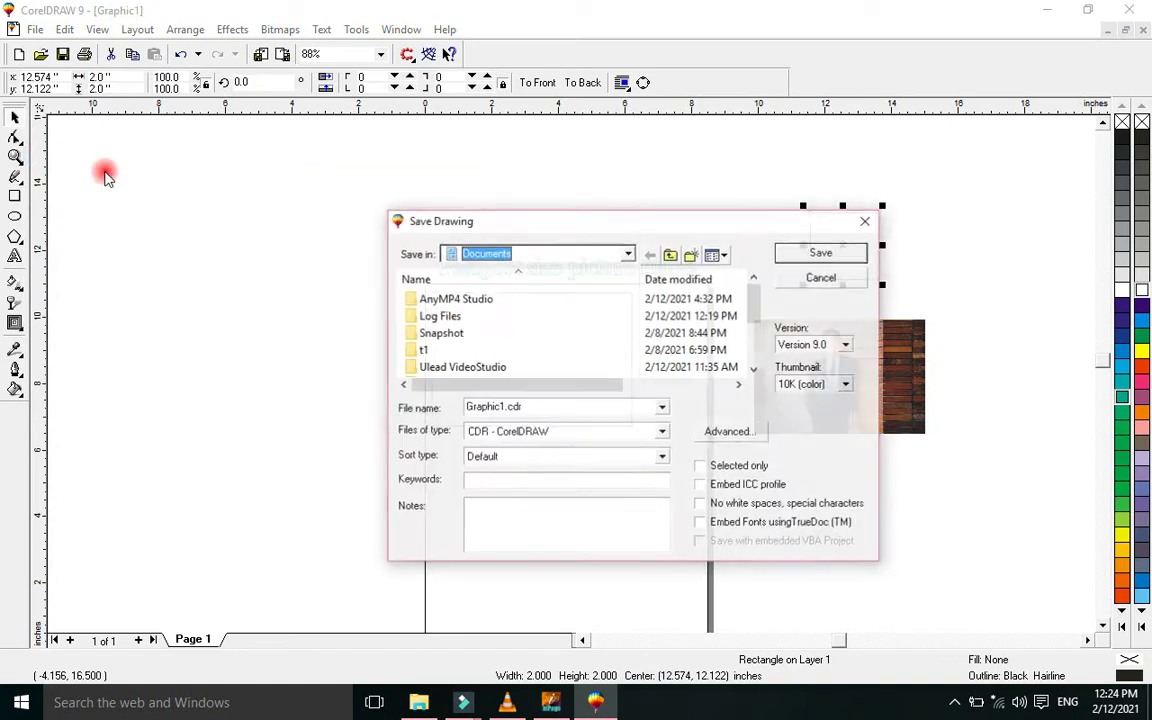
{"action": "double_click", "coordinate": [519, 408]}
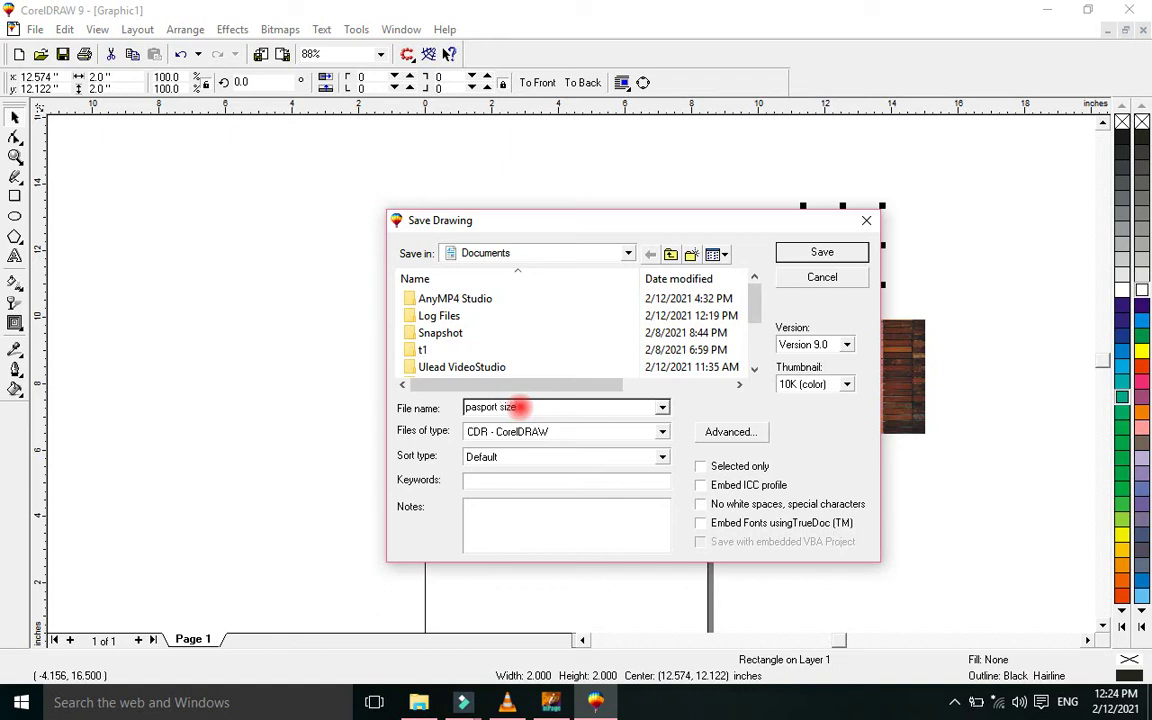
{"action": "key", "text": "Return"}
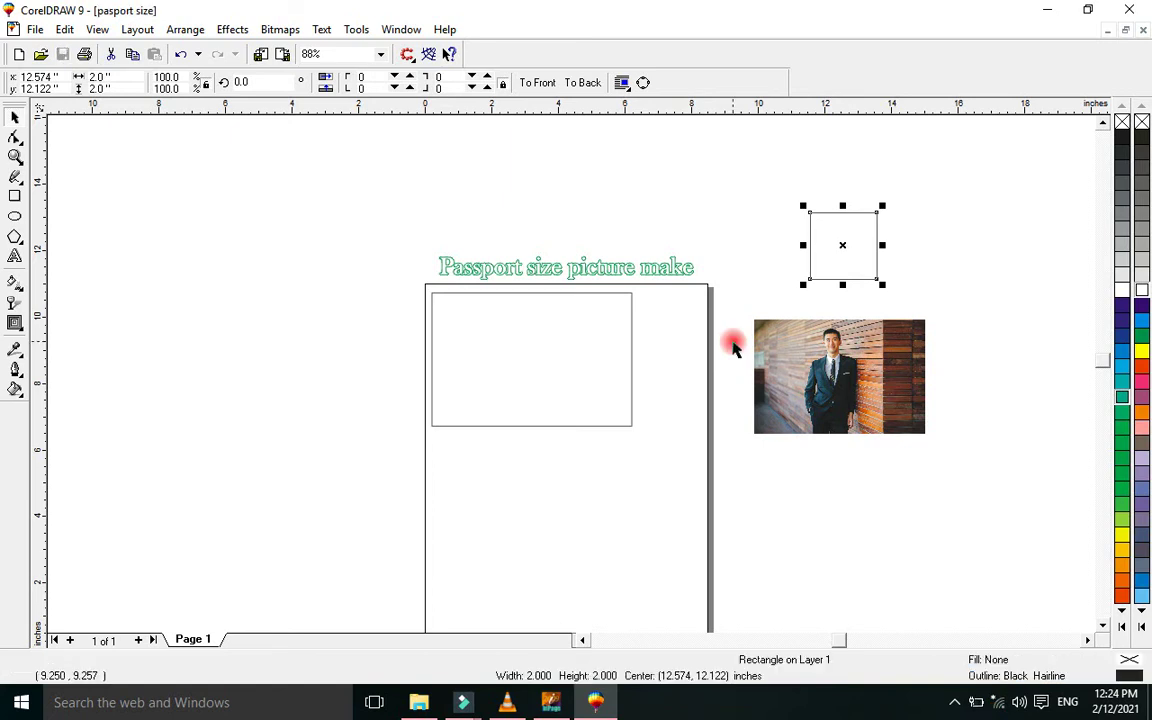
Move the 6 by 4 inch rectangle off the page to its left and place the 2-inch square in the page's upper-left corner
{"action": "left_click", "coordinate": [732, 341]}
{"action": "left_click", "coordinate": [762, 335]}
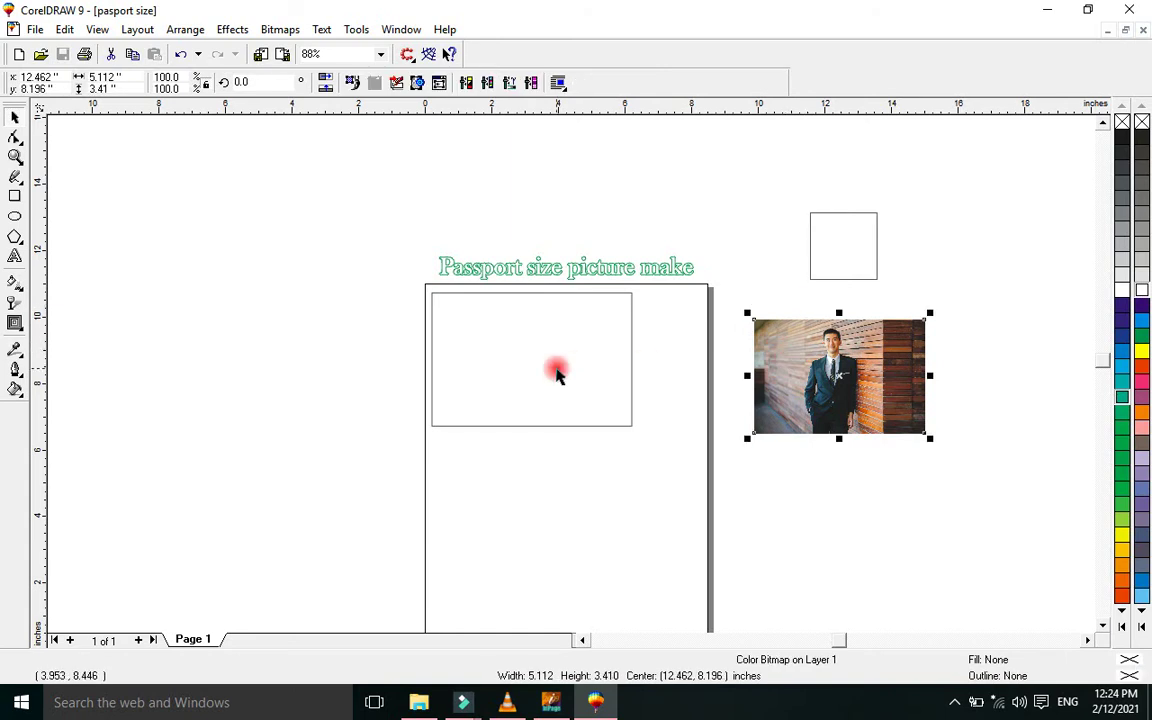
{"action": "left_click_drag", "start_coordinate": [588, 369], "coordinate": [380, 360]}
{"action": "left_click", "coordinate": [845, 247]}
{"action": "left_click_drag", "start_coordinate": [849, 250], "coordinate": [464, 318]}
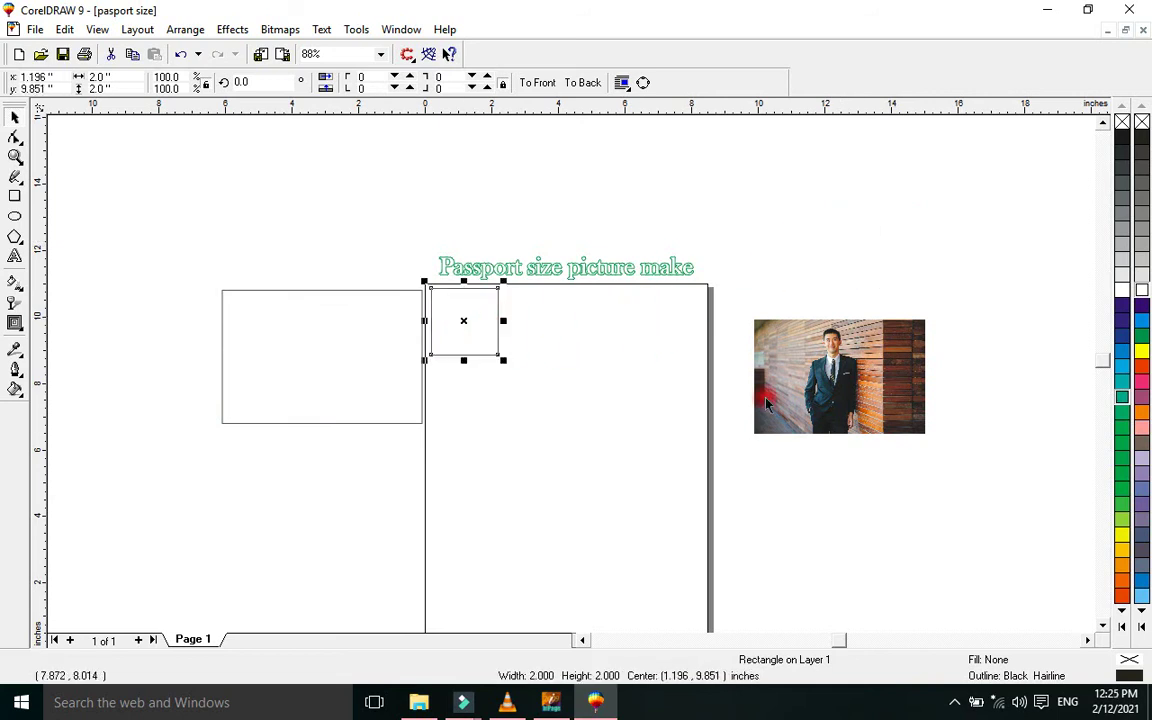
Move the photo onto the page, crop it to the man's head and shoulders, and fit it over the 2-inch square at about 1.94 by 2.5 inches
{"action": "left_click_drag", "start_coordinate": [875, 402], "coordinate": [618, 441]}
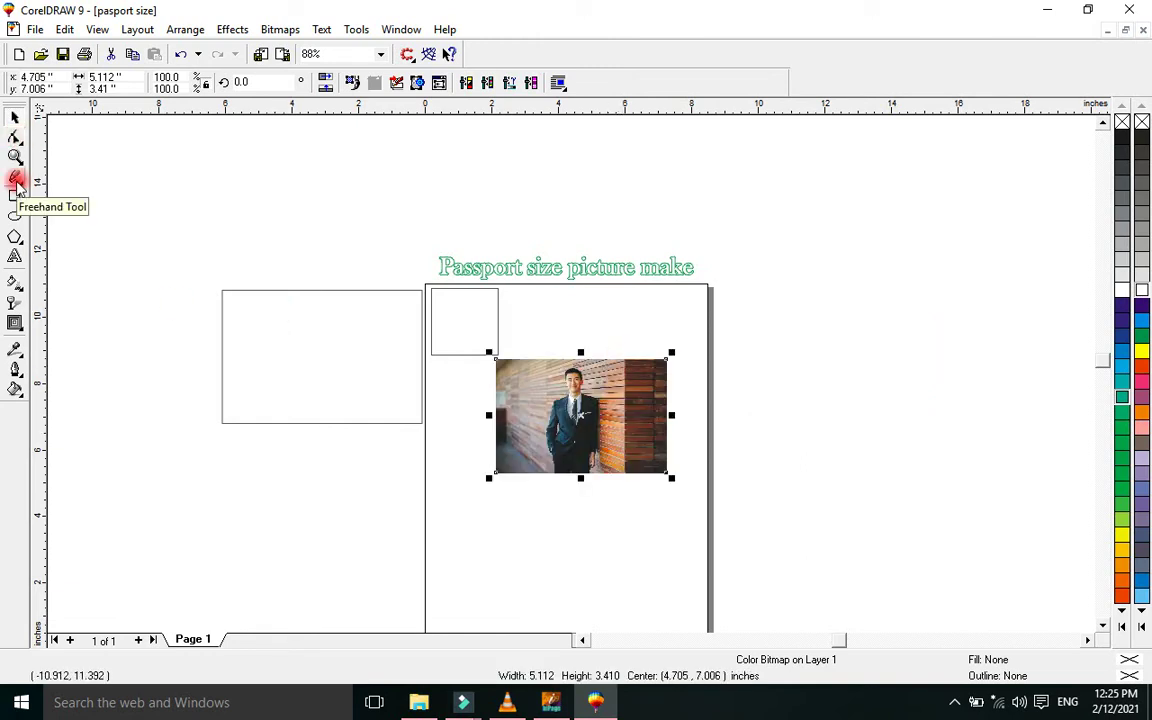
{"action": "left_click", "coordinate": [15, 137]}
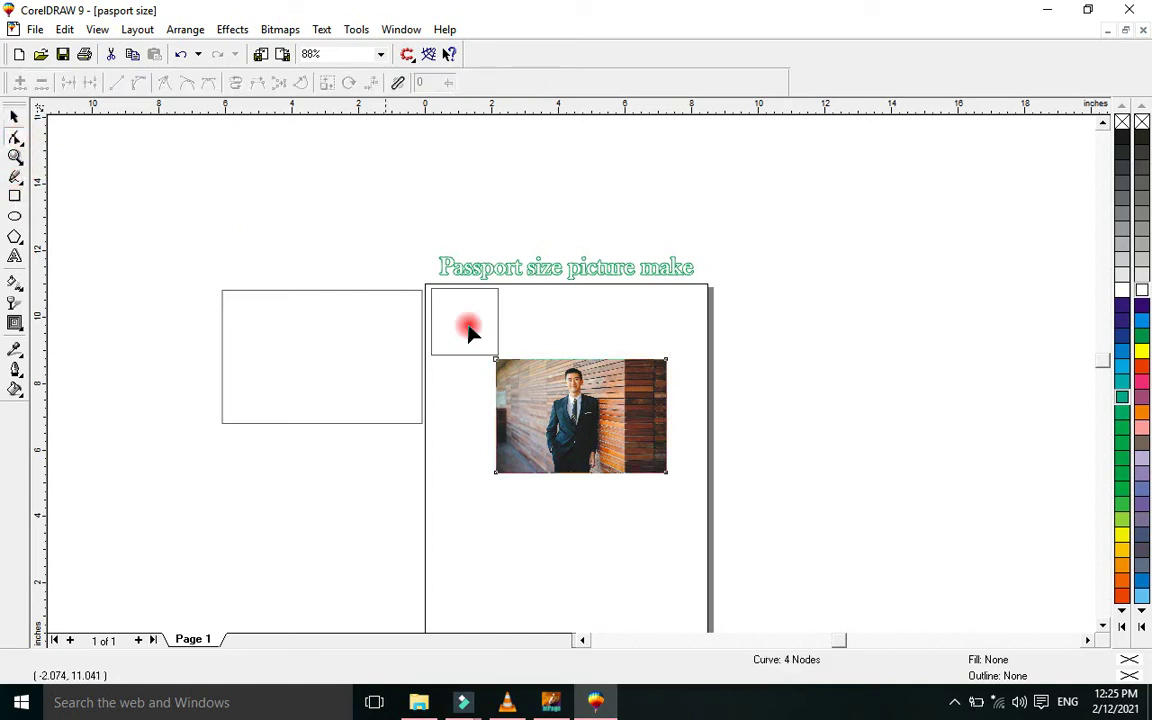
{"action": "left_click_drag", "start_coordinate": [689, 332], "coordinate": [606, 476]}
{"action": "left_click_drag", "start_coordinate": [525, 340], "coordinate": [550, 481]}
{"action": "left_click_drag", "start_coordinate": [599, 334], "coordinate": [504, 386]}
{"action": "left_click", "coordinate": [14, 115]}
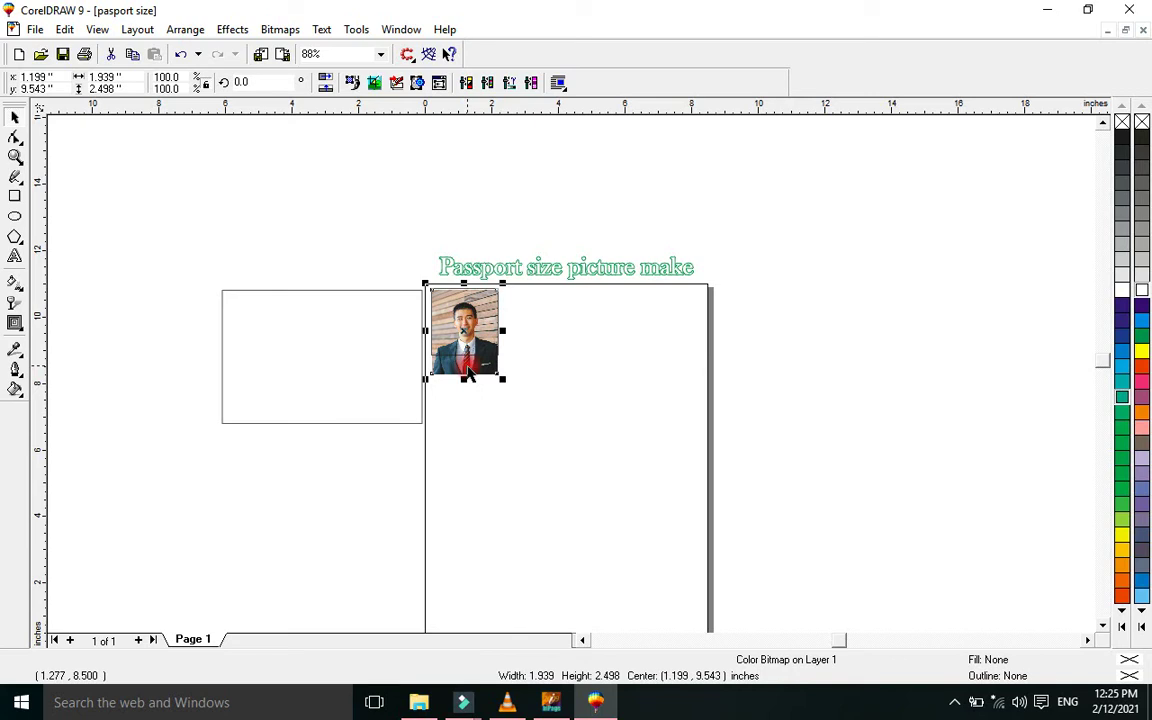
Crop the photo's lower edge and adjust its corner nodes to about 2 by 1.97 inches, matching the square frame
{"action": "left_click", "coordinate": [14, 138]}
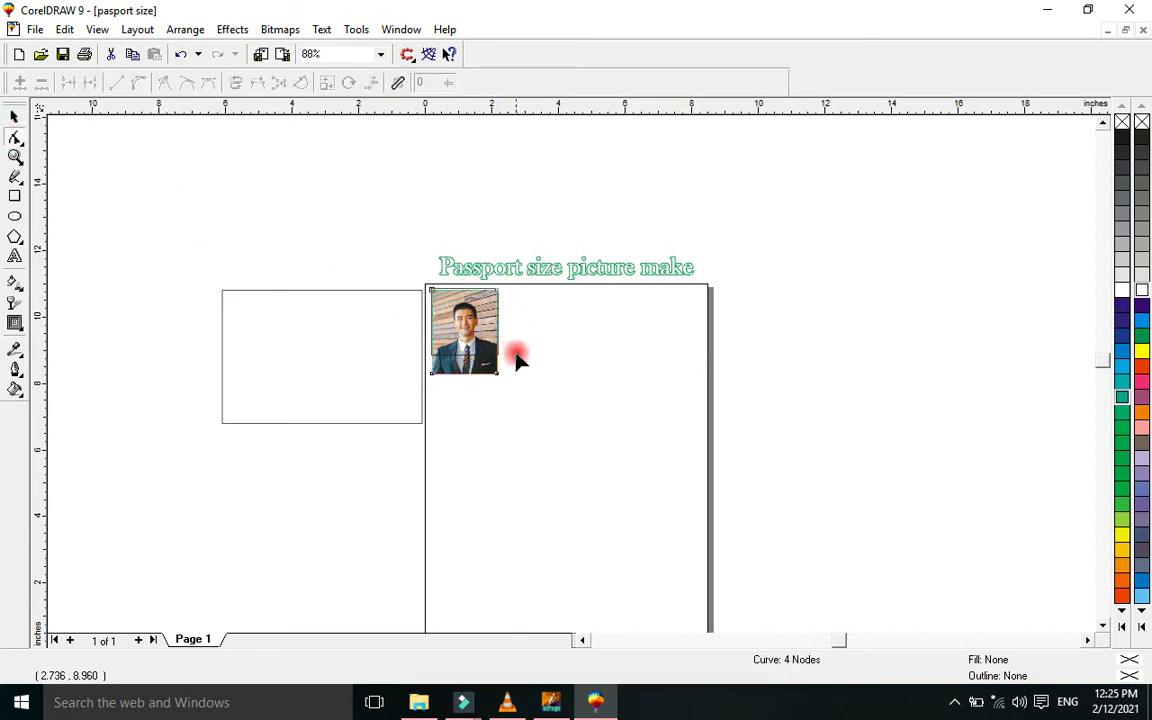
{"action": "left_click_drag", "start_coordinate": [516, 357], "coordinate": [433, 366]}
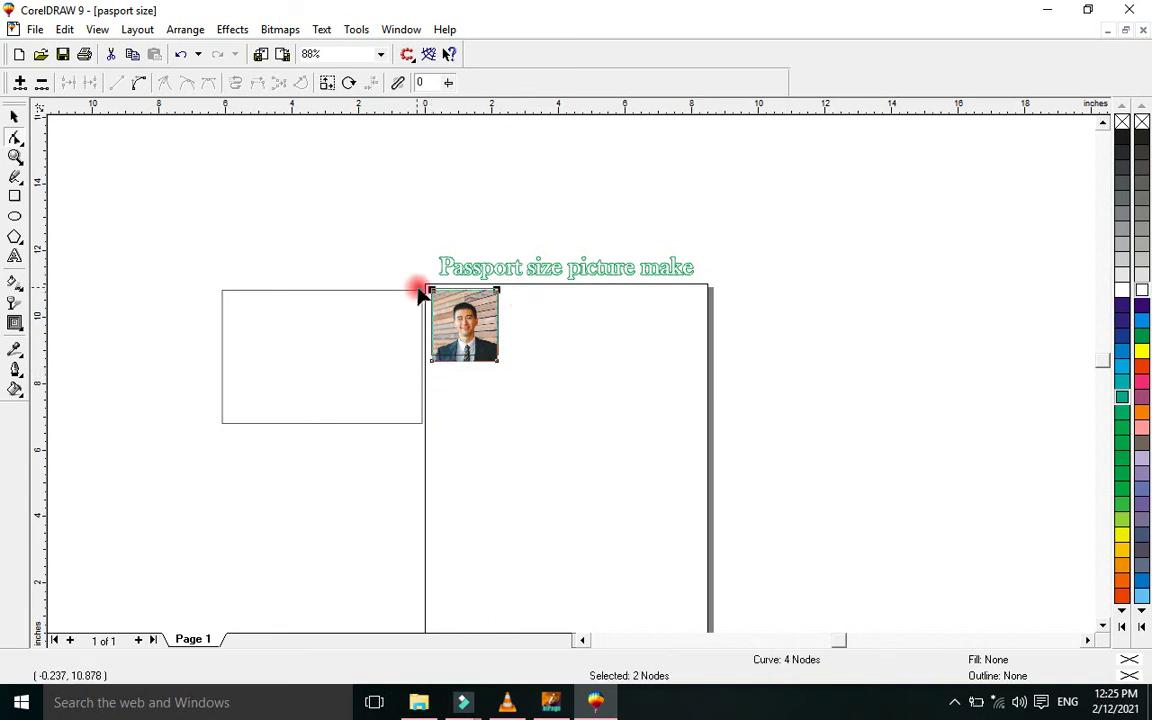
{"action": "left_click_drag", "start_coordinate": [432, 296], "coordinate": [568, 348]}
{"action": "left_click", "coordinate": [14, 116]}
Shift the cropped photo slightly right and move the empty 2-inch square away to the page's right edge
{"action": "left_click", "coordinate": [557, 413]}
{"action": "left_click", "coordinate": [462, 335]}
{"action": "mouse_move", "coordinate": [463, 340]}
{"action": "left_mouse_down"}
{"action": "mouse_move", "coordinate": [564, 340]}
{"action": "mouse_move", "coordinate": [519, 368]}
{"action": "mouse_move", "coordinate": [566, 379]}
{"action": "mouse_move", "coordinate": [552, 339]}
{"action": "mouse_move", "coordinate": [587, 324]}
{"action": "mouse_move", "coordinate": [618, 348]}
{"action": "mouse_move", "coordinate": [478, 340]}
{"action": "left_mouse_up"}
{"action": "left_click", "coordinate": [540, 391]}
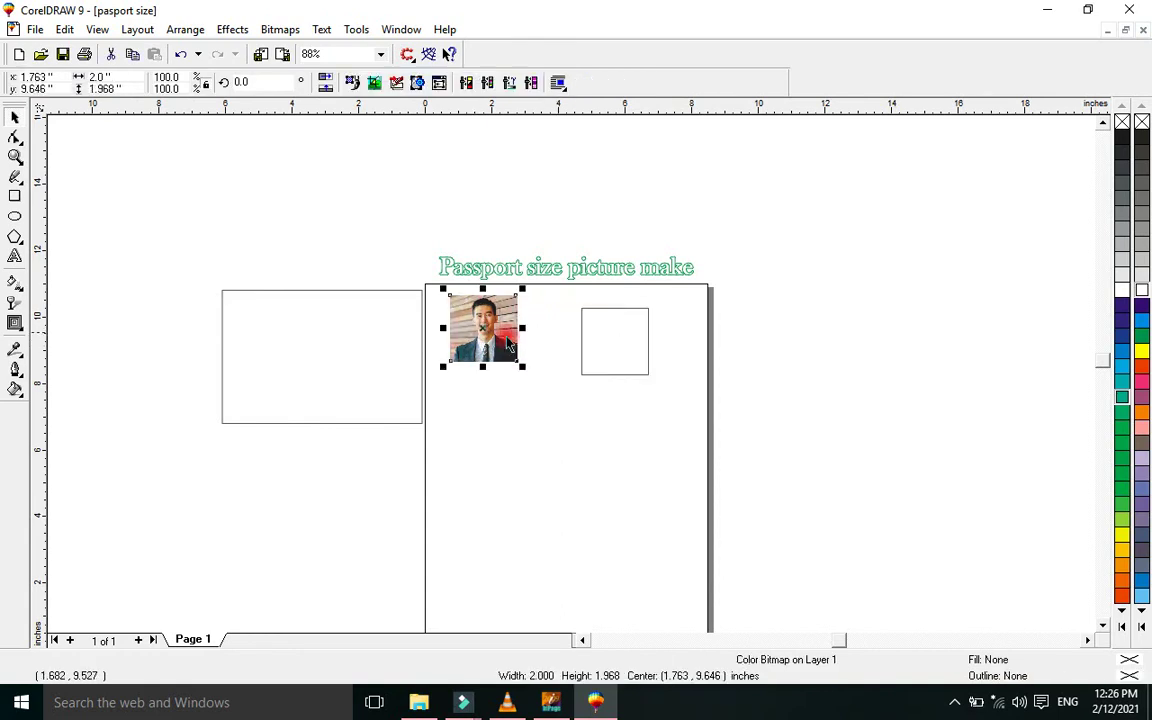
{"action": "left_click_drag", "start_coordinate": [622, 353], "coordinate": [686, 363]}
{"action": "left_click", "coordinate": [480, 330]}
Add nodes along the photo's top edge with the Shape tool and pull them down to the top of the man's hair
{"action": "left_click", "coordinate": [15, 157]}
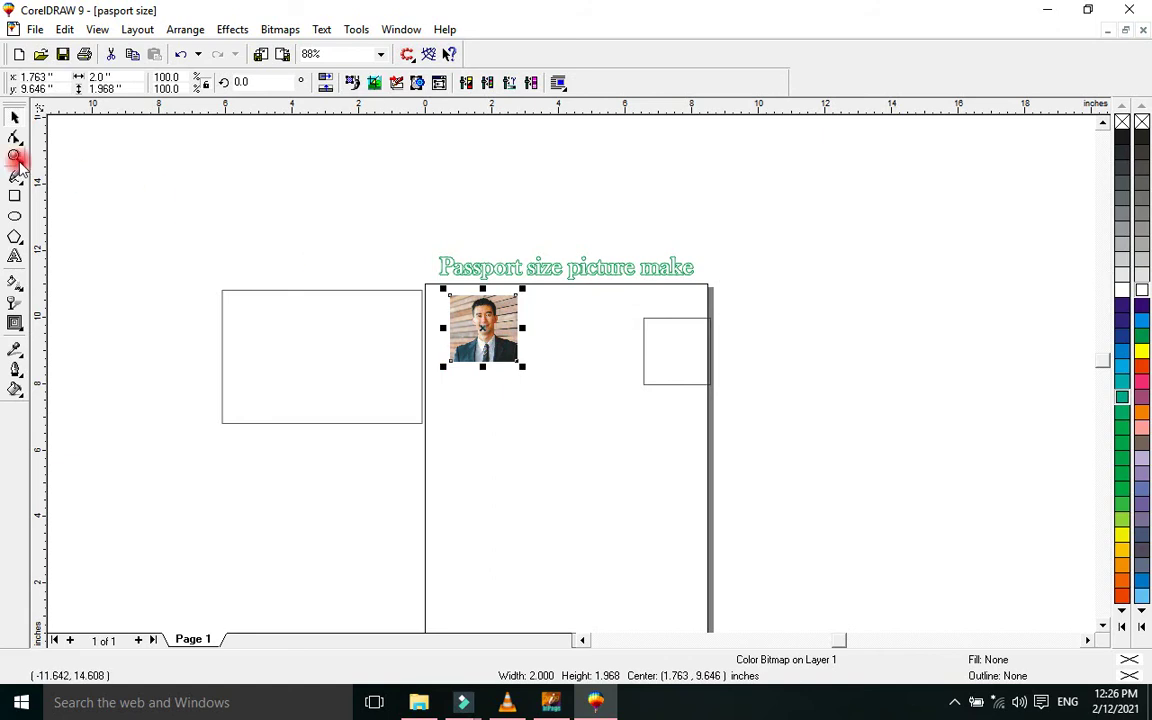
{"action": "left_click_drag", "start_coordinate": [444, 293], "coordinate": [523, 369]}
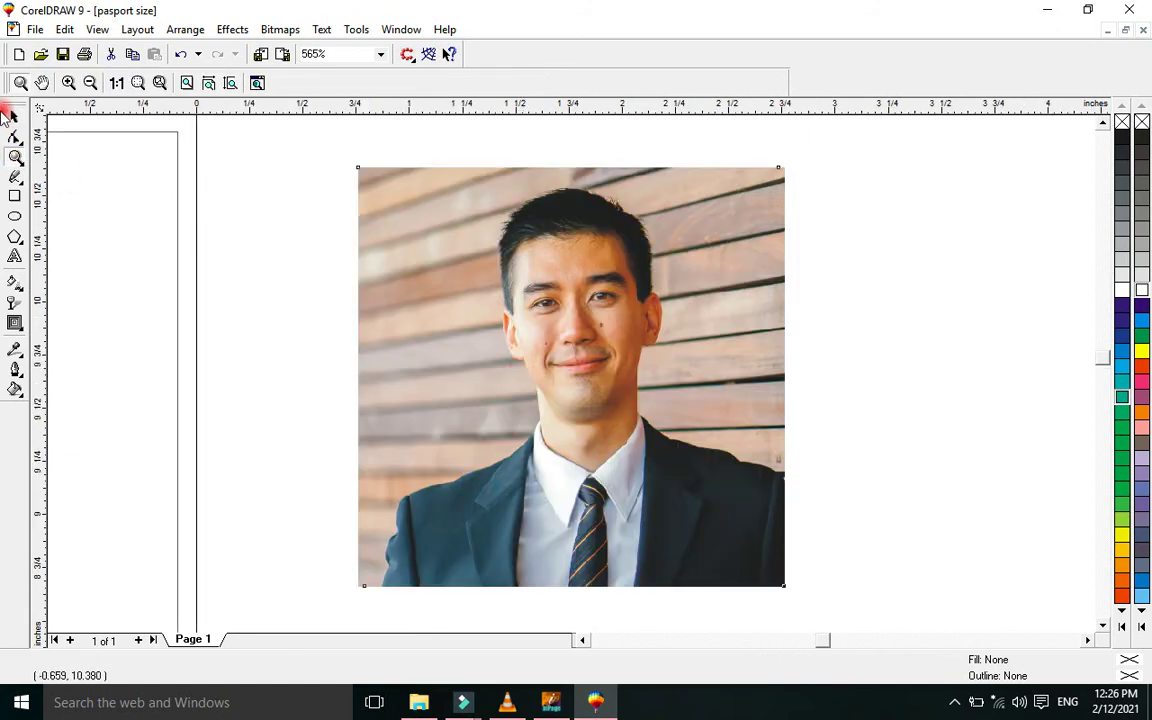
{"action": "left_click", "coordinate": [14, 117]}
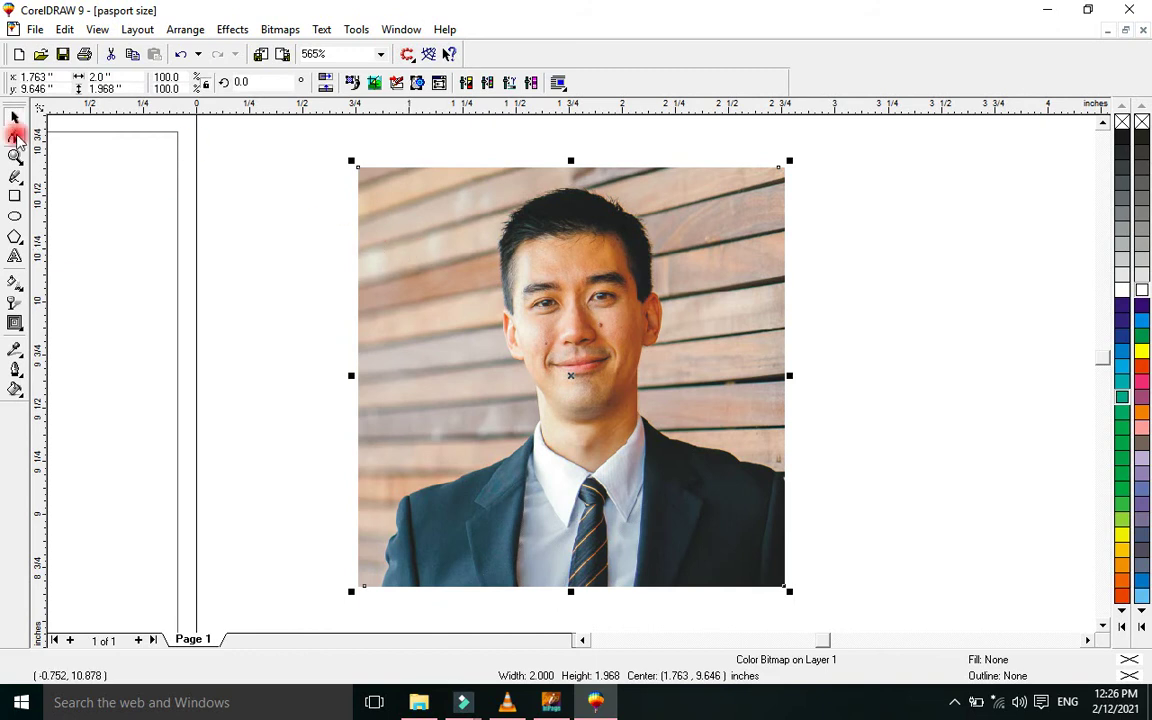
{"action": "left_click", "coordinate": [588, 170]}
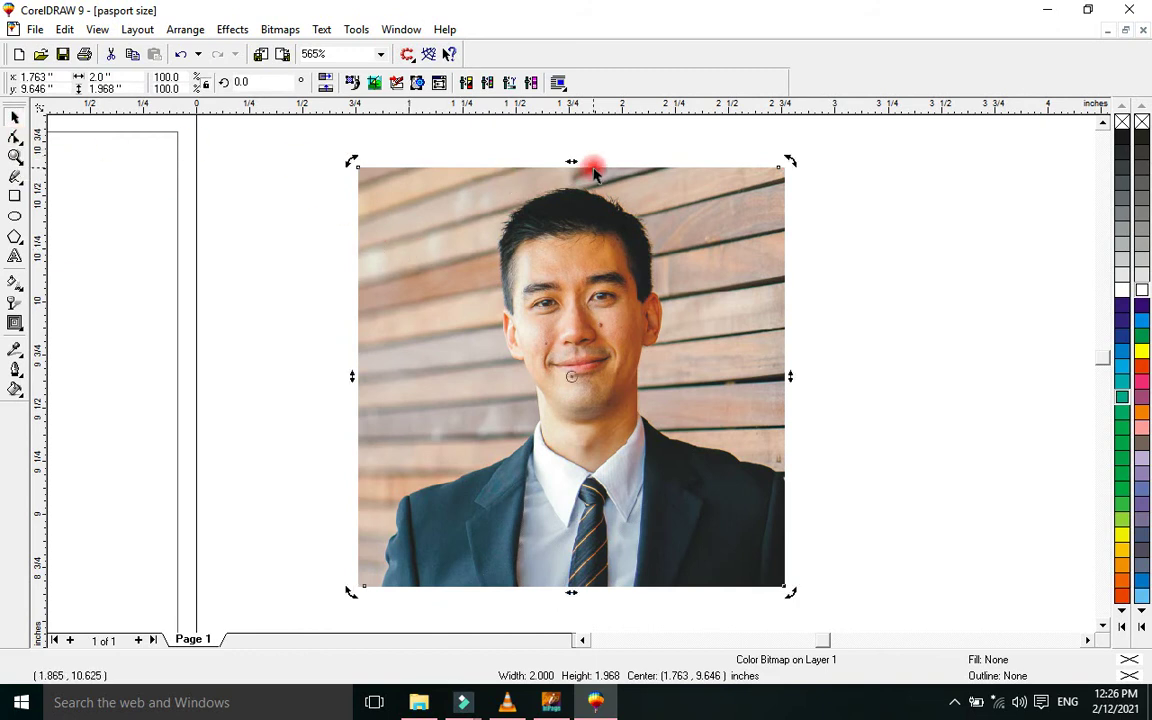
{"action": "key", "text": "F10"}
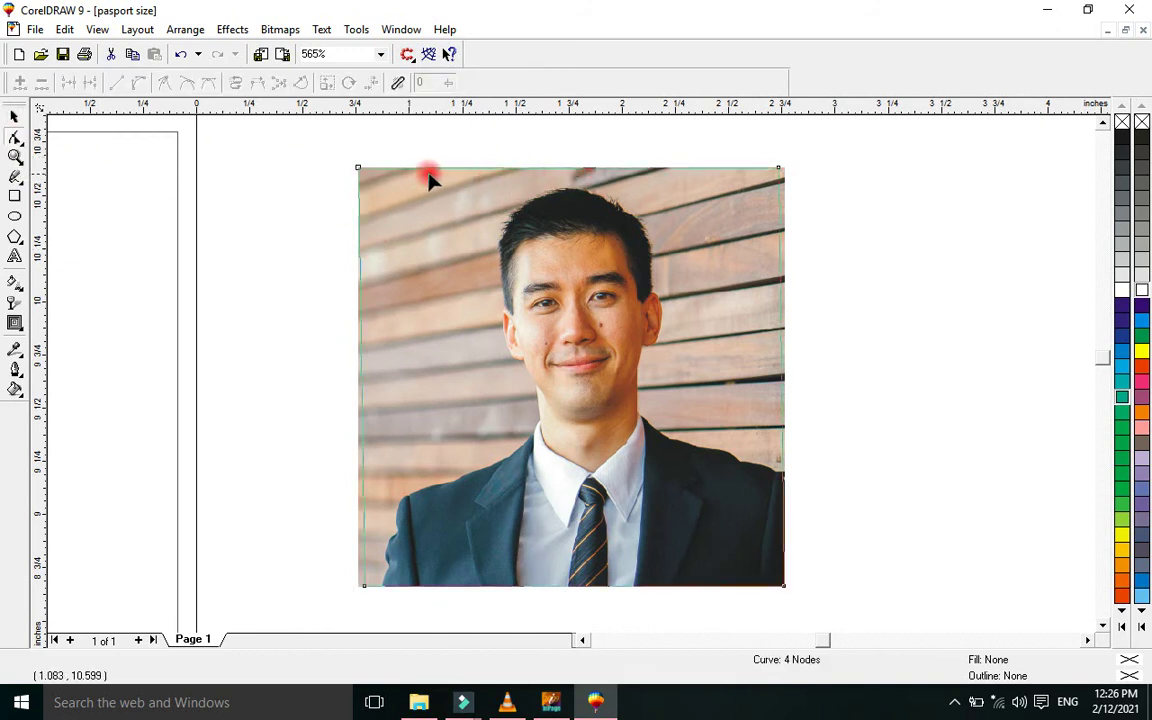
{"action": "double_click", "coordinate": [539, 169]}
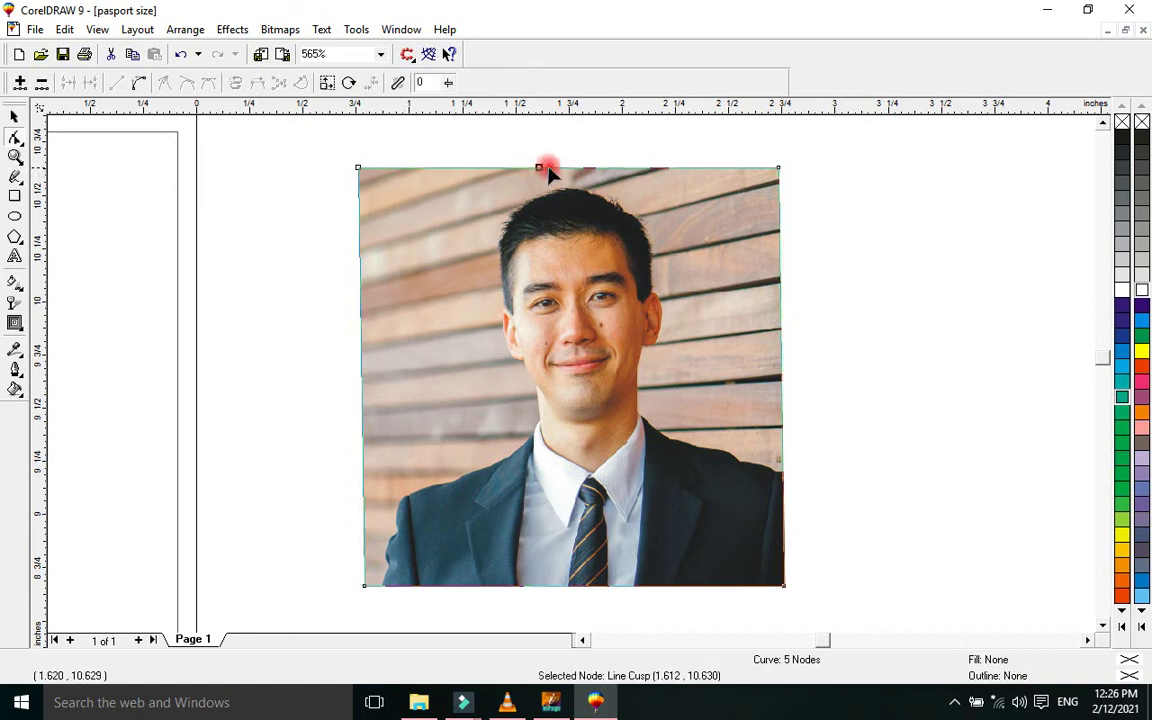
{"action": "double_click", "coordinate": [608, 168]}
{"action": "double_click", "coordinate": [576, 169]}
{"action": "left_click_drag", "start_coordinate": [576, 172], "coordinate": [617, 207]}
{"action": "double_click", "coordinate": [592, 178]}
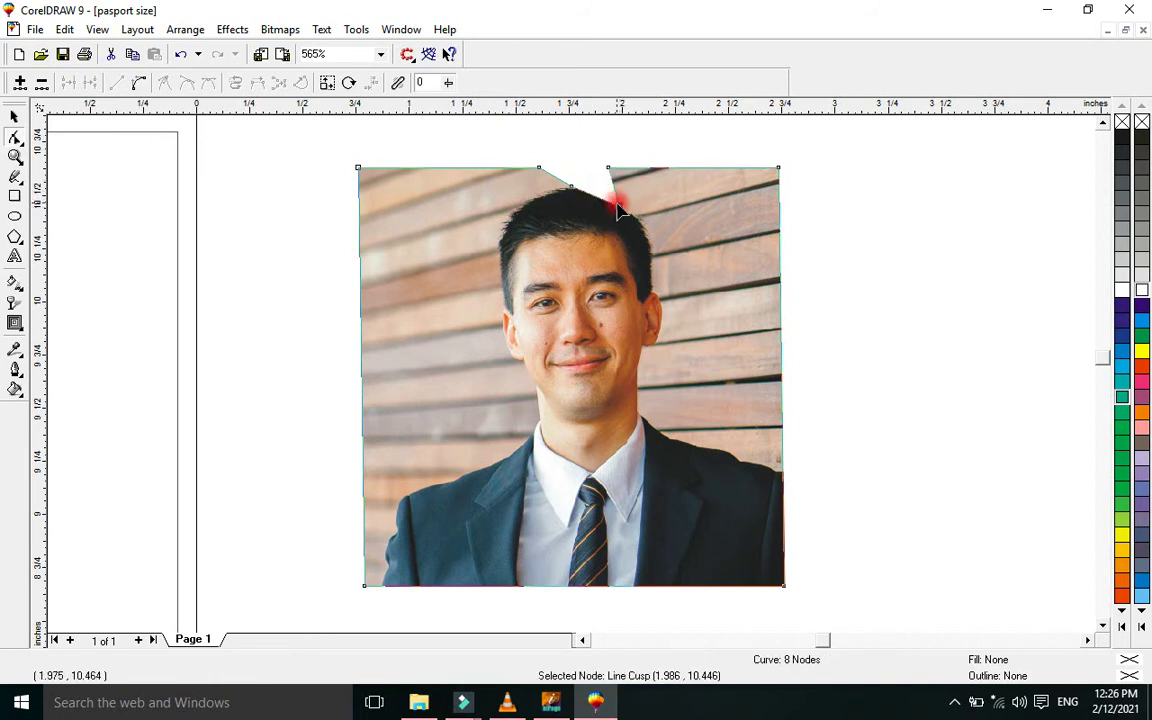
{"action": "double_click", "coordinate": [594, 198]}
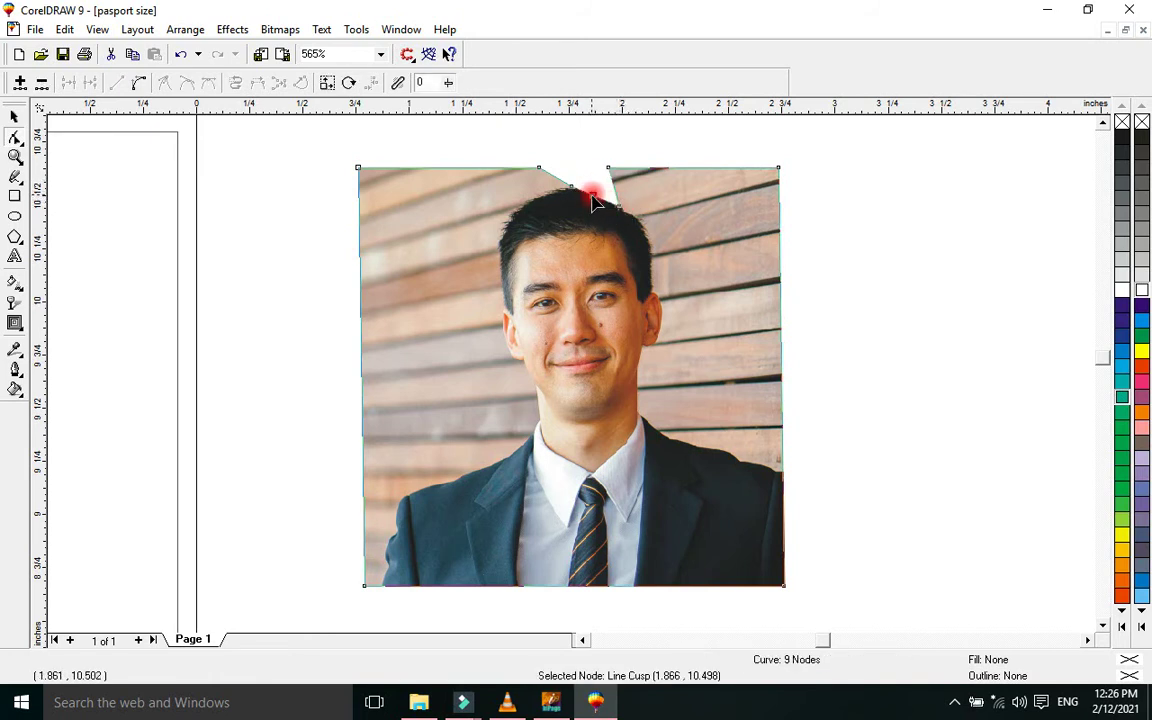
{"action": "left_click_drag", "start_coordinate": [593, 200], "coordinate": [562, 185]}
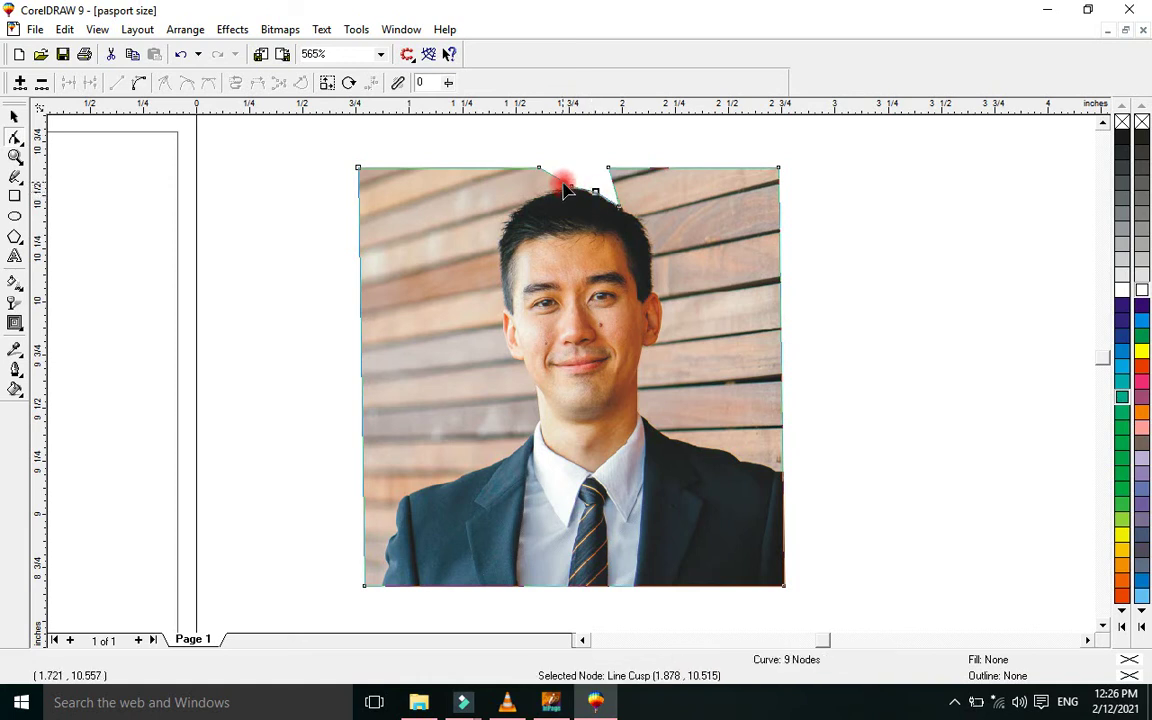
Extend the photo's cut-out outline from the crown down the upper-left curve of the hair
{"action": "left_click", "coordinate": [561, 181]}
{"action": "left_click_drag", "start_coordinate": [562, 187], "coordinate": [502, 228]}
{"action": "left_click", "coordinate": [506, 203]}
{"action": "double_click", "coordinate": [505, 199]}
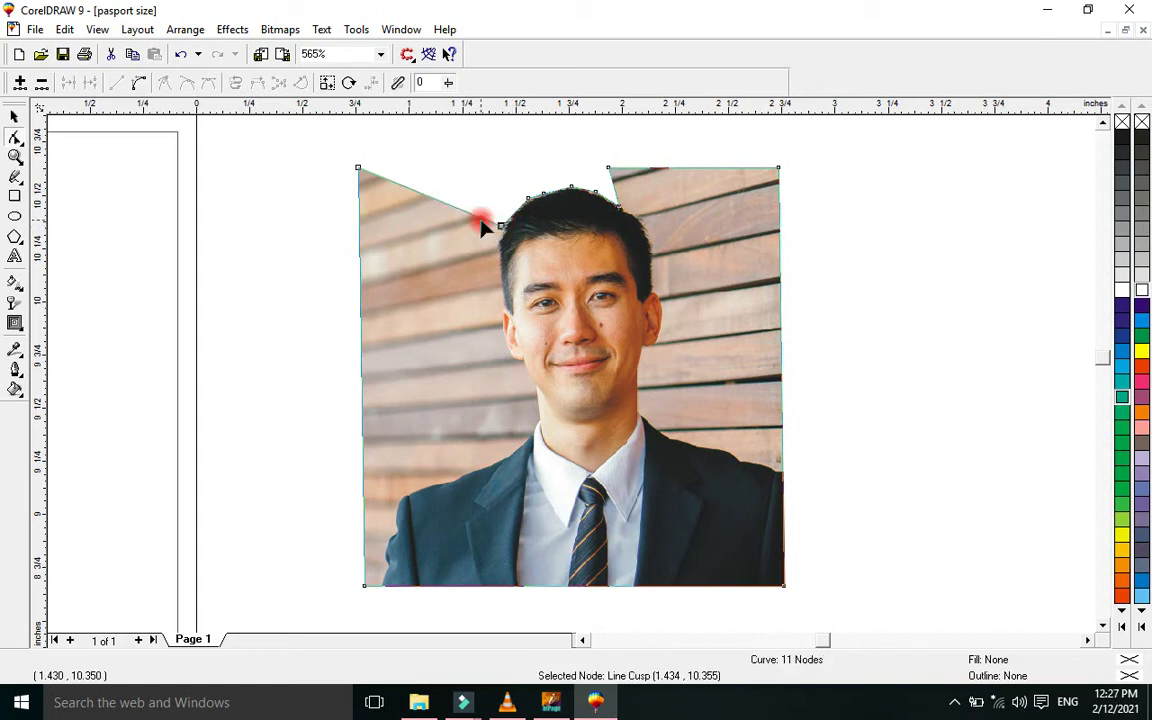
Add a node on the photo's left edge and pull the outline along the left side of the head down to the ear
{"action": "double_click", "coordinate": [360, 352]}
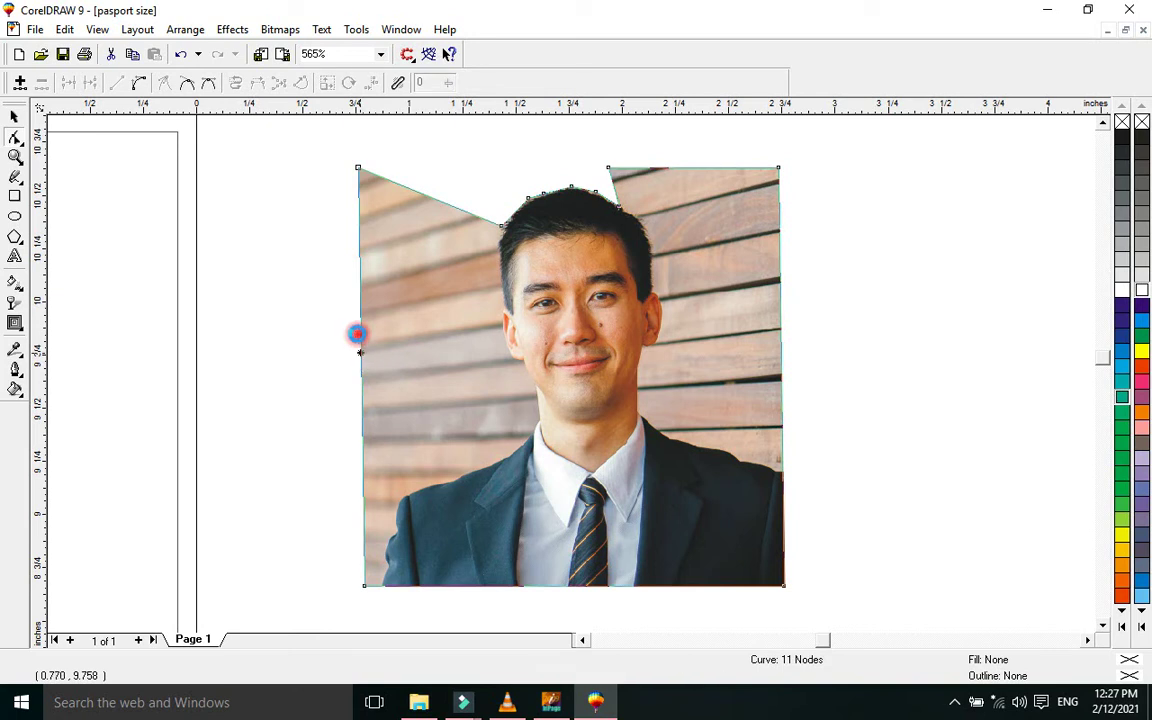
{"action": "left_click_drag", "start_coordinate": [360, 170], "coordinate": [499, 249]}
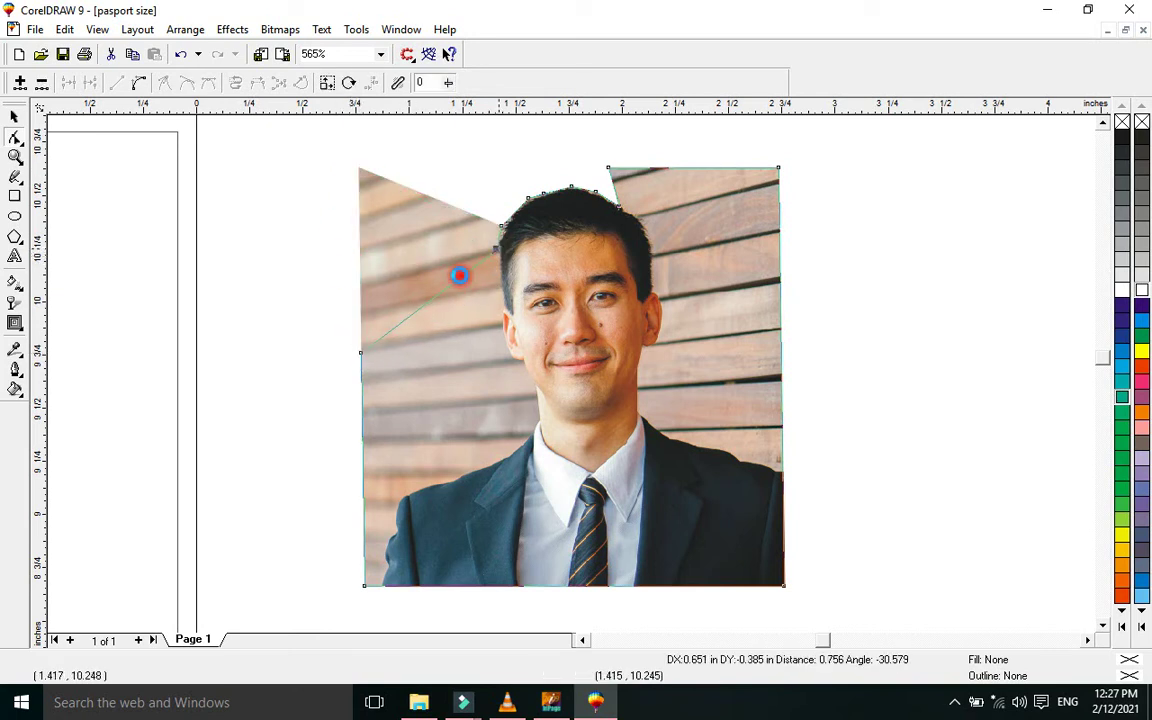
{"action": "left_click", "coordinate": [467, 270]}
{"action": "double_click", "coordinate": [467, 270]}
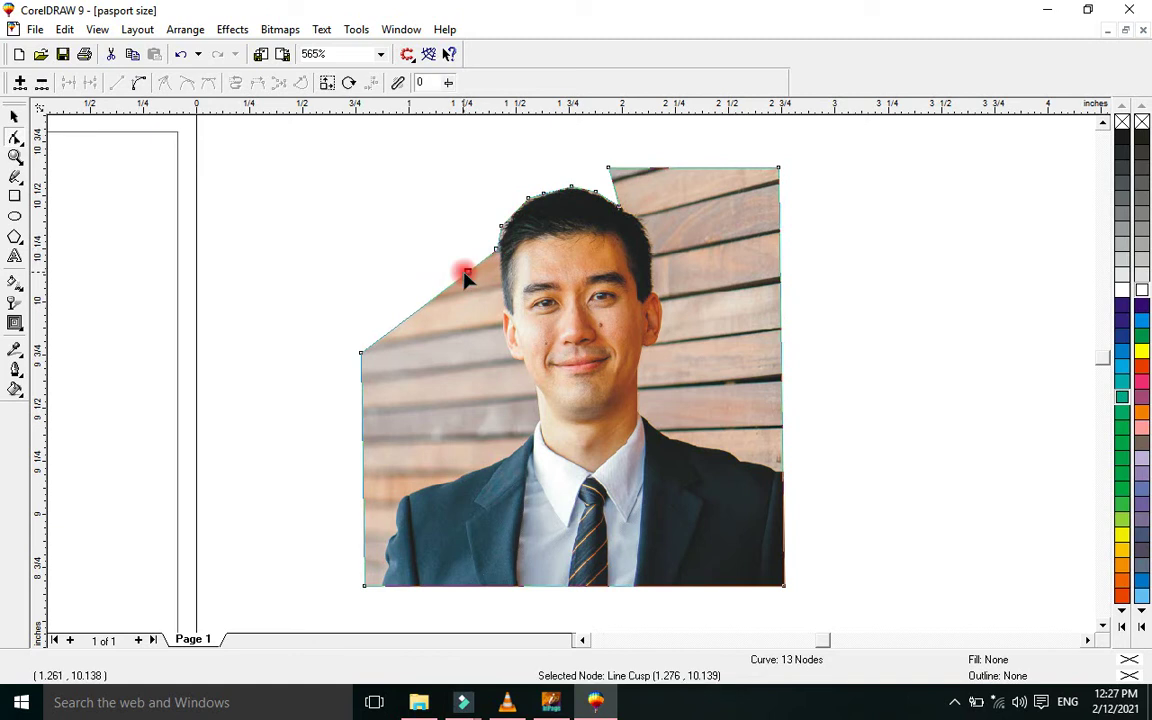
{"action": "left_click_drag", "start_coordinate": [467, 271], "coordinate": [505, 309]}
{"action": "double_click", "coordinate": [485, 290]}
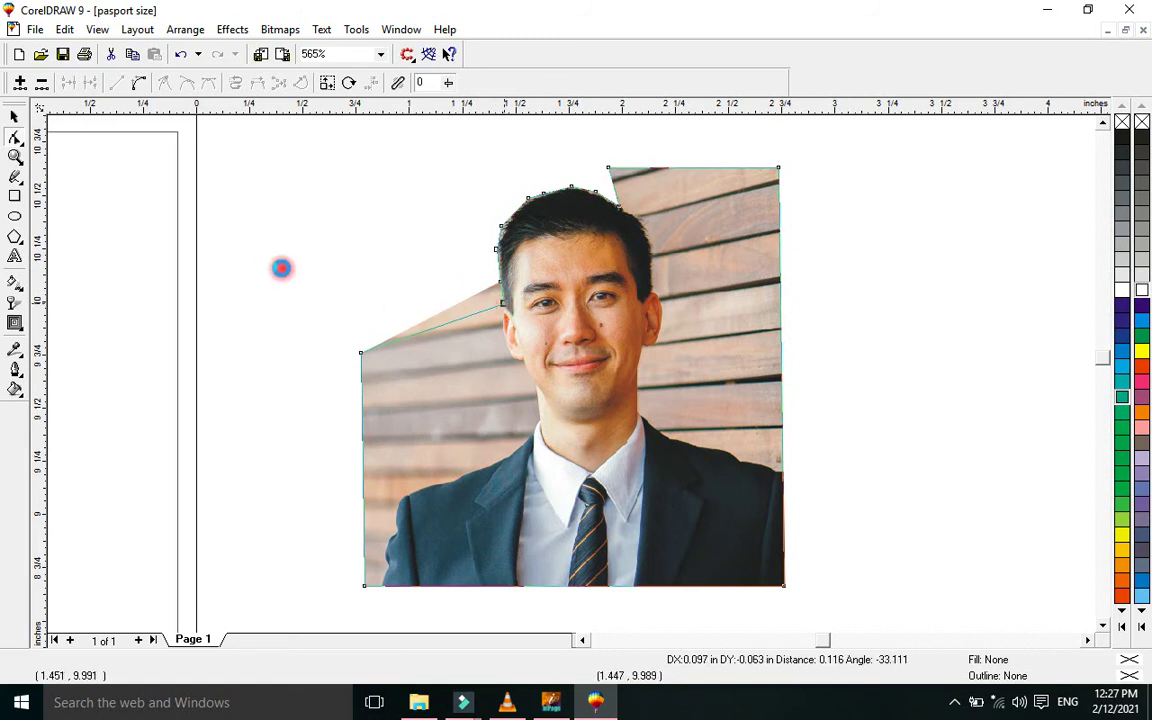
Refine the cut-out outline along the left side of the hair with the Shape tool, adding nodes and moving them onto the hair edge
{"action": "left_click", "coordinate": [15, 157]}
{"action": "left_click_drag", "start_coordinate": [410, 195], "coordinate": [520, 325]}
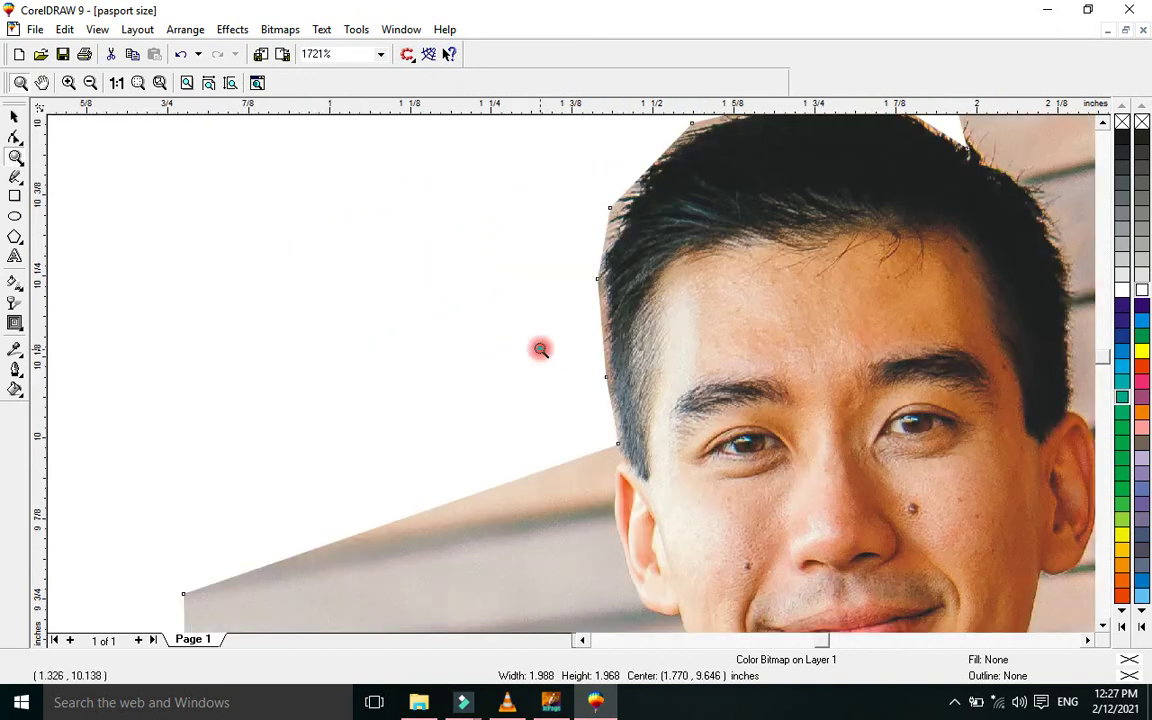
{"action": "left_click", "coordinate": [14, 117]}
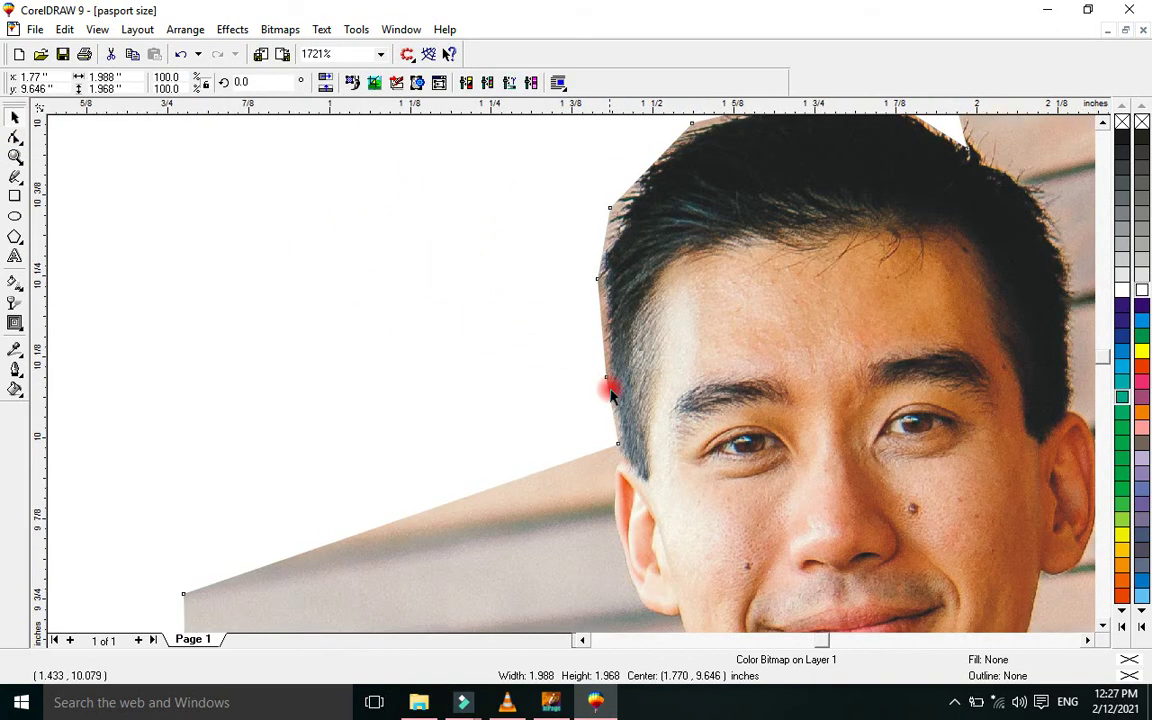
{"action": "key", "text": "F10"}
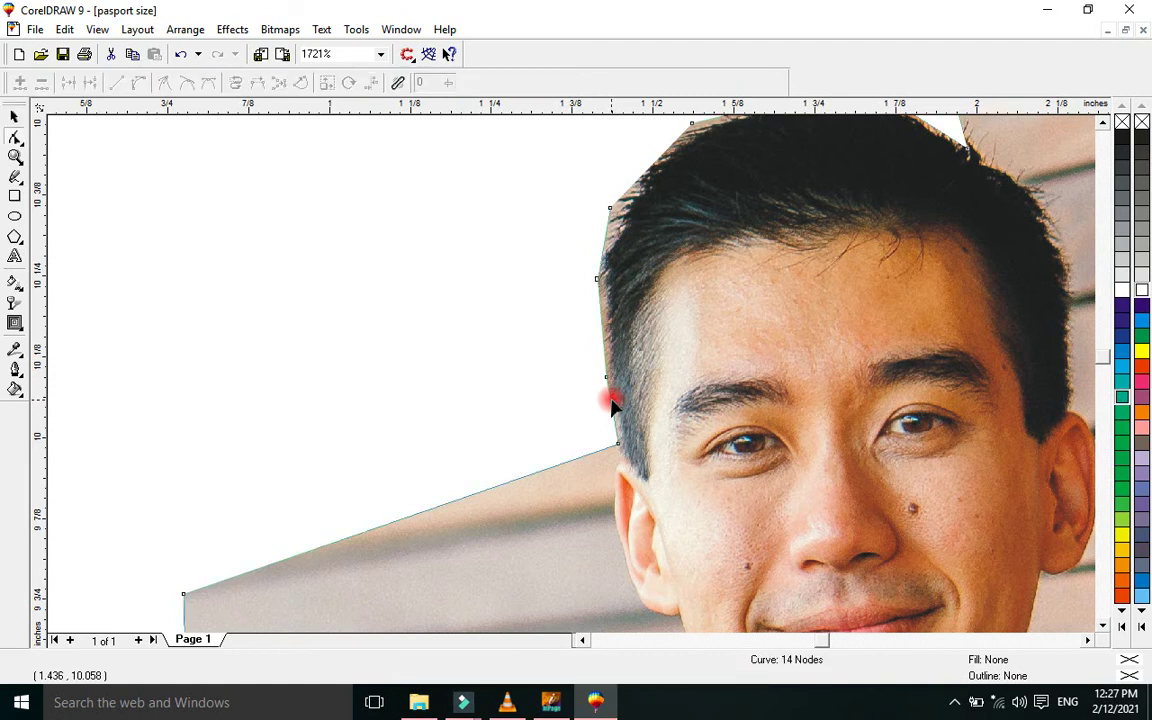
{"action": "left_click_drag", "start_coordinate": [607, 379], "coordinate": [604, 343]}
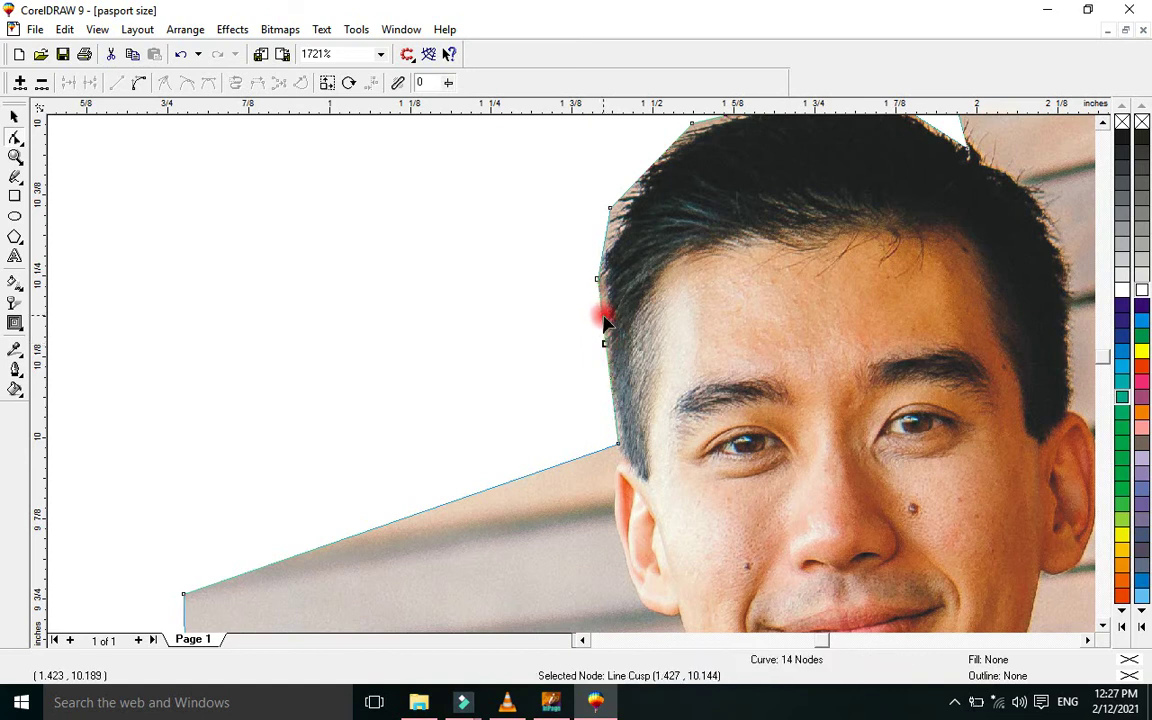
{"action": "double_click", "coordinate": [601, 316]}
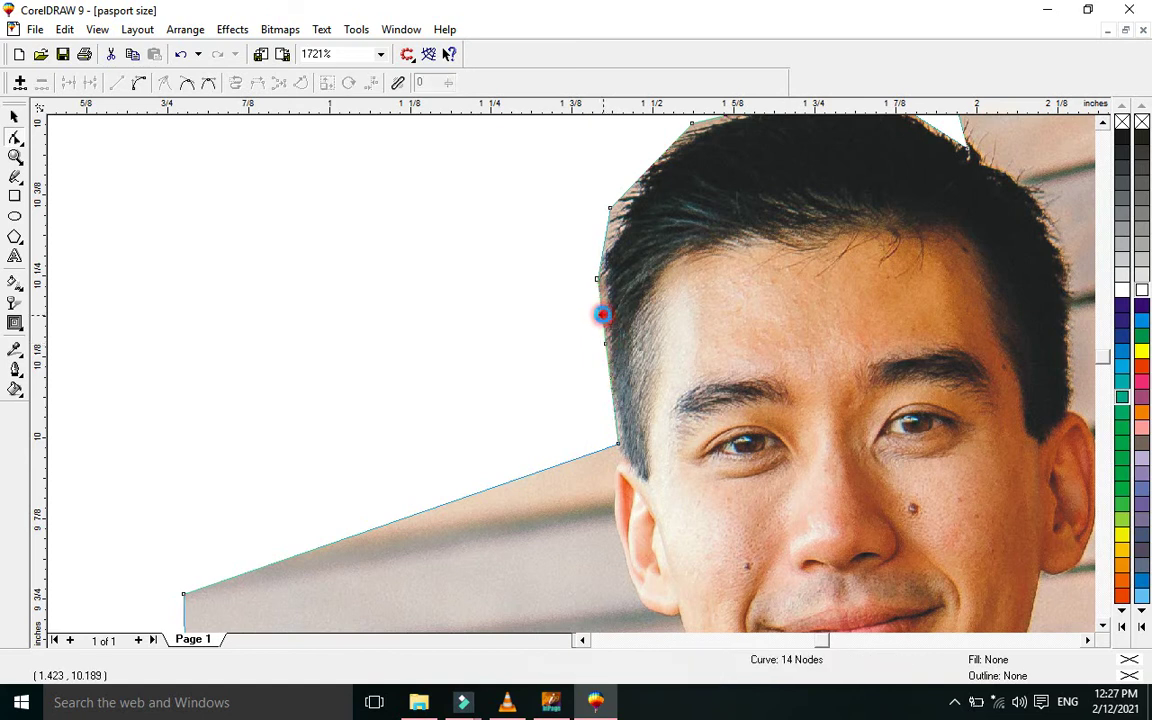
{"action": "double_click", "coordinate": [606, 244]}
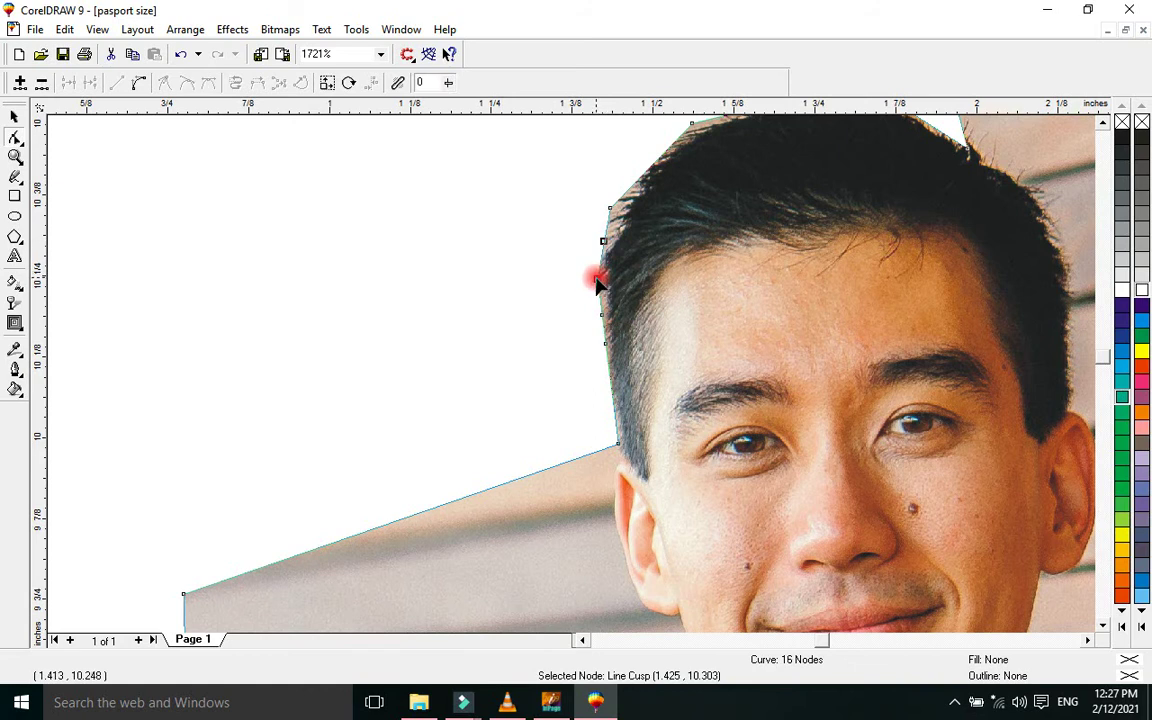
{"action": "left_click_drag", "start_coordinate": [597, 284], "coordinate": [602, 315]}
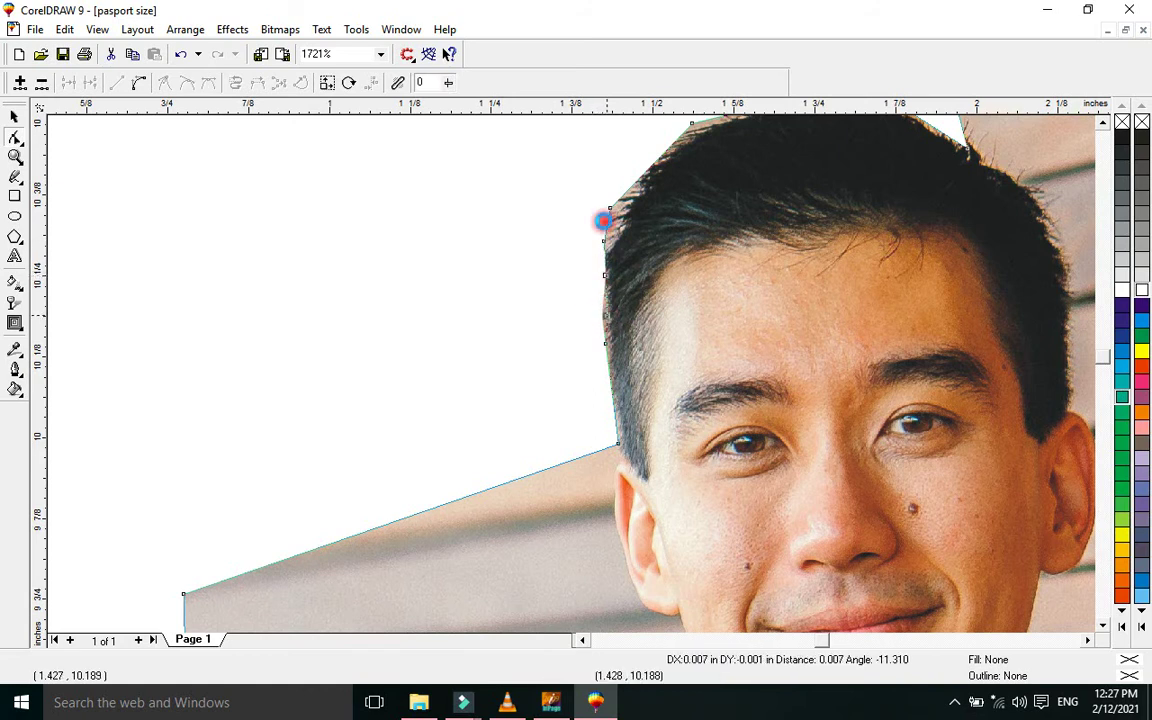
{"action": "left_click_drag", "start_coordinate": [607, 239], "coordinate": [604, 251]}
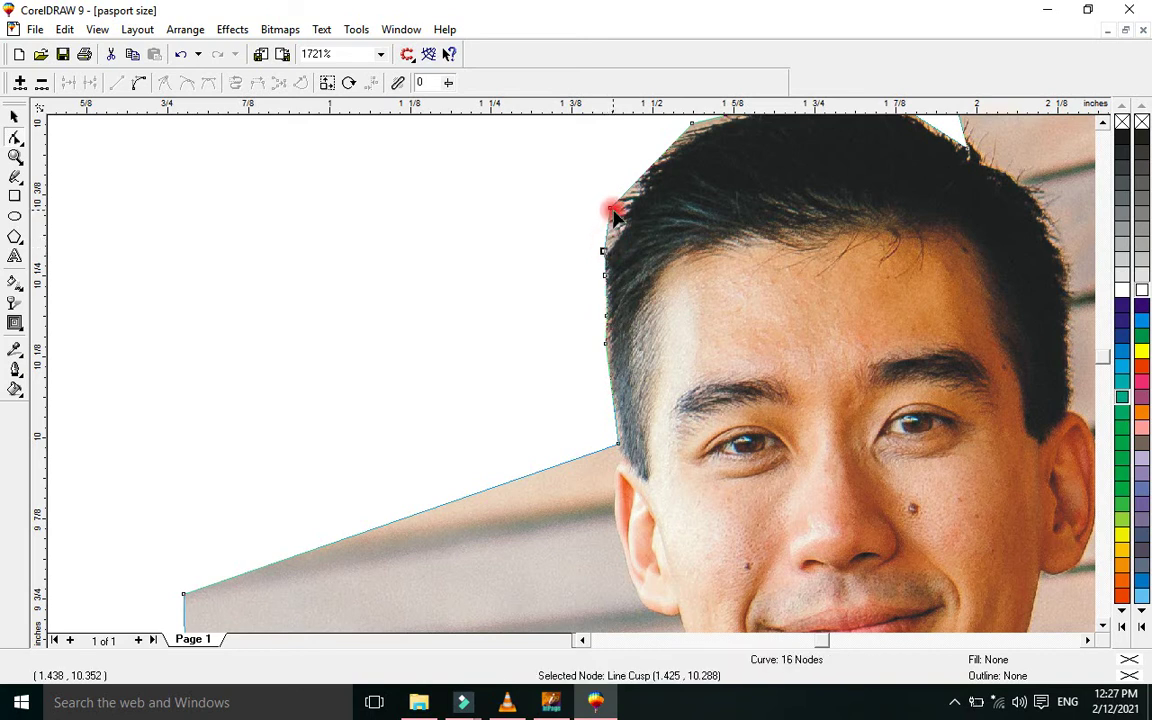
Tighten the outline around the upper-left curve of the hair by adding a node and moving the existing nodes against the hair
{"action": "left_click", "coordinate": [614, 215]}
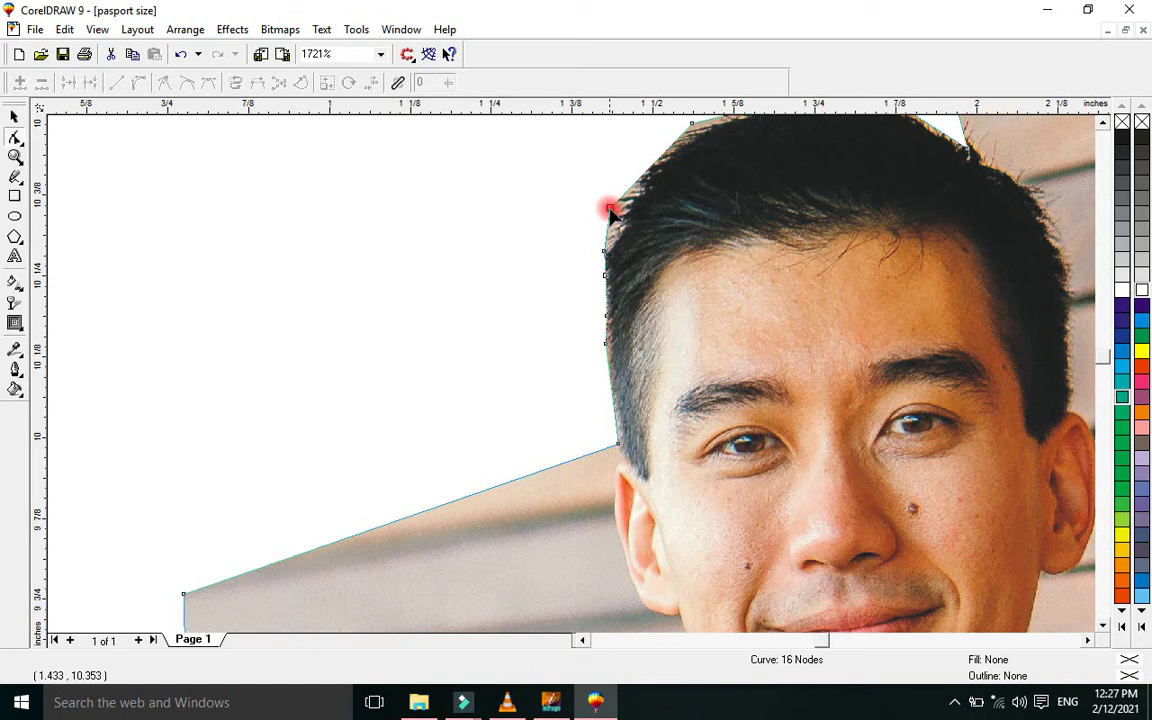
{"action": "left_click_drag", "start_coordinate": [610, 212], "coordinate": [635, 193]}
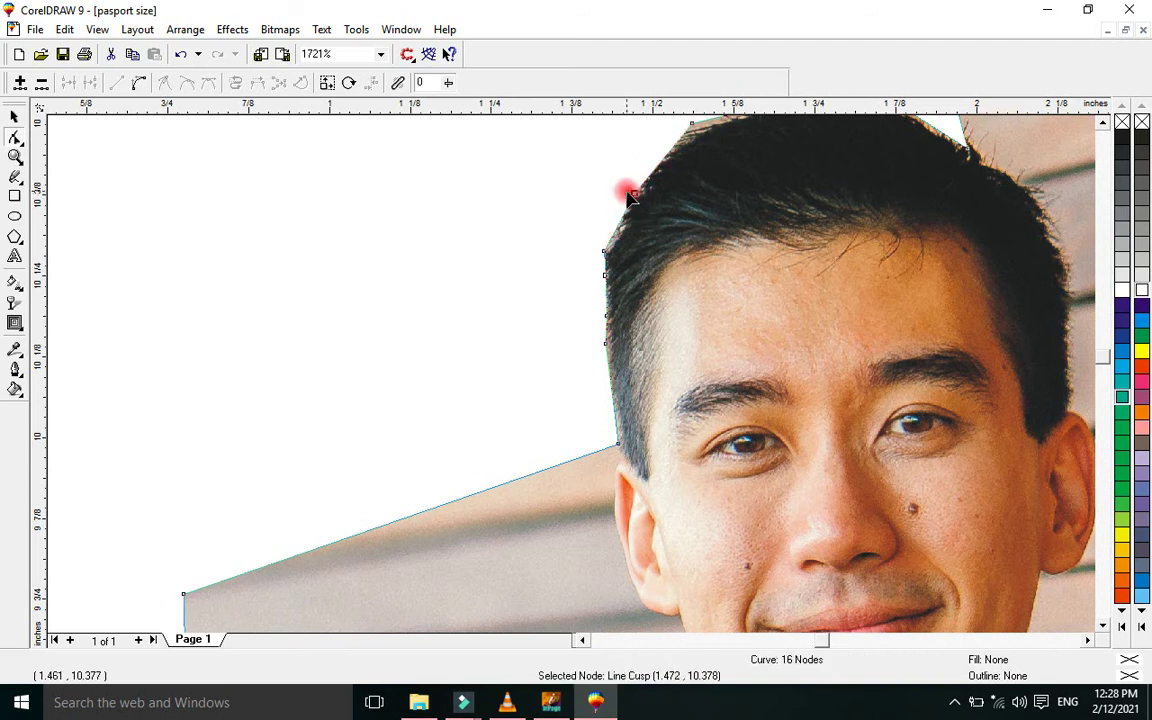
{"action": "double_click", "coordinate": [679, 137]}
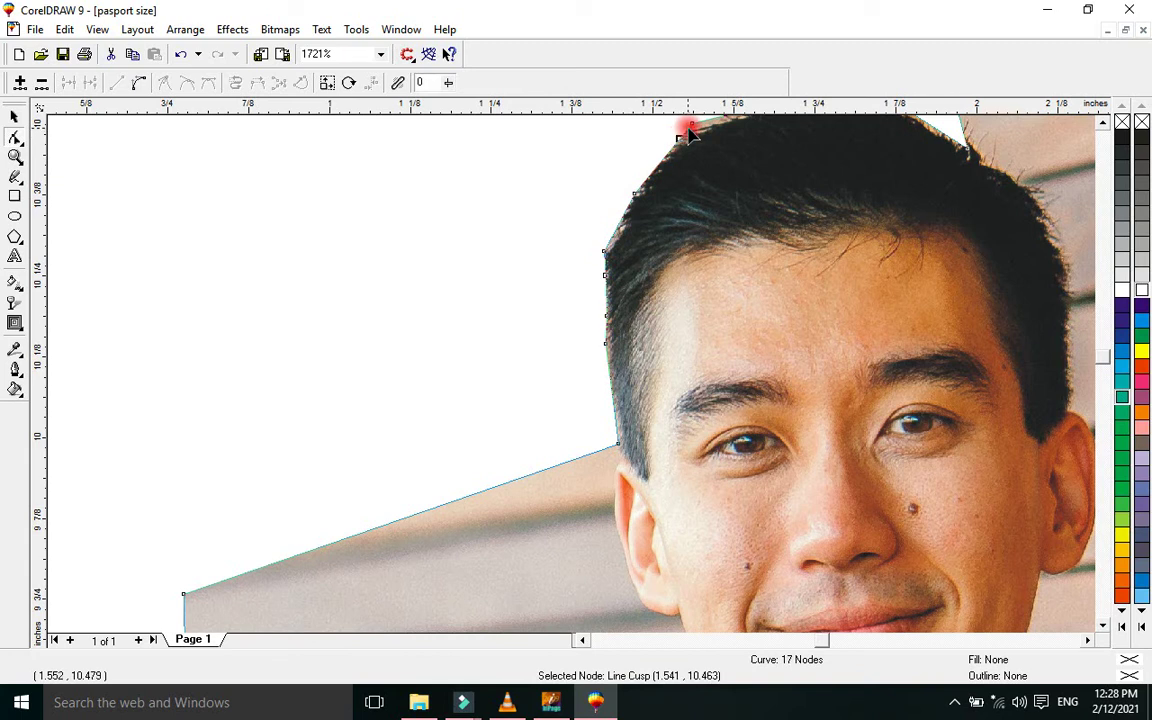
{"action": "left_click", "coordinate": [692, 123]}
{"action": "scroll", "coordinate": [719, 122], "scroll_direction": "up", "scroll_amount": 1}
{"action": "scroll", "coordinate": [719, 122], "scroll_direction": "up", "scroll_amount": 1}
{"action": "left_click_drag", "start_coordinate": [692, 224], "coordinate": [738, 217]}
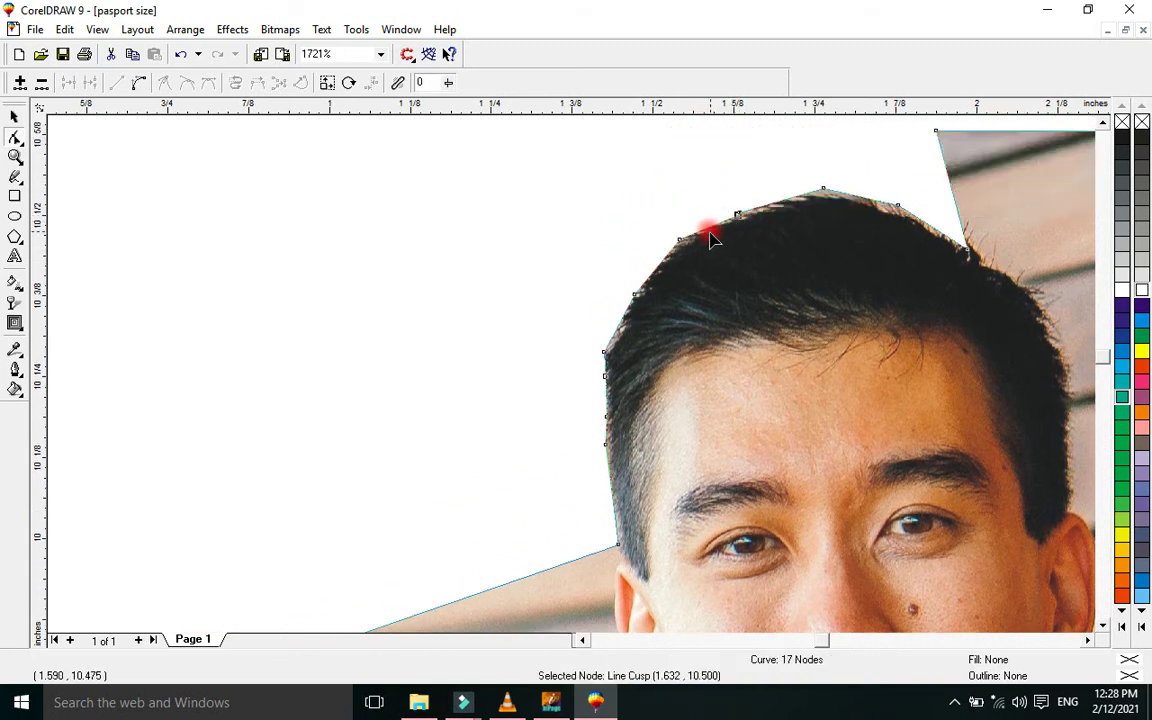
{"action": "left_click", "coordinate": [737, 227]}
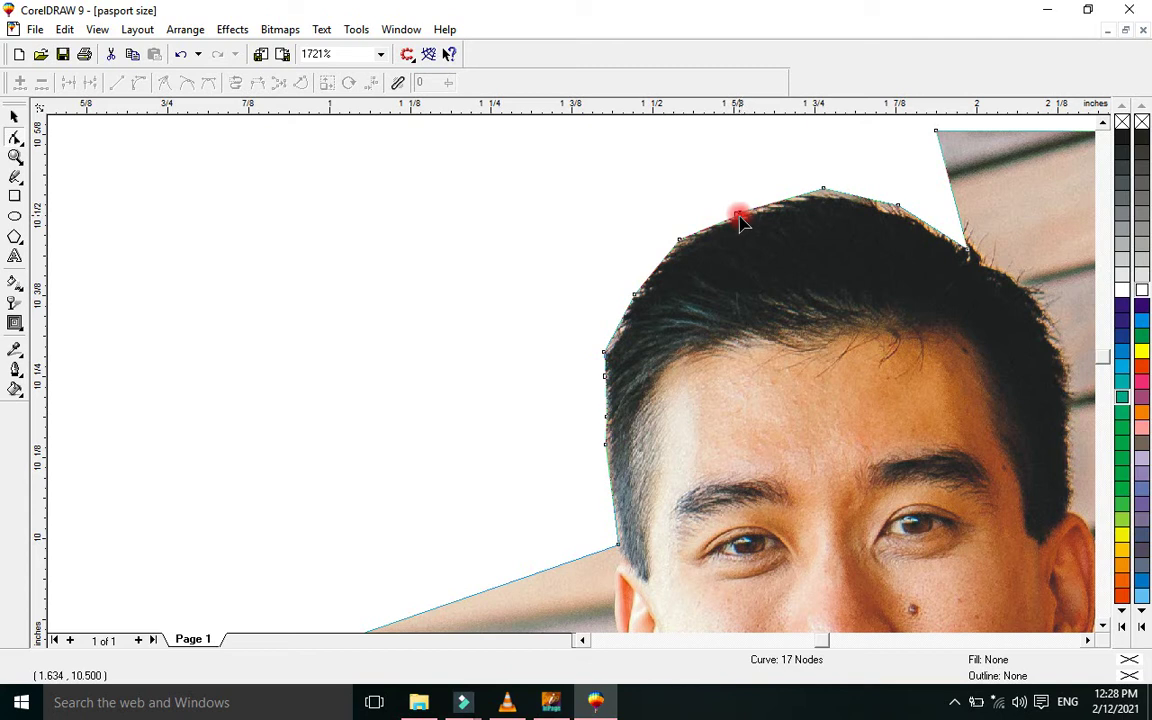
{"action": "left_click", "coordinate": [738, 216]}
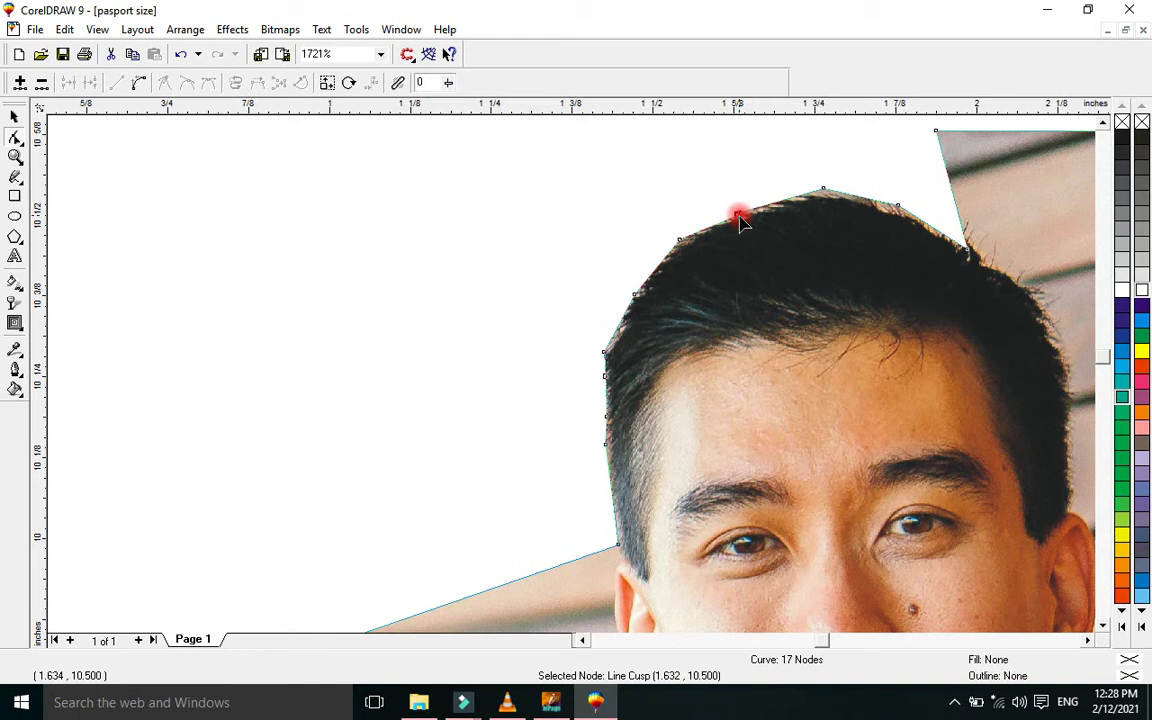
{"action": "right_click", "coordinate": [738, 217]}
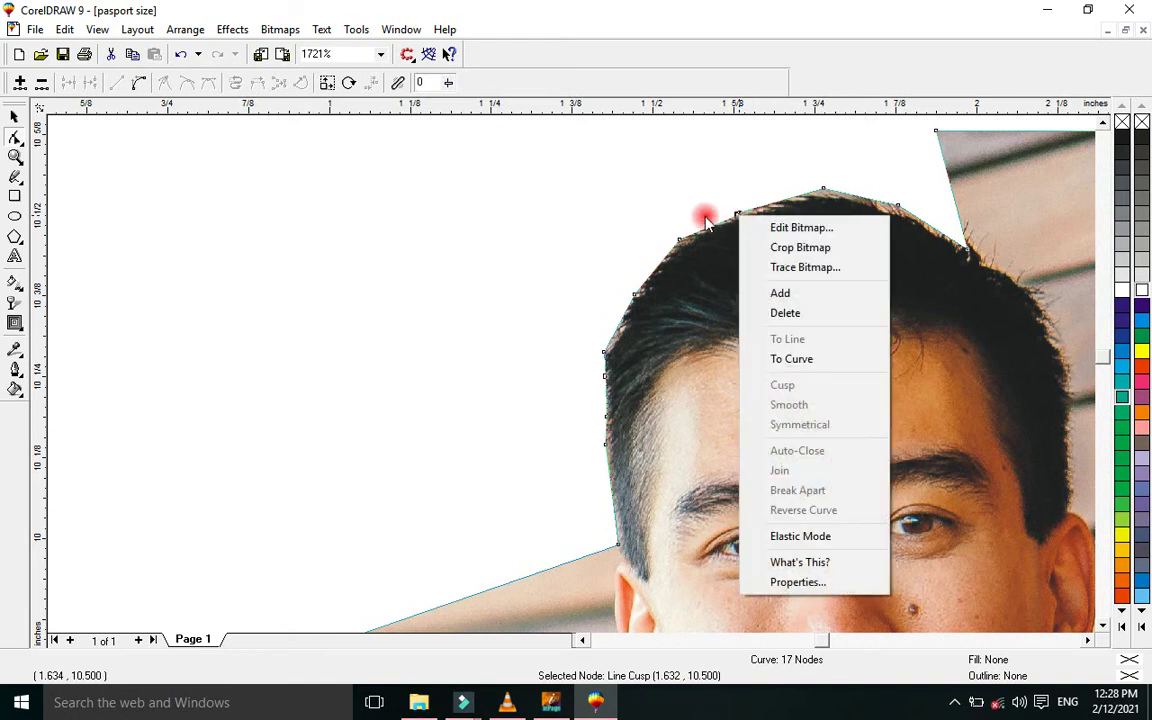
{"action": "left_click", "coordinate": [770, 193]}
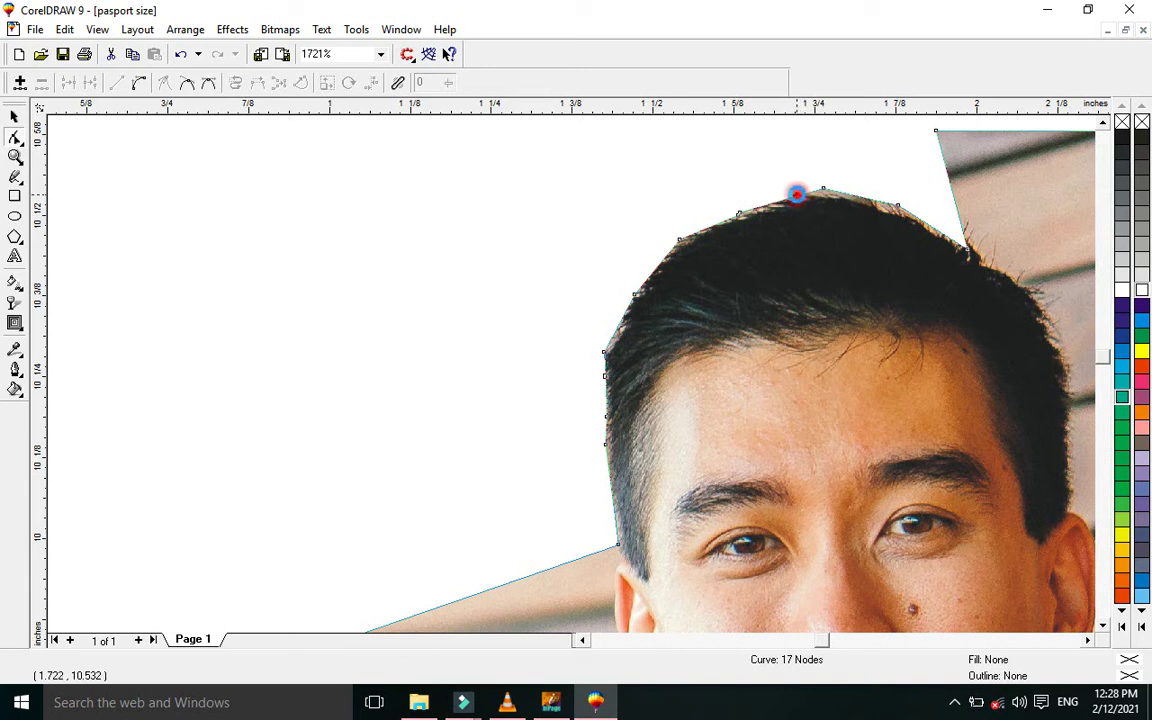
Add nodes over the crown and adjust the outline so it follows the top of the hair closely
{"action": "double_click", "coordinate": [796, 194]}
{"action": "left_click_drag", "start_coordinate": [898, 211], "coordinate": [898, 221]}
{"action": "left_click", "coordinate": [822, 191]}
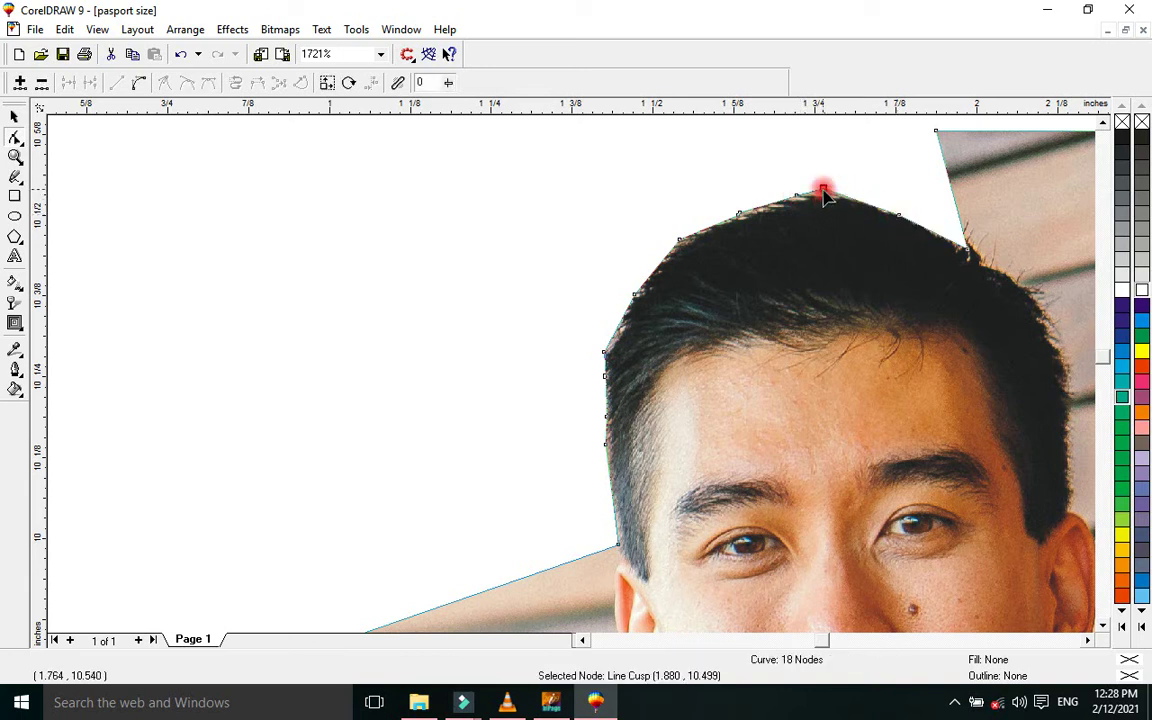
{"action": "left_click_drag", "start_coordinate": [823, 192], "coordinate": [822, 194]}
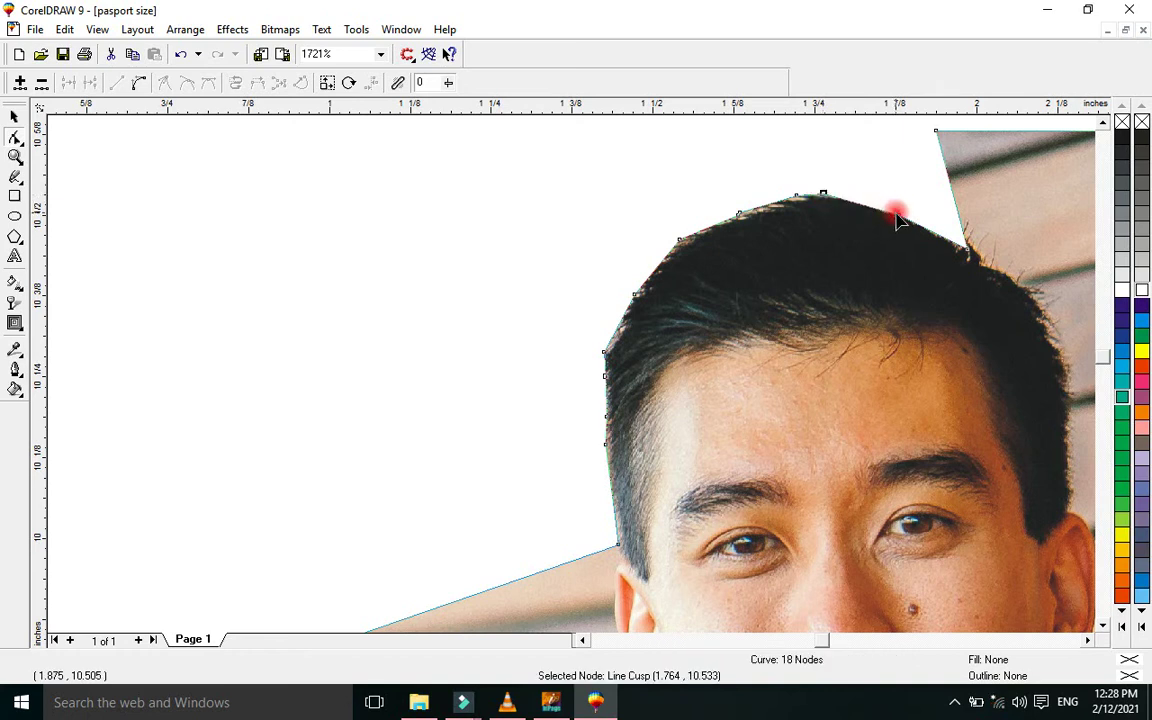
{"action": "left_click_drag", "start_coordinate": [898, 222], "coordinate": [851, 193]}
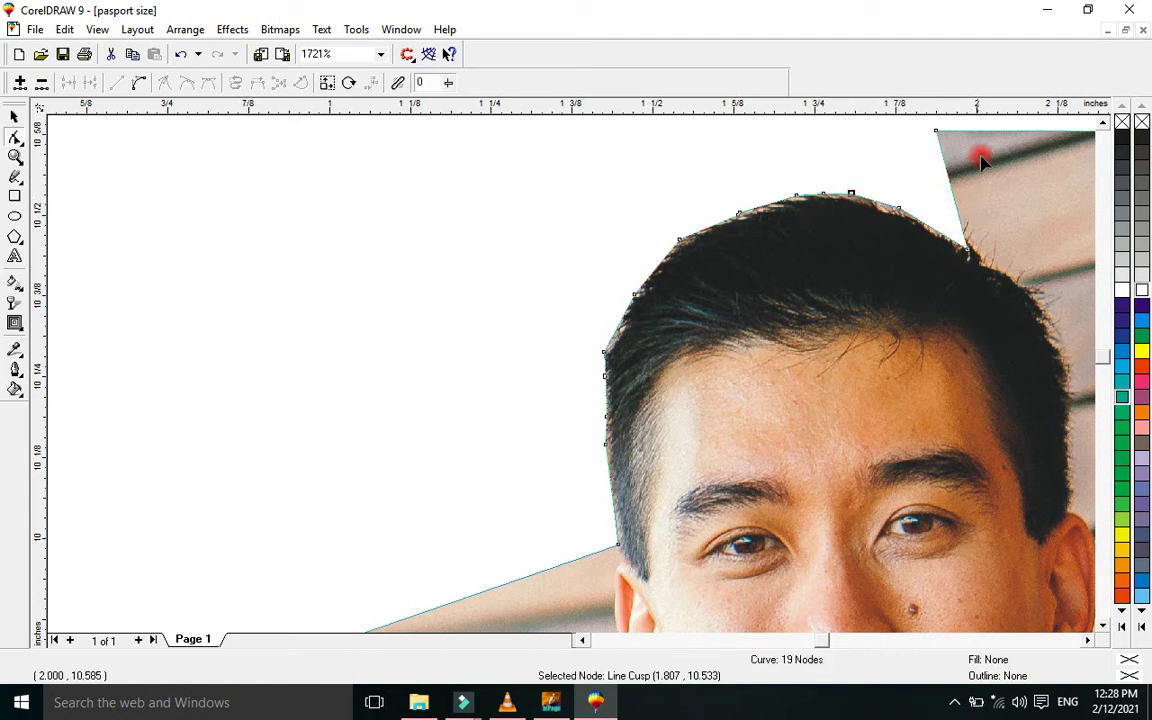
Add a node on the photo's top edge and pull the outline down along the upper-right curve of the hair
{"action": "left_click", "coordinate": [1064, 131]}
{"action": "key", "text": "KP_Add"}
{"action": "left_click_drag", "start_coordinate": [936, 133], "coordinate": [981, 268]}
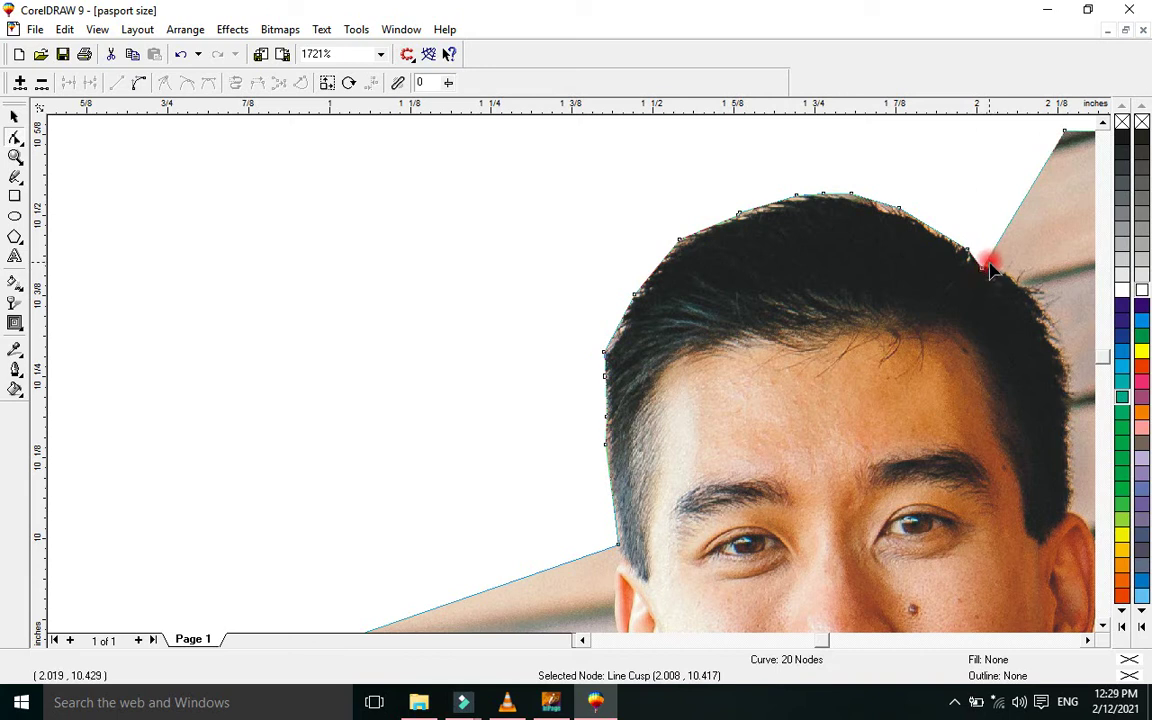
{"action": "left_click", "coordinate": [988, 269]}
{"action": "double_click", "coordinate": [986, 259]}
{"action": "left_click_drag", "start_coordinate": [986, 259], "coordinate": [1034, 298]}
{"action": "double_click", "coordinate": [1007, 257]}
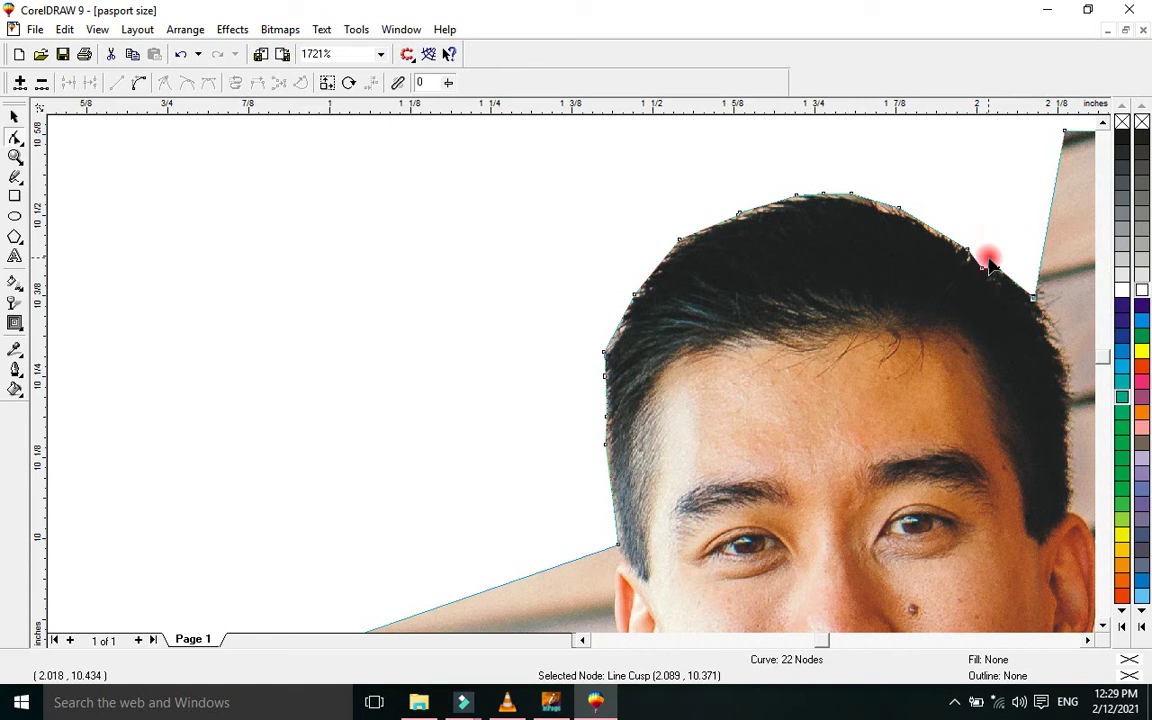
{"action": "left_click", "coordinate": [1042, 283]}
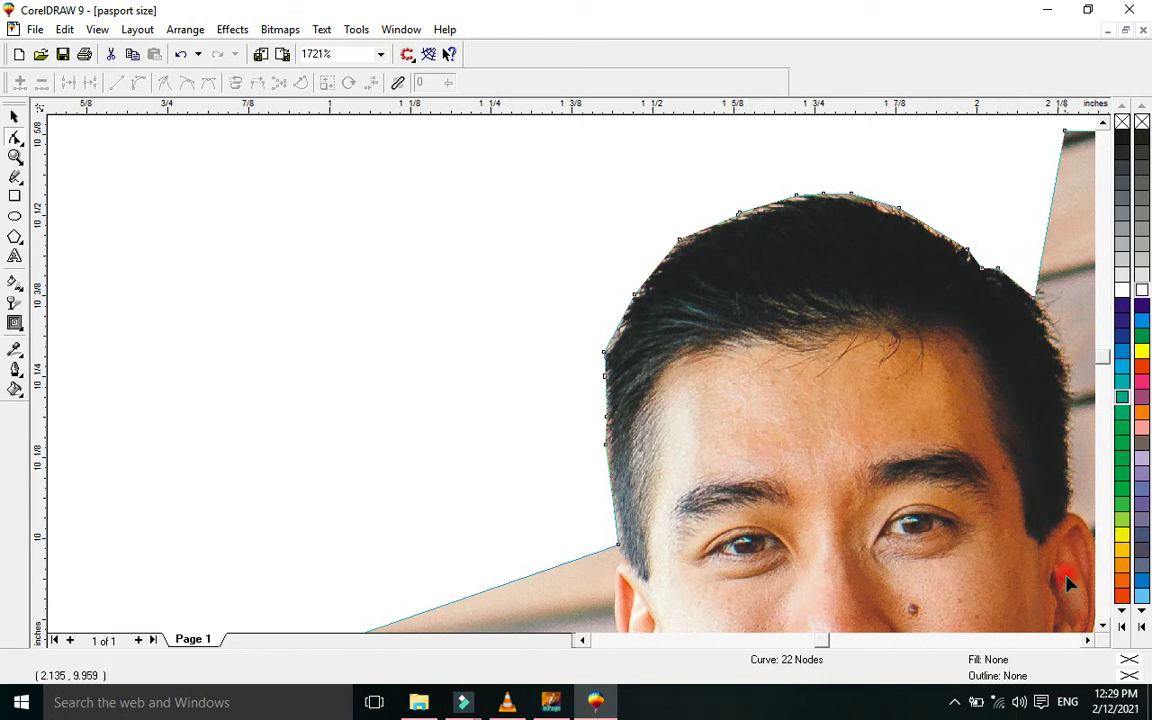
Add a node near the right end of the photo's top edge and pull the background's upper-left corner node down to the hair's right side
{"action": "left_click_drag", "start_coordinate": [1086, 640], "coordinate": [1086, 640]}
{"action": "left_click", "coordinate": [1102, 122]}
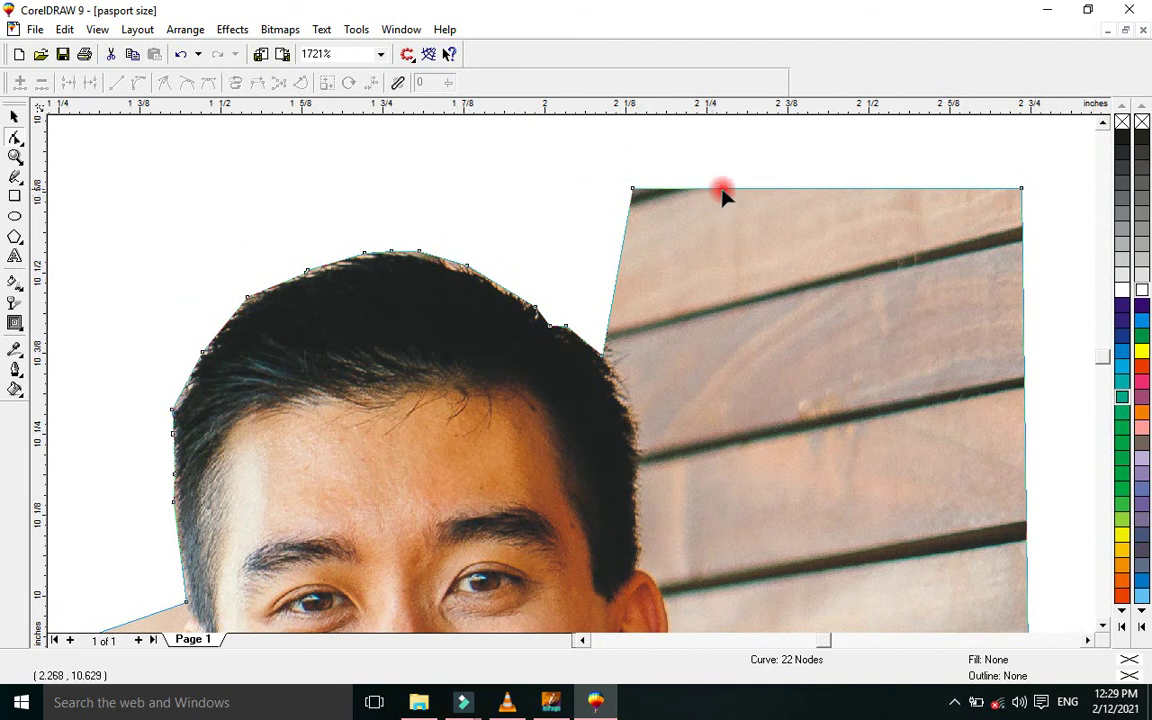
{"action": "left_click", "coordinate": [952, 189]}
{"action": "key", "text": "KP_Add"}
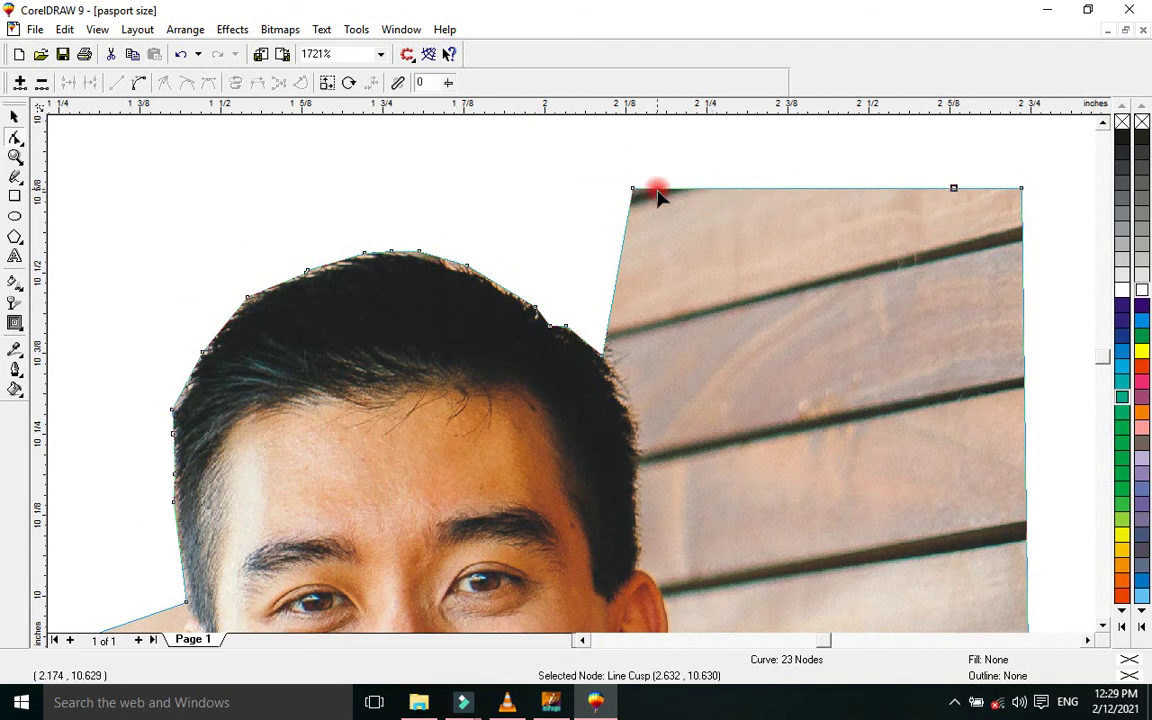
{"action": "left_click_drag", "start_coordinate": [632, 188], "coordinate": [621, 403]}
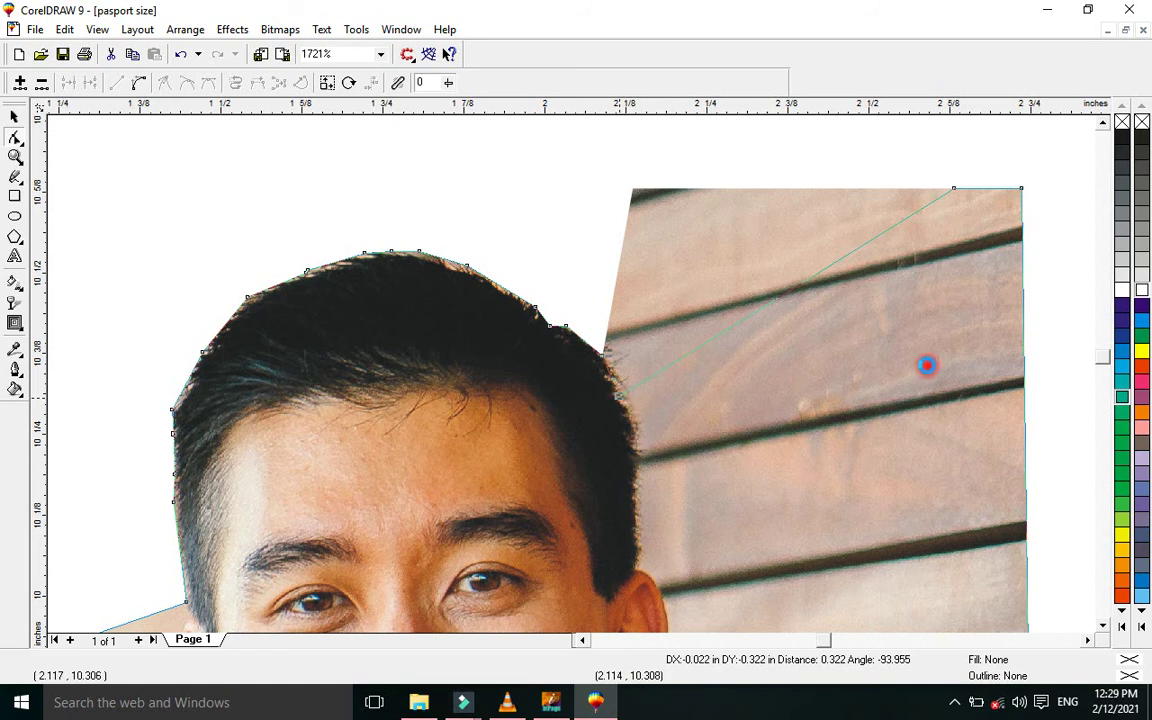
Add a node on the photo's right edge, pull it to the top of the right-hand ear, and move the two remaining top-edge nodes beside the hair
{"action": "left_click", "coordinate": [1024, 480]}
{"action": "double_click", "coordinate": [1024, 480]}
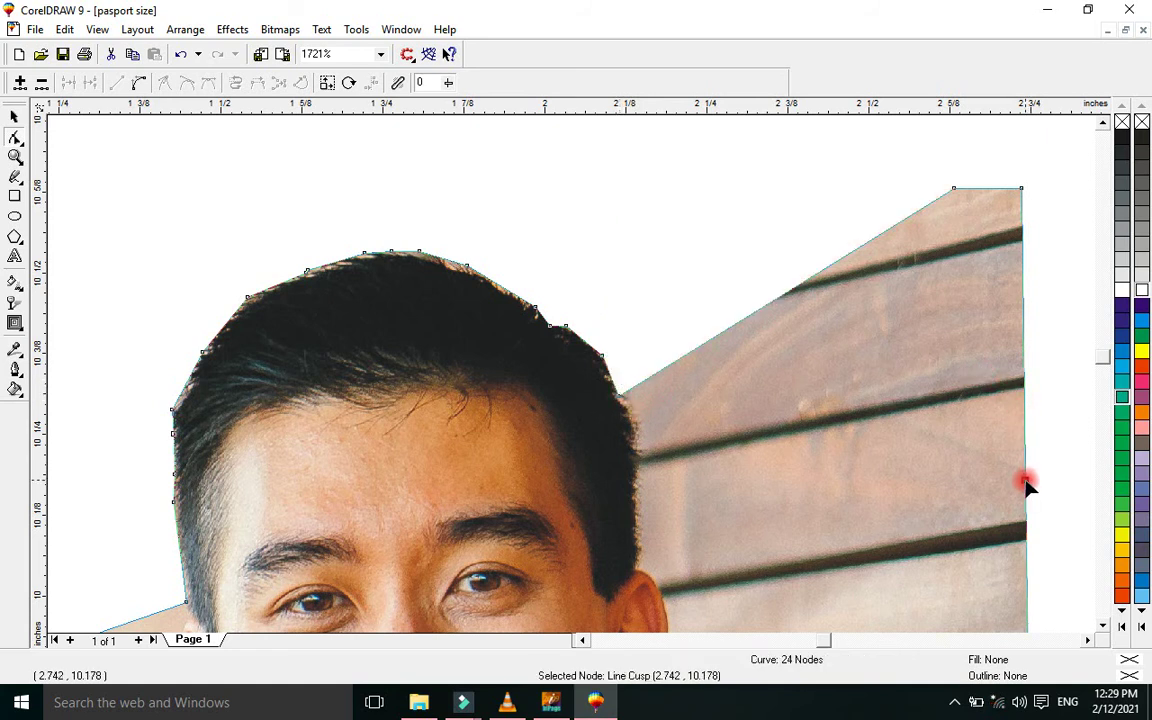
{"action": "left_click_drag", "start_coordinate": [1024, 480], "coordinate": [654, 577]}
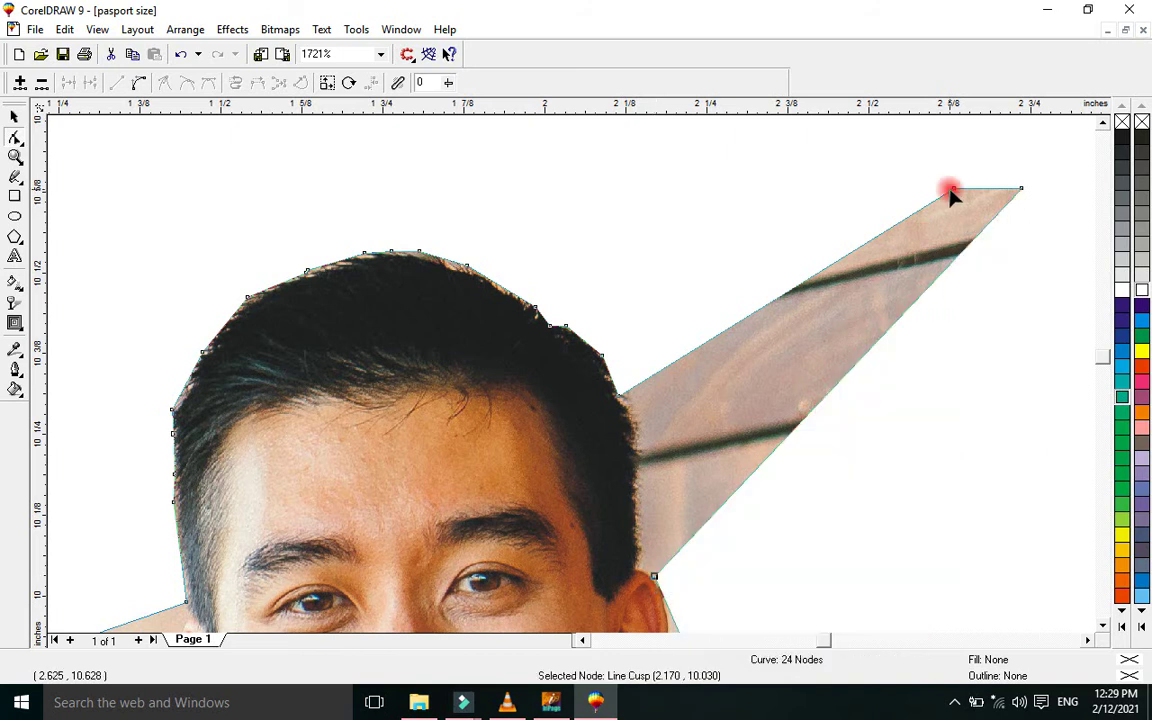
{"action": "left_click", "coordinate": [955, 190]}
{"action": "left_click_drag", "start_coordinate": [955, 190], "coordinate": [636, 424]}
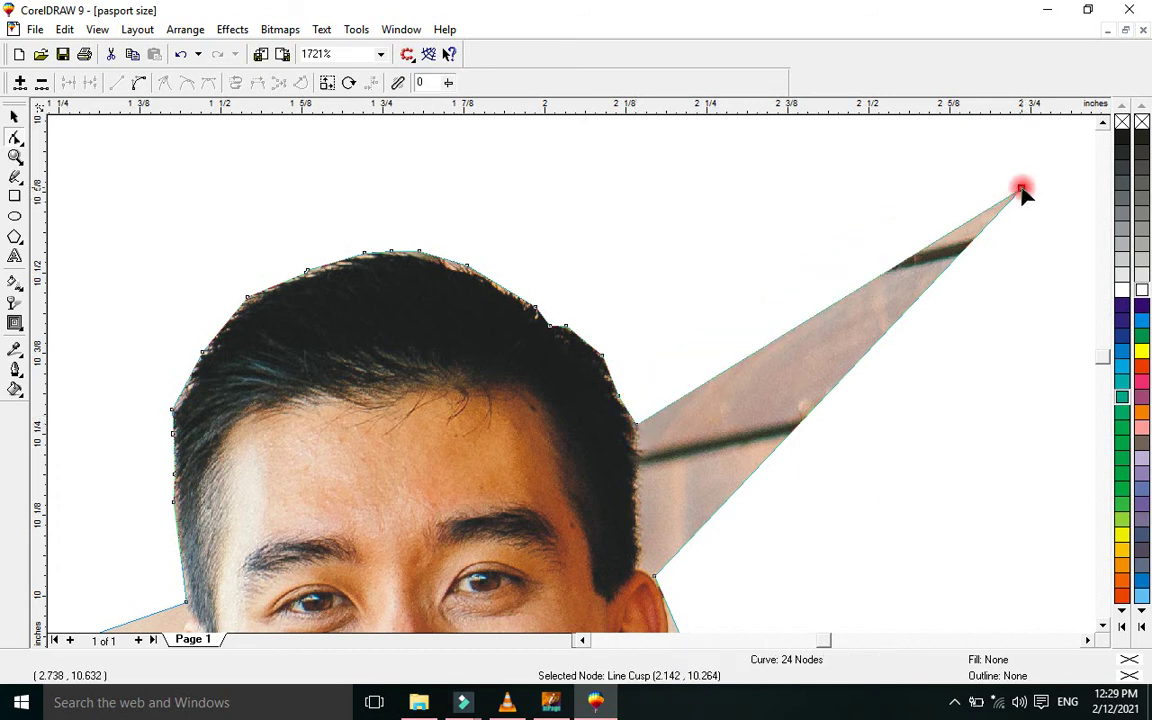
{"action": "left_click_drag", "start_coordinate": [1021, 189], "coordinate": [655, 545]}
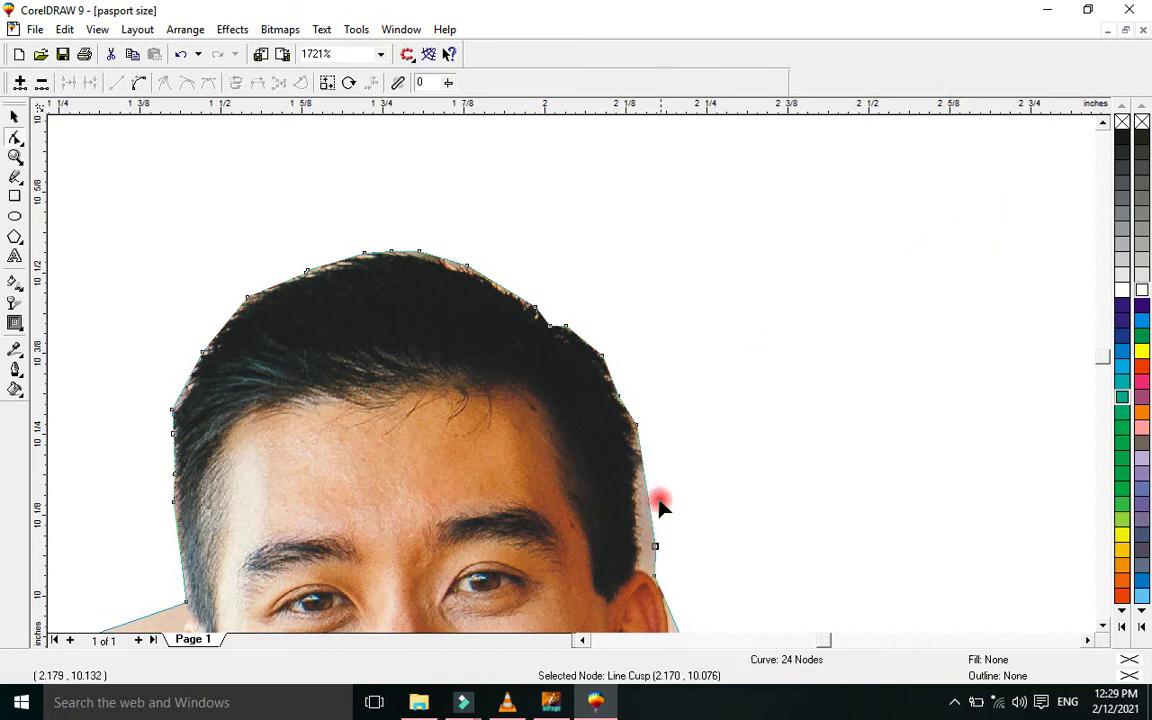
Add nodes between the right side of the hair and the ear and pull the outline in to remove the leftover background strip
{"action": "double_click", "coordinate": [641, 449]}
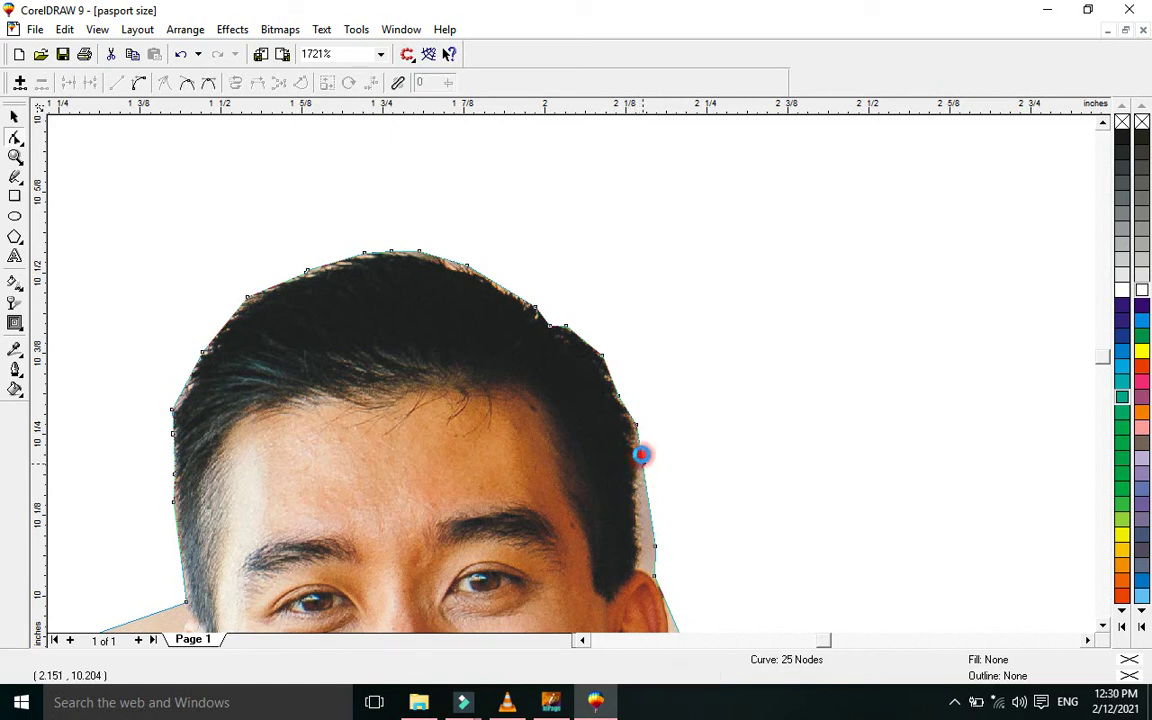
{"action": "double_click", "coordinate": [642, 453]}
{"action": "left_click_drag", "start_coordinate": [642, 457], "coordinate": [633, 441]}
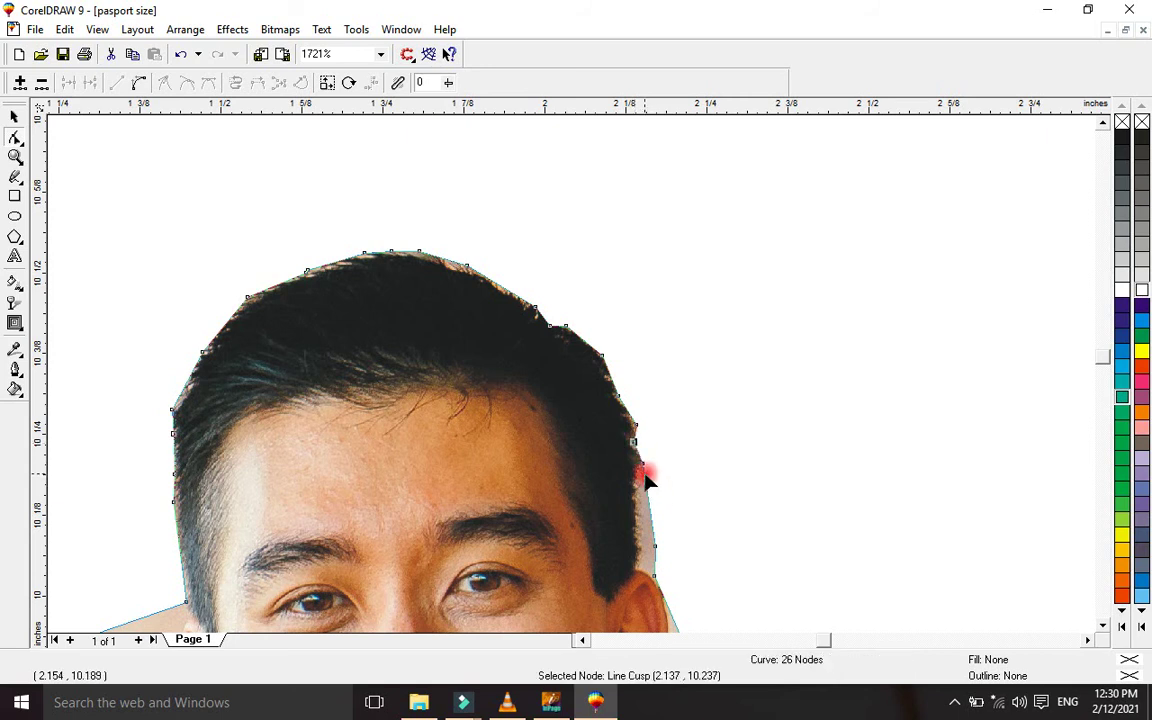
{"action": "double_click", "coordinate": [647, 482]}
{"action": "left_click_drag", "start_coordinate": [647, 482], "coordinate": [639, 493]}
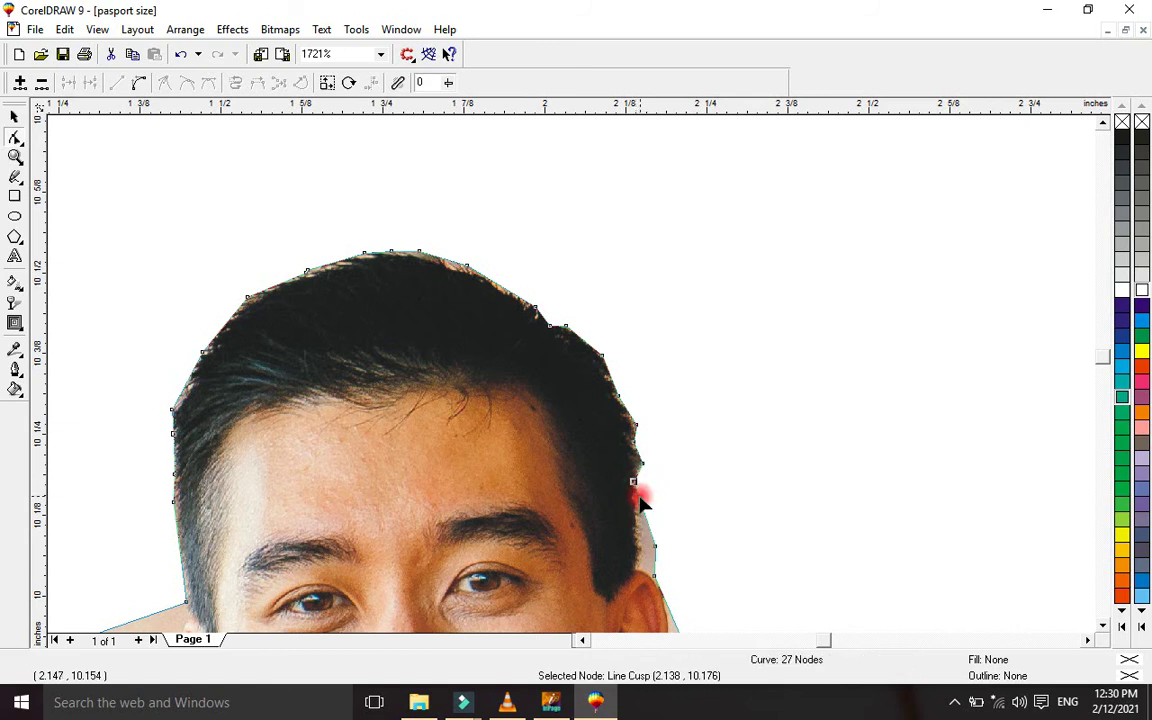
{"action": "double_click", "coordinate": [642, 506]}
{"action": "left_click_drag", "start_coordinate": [630, 525], "coordinate": [647, 574]}
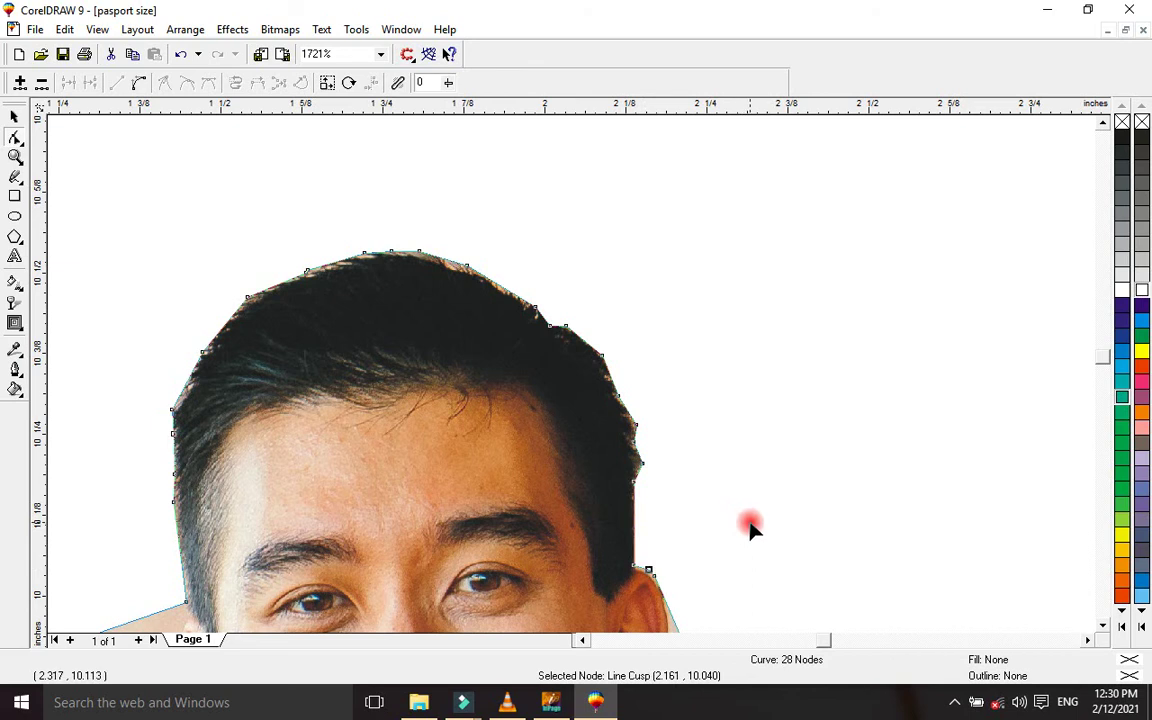
{"action": "scroll", "coordinate": [752, 526], "scroll_direction": "down", "scroll_amount": 1}
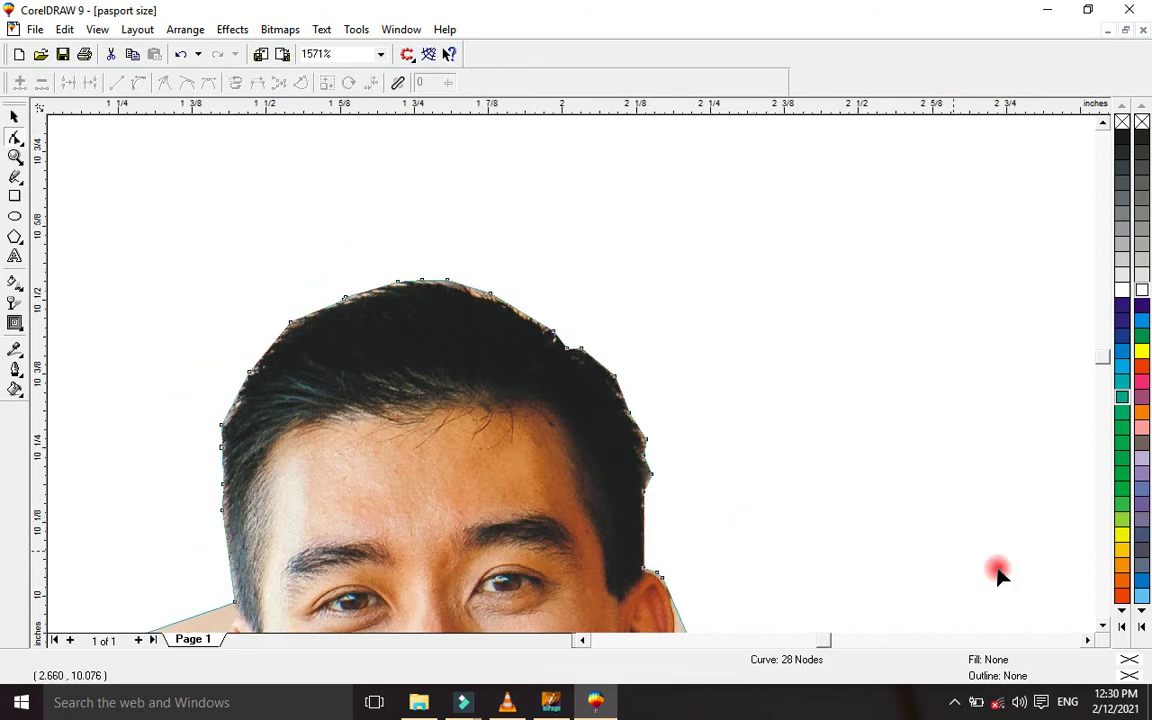
{"action": "left_click", "coordinate": [650, 578]}
{"action": "left_click", "coordinate": [14, 157]}
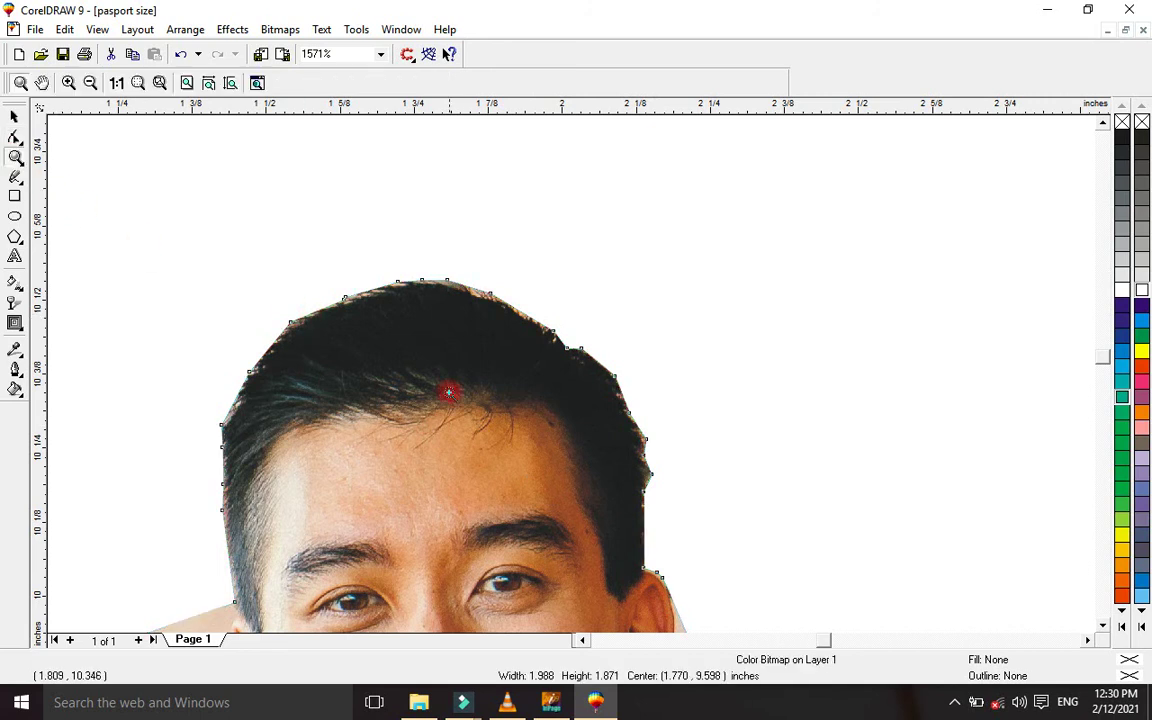
Add nodes where the right side of the hair meets the ear and shape the outline into that corner
{"action": "left_click_drag", "start_coordinate": [748, 466], "coordinate": [580, 608]}
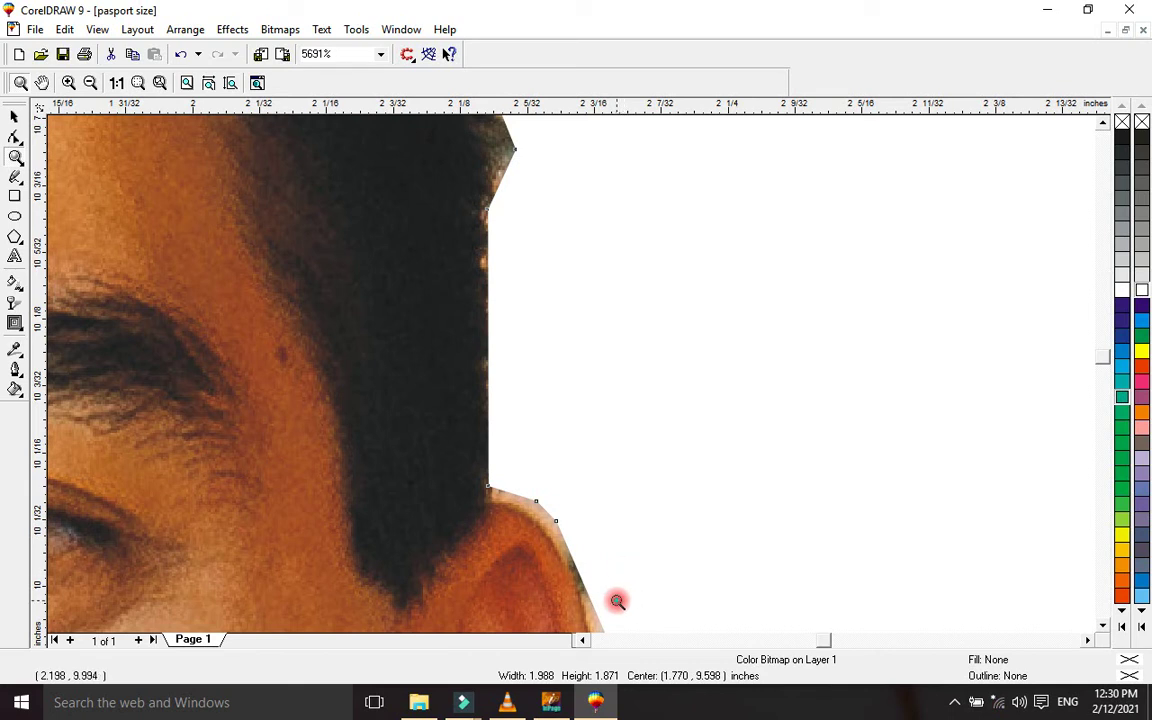
{"action": "left_click", "coordinate": [15, 115]}
{"action": "left_click", "coordinate": [540, 489]}
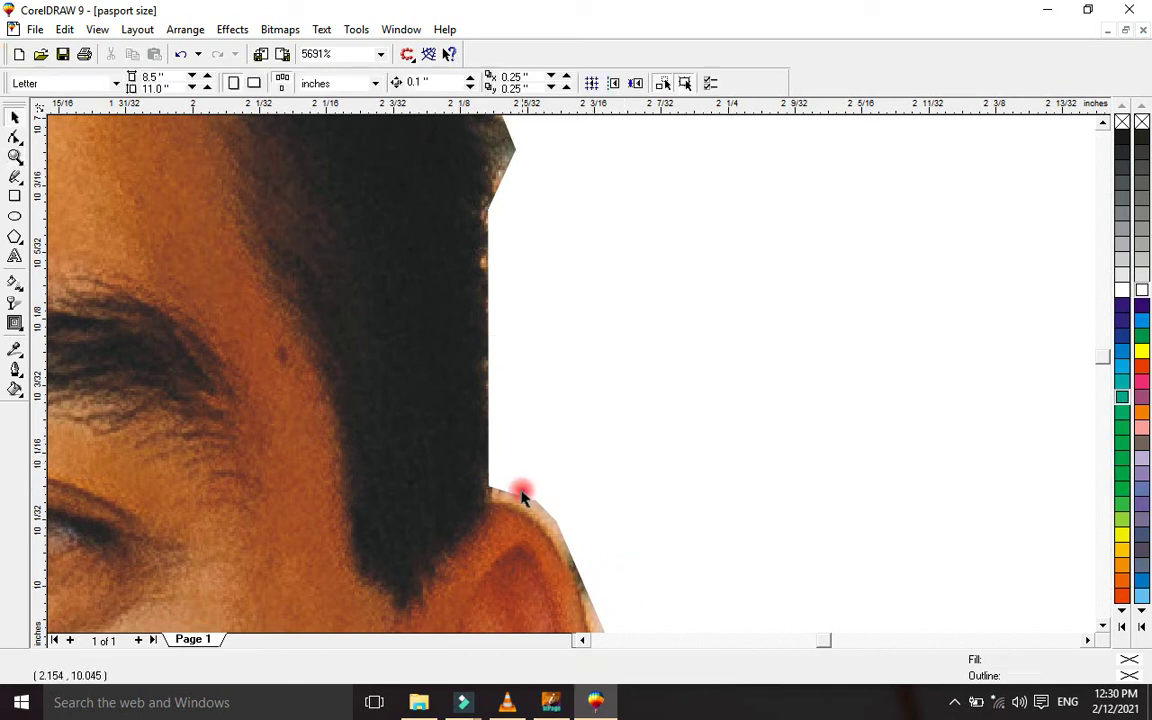
{"action": "left_click", "coordinate": [507, 495]}
{"action": "key", "text": "F10"}
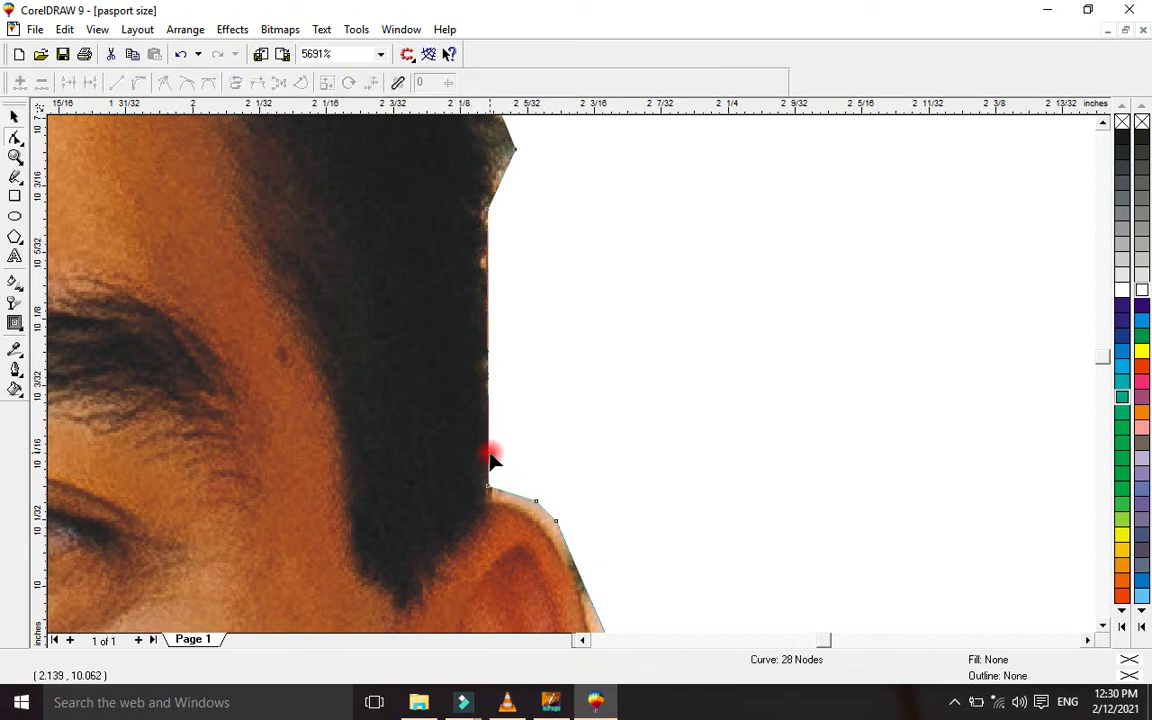
{"action": "double_click", "coordinate": [488, 461]}
{"action": "left_click_drag", "start_coordinate": [488, 461], "coordinate": [495, 489]}
{"action": "double_click", "coordinate": [499, 471]}
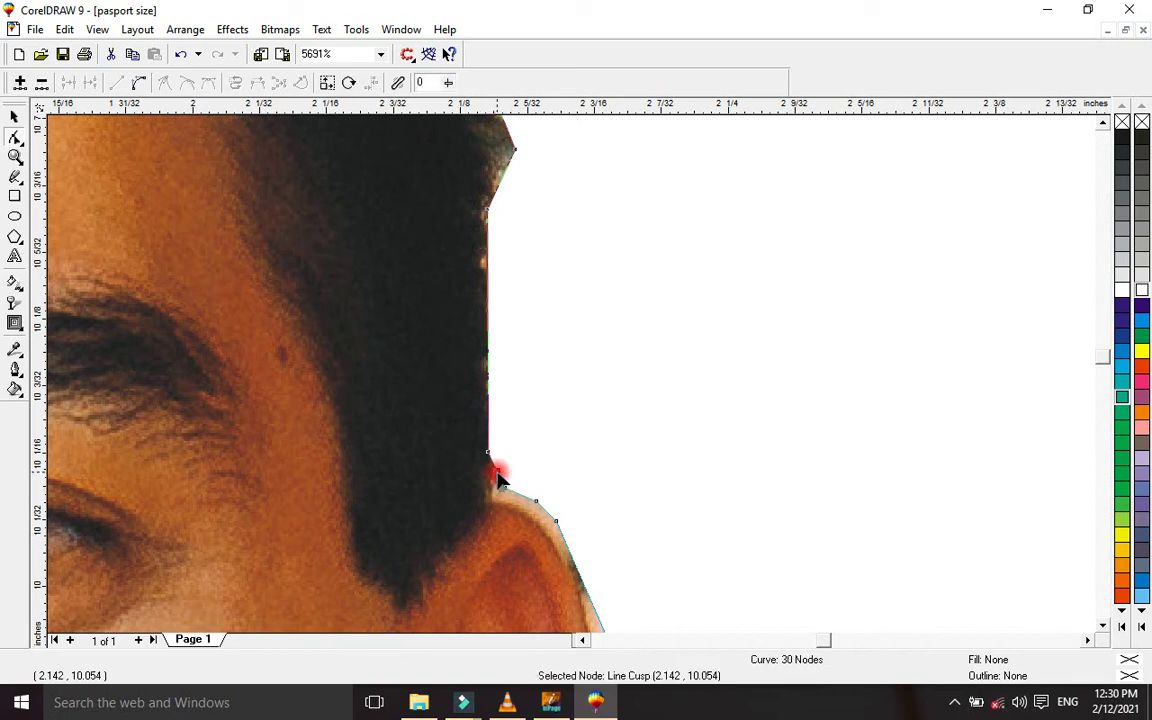
{"action": "mouse_move", "coordinate": [499, 471]}
{"action": "left_mouse_down"}
{"action": "mouse_move", "coordinate": [491, 500]}
{"action": "mouse_move", "coordinate": [489, 490]}
{"action": "left_mouse_up"}
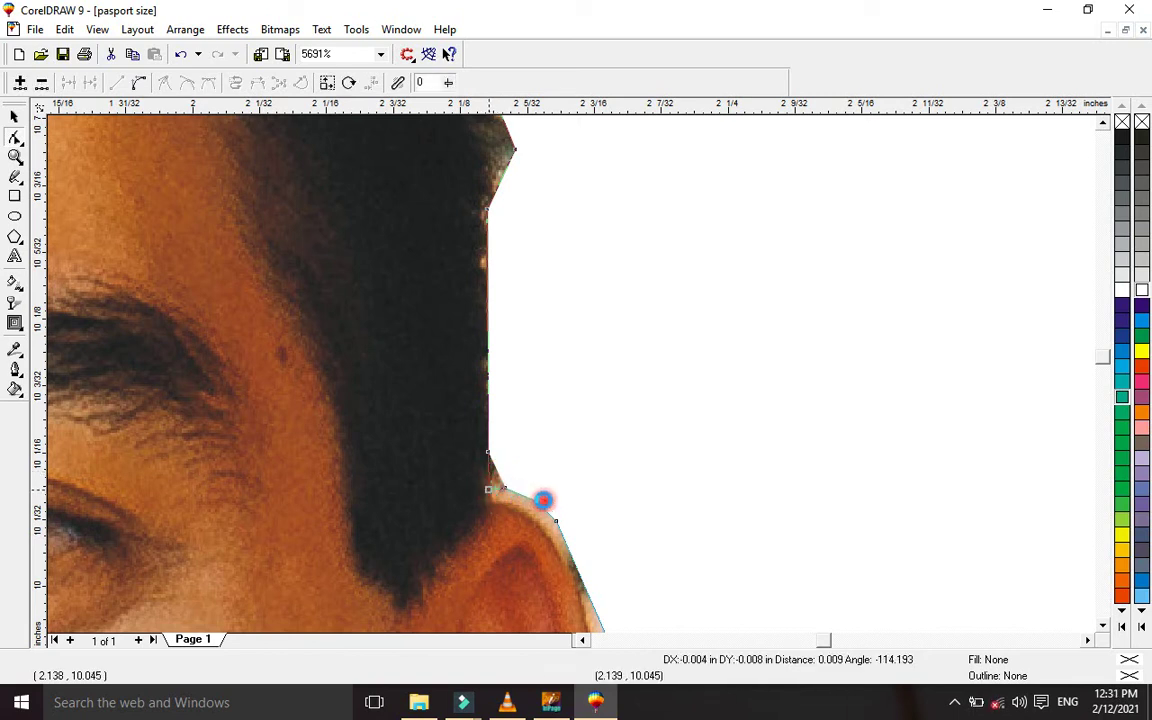
Add nodes along the upper rim of the right-hand ear and move them so the outline follows the ear's curve
{"action": "double_click", "coordinate": [568, 545]}
{"action": "left_click_drag", "start_coordinate": [568, 548], "coordinate": [576, 546]}
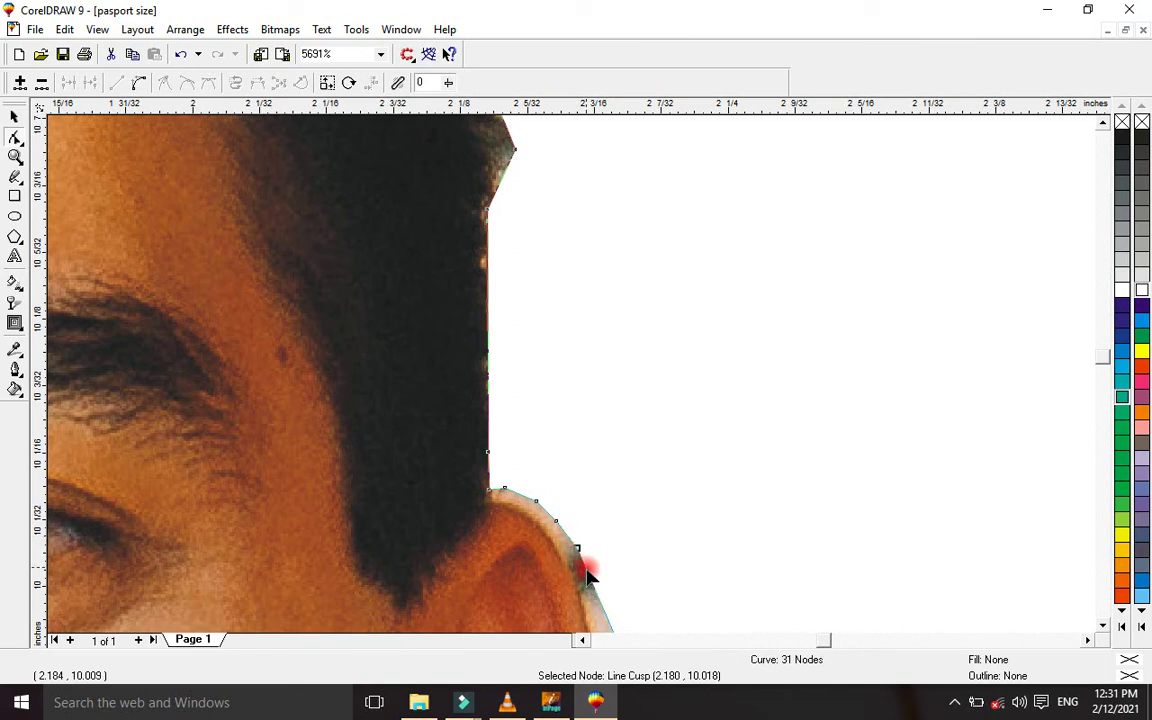
{"action": "double_click", "coordinate": [592, 587]}
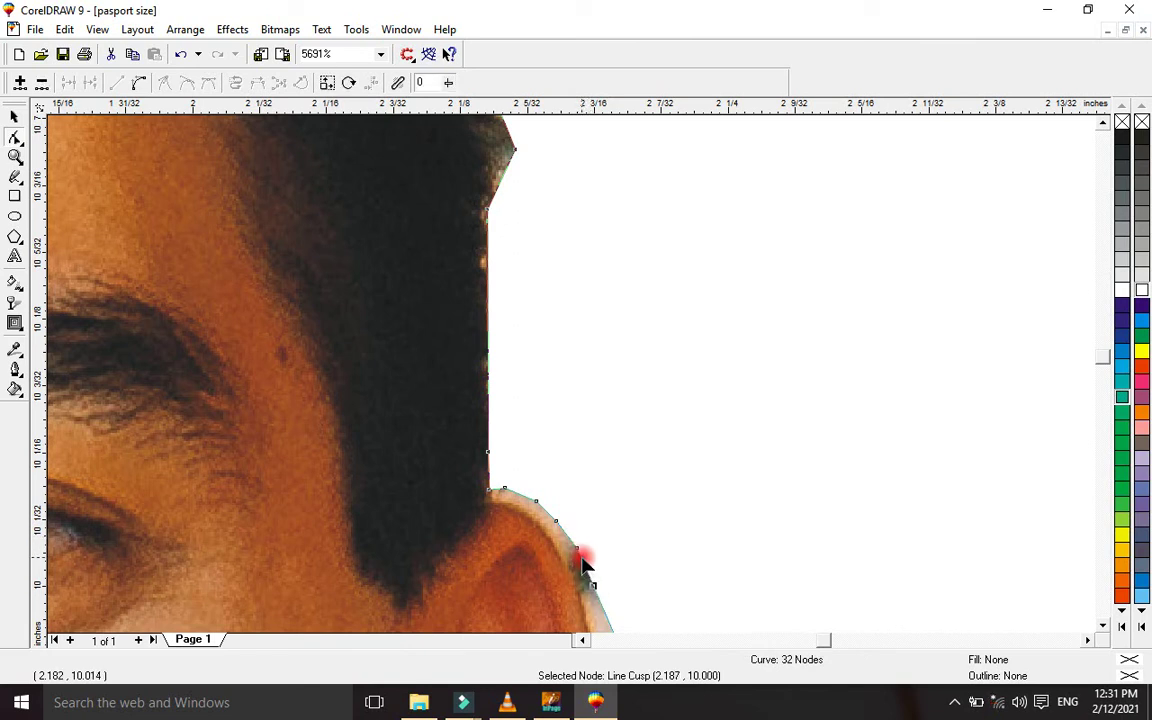
{"action": "double_click", "coordinate": [603, 611]}
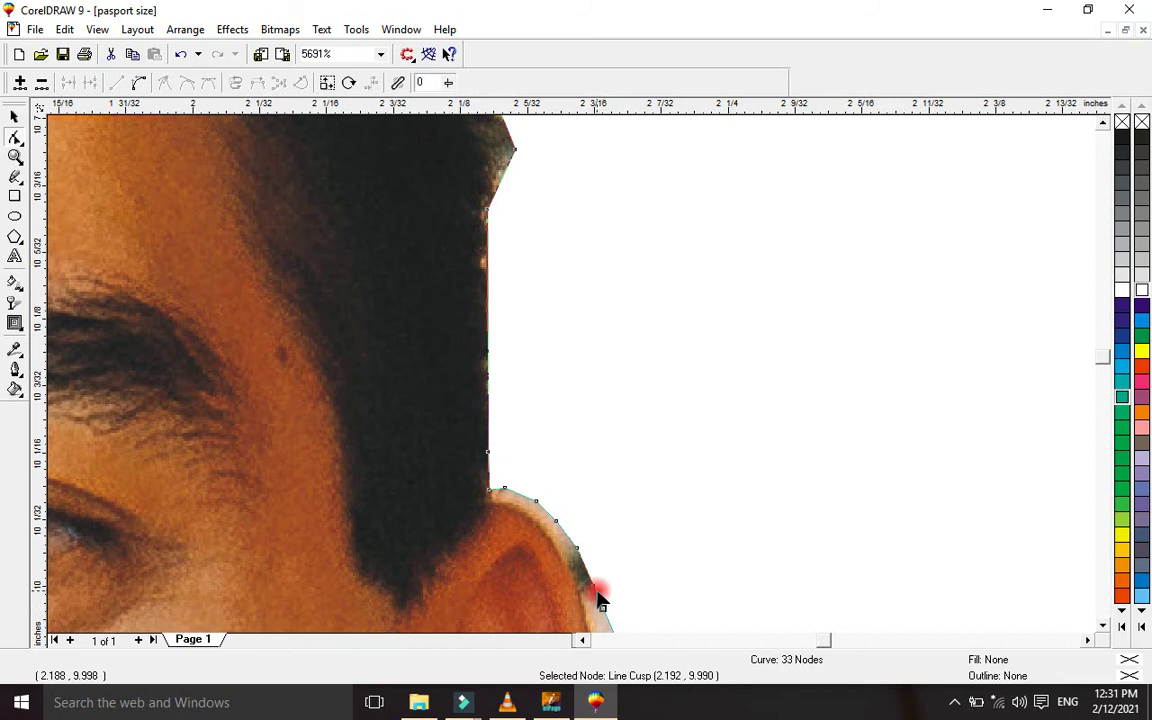
{"action": "left_click_drag", "start_coordinate": [597, 598], "coordinate": [585, 592]}
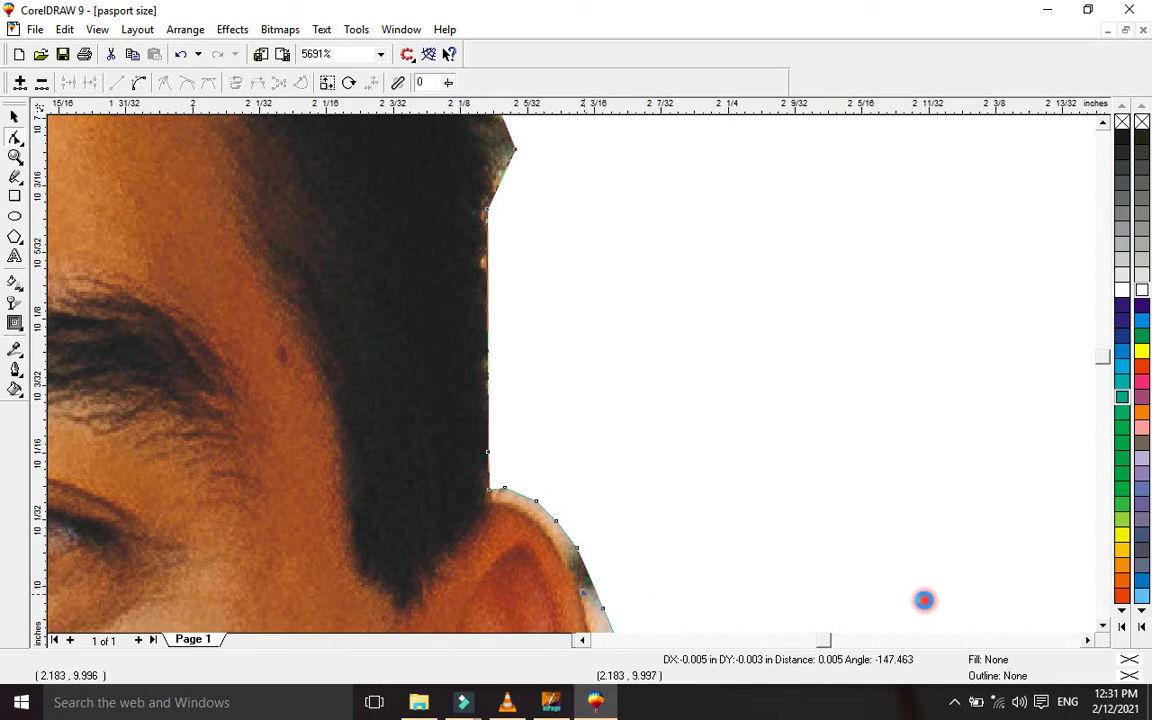
{"action": "left_click", "coordinate": [1100, 624]}
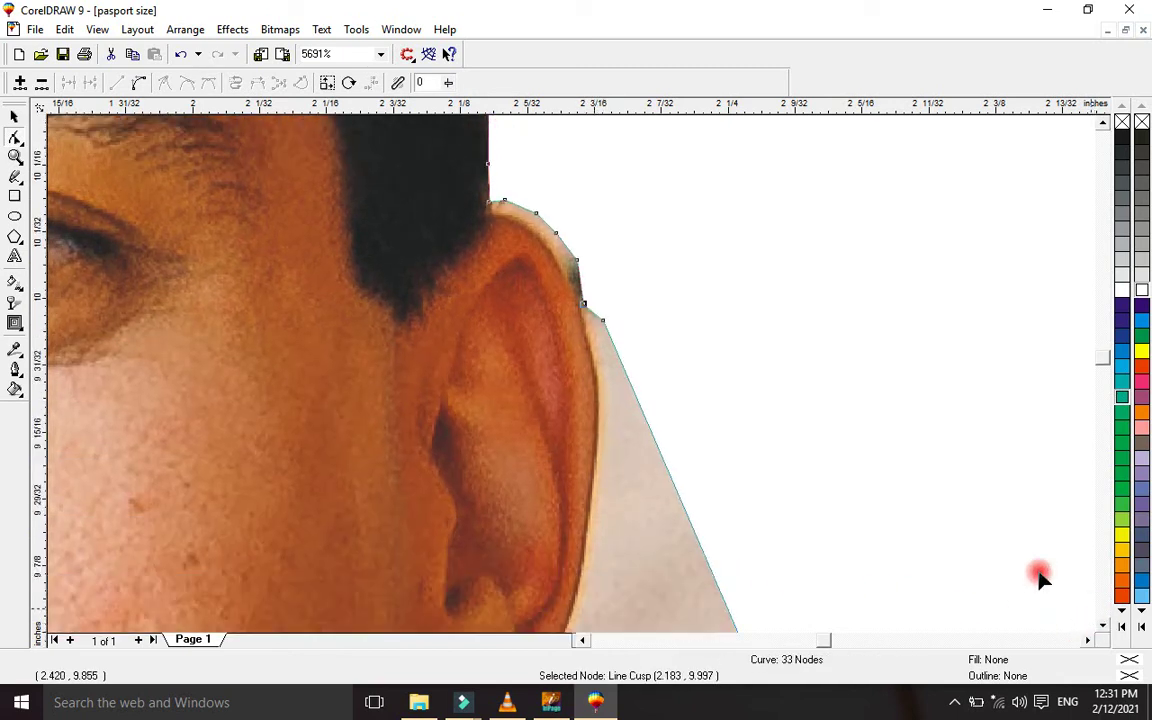
{"action": "left_click_drag", "start_coordinate": [598, 328], "coordinate": [596, 360]}
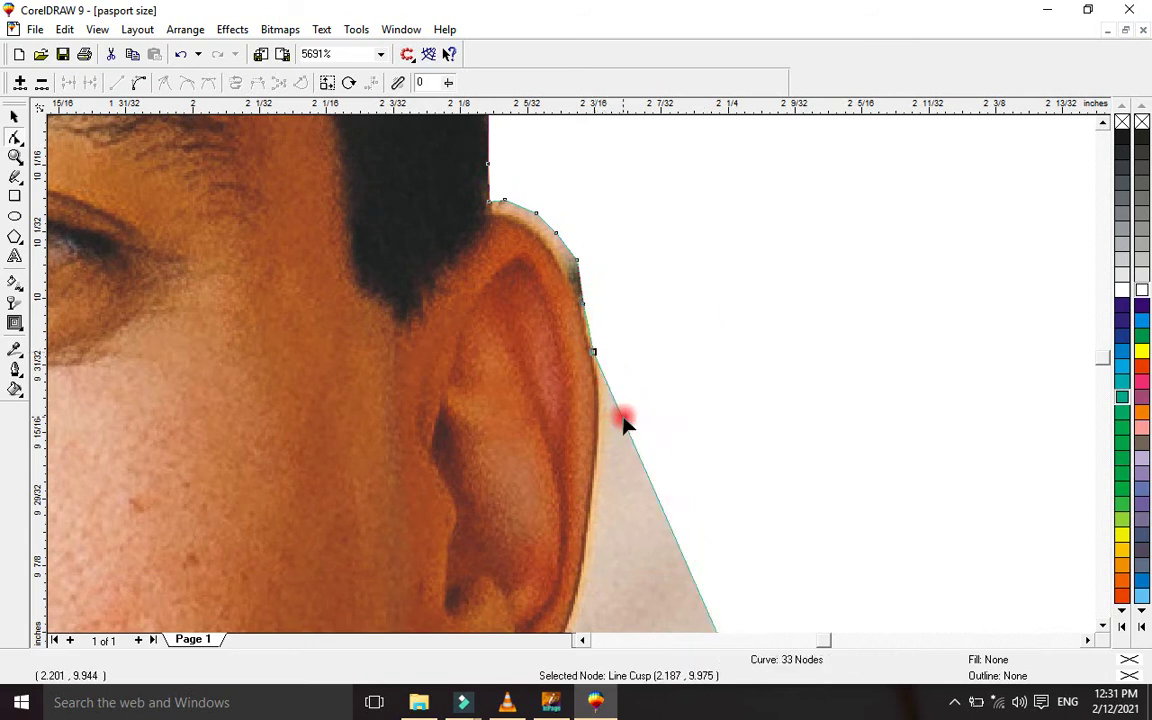
Add nodes on the slanted background edge and pull them in along the outer side of the right-hand ear toward the lobe
{"action": "double_click", "coordinate": [622, 419]}
{"action": "mouse_move", "coordinate": [622, 419]}
{"action": "left_mouse_down"}
{"action": "mouse_move", "coordinate": [604, 440]}
{"action": "mouse_move", "coordinate": [597, 380]}
{"action": "left_mouse_up"}
{"action": "double_click", "coordinate": [640, 467]}
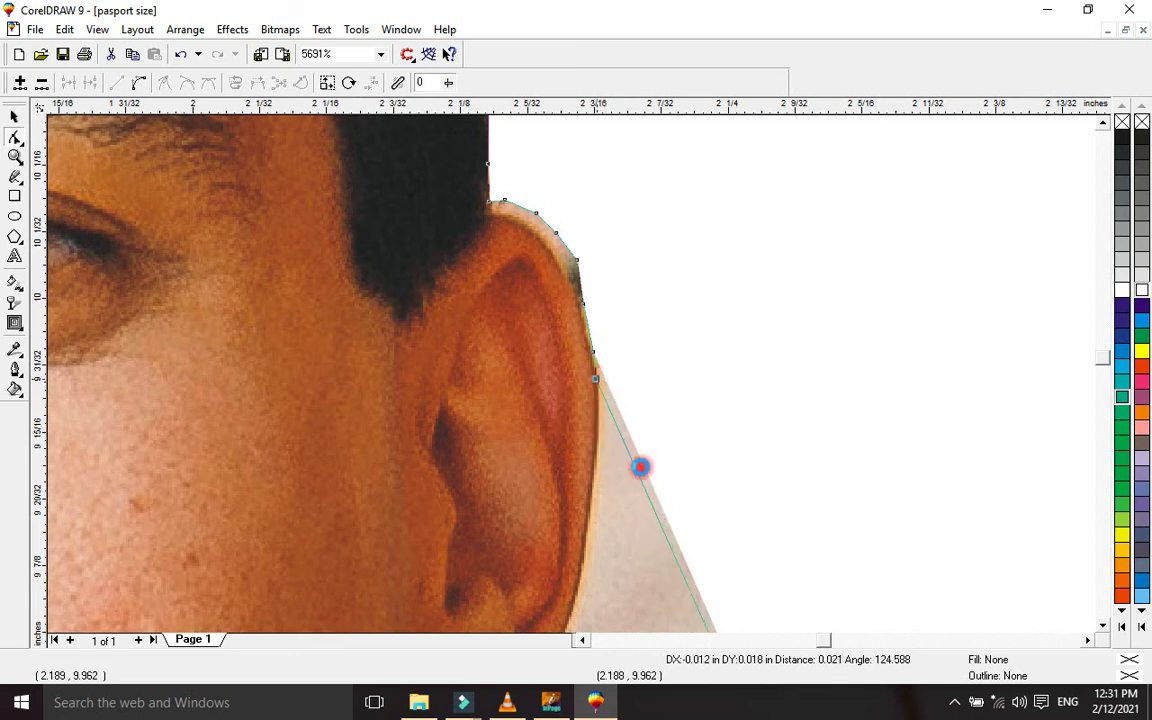
{"action": "double_click", "coordinate": [643, 484]}
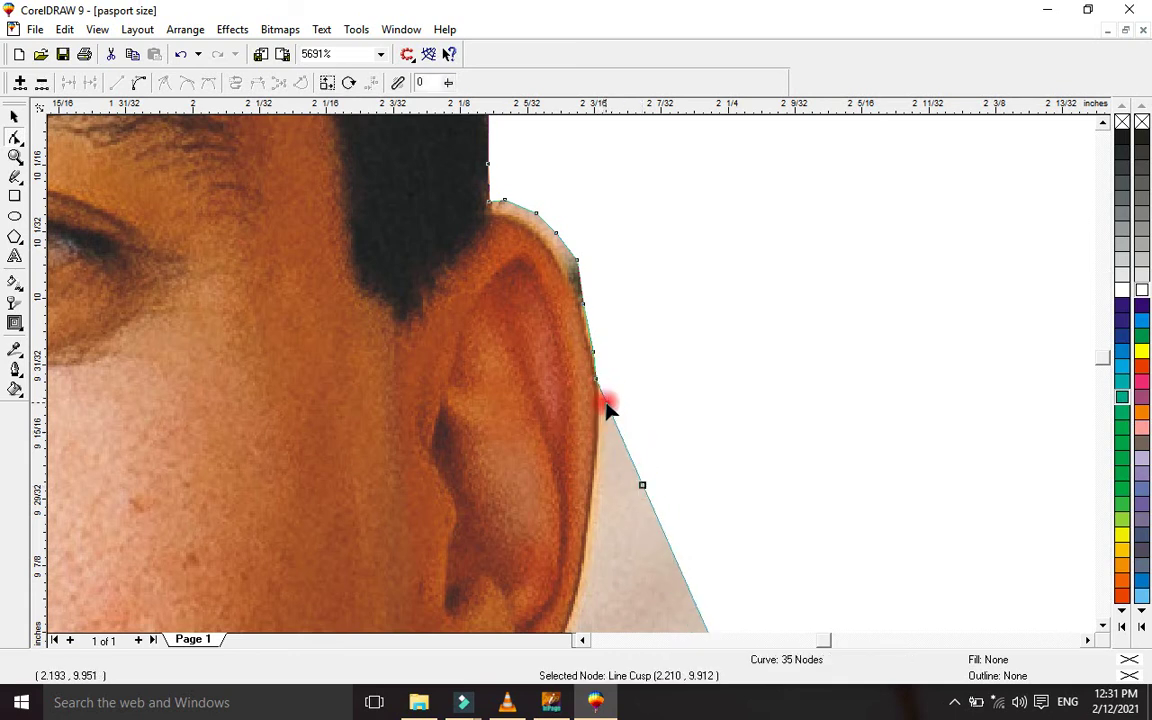
{"action": "double_click", "coordinate": [606, 403]}
{"action": "left_click_drag", "start_coordinate": [606, 403], "coordinate": [583, 591]}
{"action": "double_click", "coordinate": [620, 462]}
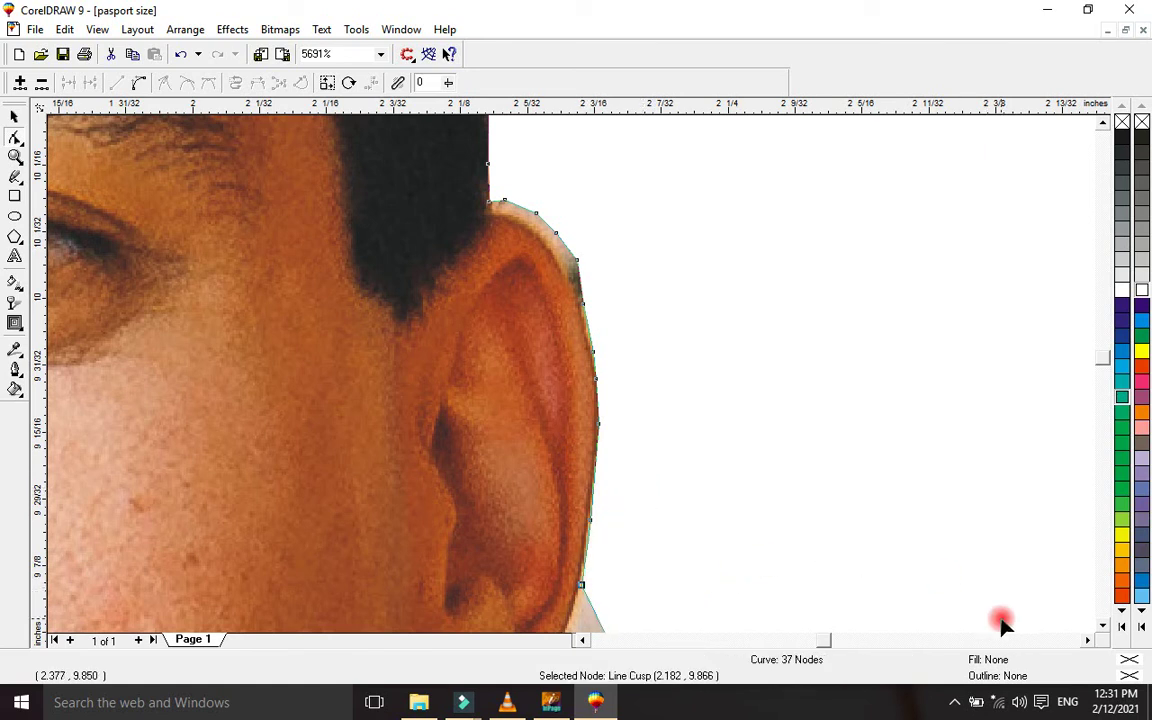
Add nodes below the right-hand ear and fit the outline around the earlobe's curved edge
{"action": "left_click_drag", "start_coordinate": [1102, 626], "coordinate": [1077, 609]}
{"action": "left_click", "coordinate": [639, 354]}
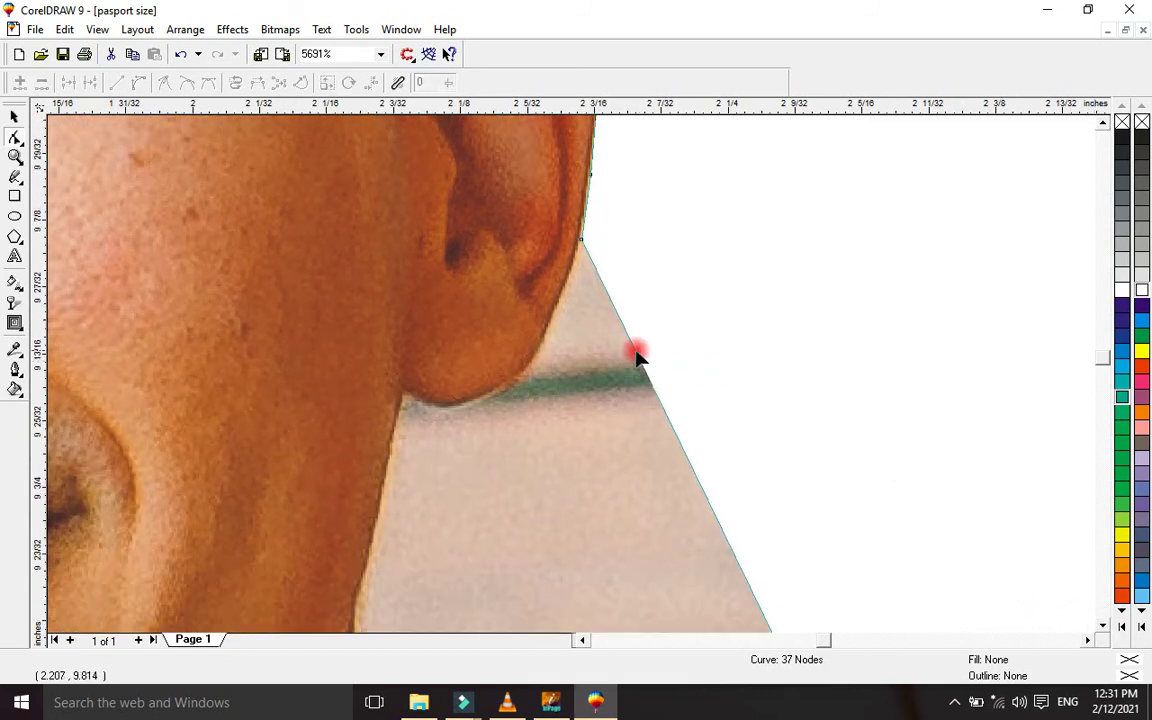
{"action": "double_click", "coordinate": [635, 349]}
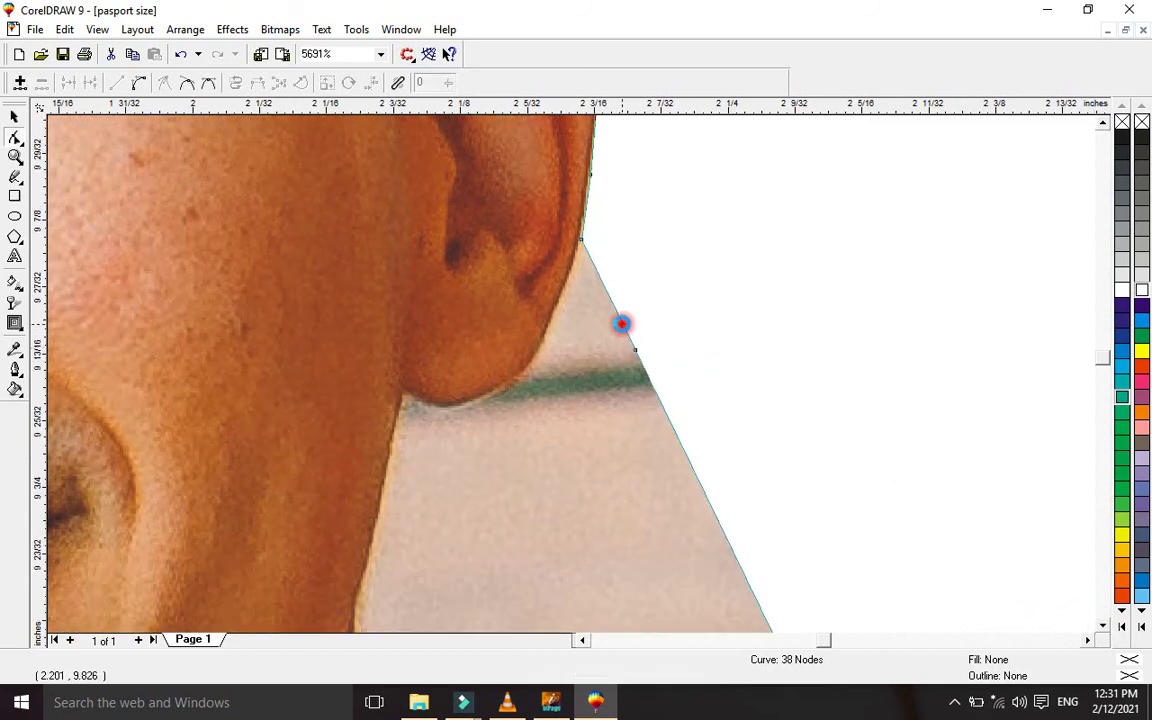
{"action": "double_click", "coordinate": [621, 325]}
{"action": "left_click_drag", "start_coordinate": [621, 325], "coordinate": [467, 405]}
{"action": "left_click", "coordinate": [581, 353]}
{"action": "double_click", "coordinate": [581, 353]}
{"action": "left_click", "coordinate": [548, 376]}
{"action": "double_click", "coordinate": [548, 376]}
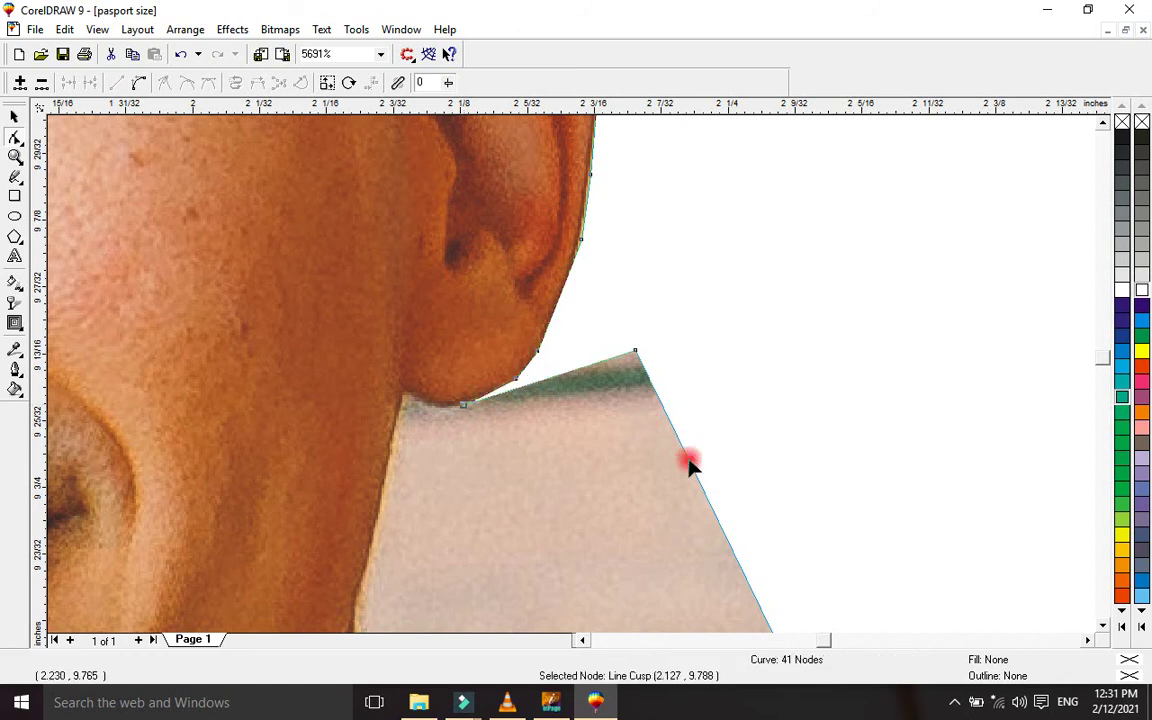
Pull the background's corner node to the neck's right edge and rework the nodes beneath the earlobe to clear the background there
{"action": "left_click", "coordinate": [700, 484]}
{"action": "double_click", "coordinate": [700, 484]}
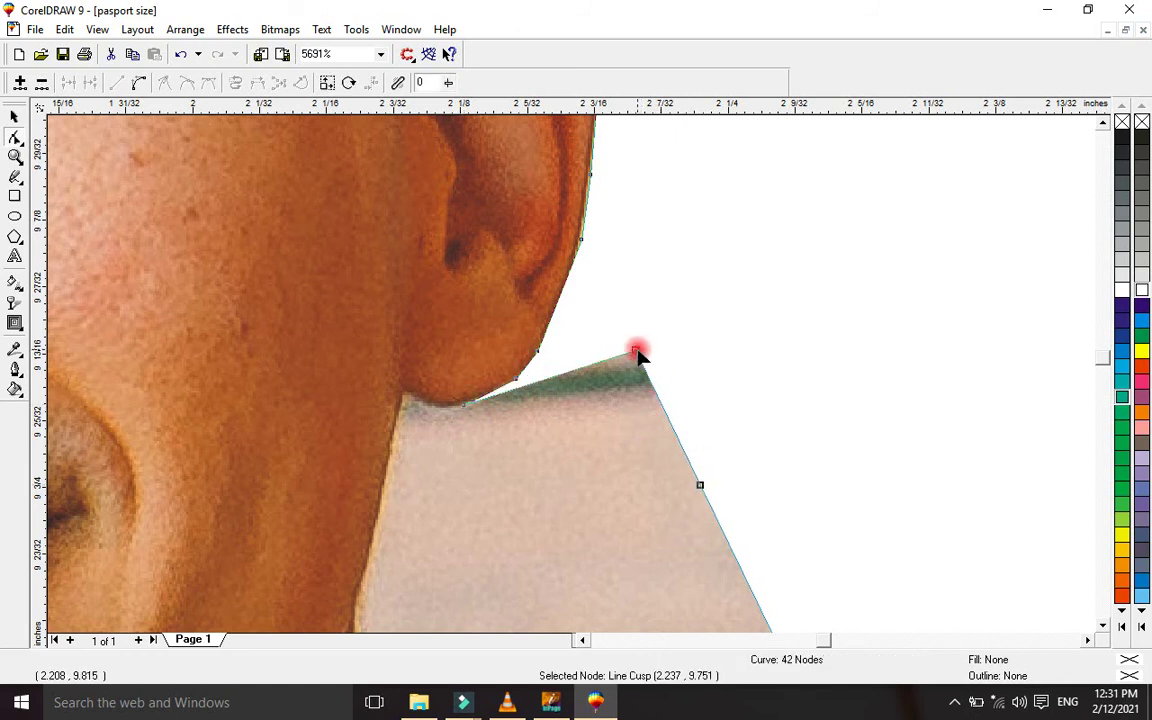
{"action": "left_click_drag", "start_coordinate": [636, 352], "coordinate": [372, 555]}
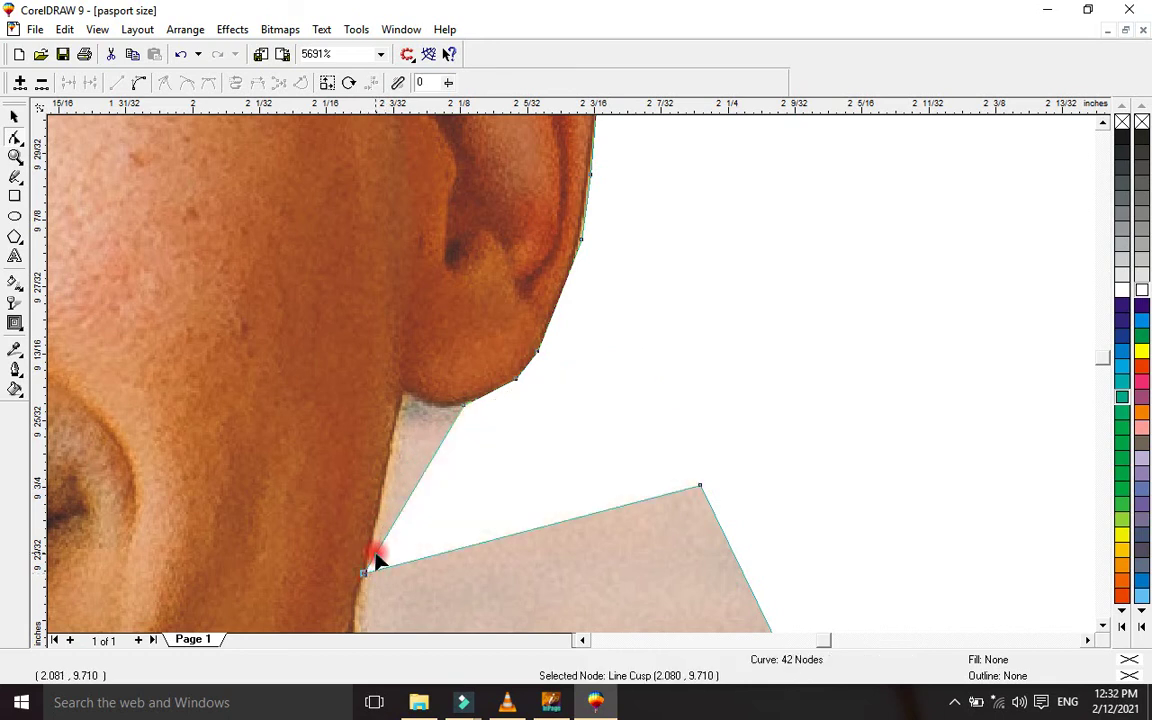
{"action": "double_click", "coordinate": [375, 553]}
{"action": "double_click", "coordinate": [464, 405]}
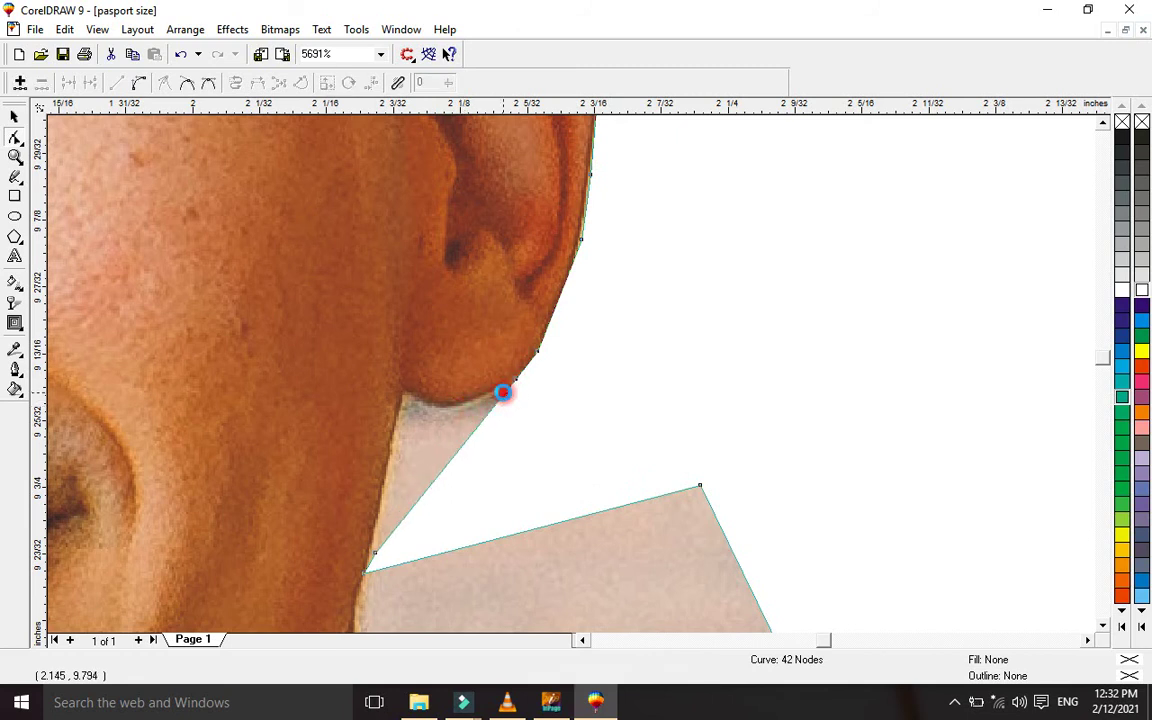
{"action": "double_click", "coordinate": [503, 393]}
{"action": "left_click_drag", "start_coordinate": [503, 393], "coordinate": [401, 396]}
{"action": "double_click", "coordinate": [444, 437]}
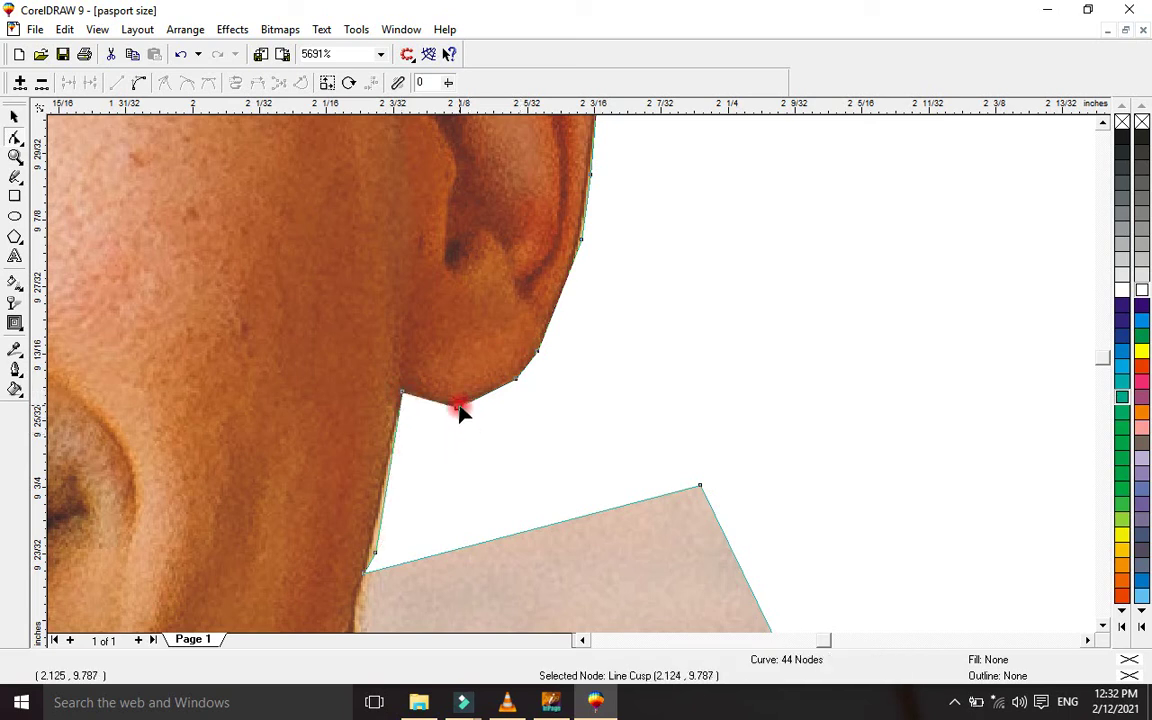
Nudge the earlobe nodes onto the ear's edge and add a node on the outline just below the lobe
{"action": "left_click", "coordinate": [459, 405]}
{"action": "left_click", "coordinate": [516, 379]}
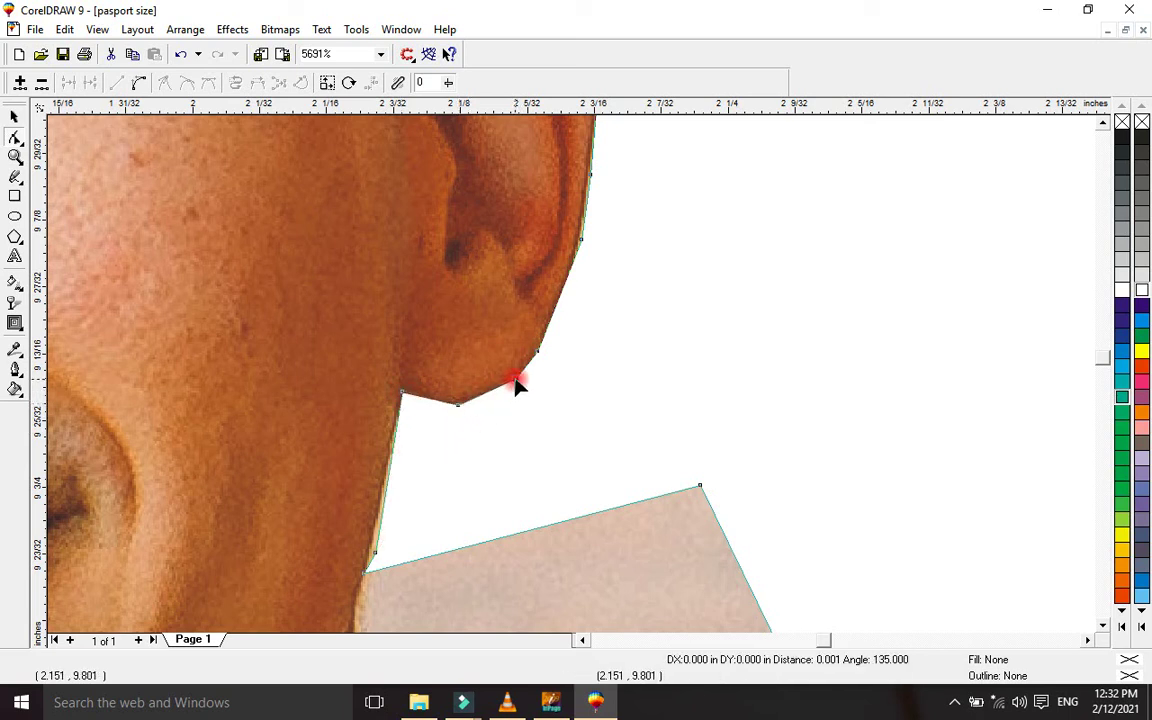
{"action": "left_click", "coordinate": [535, 355]}
{"action": "left_click", "coordinate": [579, 245]}
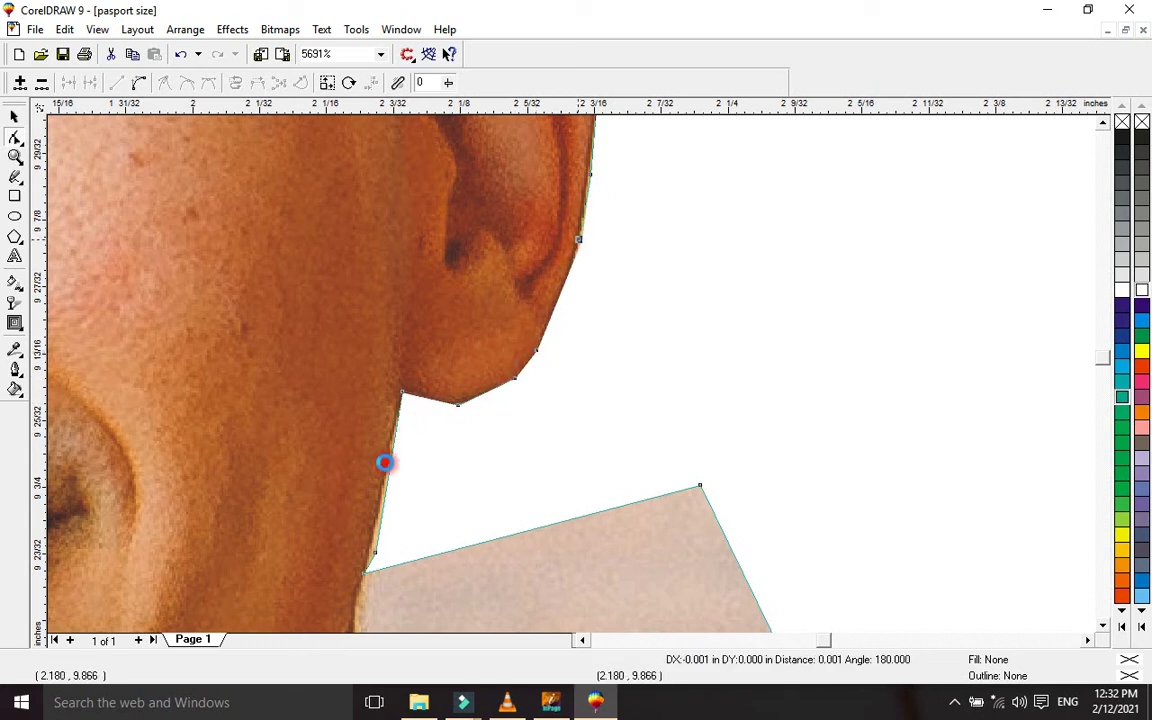
{"action": "left_click", "coordinate": [390, 480]}
{"action": "double_click", "coordinate": [392, 444]}
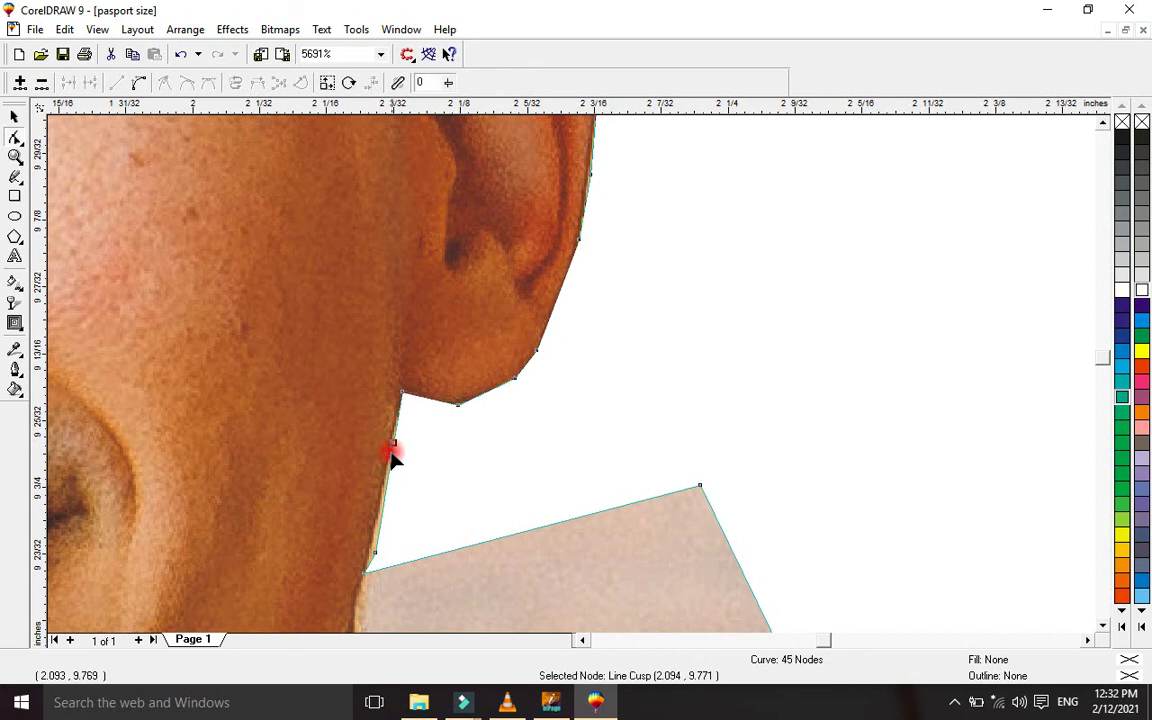
{"action": "left_click", "coordinate": [381, 544]}
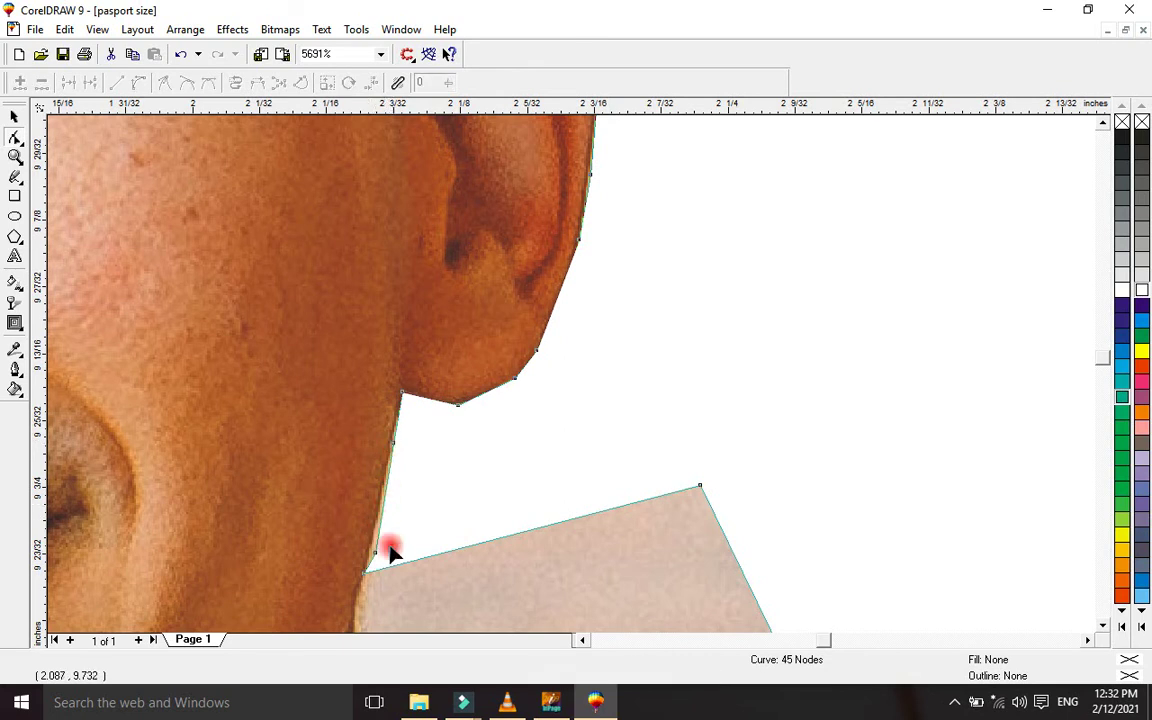
{"action": "left_click", "coordinate": [522, 548]}
Delete the stray node beside the neck and pull two new nodes down from the background's upper edge along the neck's right side
{"action": "left_click", "coordinate": [1102, 626]}
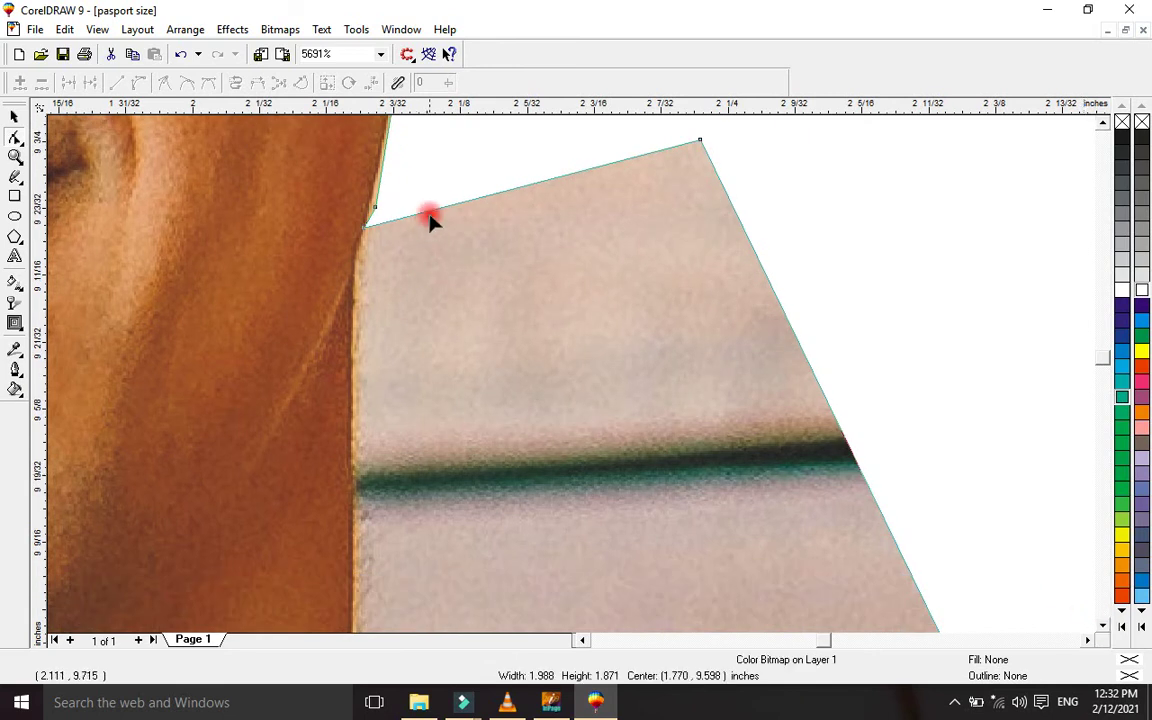
{"action": "double_click", "coordinate": [429, 210]}
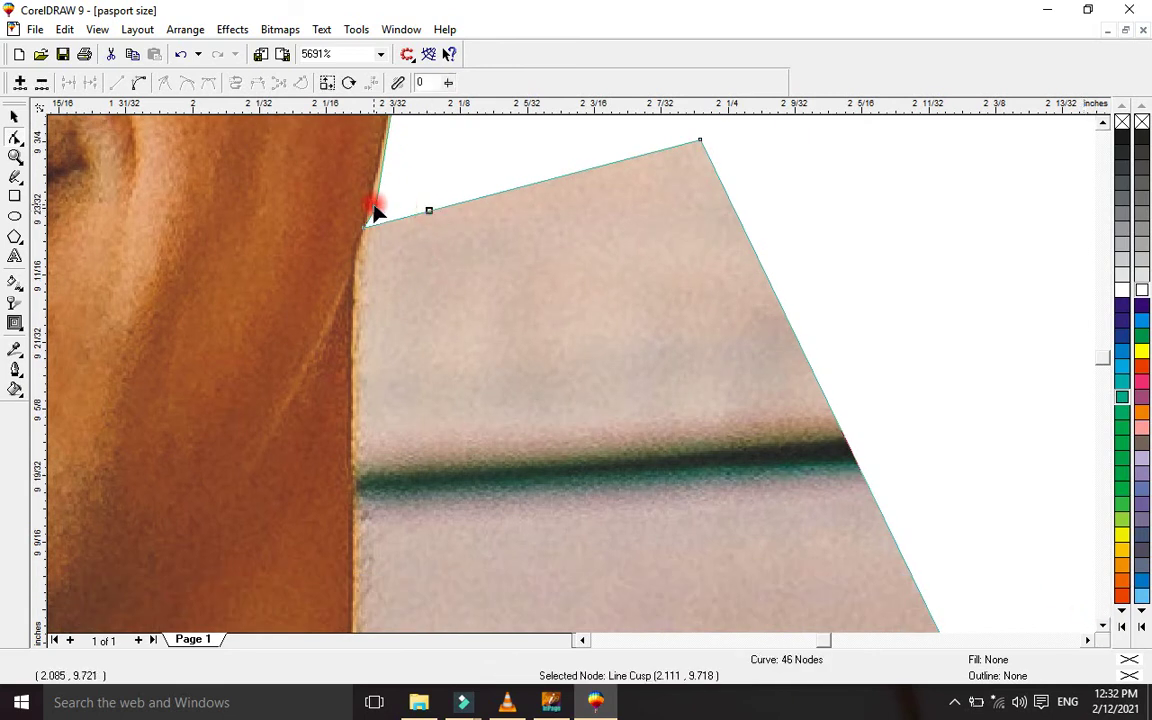
{"action": "double_click", "coordinate": [375, 210]}
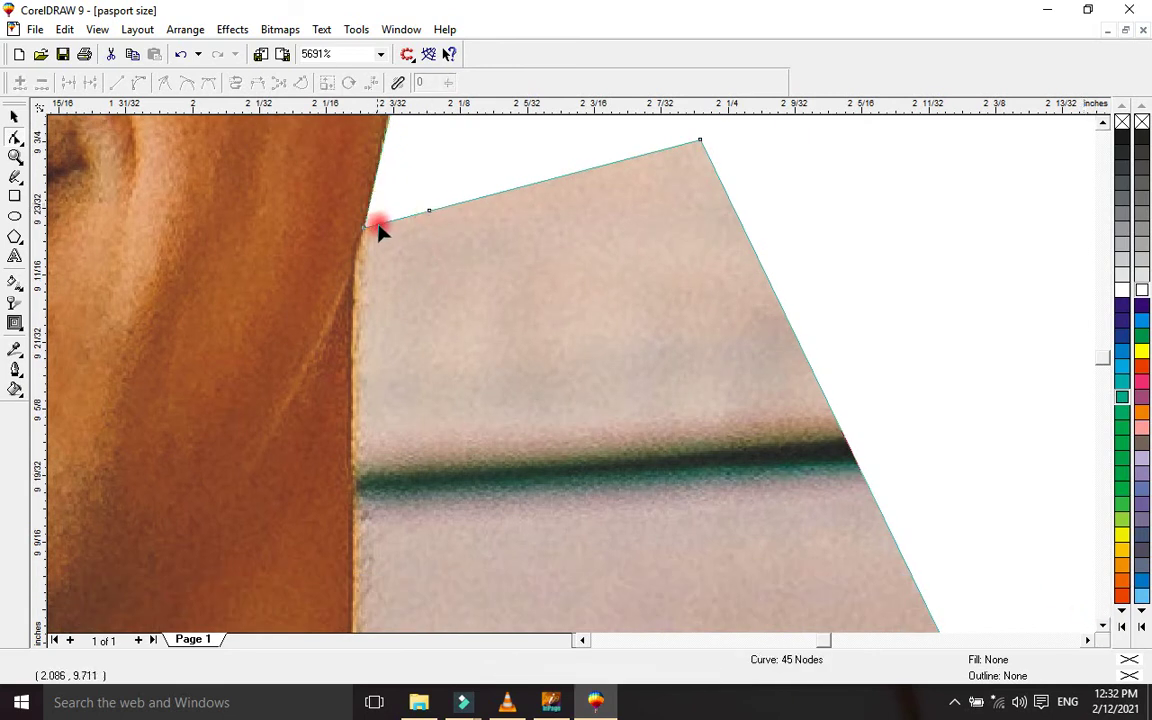
{"action": "left_click_drag", "start_coordinate": [397, 225], "coordinate": [353, 366]}
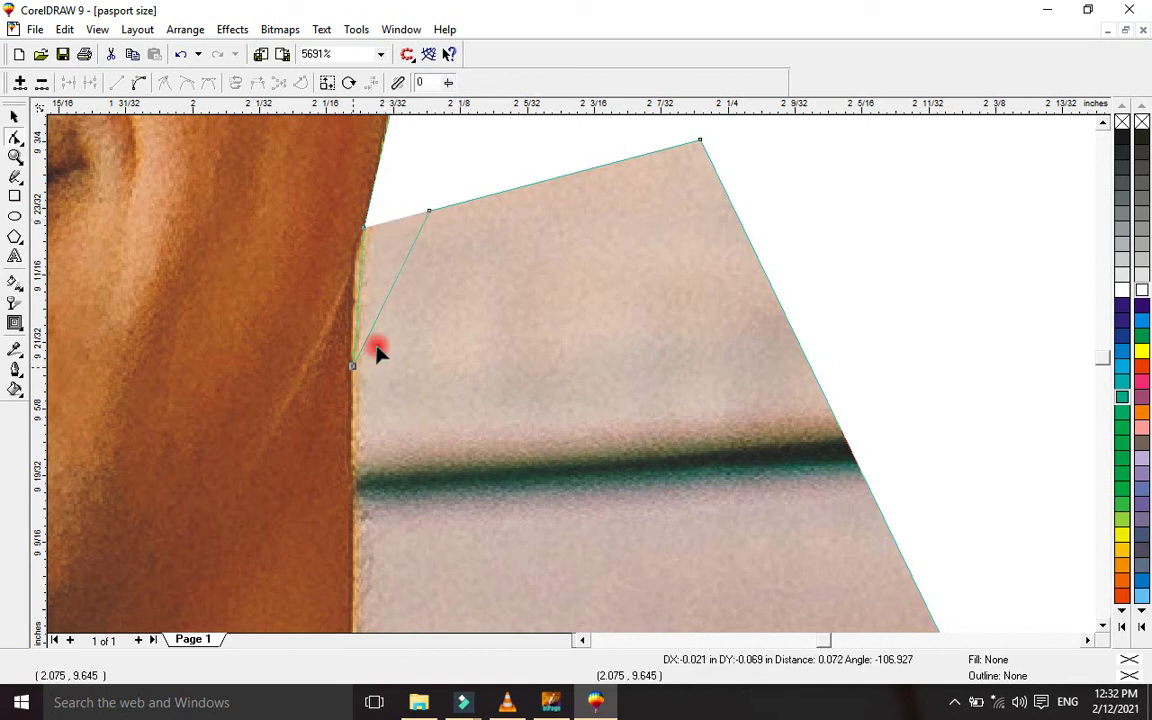
{"action": "left_click_drag", "start_coordinate": [431, 214], "coordinate": [357, 530]}
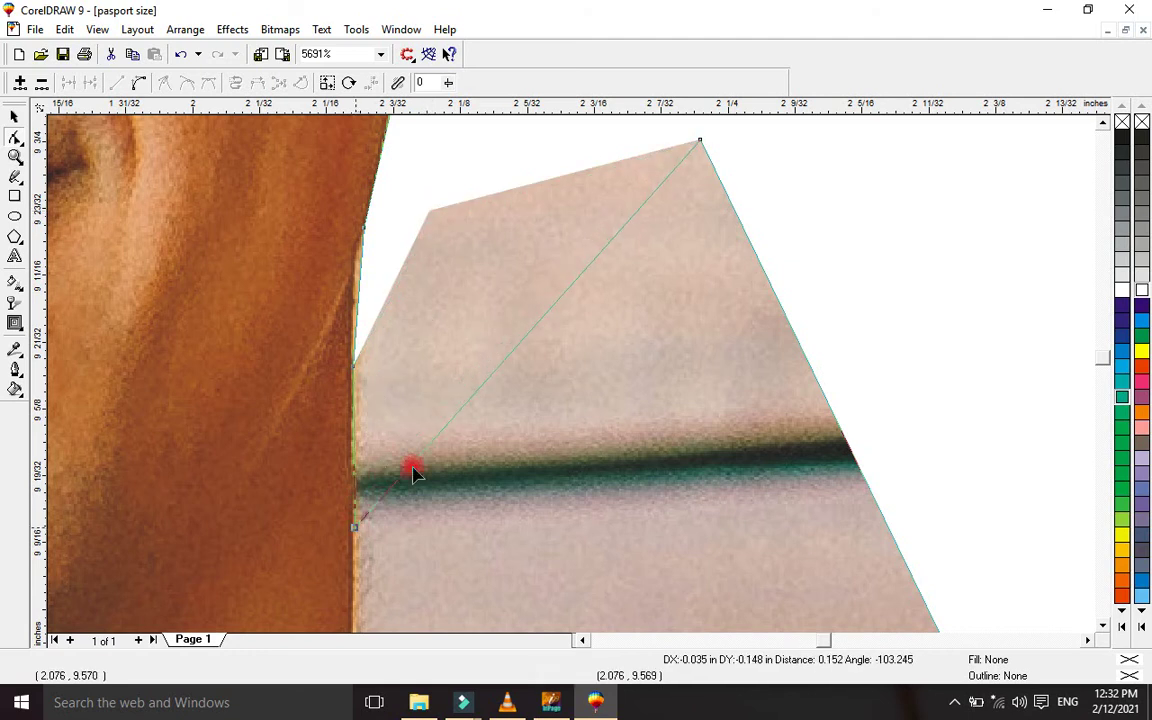
{"action": "left_click_drag", "start_coordinate": [413, 473], "coordinate": [413, 473]}
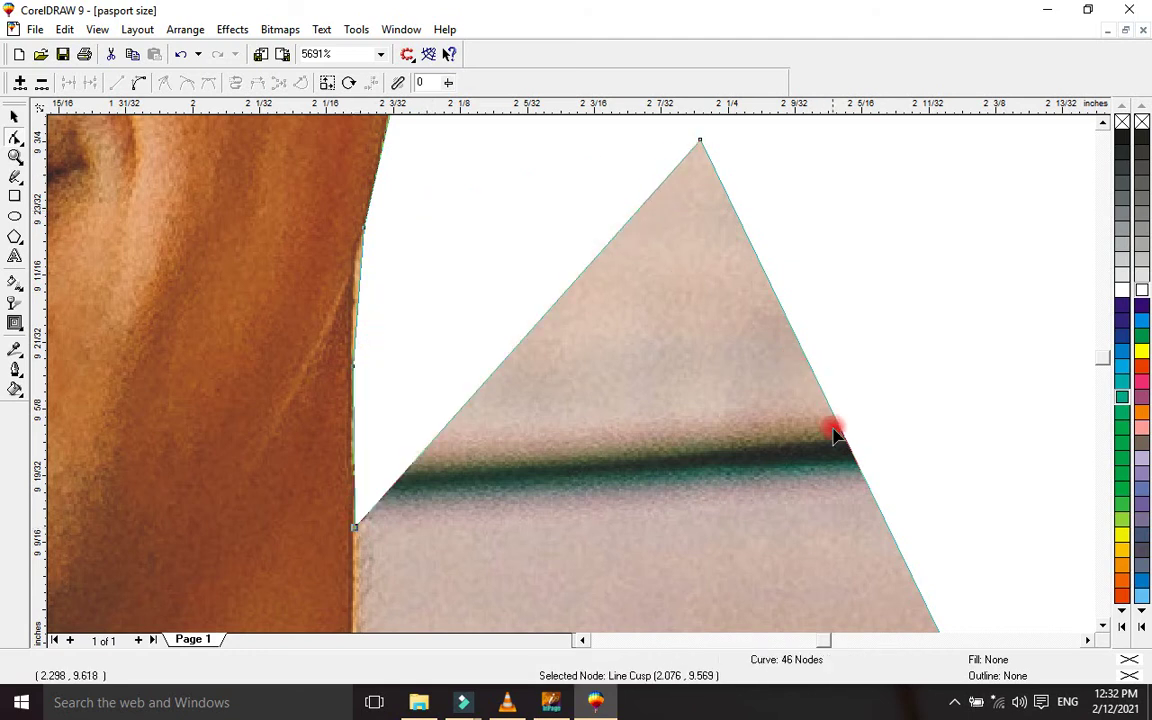
{"action": "left_click", "coordinate": [1102, 626]}
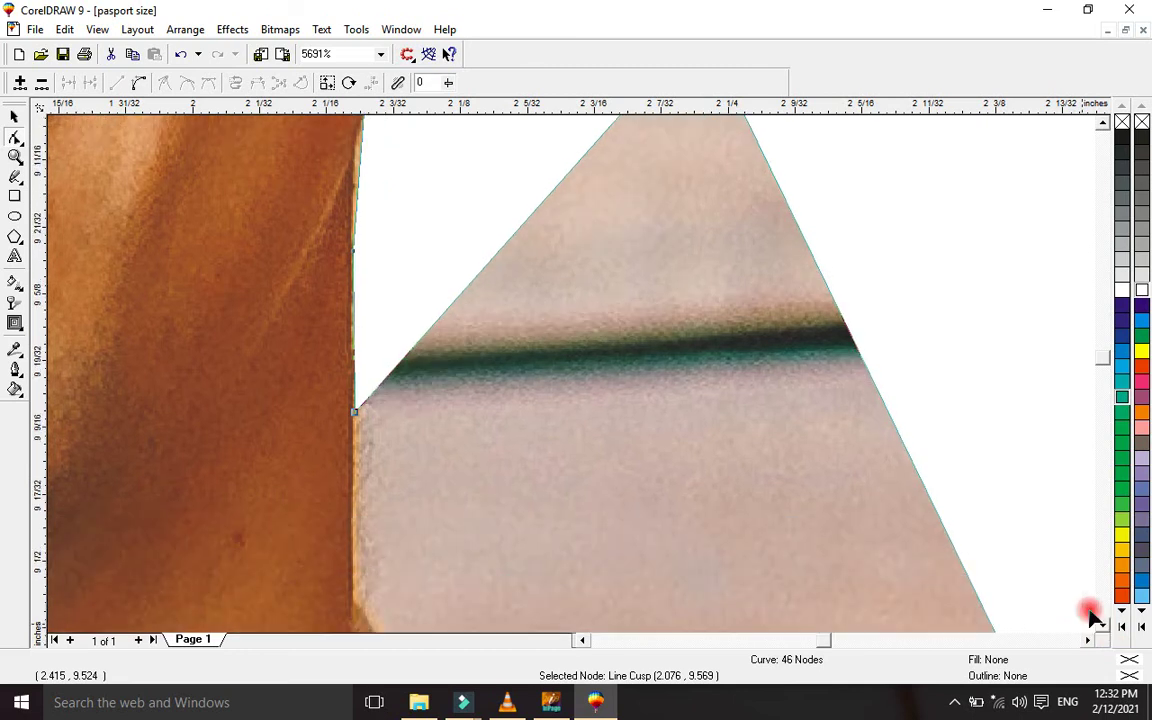
{"action": "left_click", "coordinate": [307, 331]}
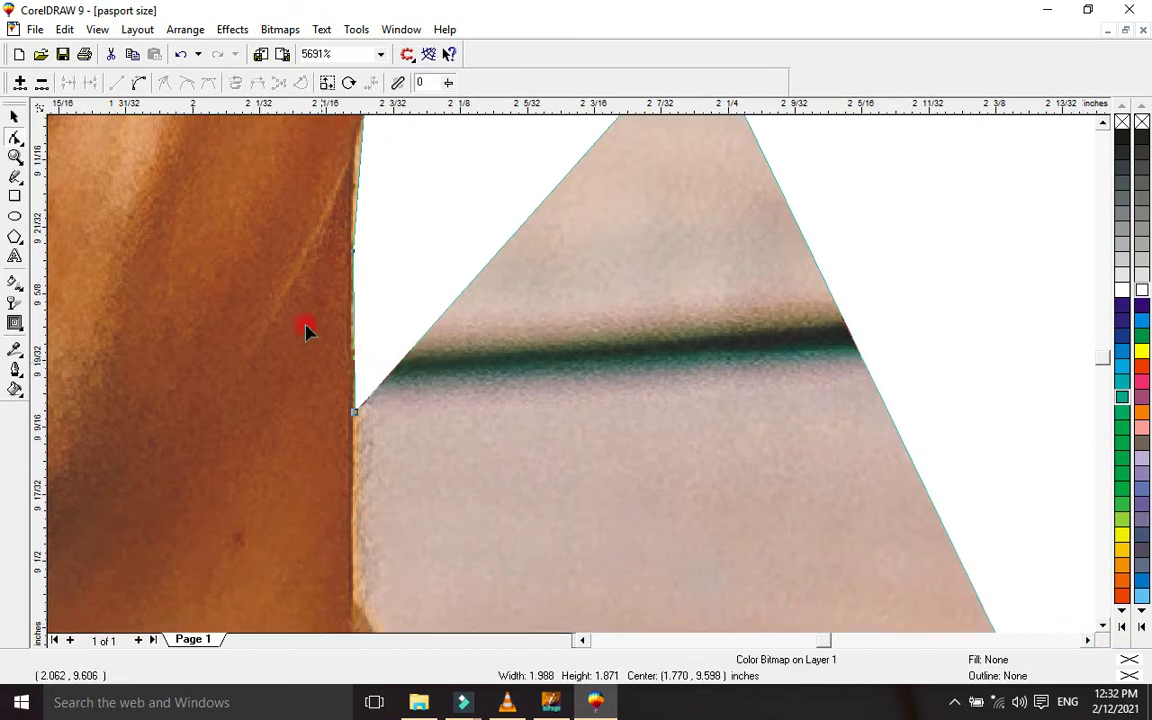
{"action": "left_click", "coordinate": [15, 155]}
{"action": "left_click", "coordinate": [89, 83]}
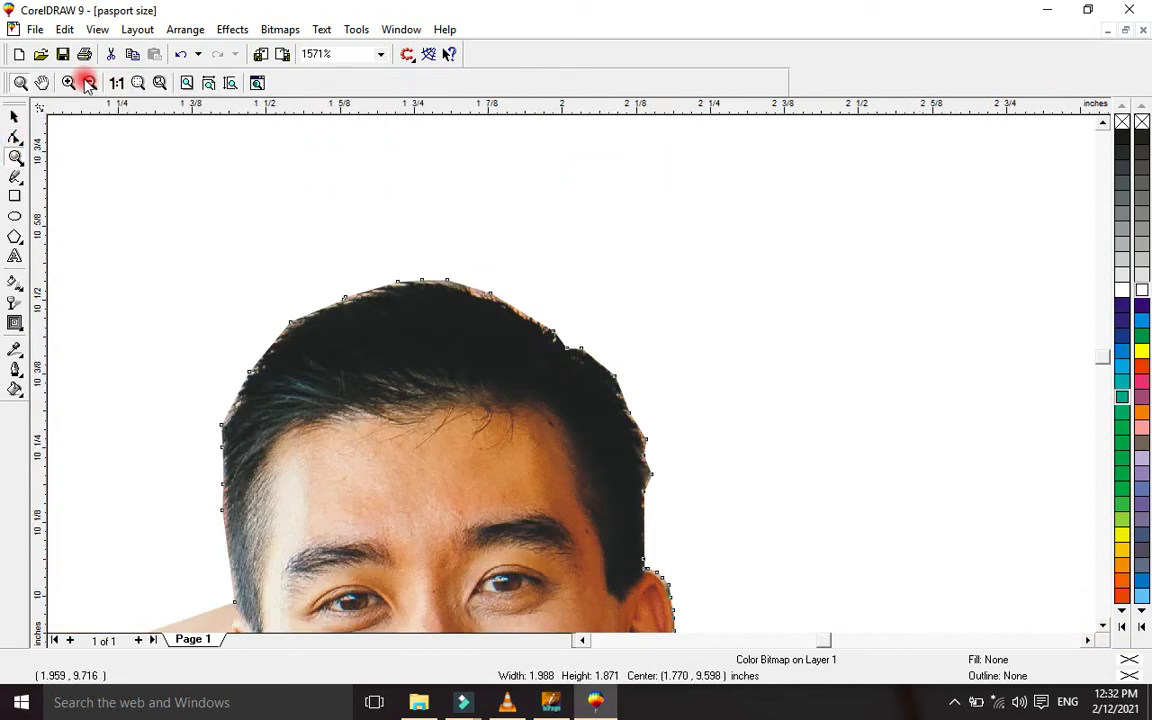
{"action": "left_click", "coordinate": [1101, 626]}
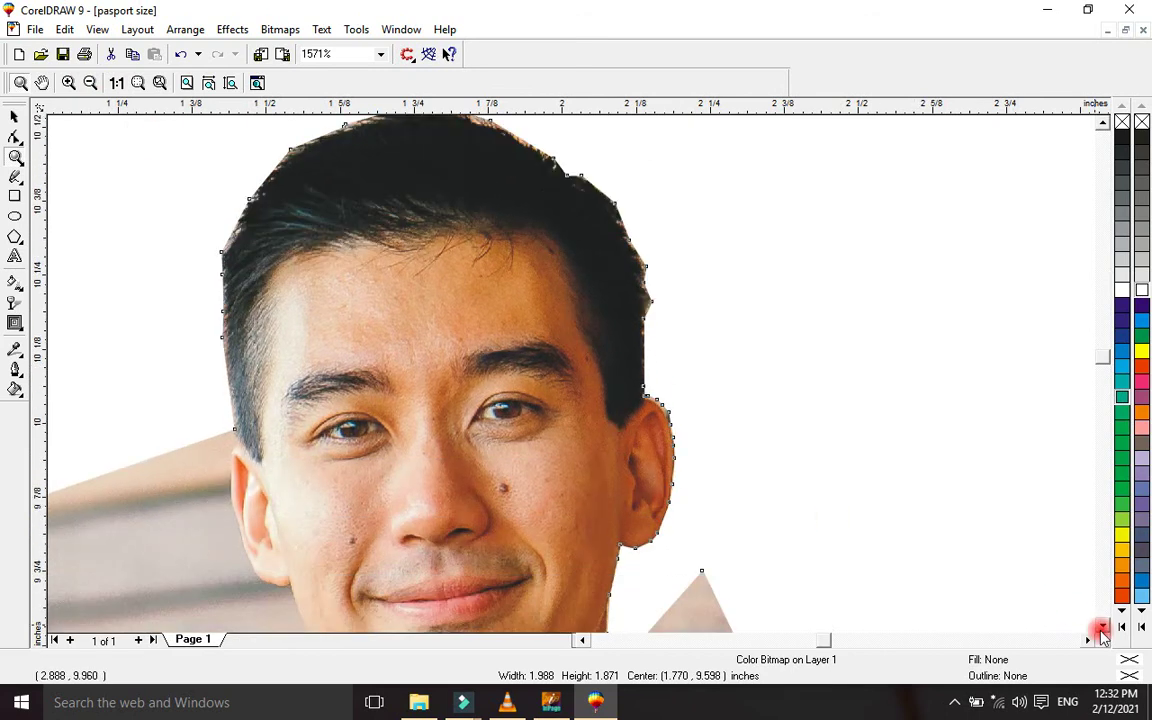
Add a node where the background meets the right-hand shoulder's outer corner and pull the background's peak node down toward the jacket
{"action": "left_click_drag", "start_coordinate": [1101, 626], "coordinate": [1101, 626]}
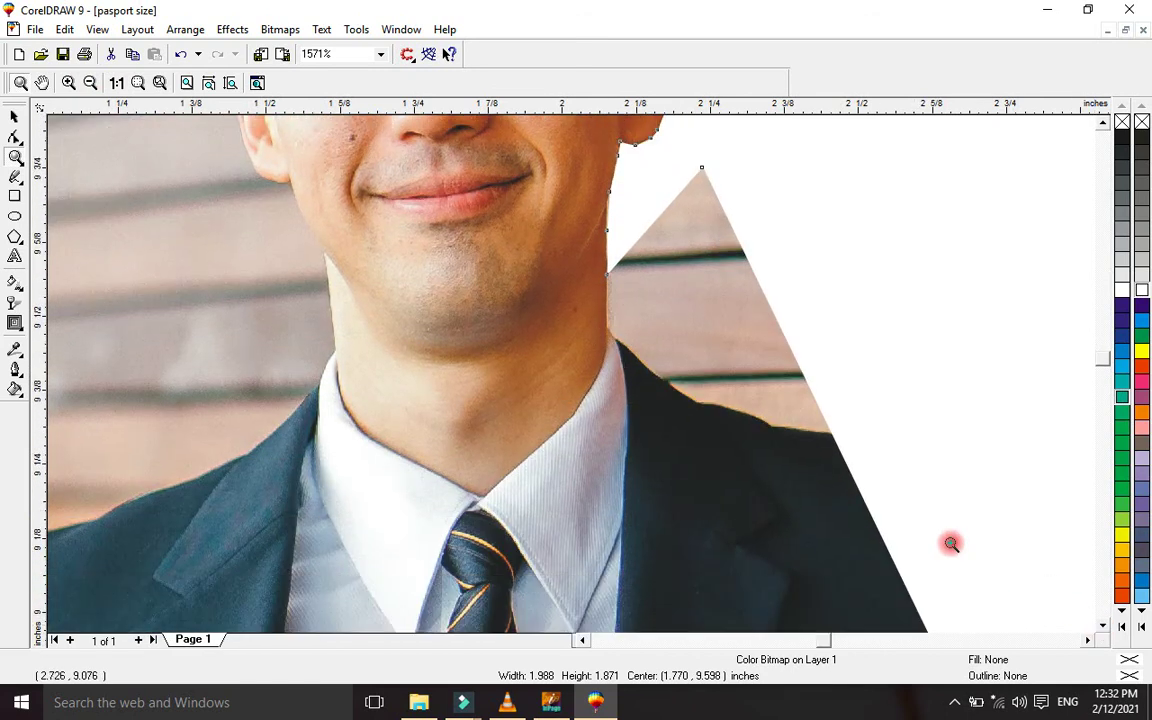
{"action": "left_click", "coordinate": [16, 118]}
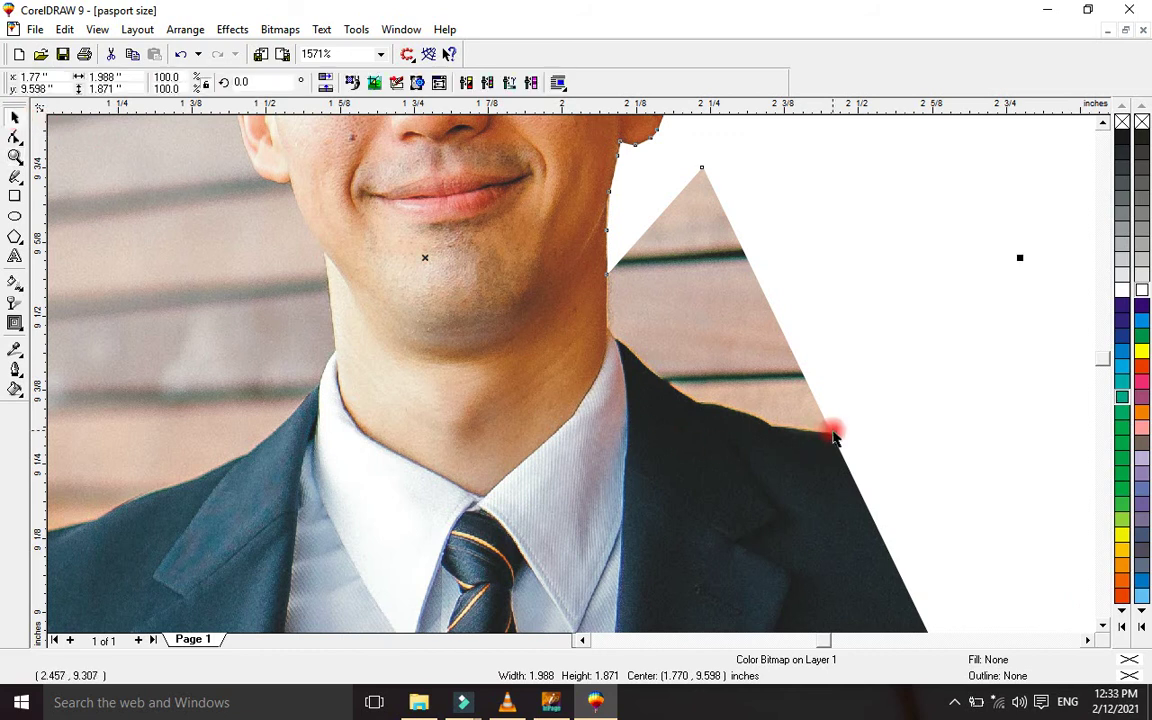
{"action": "key", "text": "F10"}
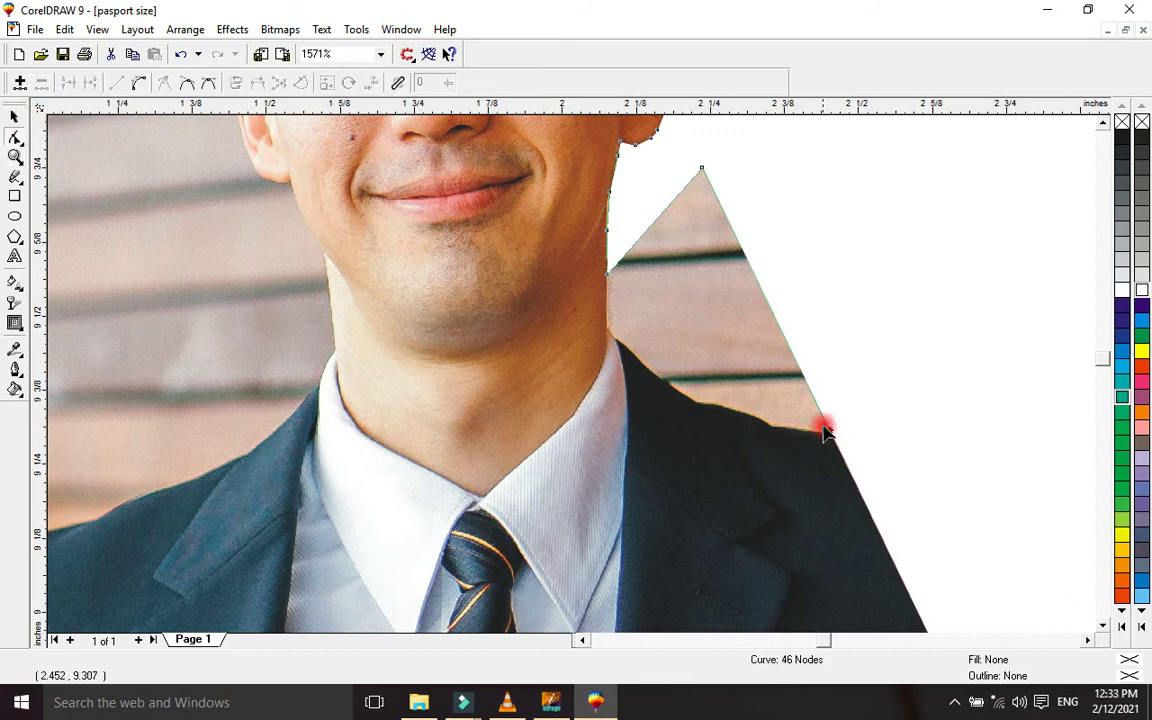
{"action": "double_click", "coordinate": [823, 430]}
{"action": "left_click_drag", "start_coordinate": [703, 170], "coordinate": [675, 356]}
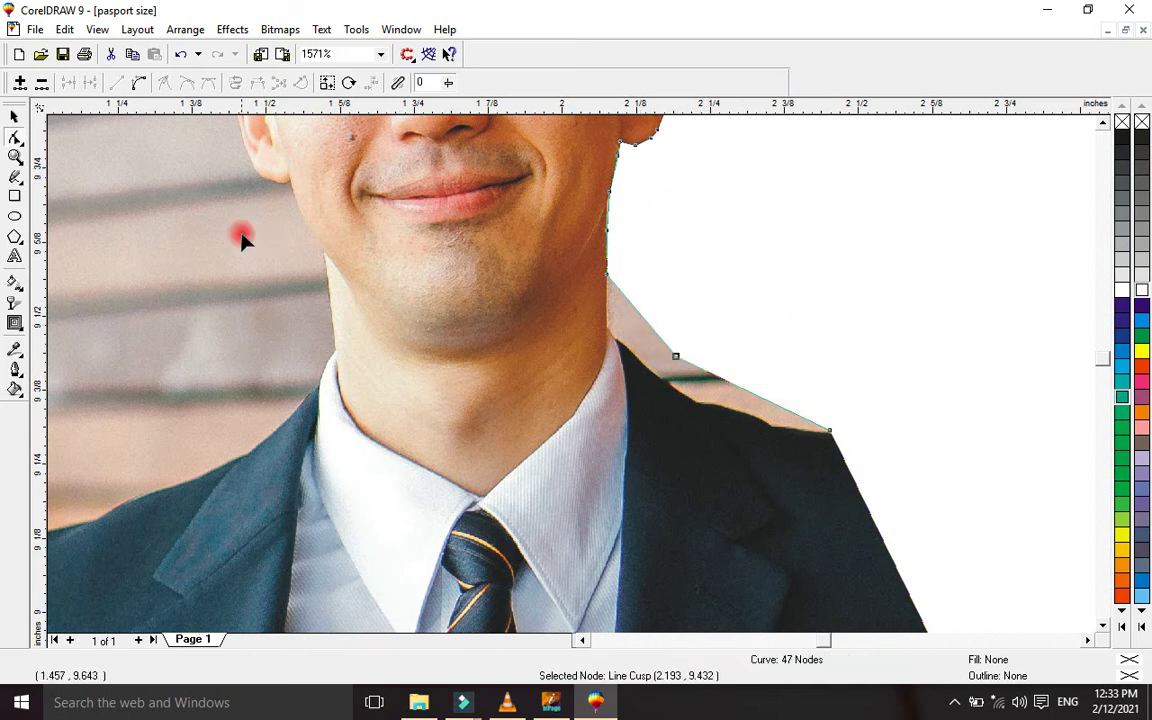
Pull a new node from the background's sloping edge down the neck's right side to where it meets the collar
{"action": "left_click", "coordinate": [15, 156]}
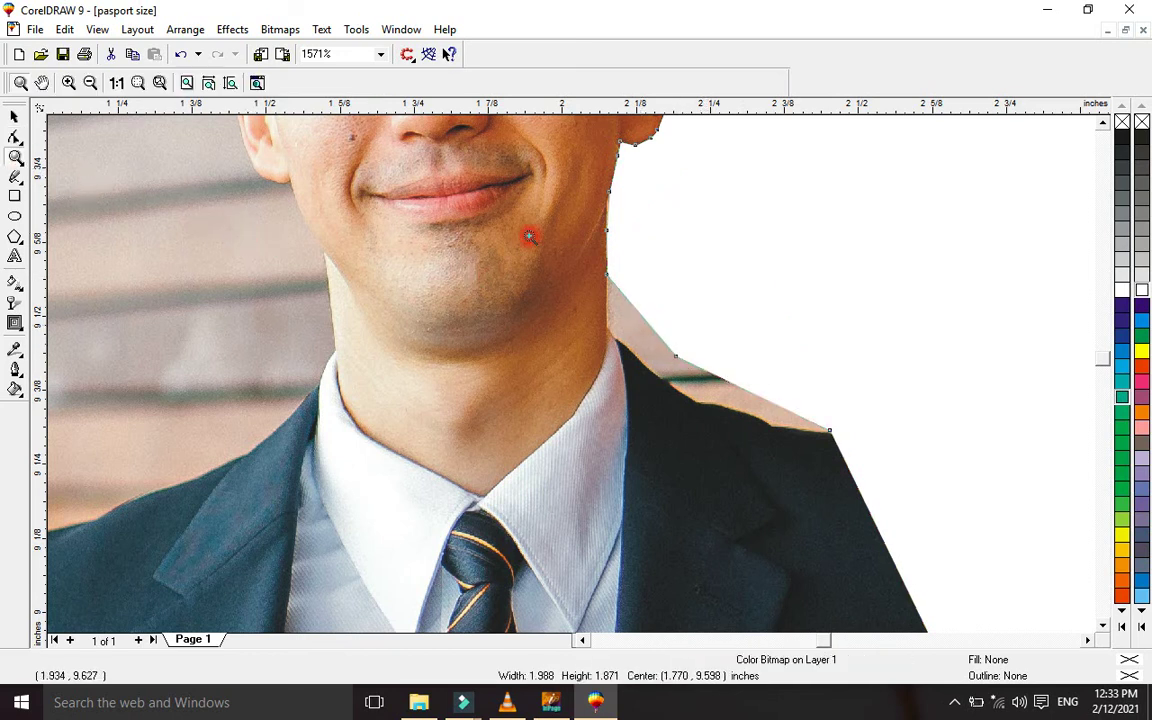
{"action": "left_click", "coordinate": [664, 349]}
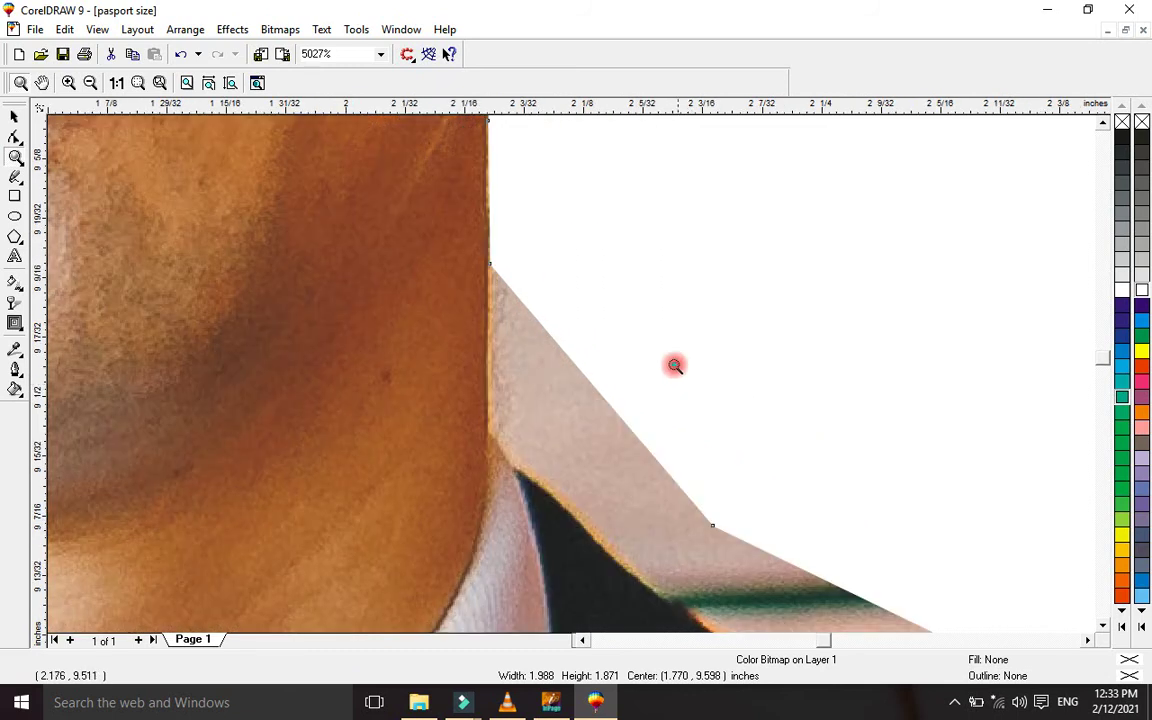
{"action": "left_click", "coordinate": [13, 118]}
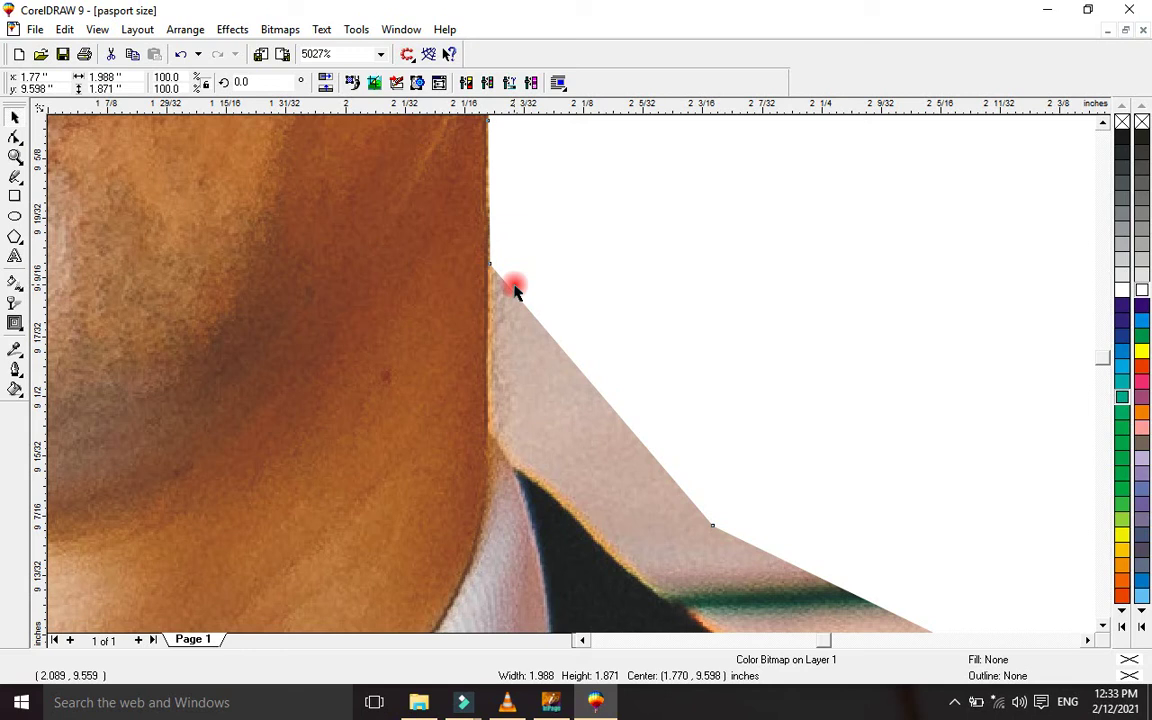
{"action": "key", "text": "F10"}
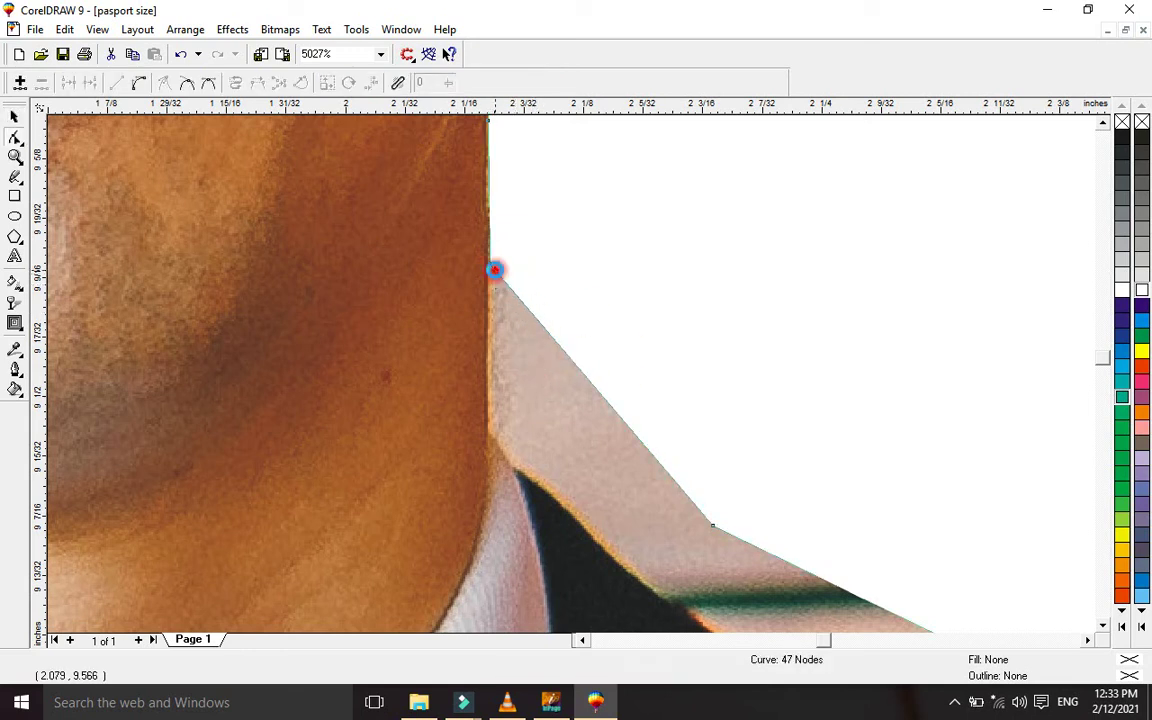
{"action": "left_click_drag", "start_coordinate": [495, 269], "coordinate": [512, 440]}
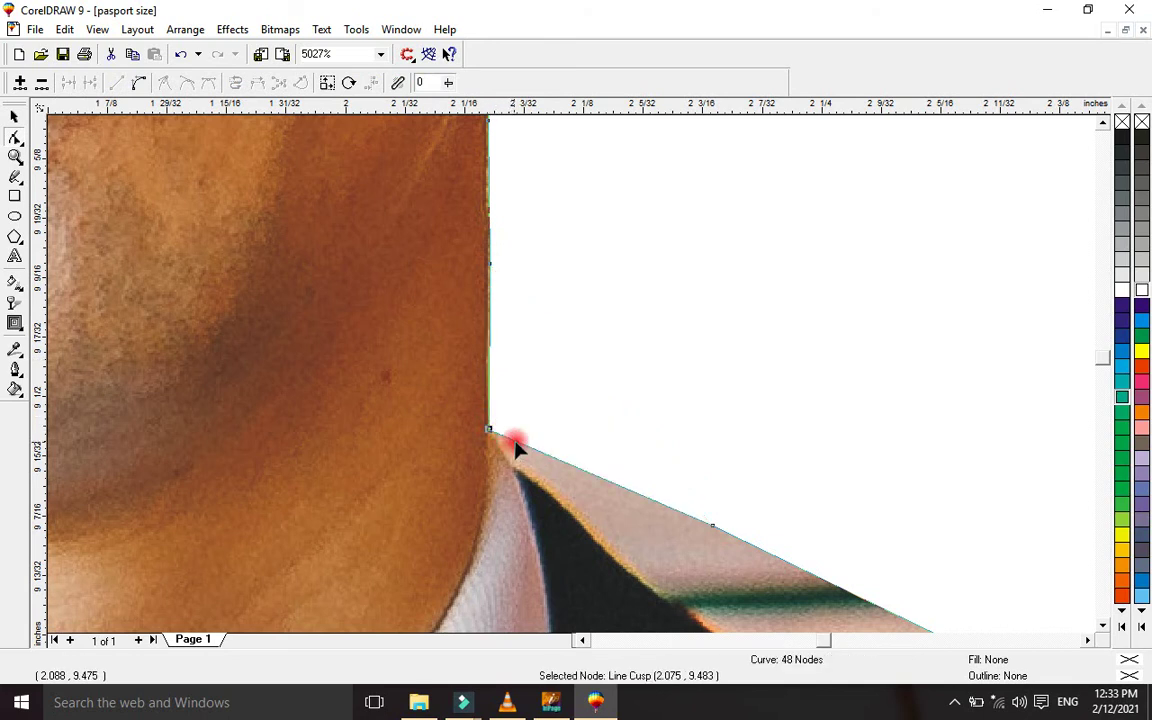
Add nodes beside the shirt collar and place them down the inner slope of the right-hand jacket shoulder
{"action": "left_click", "coordinate": [512, 441]}
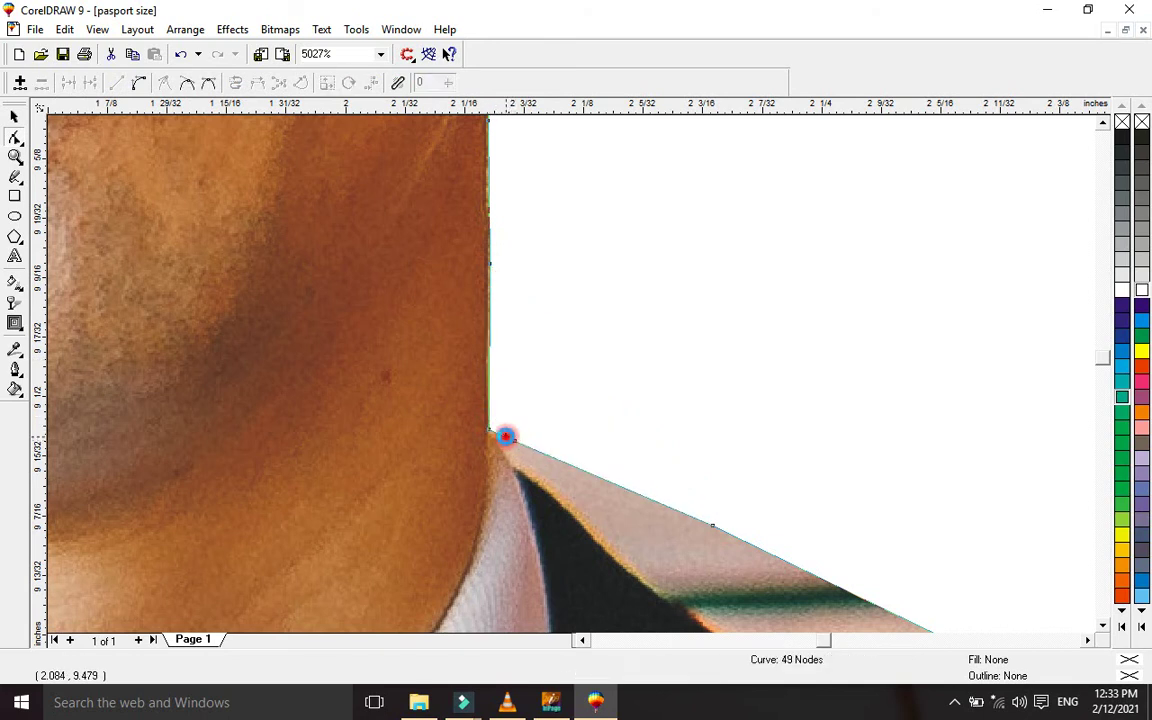
{"action": "left_click", "coordinate": [506, 442]}
{"action": "left_click_drag", "start_coordinate": [506, 442], "coordinate": [562, 510]}
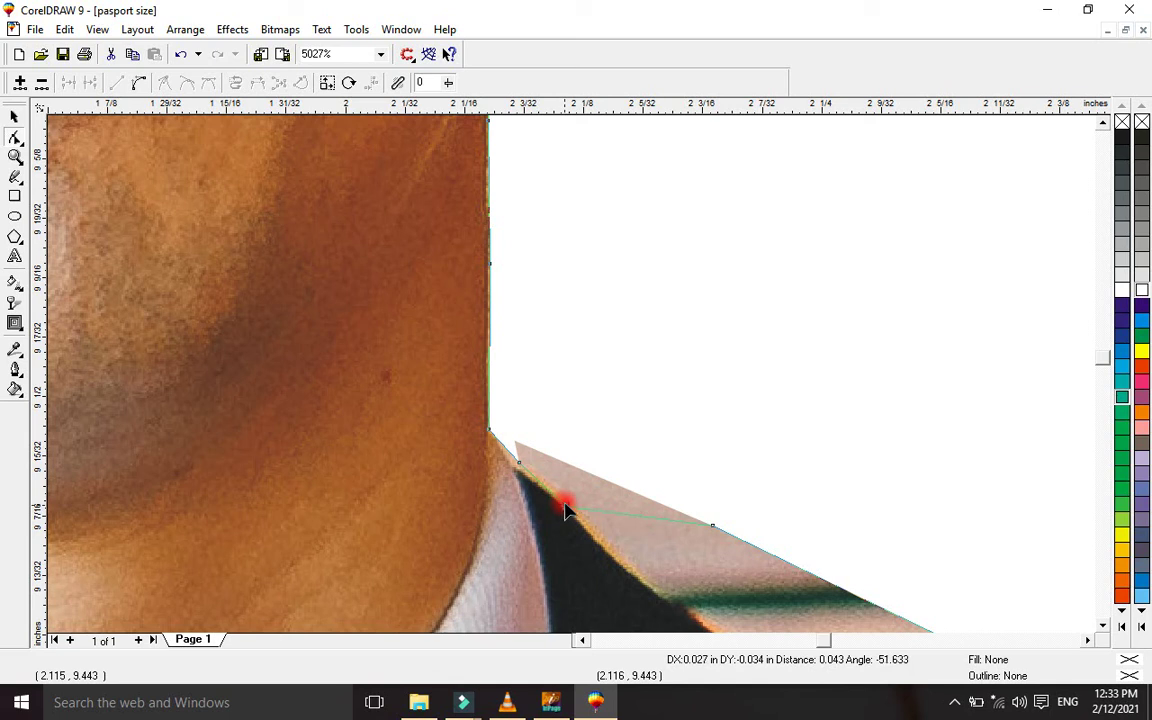
{"action": "left_click_drag", "start_coordinate": [565, 511], "coordinate": [638, 580]}
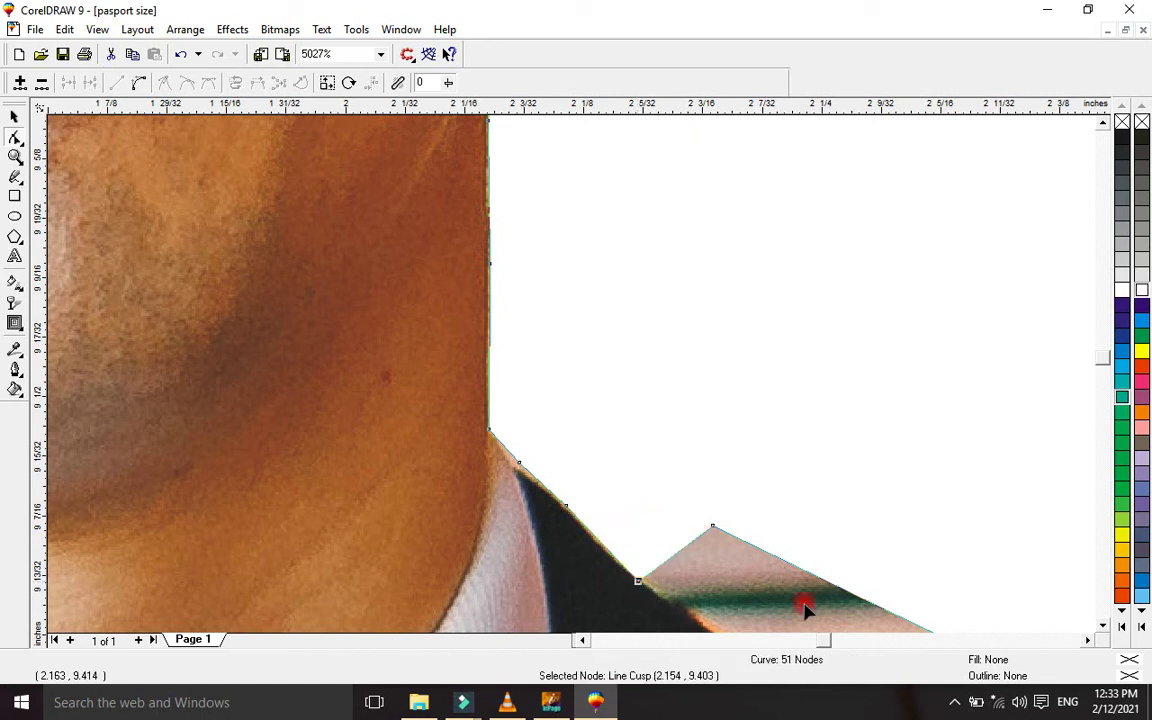
Fit new nodes along the shoulder slope to its bend and pull the background's peak node down close to the jacket
{"action": "left_click", "coordinate": [1101, 627]}
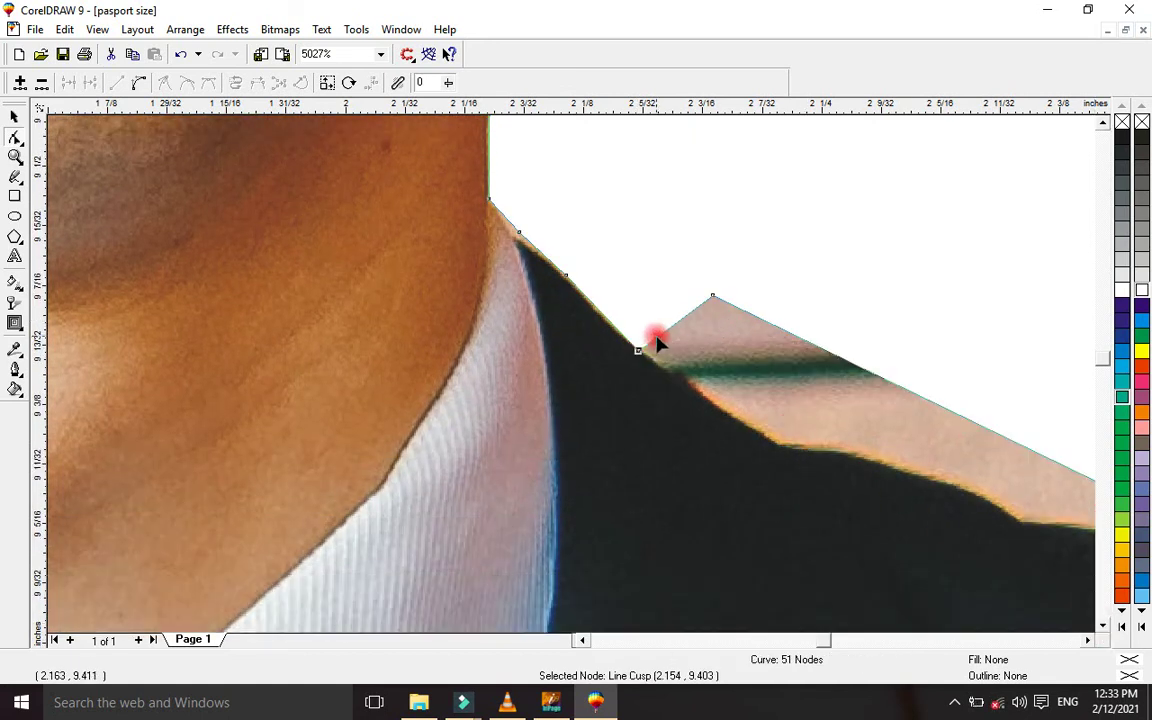
{"action": "double_click", "coordinate": [657, 343]}
{"action": "left_click_drag", "start_coordinate": [657, 343], "coordinate": [721, 404]}
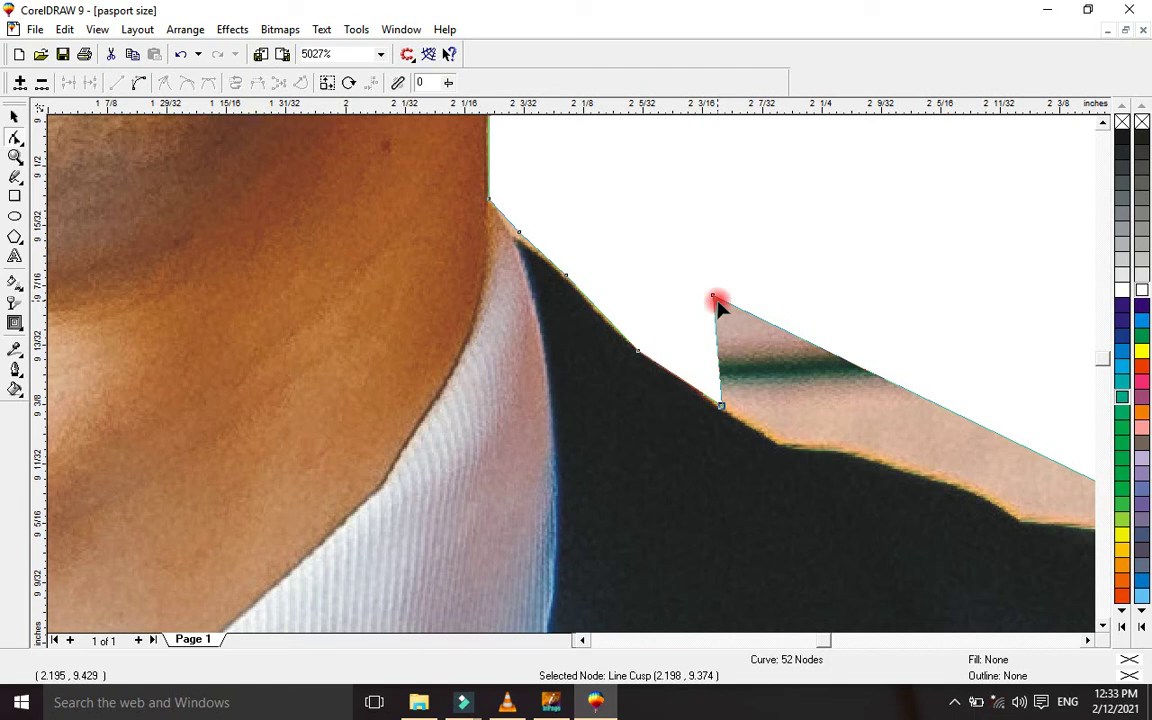
{"action": "left_click_drag", "start_coordinate": [715, 298], "coordinate": [795, 432]}
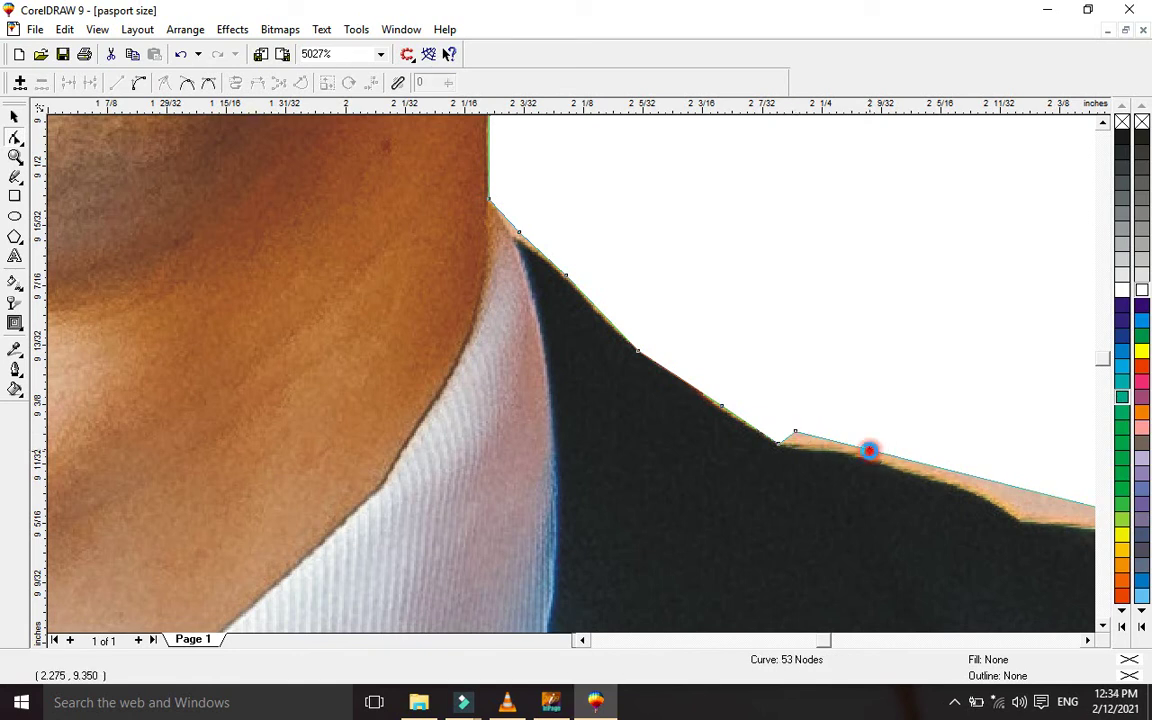
Lower the peak node onto the jacket edge past the bend and add nodes to fit the middle of the right-hand shoulder
{"action": "left_click_drag", "start_coordinate": [868, 456], "coordinate": [867, 459]}
{"action": "left_click_drag", "start_coordinate": [796, 436], "coordinate": [815, 444]}
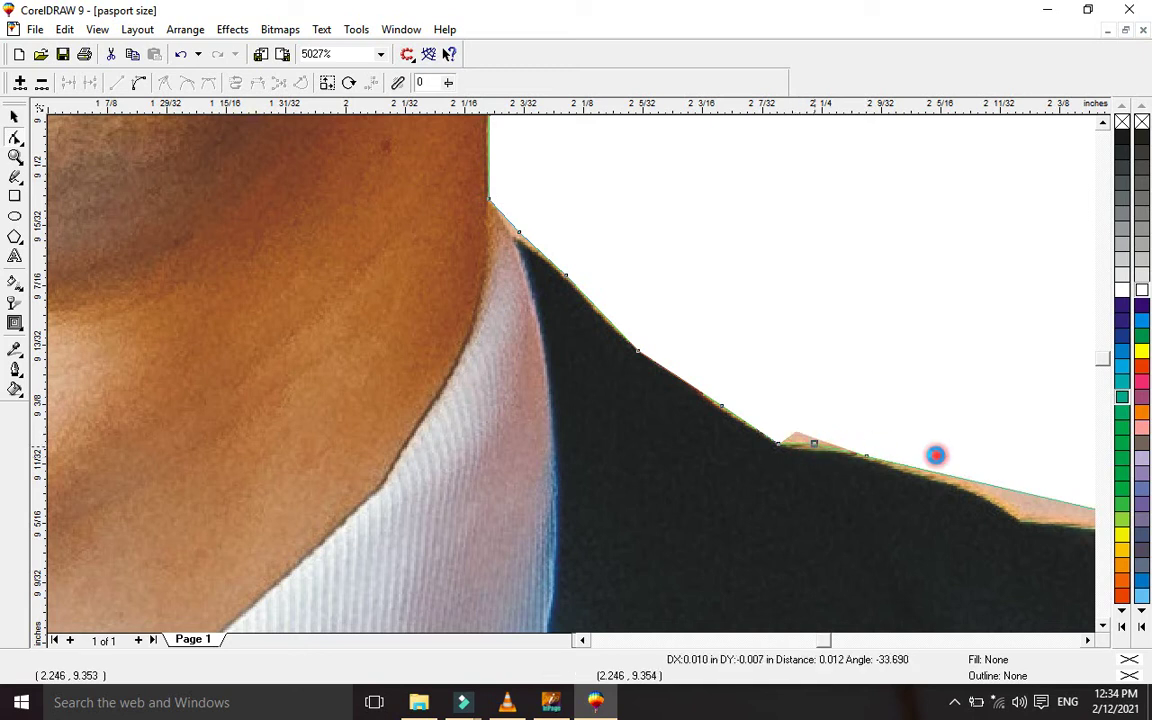
{"action": "double_click", "coordinate": [882, 460]}
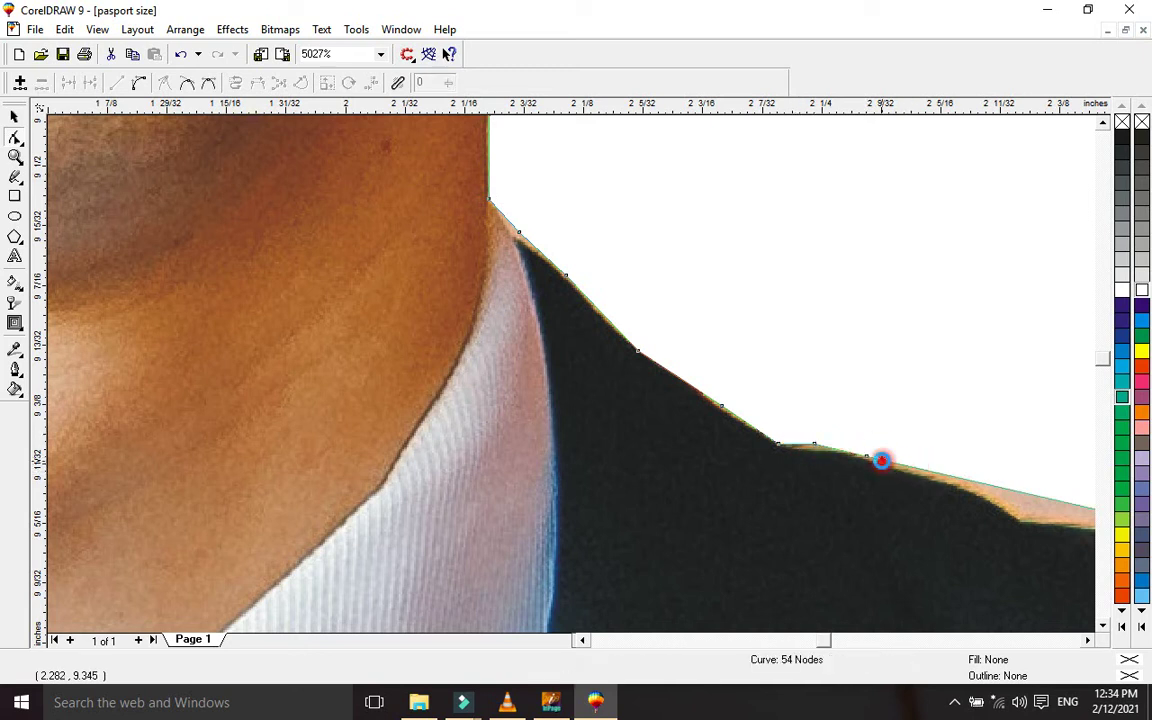
{"action": "double_click", "coordinate": [939, 477]}
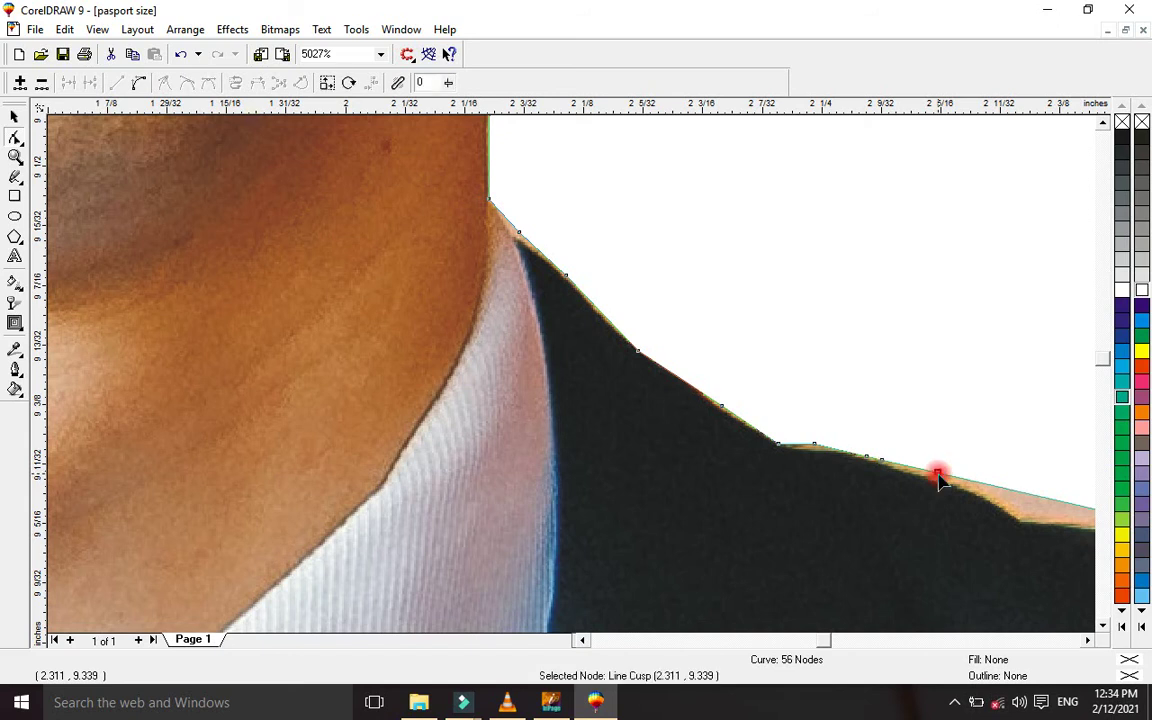
{"action": "left_click_drag", "start_coordinate": [939, 477], "coordinate": [996, 500]}
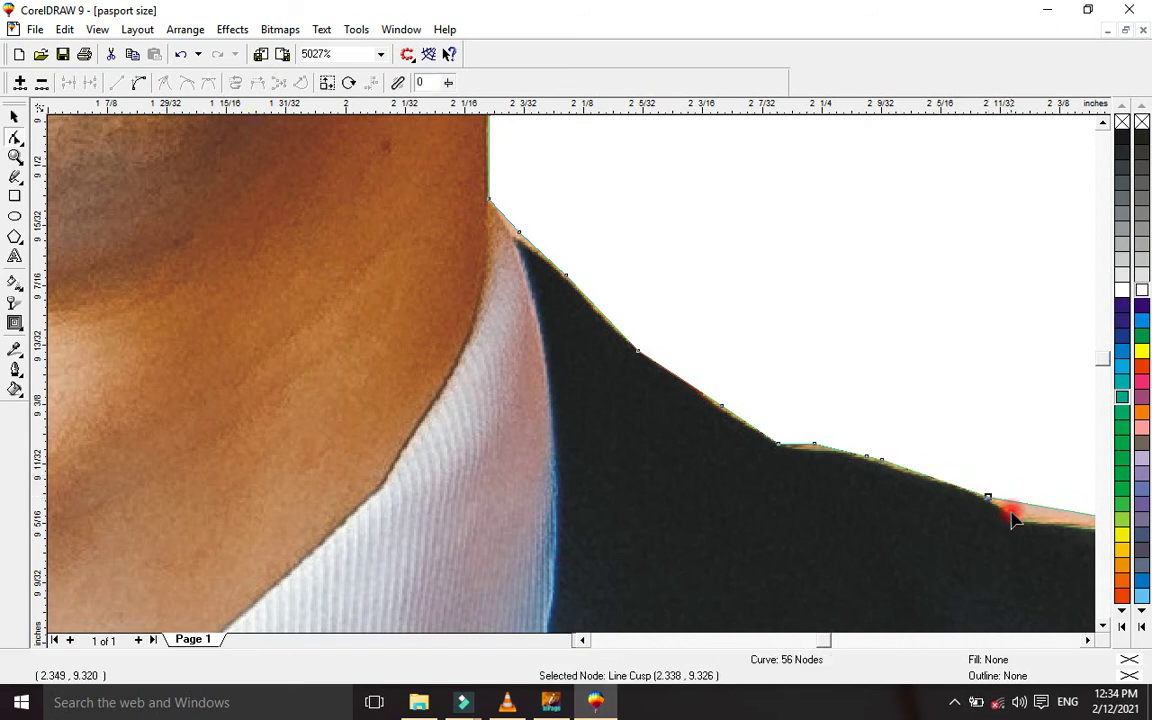
Add nodes on the outer part of the right-hand shoulder and pull them onto the jacket edge out to its corner
{"action": "double_click", "coordinate": [1083, 515]}
{"action": "left_click", "coordinate": [1032, 504]}
{"action": "double_click", "coordinate": [1032, 504]}
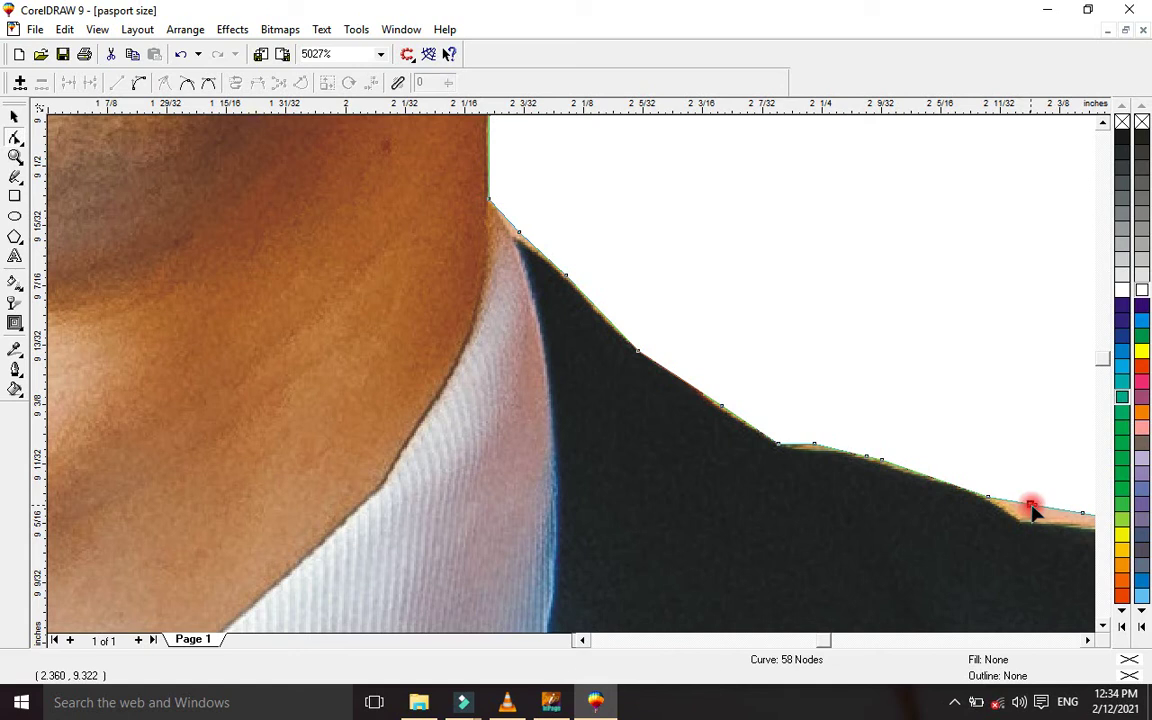
{"action": "mouse_move", "coordinate": [1032, 506]}
{"action": "left_mouse_down"}
{"action": "mouse_move", "coordinate": [1025, 530]}
{"action": "mouse_move", "coordinate": [1075, 535]}
{"action": "mouse_move", "coordinate": [1067, 521]}
{"action": "left_mouse_up"}
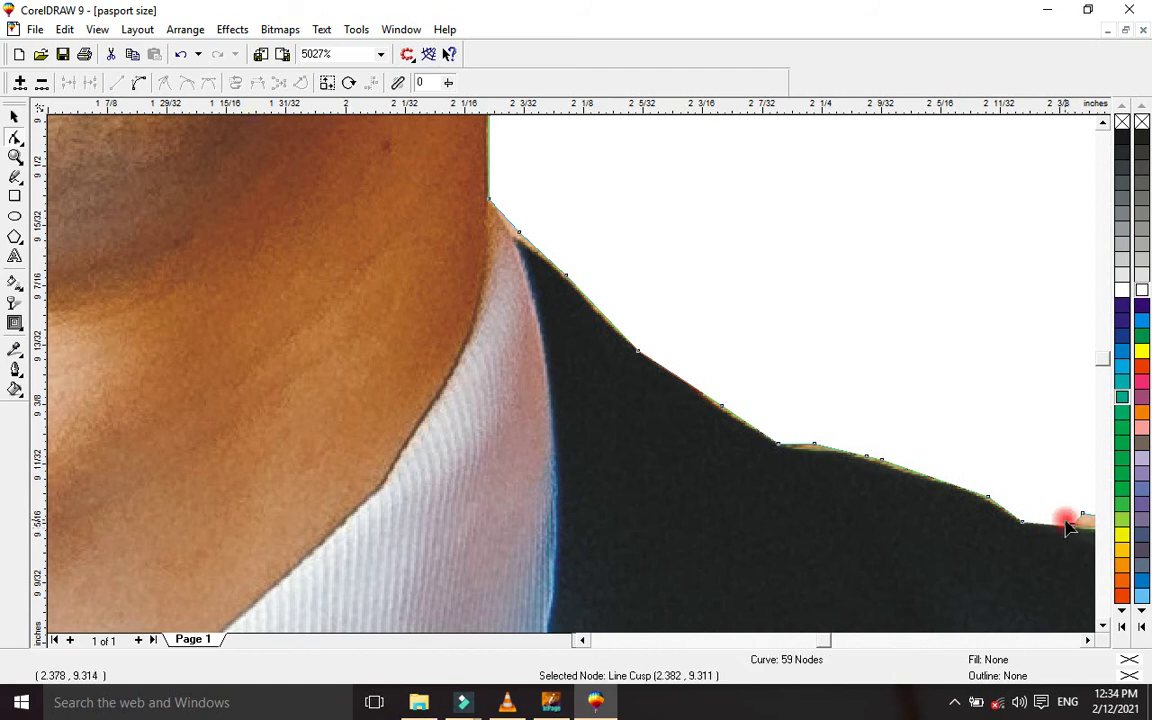
{"action": "left_click", "coordinate": [1089, 641]}
{"action": "left_click", "coordinate": [1089, 641]}
{"action": "left_click", "coordinate": [1089, 641]}
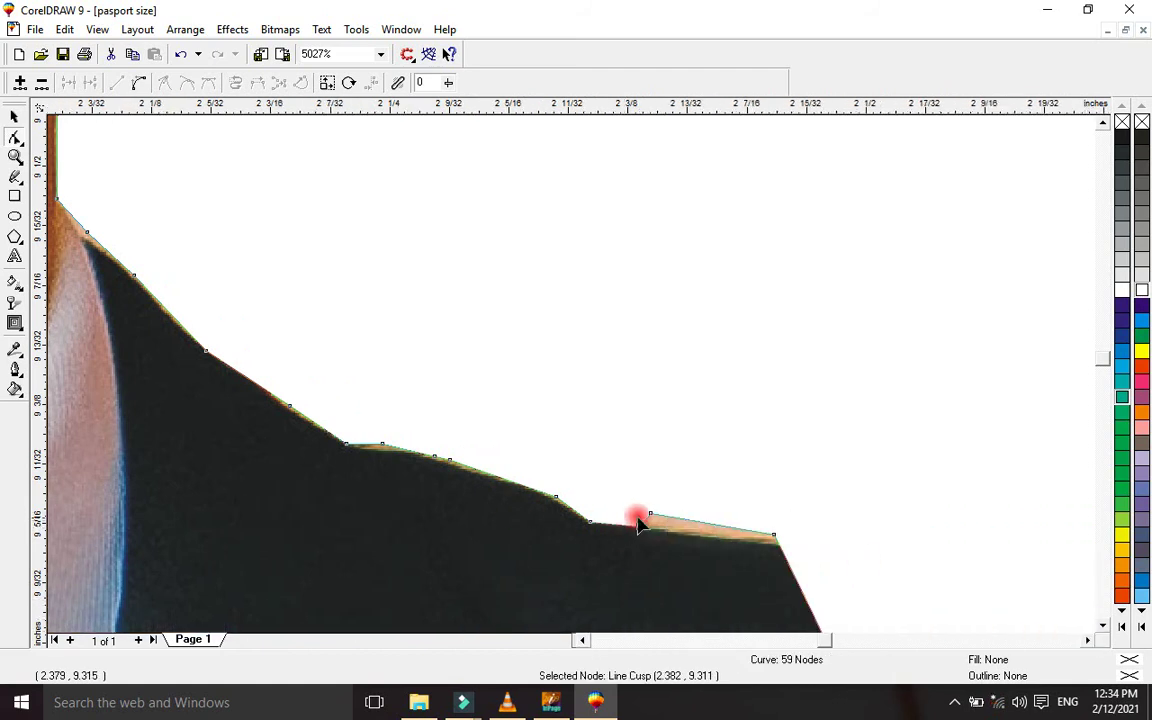
{"action": "left_click_drag", "start_coordinate": [649, 519], "coordinate": [773, 541]}
Examine the finished right-hand shoulder outline and the jacket's edge down to the bottom of the picture
{"action": "left_click", "coordinate": [1102, 626]}
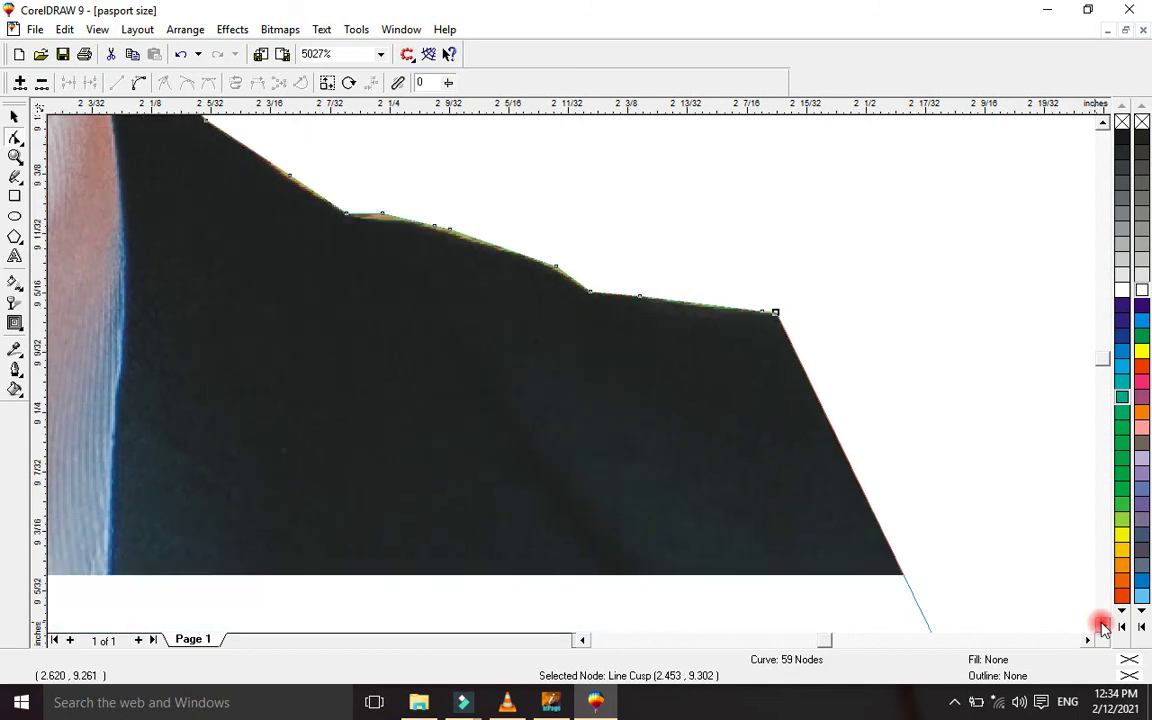
{"action": "left_click", "coordinate": [1102, 626]}
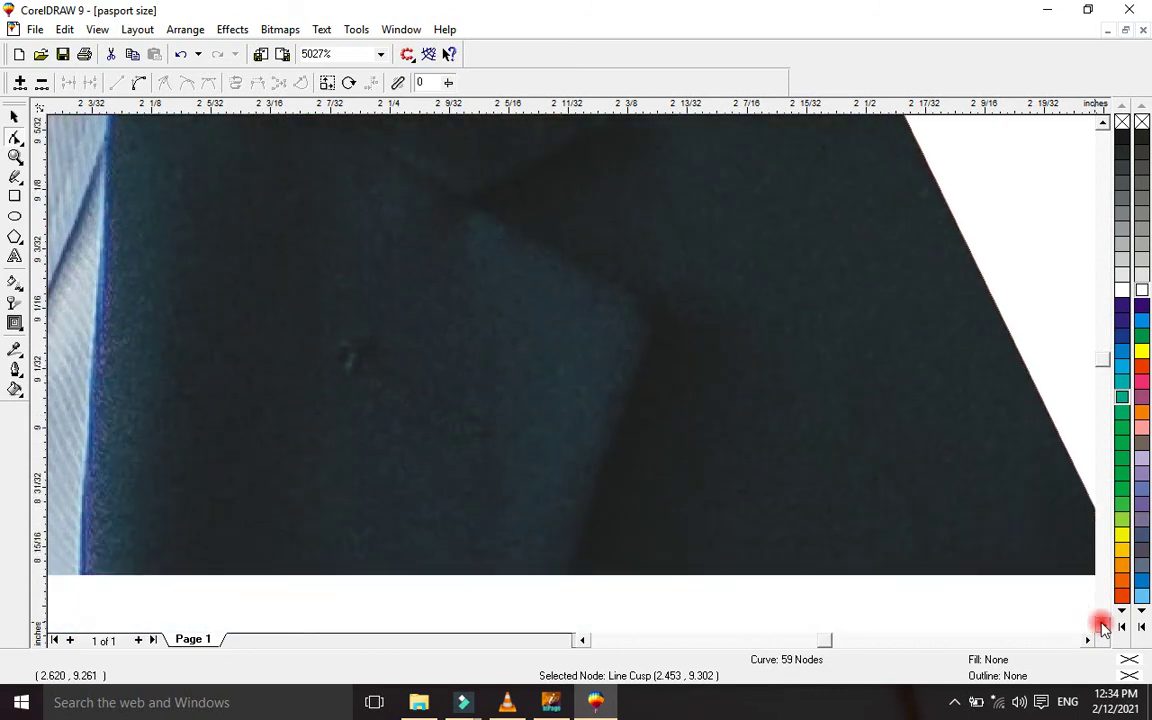
{"action": "left_click", "coordinate": [14, 155]}
{"action": "right_click", "coordinate": [211, 231]}
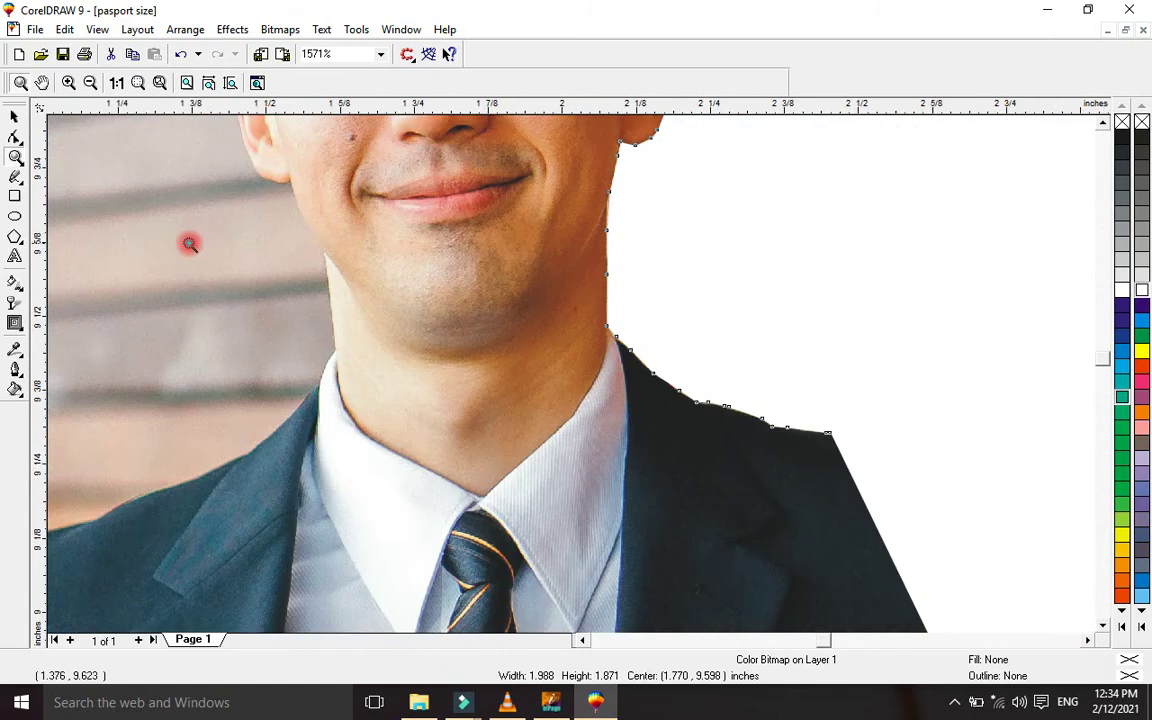
{"action": "left_click", "coordinate": [19, 118]}
{"action": "left_click", "coordinate": [840, 376]}
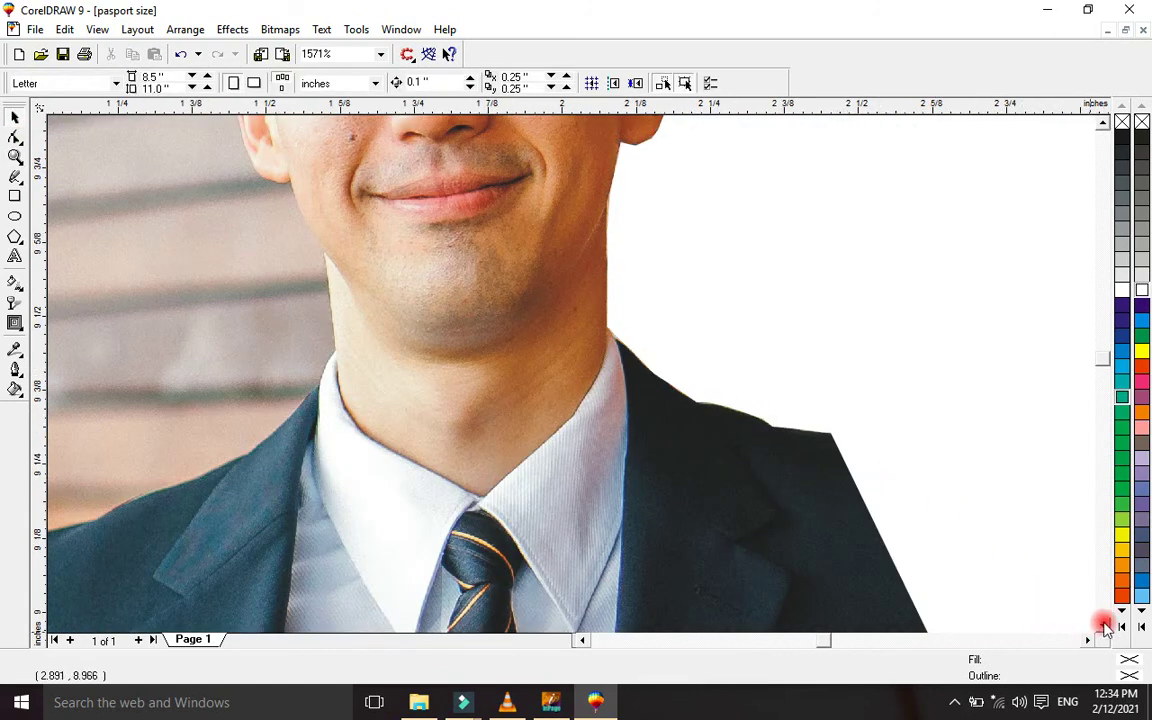
{"action": "left_click_drag", "start_coordinate": [1104, 625], "coordinate": [1104, 625]}
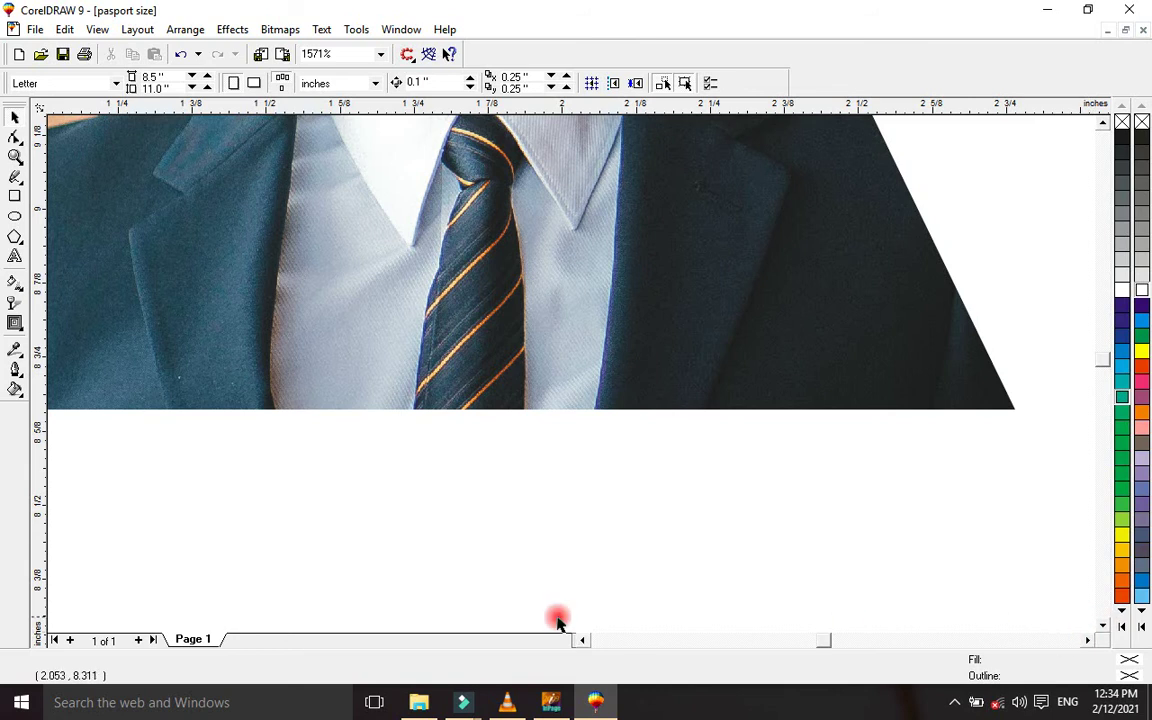
Add nodes on the background's left edge, pull one in beside the left-hand shoulder's top, and add another just below it
{"action": "left_click_drag", "start_coordinate": [585, 642], "coordinate": [585, 642]}
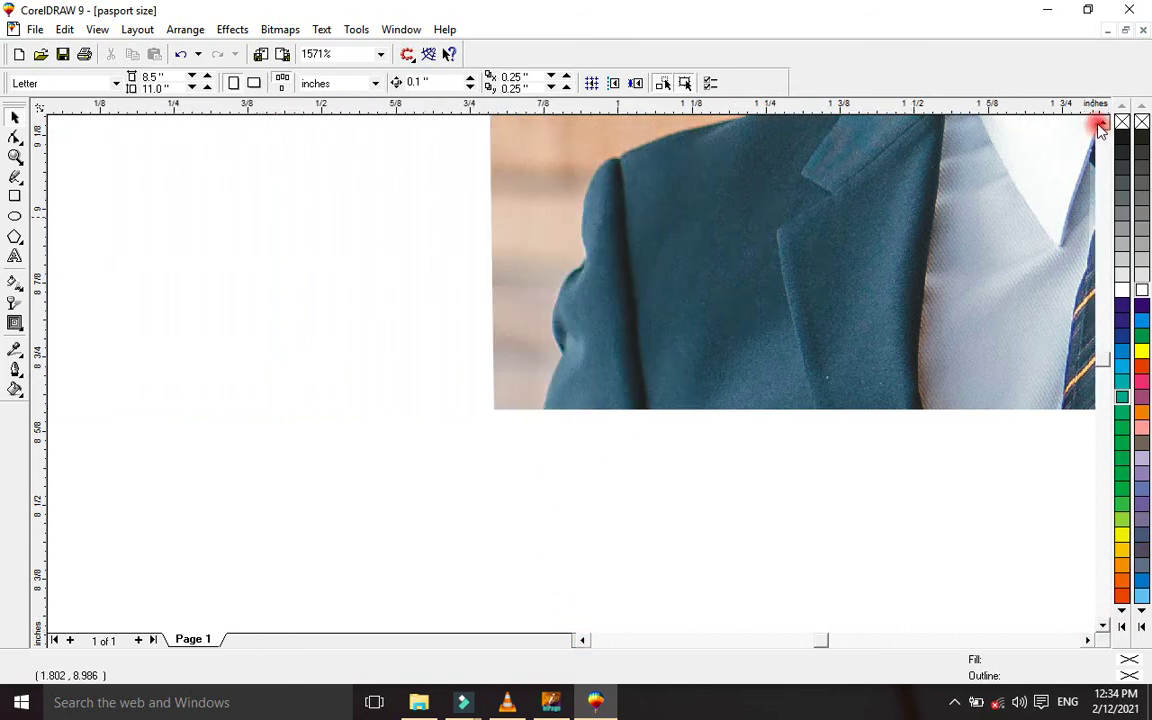
{"action": "left_click_drag", "start_coordinate": [1104, 121], "coordinate": [1104, 121]}
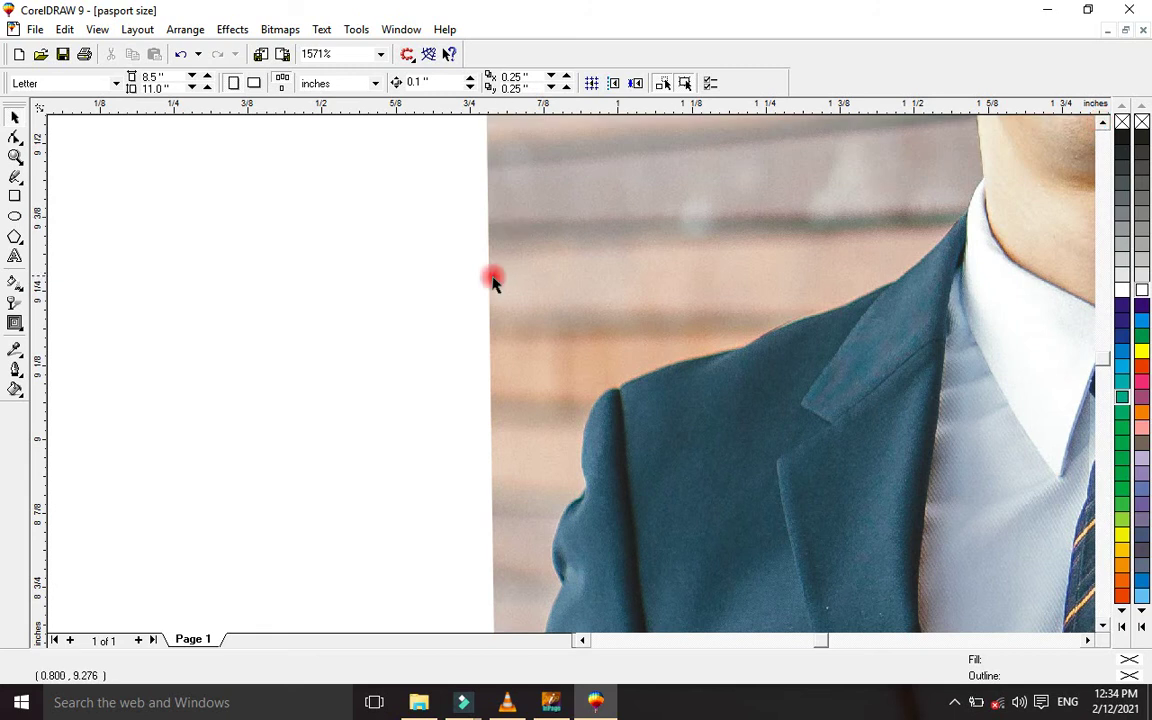
{"action": "left_click", "coordinate": [522, 289]}
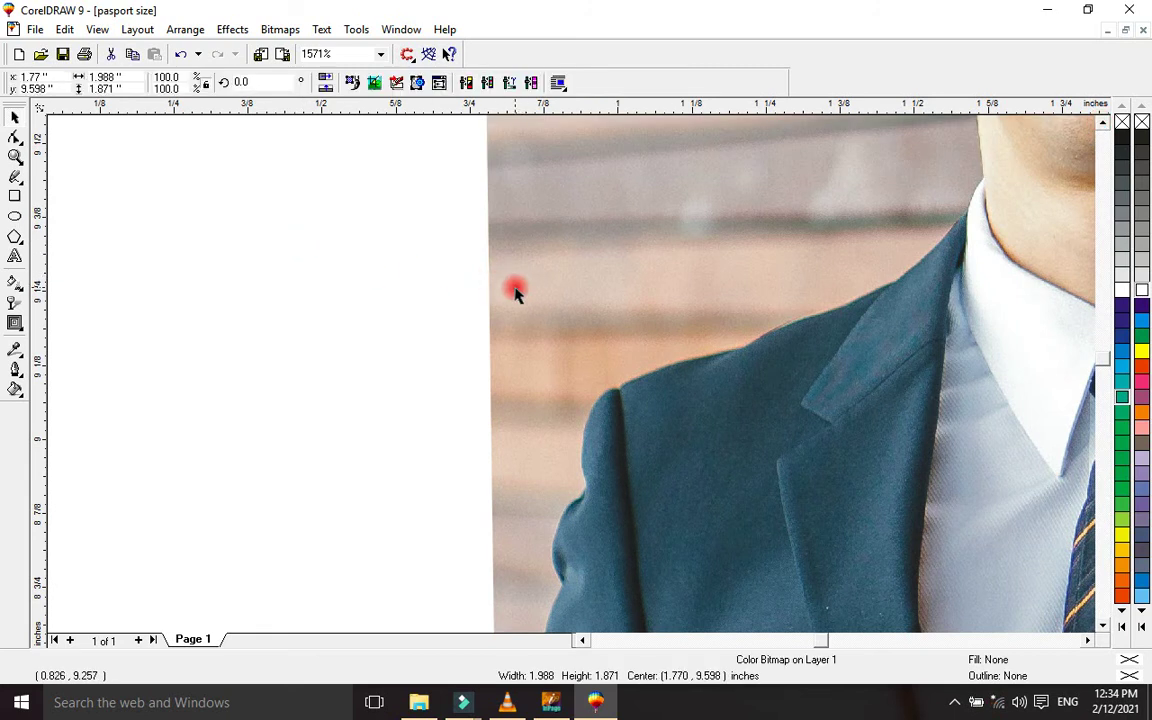
{"action": "key", "text": "F10"}
{"action": "left_click", "coordinate": [490, 302]}
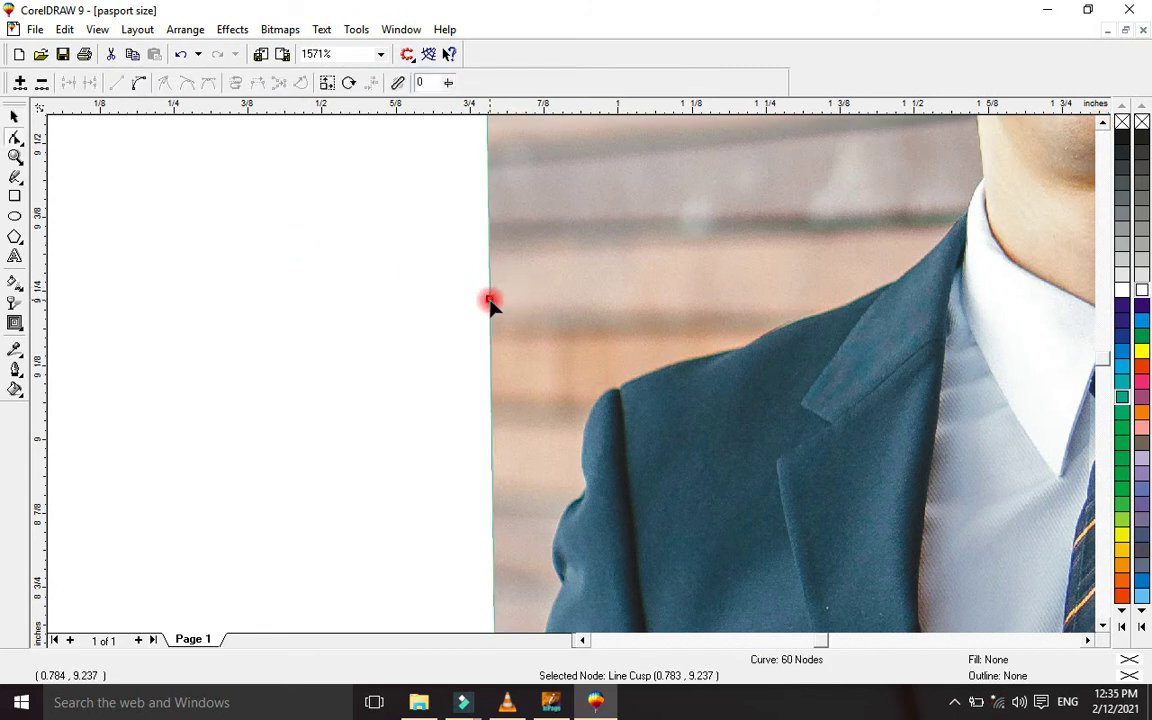
{"action": "left_click_drag", "start_coordinate": [490, 302], "coordinate": [495, 309]}
{"action": "left_click", "coordinate": [494, 228]}
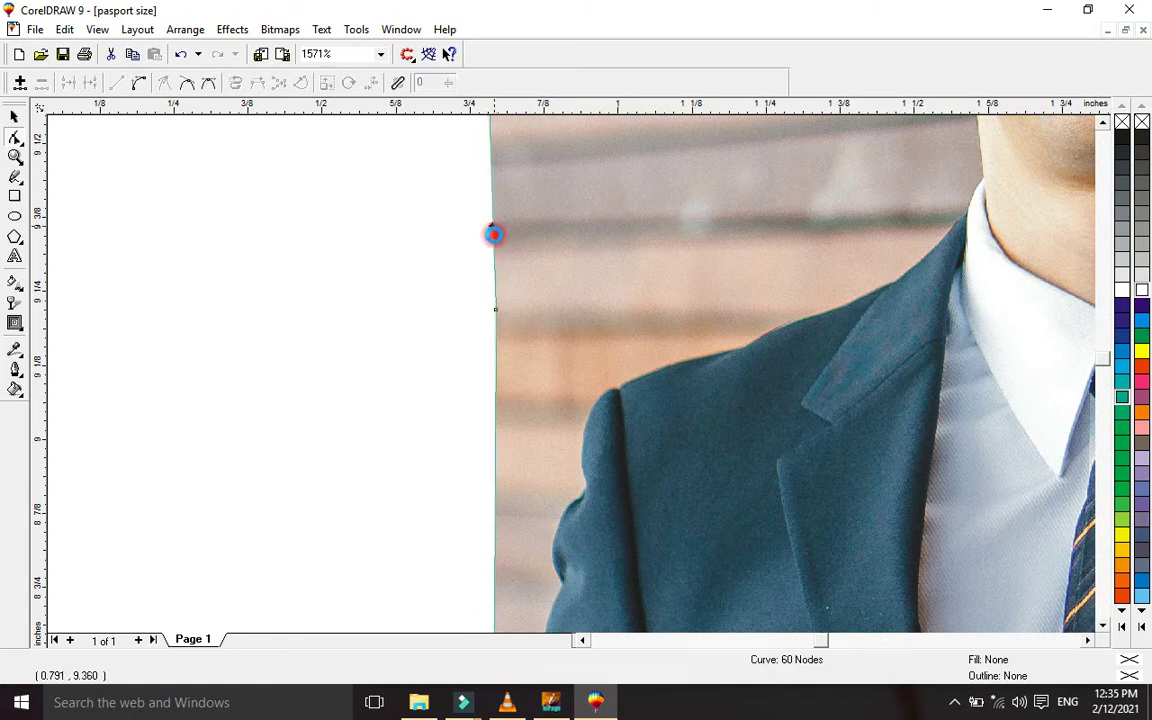
{"action": "key", "text": "plus"}
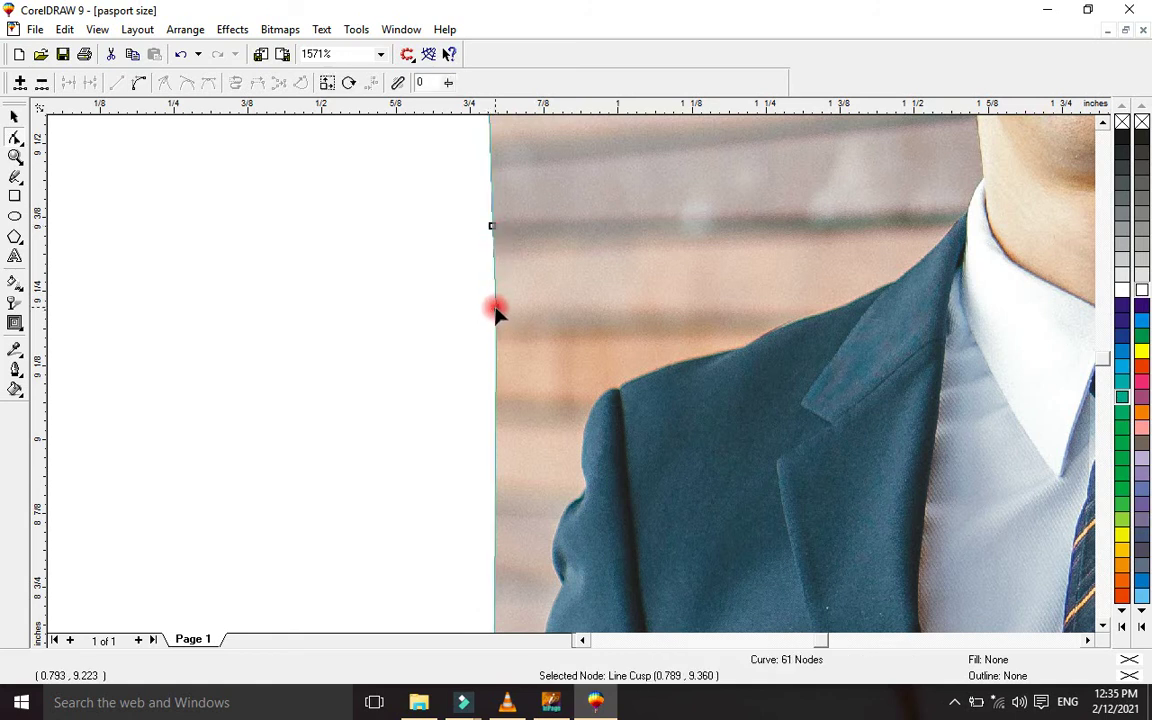
{"action": "left_click_drag", "start_coordinate": [495, 310], "coordinate": [573, 377]}
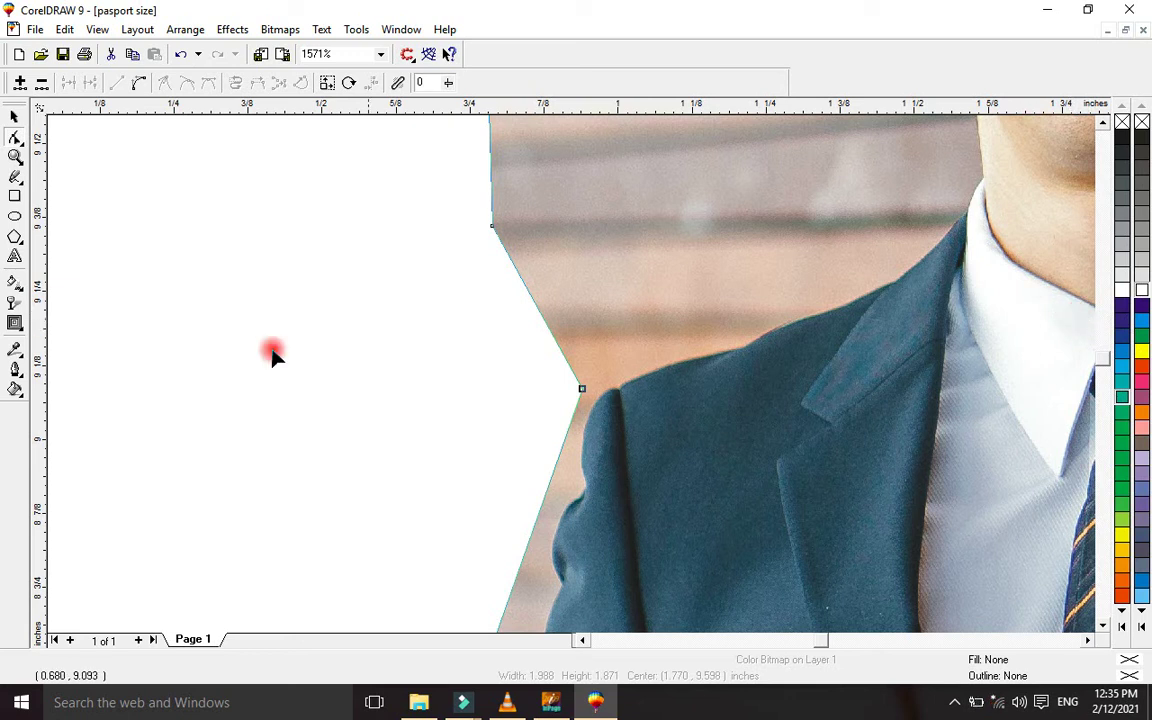
{"action": "left_click", "coordinate": [580, 389]}
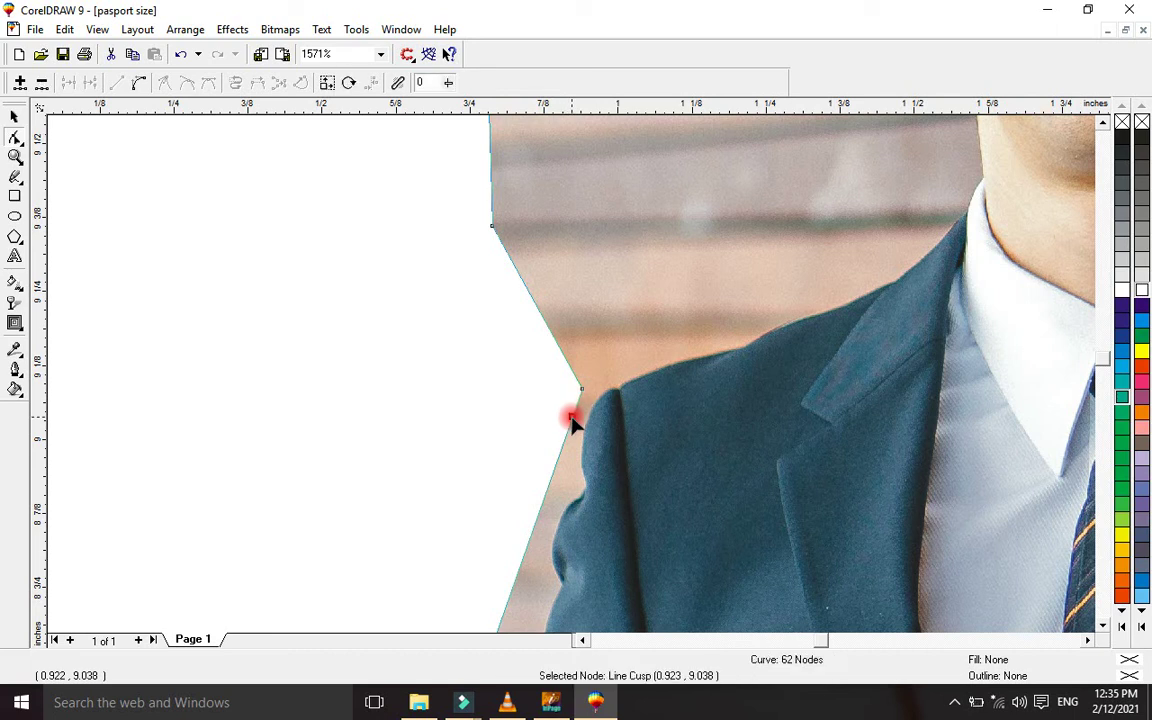
Add nodes beside the left-hand sleeve and pull them onto the jacket edge from just below the shoulder's top down to the fold
{"action": "left_click_drag", "start_coordinate": [570, 417], "coordinate": [579, 438]}
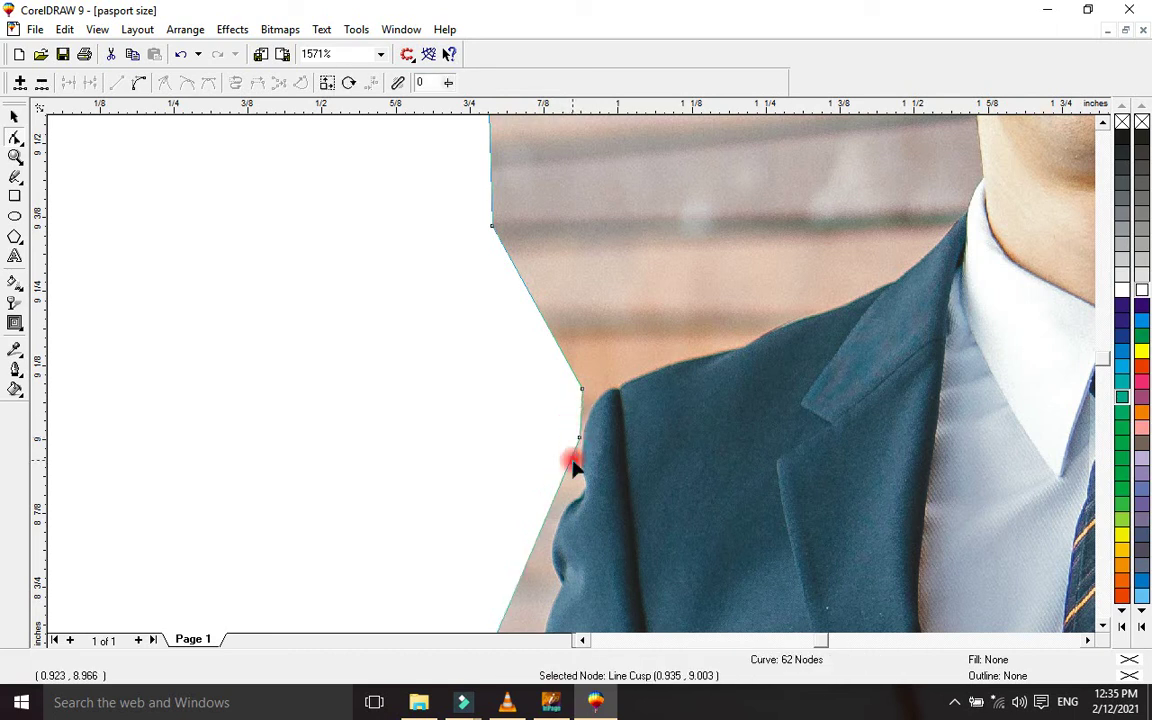
{"action": "left_click", "coordinate": [549, 514]}
{"action": "left_click_drag", "start_coordinate": [549, 514], "coordinate": [555, 527]}
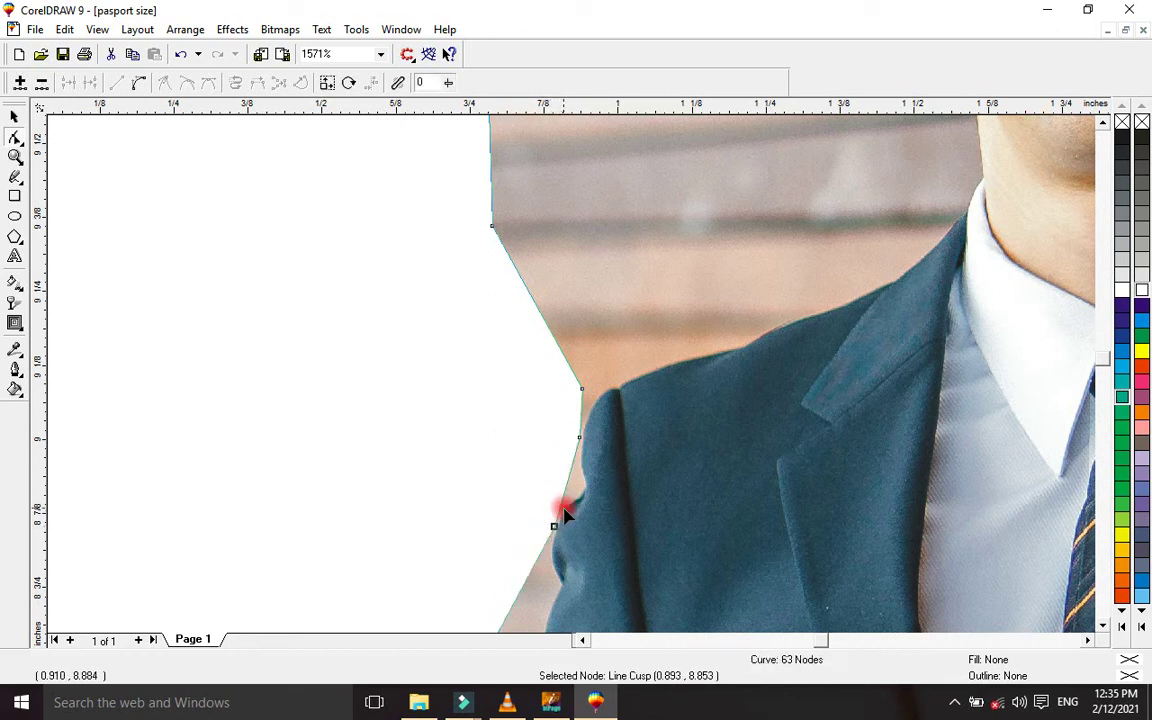
{"action": "double_click", "coordinate": [559, 506]}
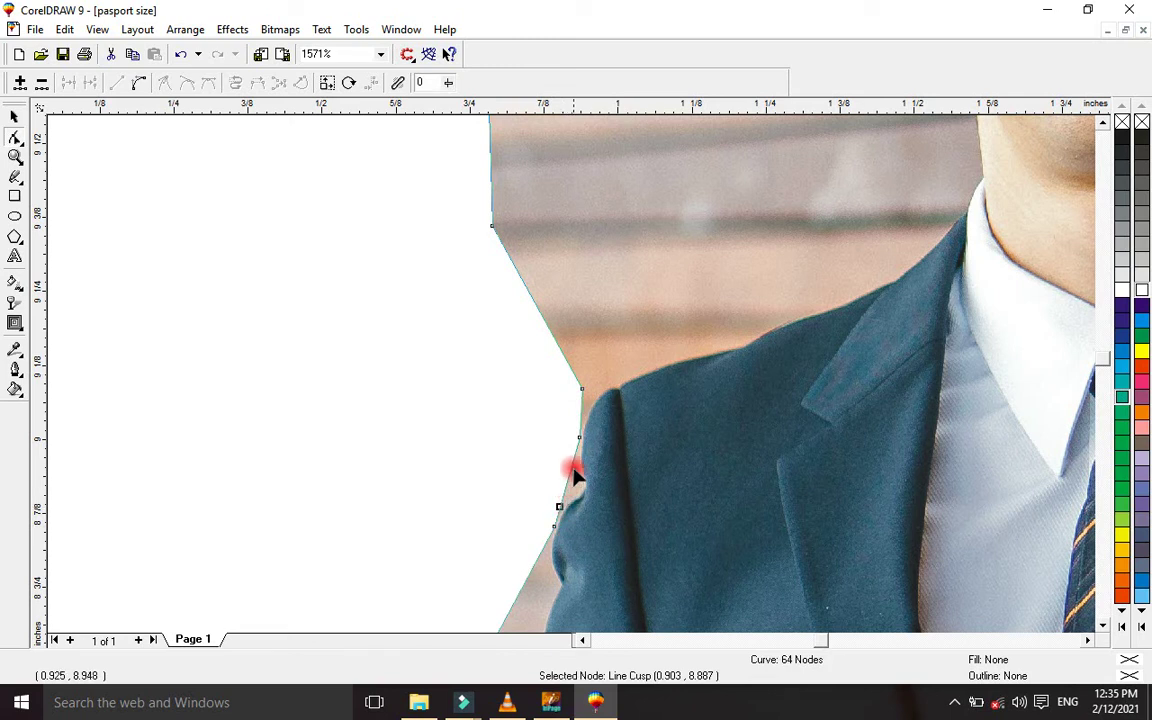
{"action": "mouse_move", "coordinate": [577, 452]}
{"action": "left_mouse_down"}
{"action": "mouse_move", "coordinate": [580, 482]}
{"action": "mouse_move", "coordinate": [564, 508]}
{"action": "mouse_move", "coordinate": [585, 478]}
{"action": "mouse_move", "coordinate": [581, 494]}
{"action": "mouse_move", "coordinate": [585, 432]}
{"action": "left_mouse_up"}
{"action": "left_click", "coordinate": [585, 430]}
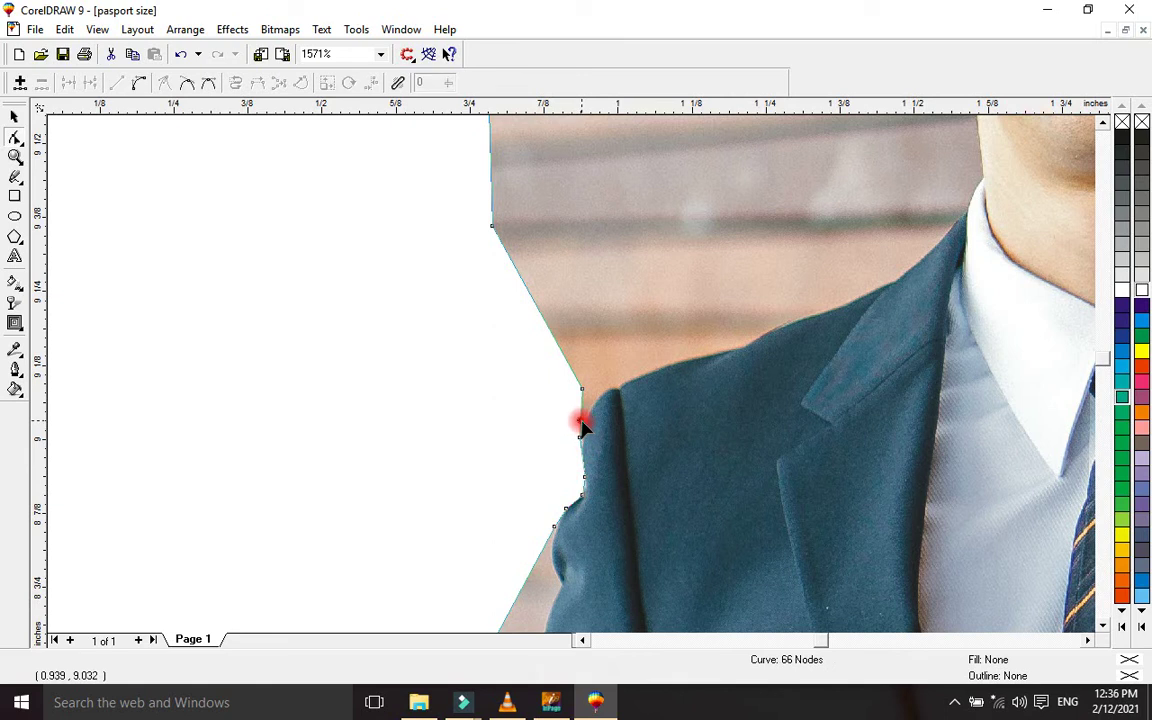
{"action": "double_click", "coordinate": [583, 425]}
{"action": "left_click", "coordinate": [581, 418]}
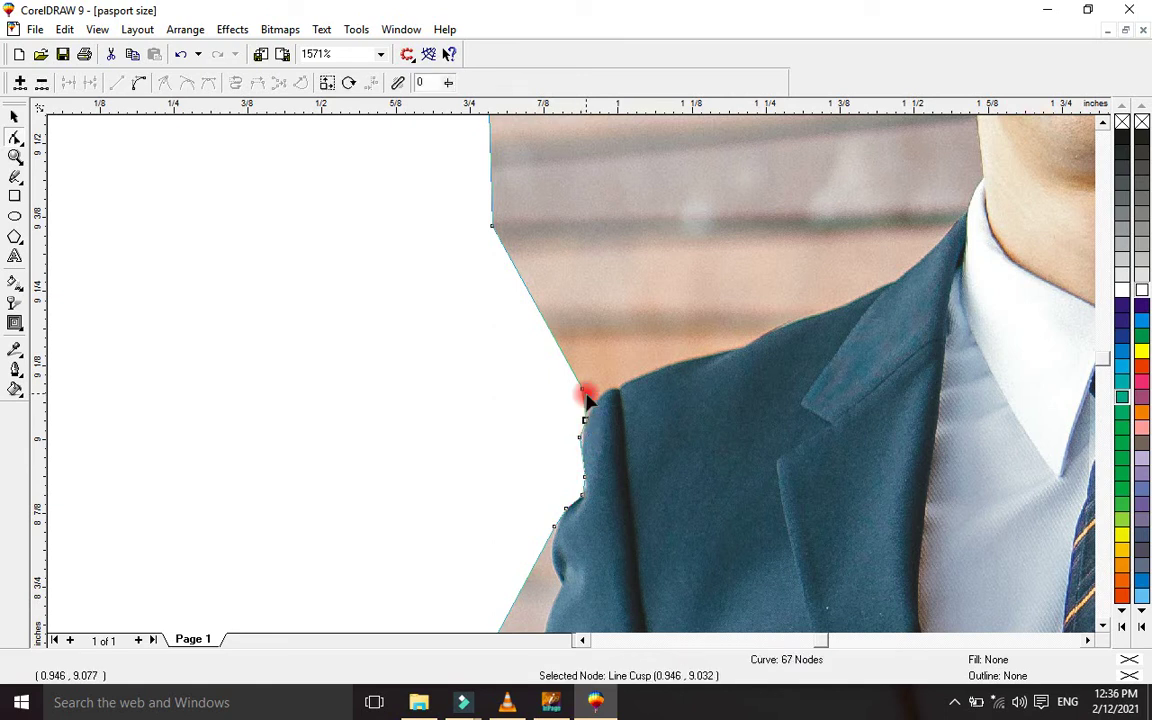
Add nodes along the top of the left-hand shoulder and pull them onto the jacket edge up to the start of the lapel
{"action": "left_click_drag", "start_coordinate": [585, 396], "coordinate": [896, 282]}
{"action": "left_click", "coordinate": [588, 378]}
{"action": "double_click", "coordinate": [738, 334]}
{"action": "double_click", "coordinate": [802, 308]}
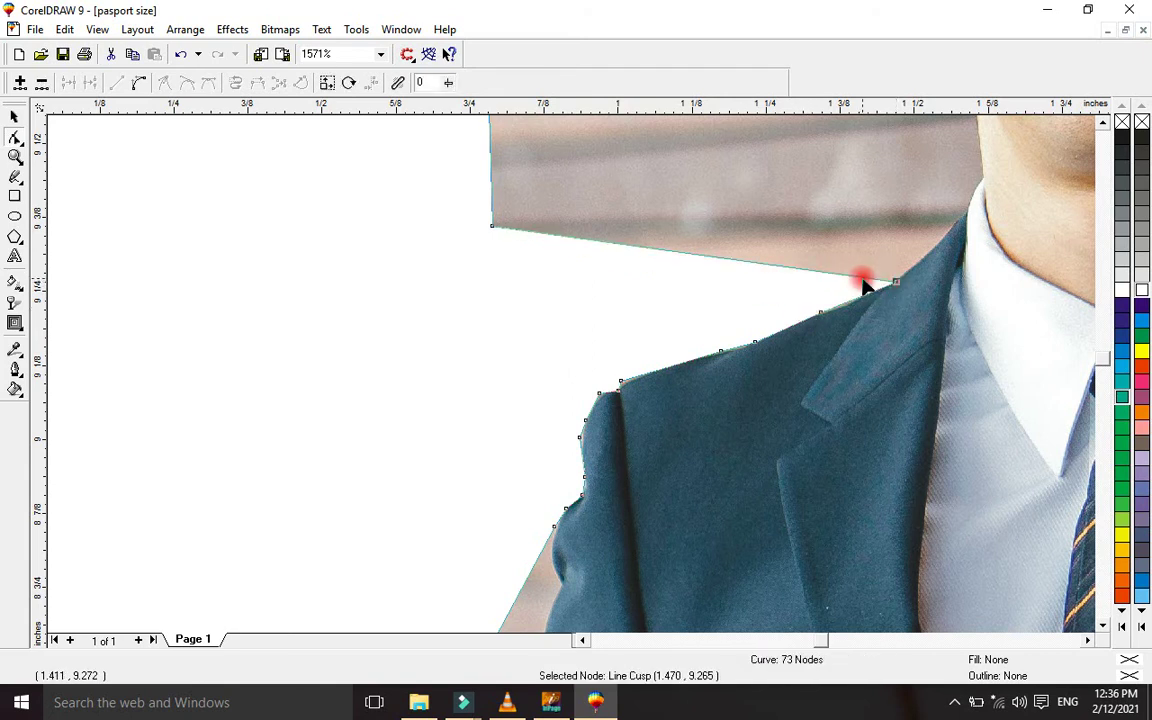
Add nodes beside the lapel and pull them up along its edge onto the side of the white shirt collar
{"action": "left_click", "coordinate": [870, 278]}
{"action": "double_click", "coordinate": [867, 277]}
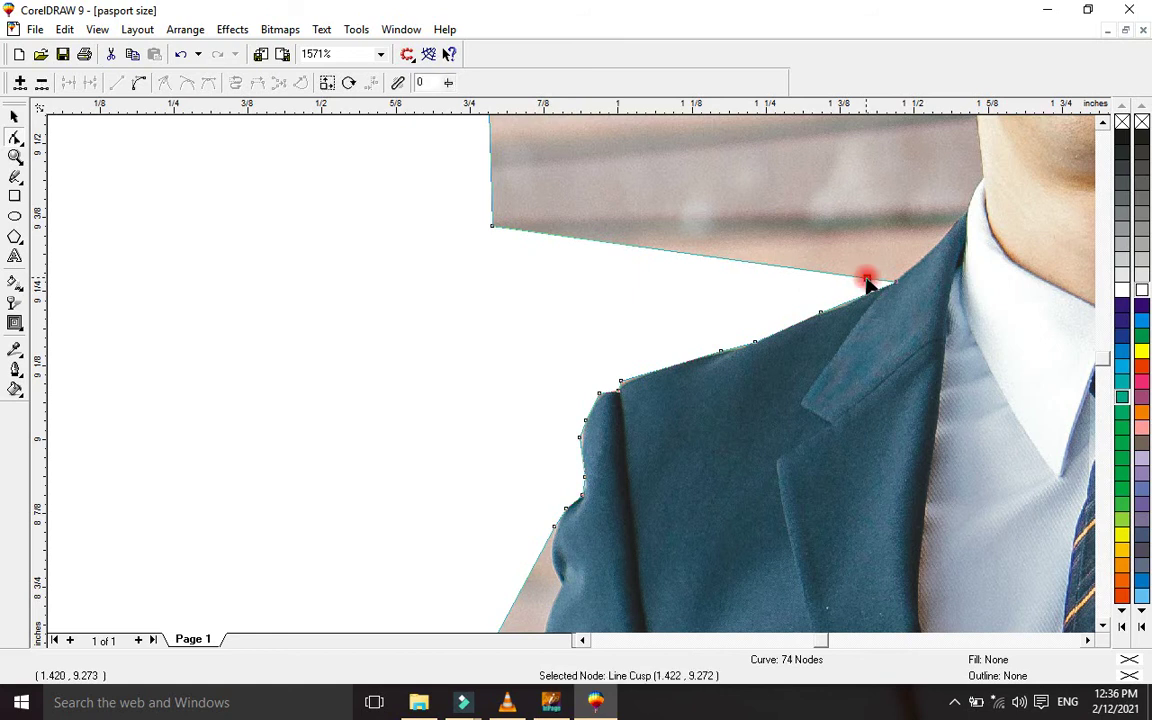
{"action": "left_click_drag", "start_coordinate": [867, 277], "coordinate": [962, 219]}
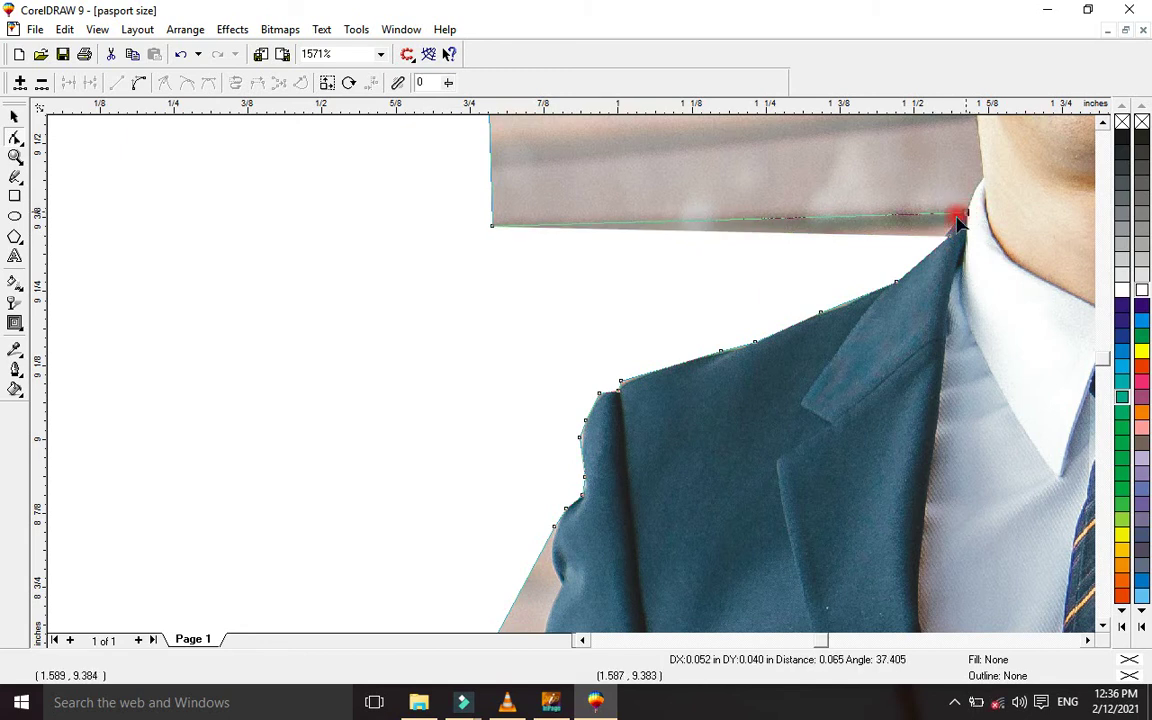
{"action": "left_click", "coordinate": [893, 232]}
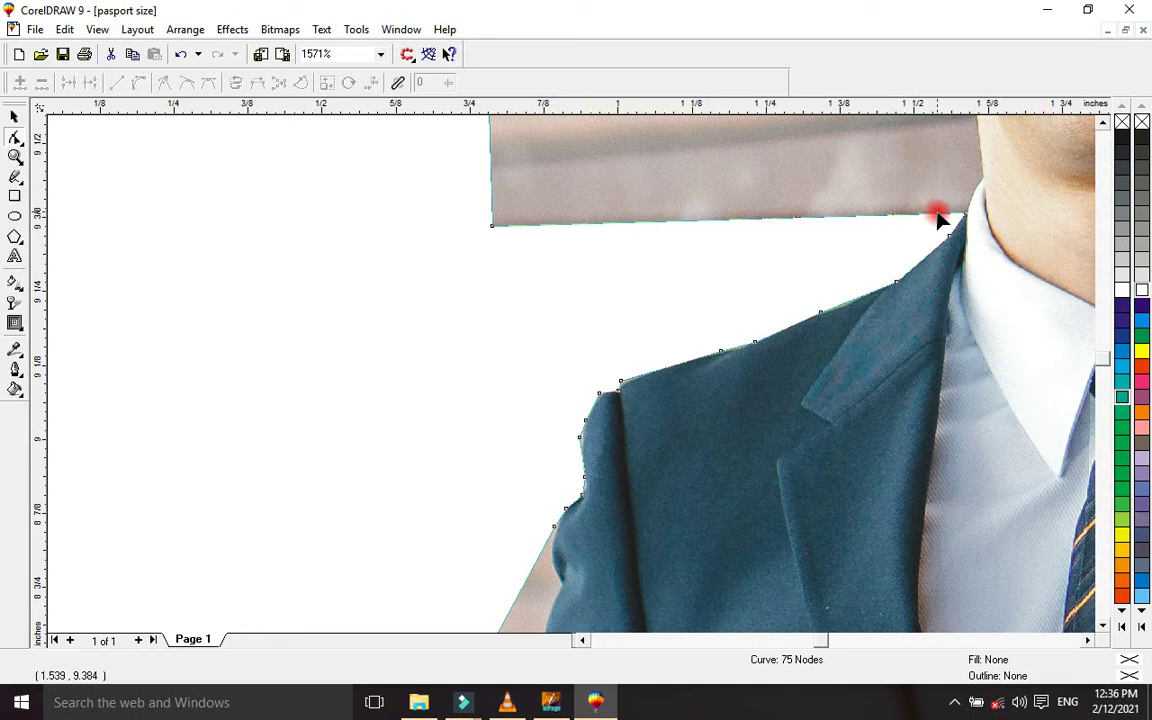
{"action": "double_click", "coordinate": [938, 218]}
{"action": "left_click", "coordinate": [962, 185]}
{"action": "left_click_drag", "start_coordinate": [935, 220], "coordinate": [972, 190]}
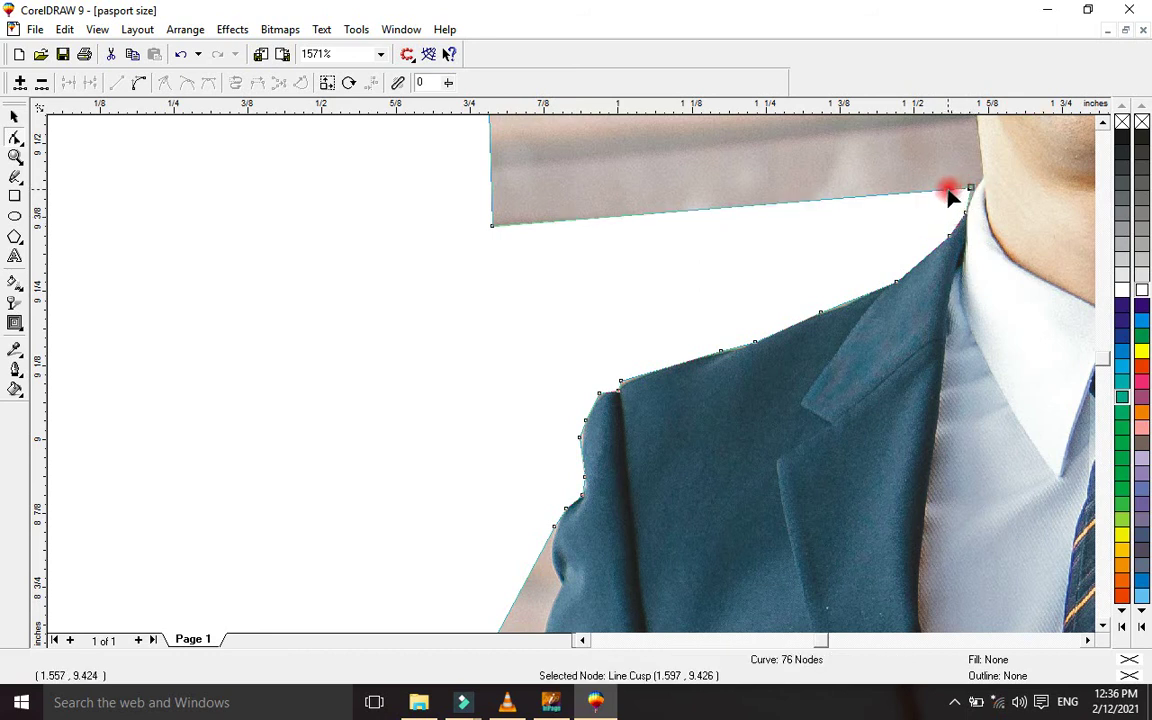
Add a node higher on the background's left edge, move the one below it to the collar's top, and fit the lower neck
{"action": "double_click", "coordinate": [491, 143]}
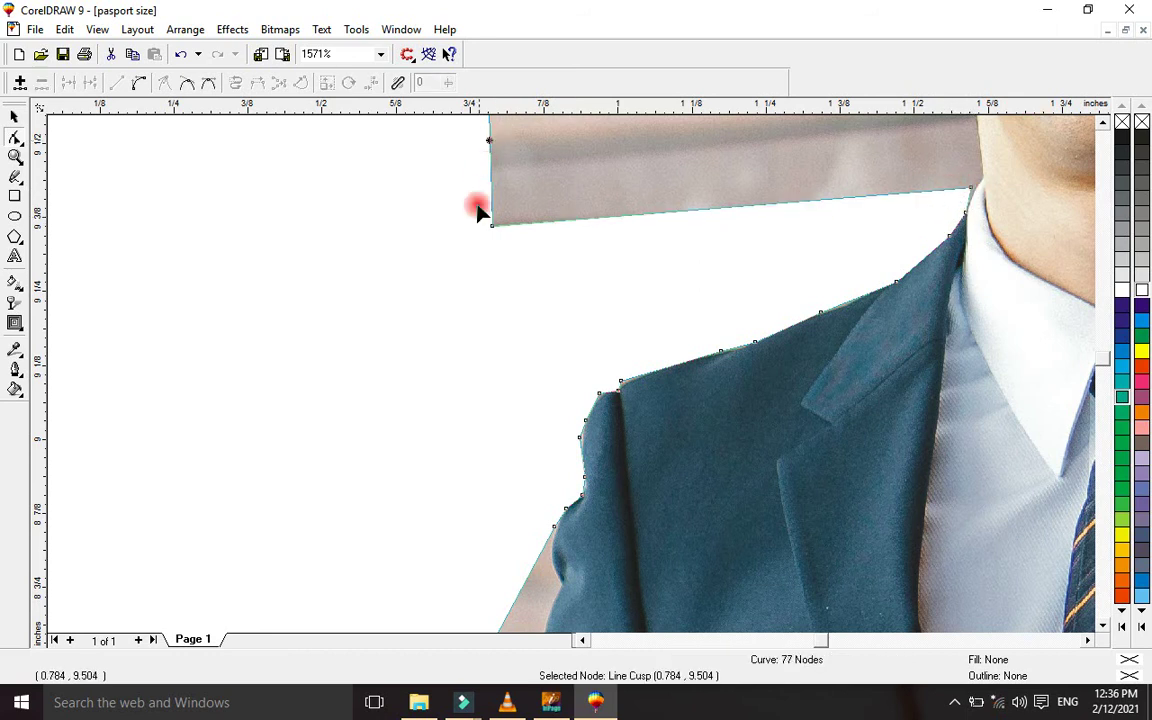
{"action": "left_click_drag", "start_coordinate": [492, 226], "coordinate": [982, 176]}
{"action": "double_click", "coordinate": [976, 155]}
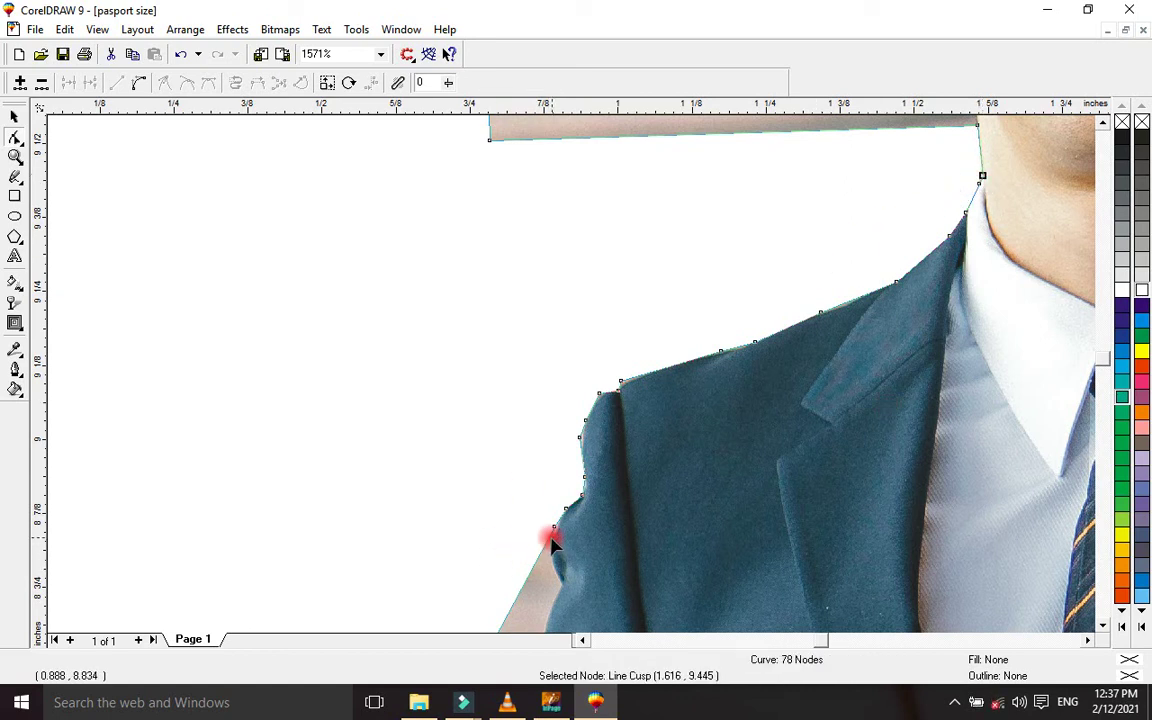
Add nodes along the lower left-hand sleeve and pull them onto the jacket edge down to the bottom of the picture
{"action": "left_click_drag", "start_coordinate": [542, 542], "coordinate": [553, 565]}
{"action": "double_click", "coordinate": [525, 597]}
{"action": "left_click_drag", "start_coordinate": [540, 583], "coordinate": [543, 517]}
{"action": "double_click", "coordinate": [514, 614]}
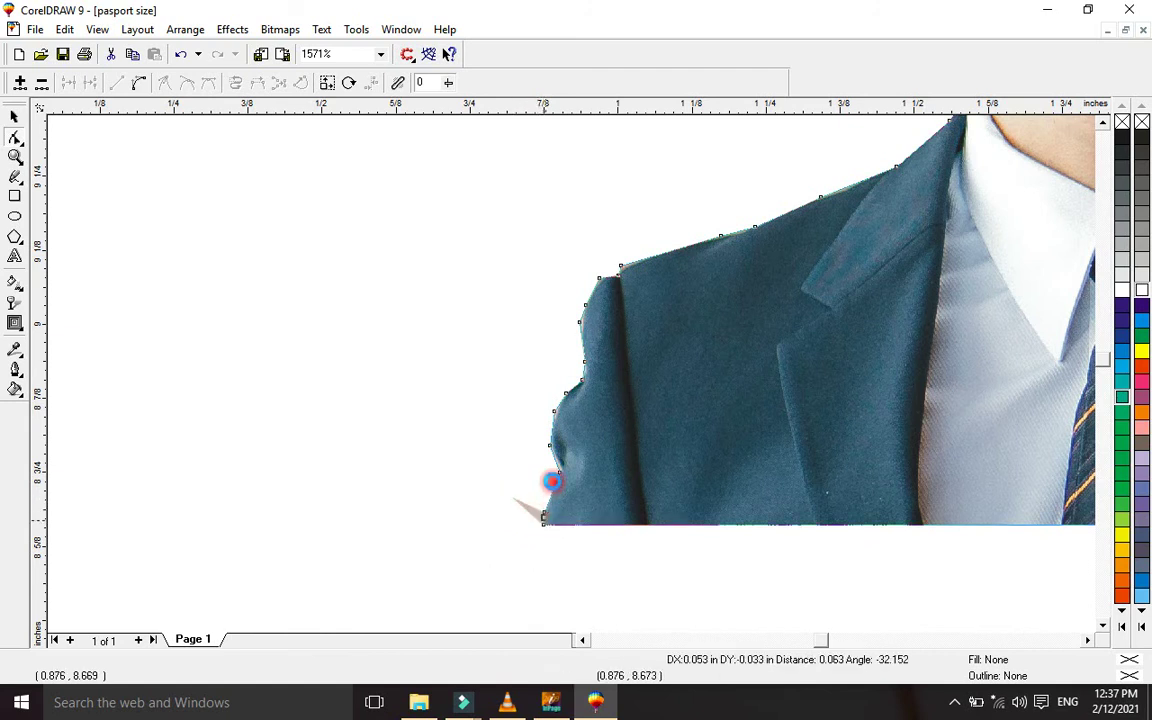
{"action": "left_click", "coordinate": [520, 458]}
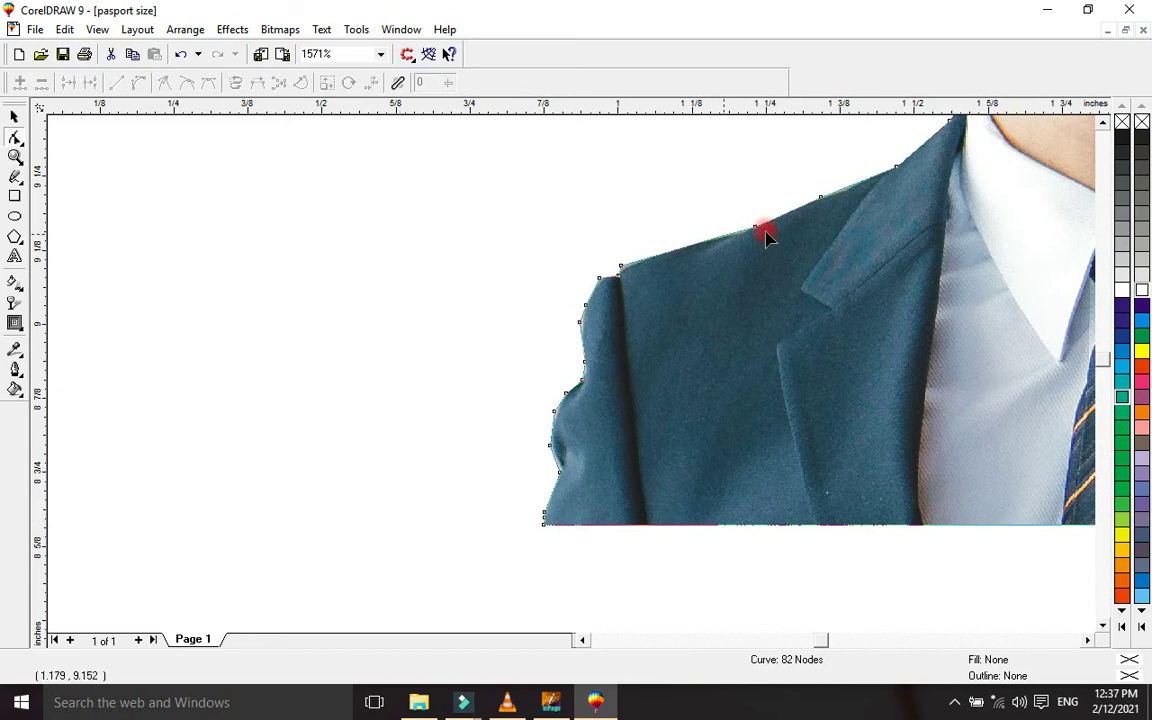
Add nodes beside the upper neck and pull them onto the jaw's edge up to the bottom of the left-hand ear
{"action": "left_click_drag", "start_coordinate": [1105, 122], "coordinate": [1109, 120]}
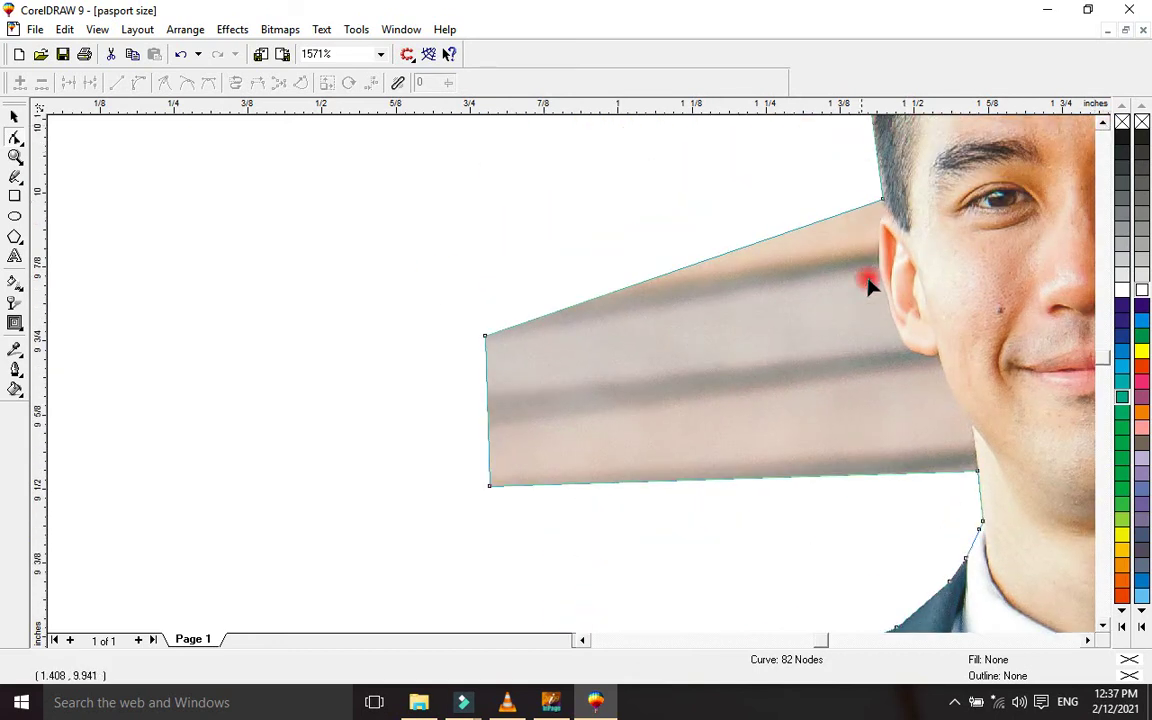
{"action": "double_click", "coordinate": [940, 478]}
{"action": "left_click_drag", "start_coordinate": [941, 473], "coordinate": [910, 367]}
{"action": "double_click", "coordinate": [956, 430]}
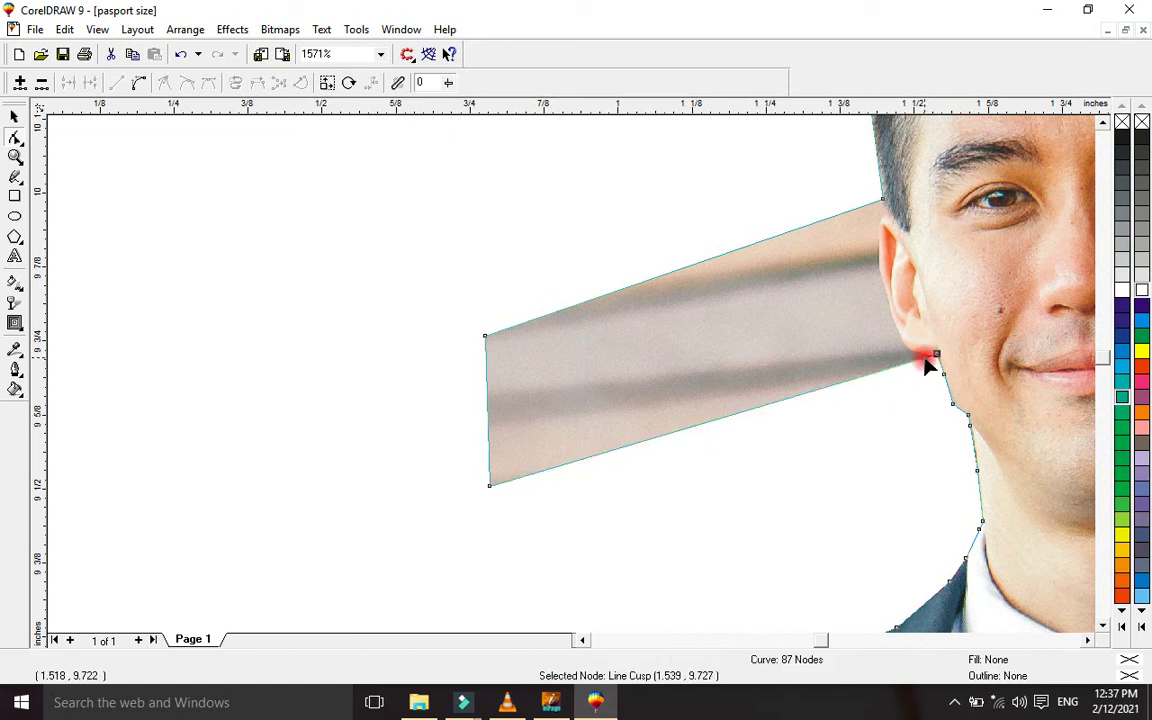
Add outline nodes under the earlobe and pull the outer corner nodes against the left-hand ear to crop away the background strip
{"action": "double_click", "coordinate": [929, 360]}
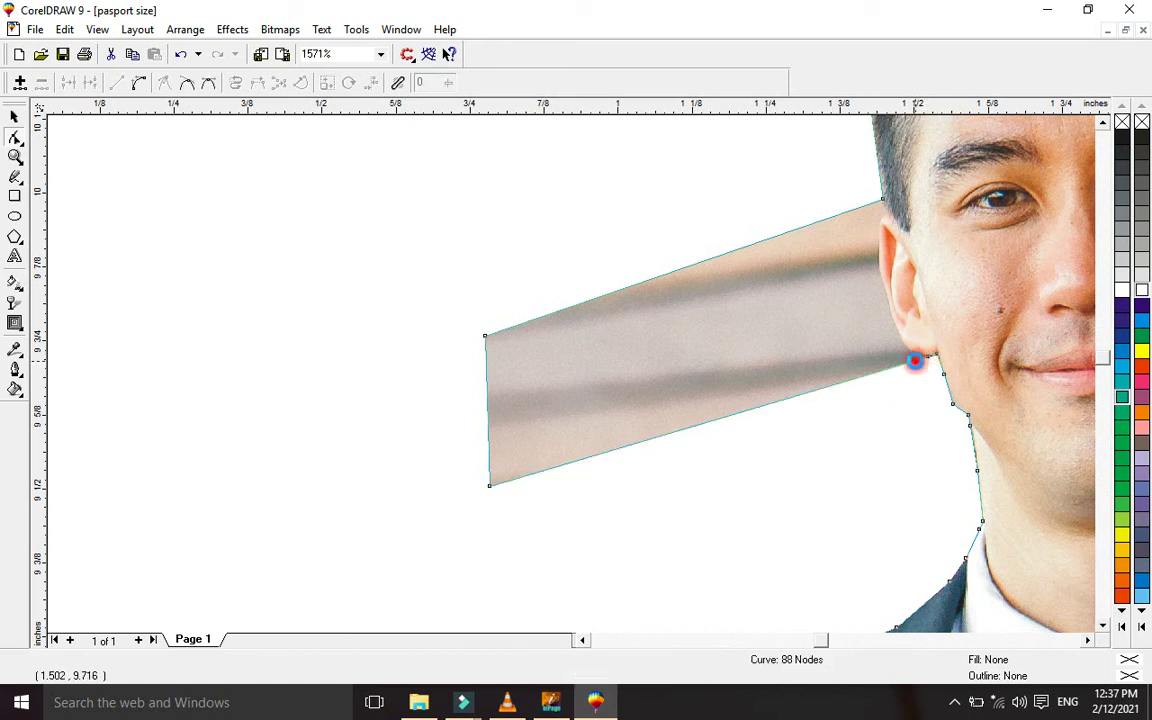
{"action": "double_click", "coordinate": [916, 364]}
{"action": "left_click_drag", "start_coordinate": [916, 364], "coordinate": [884, 300]}
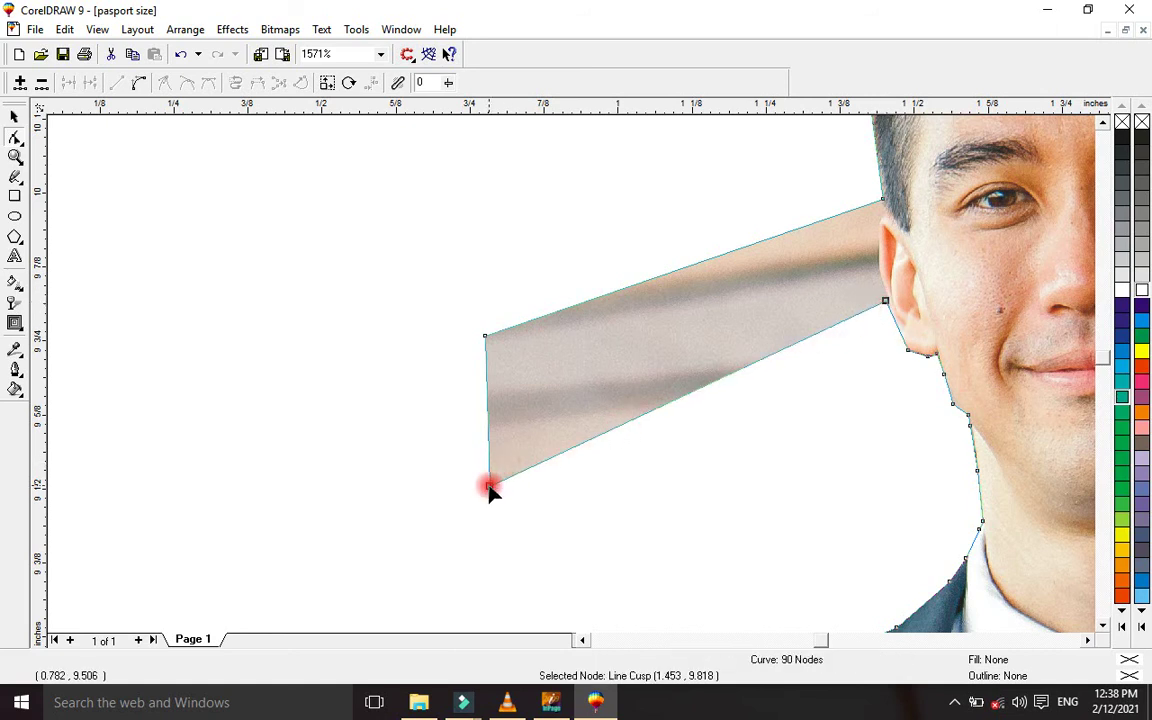
{"action": "left_click_drag", "start_coordinate": [489, 490], "coordinate": [855, 262]}
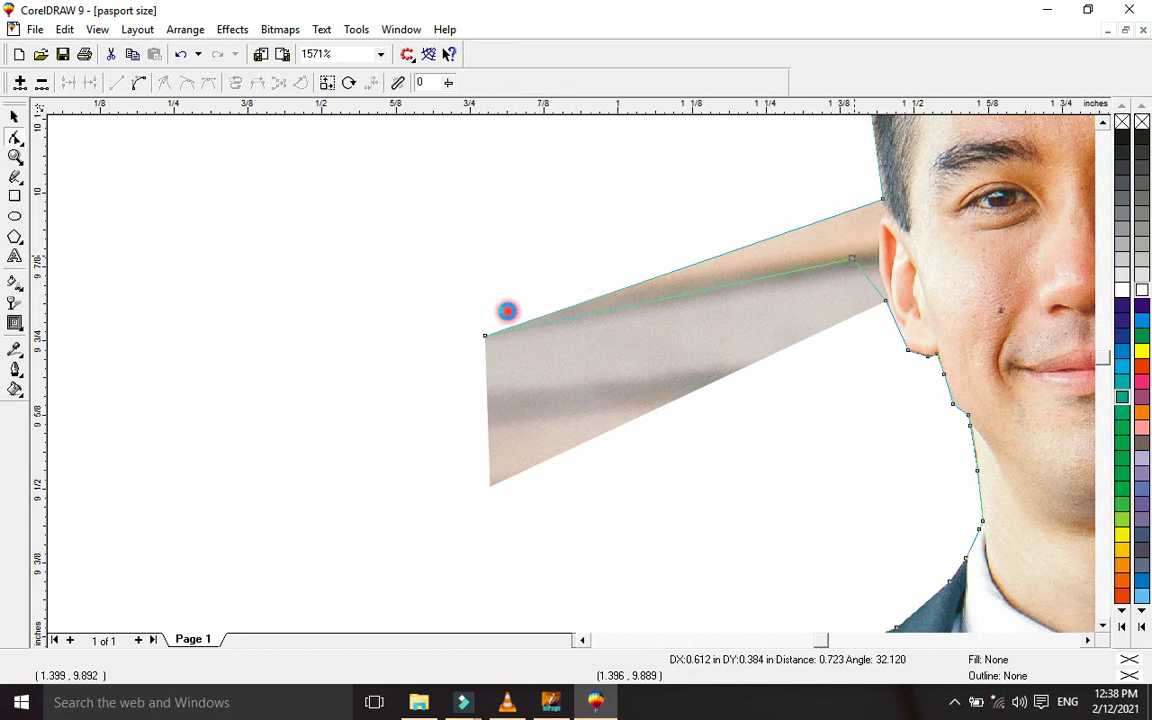
{"action": "left_click_drag", "start_coordinate": [487, 338], "coordinate": [881, 289]}
{"action": "double_click", "coordinate": [870, 253]}
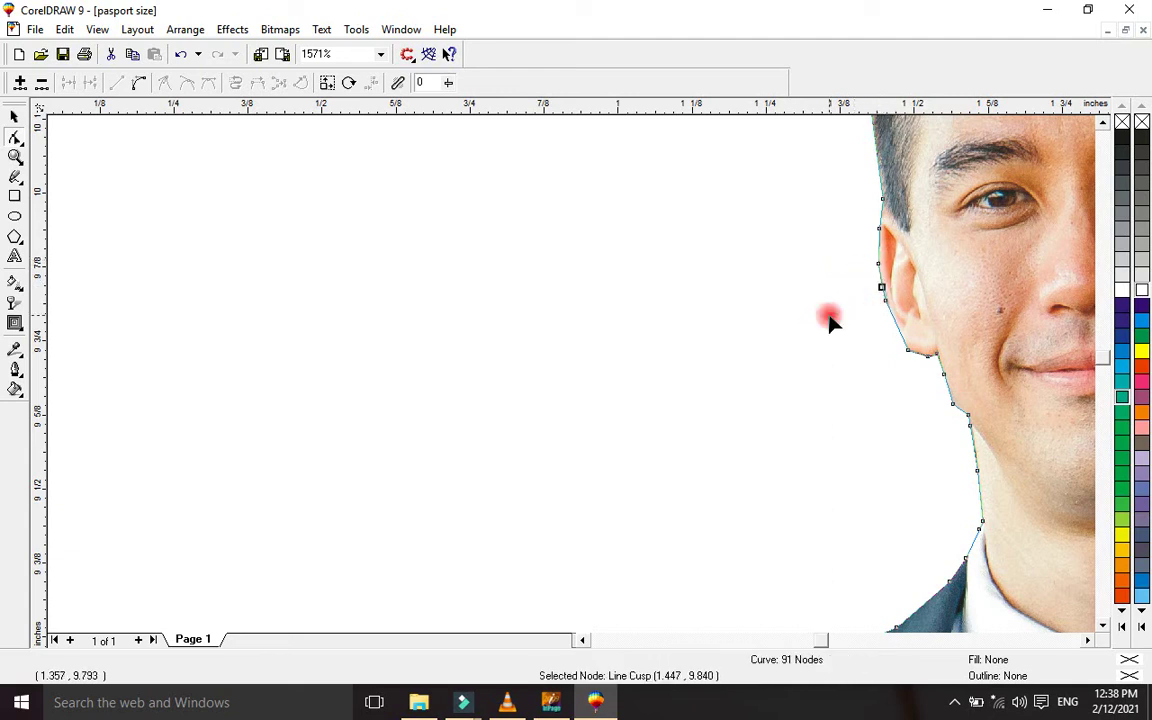
Add and reposition outline nodes along the upper and middle edge of the left-hand ear
{"action": "left_click", "coordinate": [883, 218]}
{"action": "left_click_drag", "start_coordinate": [883, 218], "coordinate": [875, 240]}
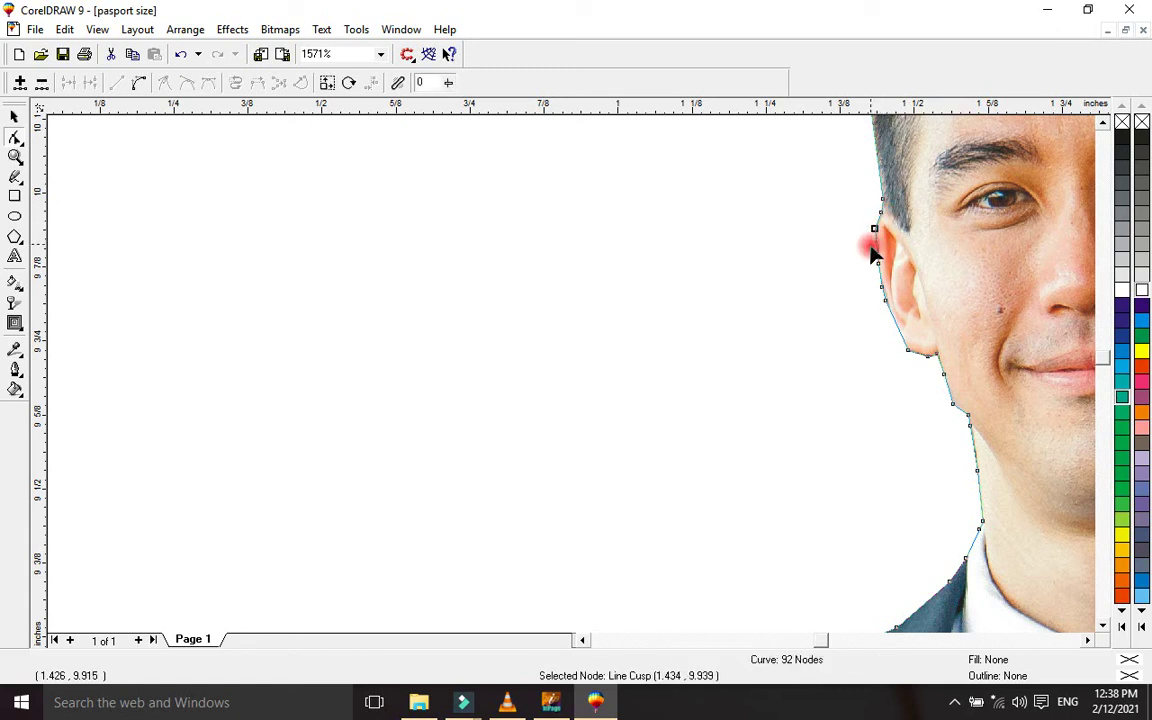
{"action": "double_click", "coordinate": [878, 252]}
{"action": "left_click_drag", "start_coordinate": [877, 251], "coordinate": [873, 277]}
{"action": "left_click", "coordinate": [879, 294]}
{"action": "mouse_move", "coordinate": [881, 292]}
{"action": "left_mouse_down"}
{"action": "mouse_move", "coordinate": [884, 311]}
{"action": "mouse_move", "coordinate": [868, 320]}
{"action": "mouse_move", "coordinate": [888, 315]}
{"action": "mouse_move", "coordinate": [875, 291]}
{"action": "left_mouse_up"}
{"action": "left_click", "coordinate": [870, 295]}
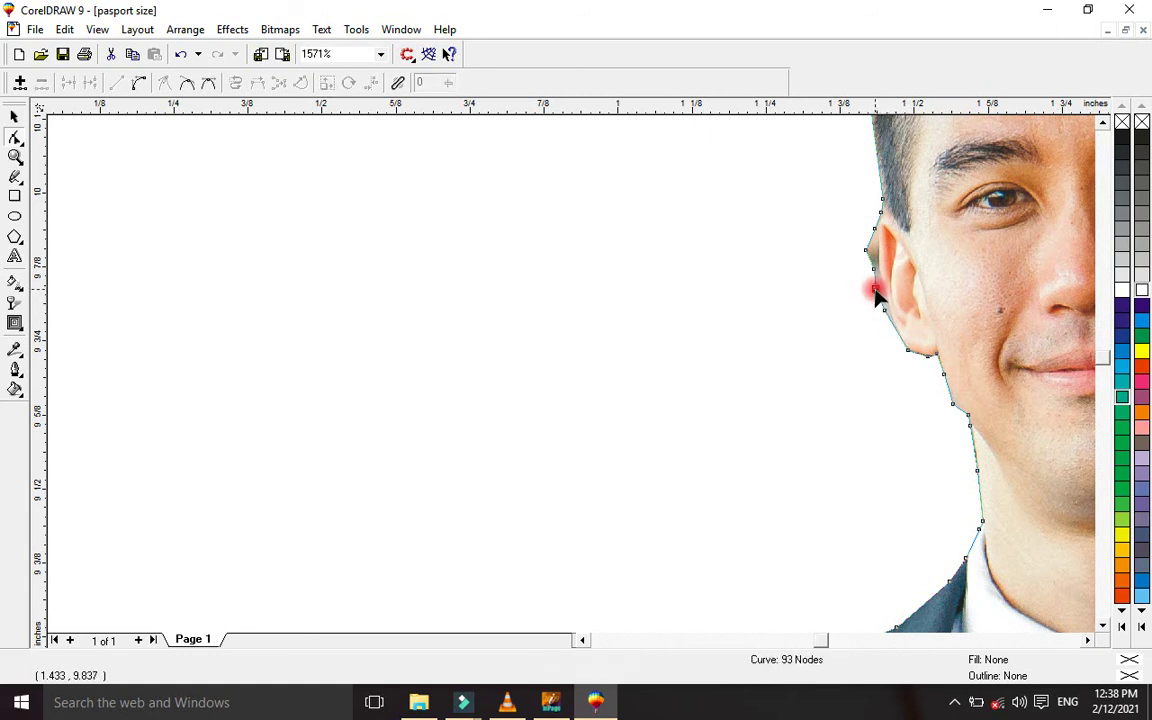
Refine the cut-out around the left-hand ear by adjusting the nodes along its lower edge and where it meets the hair
{"action": "left_click_drag", "start_coordinate": [875, 295], "coordinate": [890, 312]}
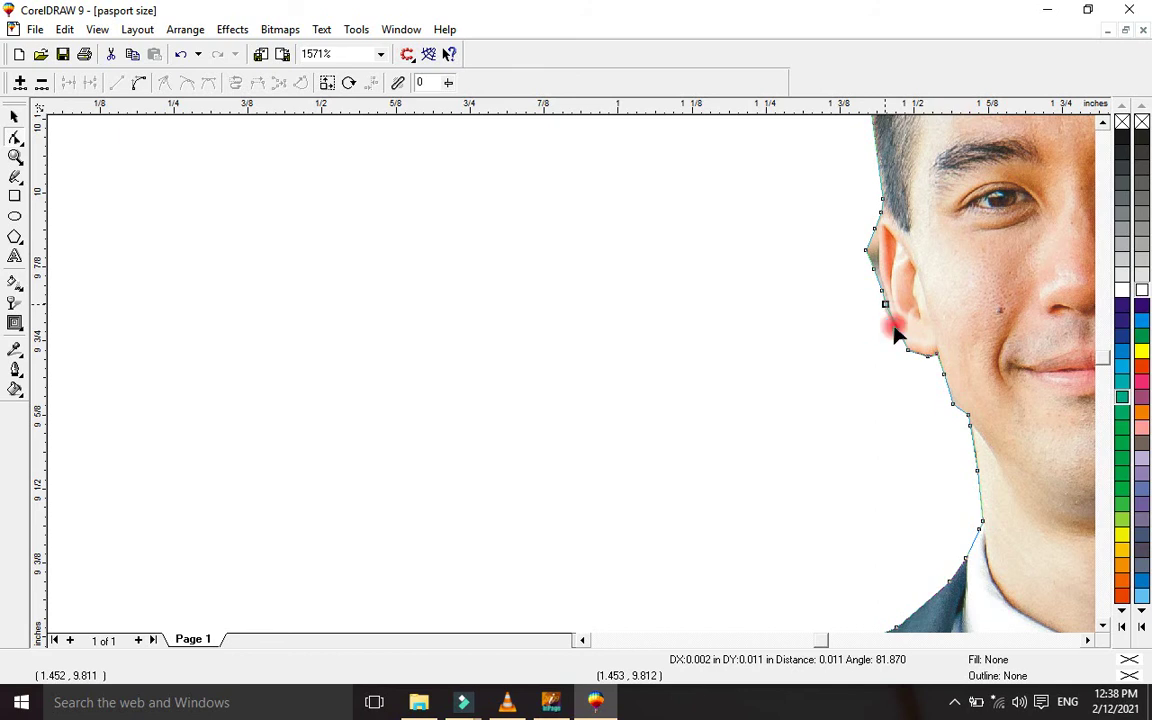
{"action": "double_click", "coordinate": [892, 318]}
{"action": "mouse_move", "coordinate": [892, 317]}
{"action": "left_mouse_down"}
{"action": "mouse_move", "coordinate": [881, 328]}
{"action": "mouse_move", "coordinate": [896, 338]}
{"action": "left_mouse_up"}
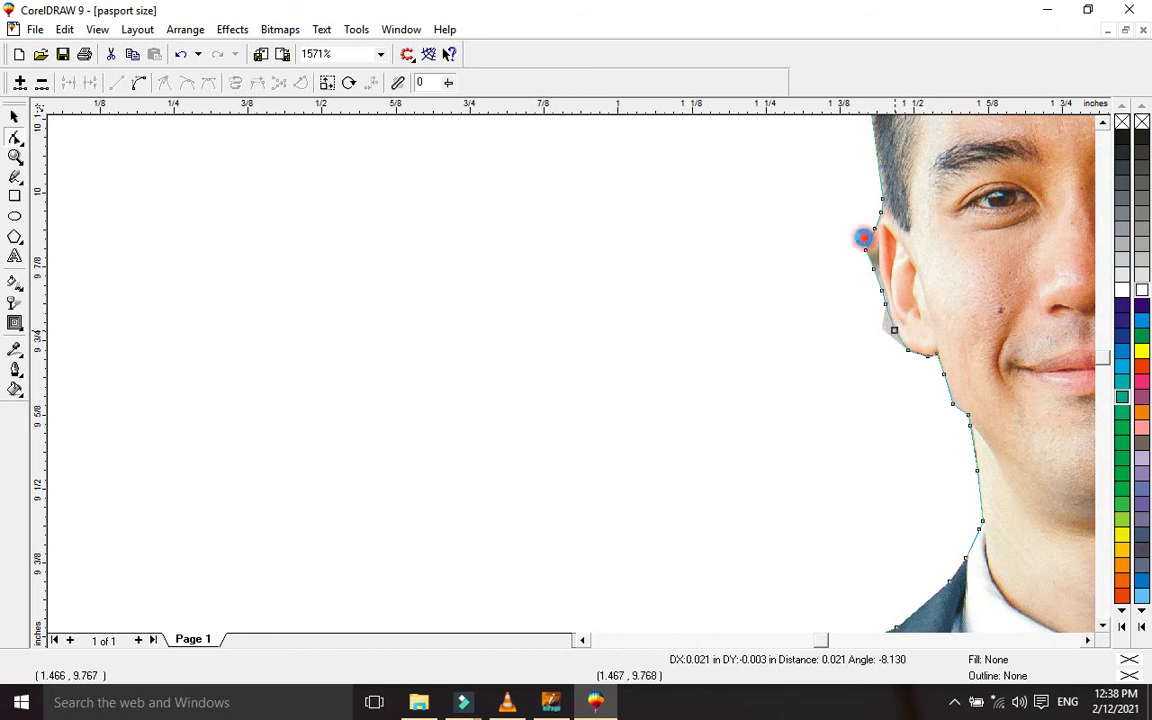
{"action": "mouse_move", "coordinate": [874, 235]}
{"action": "left_mouse_down"}
{"action": "mouse_move", "coordinate": [863, 232]}
{"action": "mouse_move", "coordinate": [868, 244]}
{"action": "mouse_move", "coordinate": [851, 258]}
{"action": "mouse_move", "coordinate": [875, 252]}
{"action": "mouse_move", "coordinate": [878, 231]}
{"action": "mouse_move", "coordinate": [877, 257]}
{"action": "mouse_move", "coordinate": [871, 229]}
{"action": "left_mouse_up"}
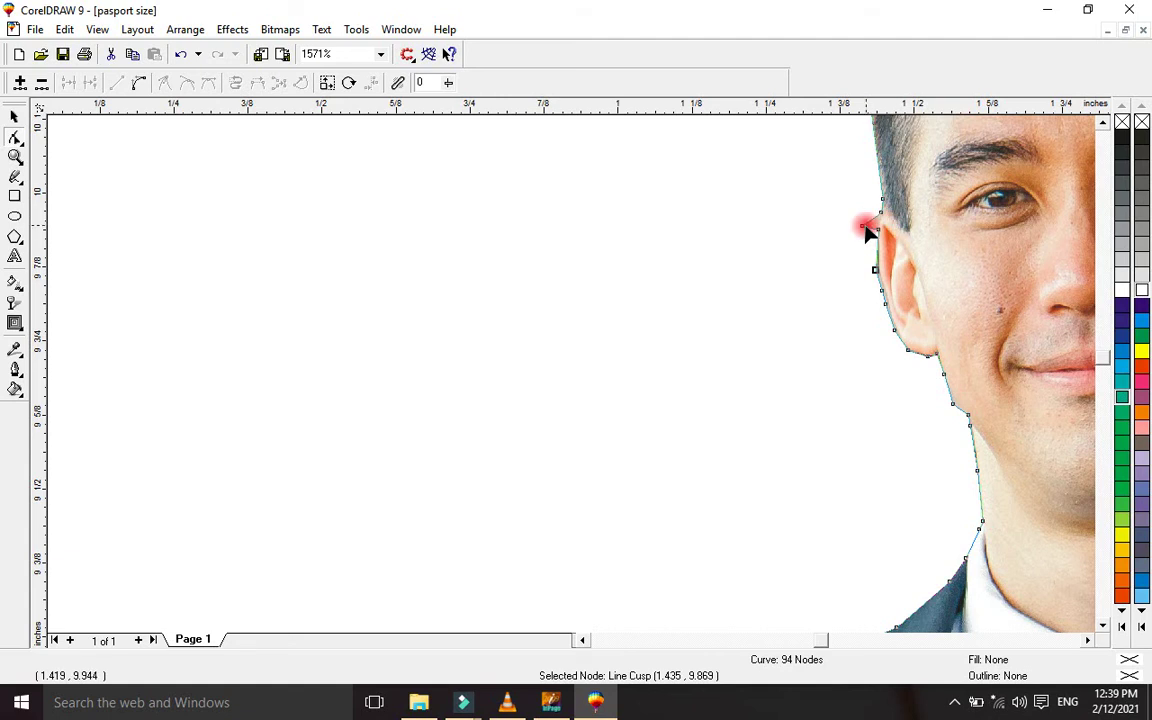
{"action": "left_click_drag", "start_coordinate": [866, 230], "coordinate": [888, 222]}
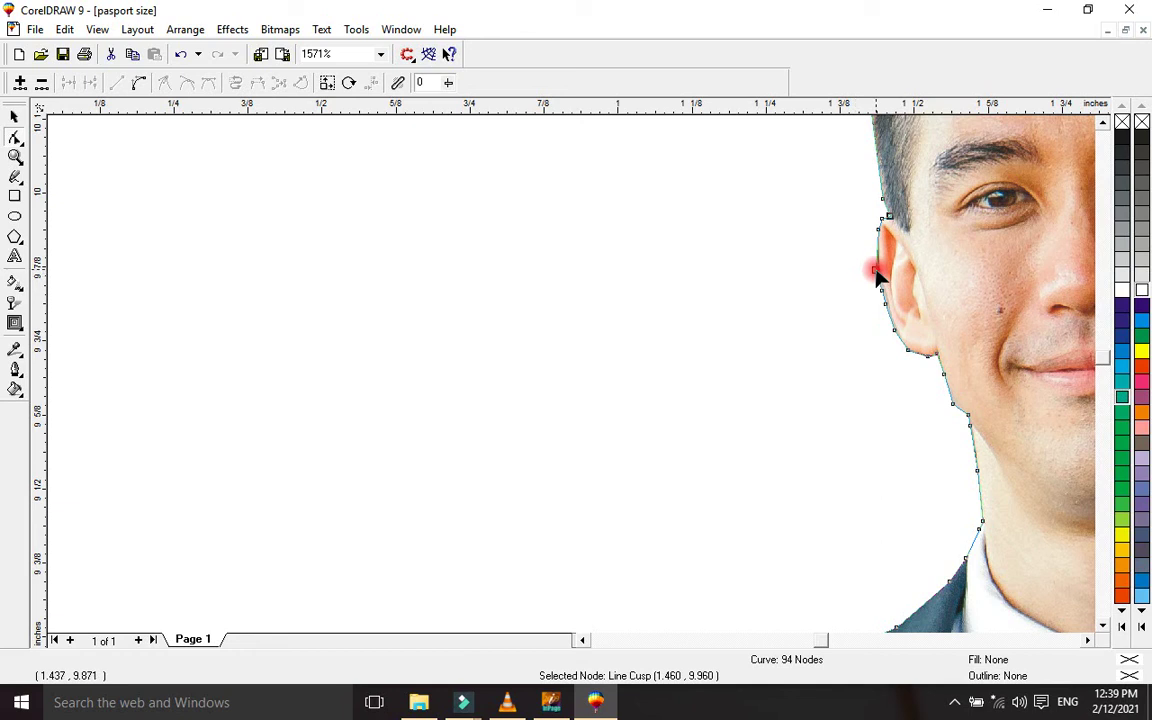
{"action": "left_click_drag", "start_coordinate": [876, 276], "coordinate": [887, 310]}
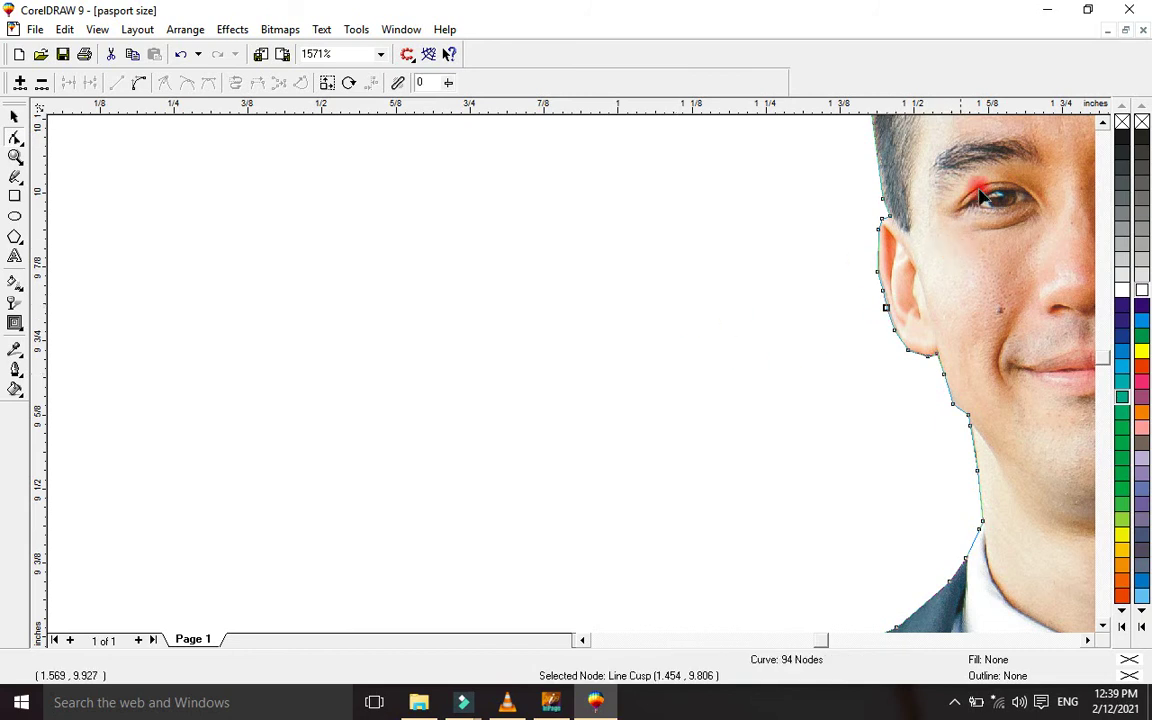
Move the cropped portrait toward the page's upper-left corner, centred at about x 1.07, y 9.73 inches
{"action": "left_click", "coordinate": [1103, 121]}
{"action": "left_click", "coordinate": [1103, 121]}
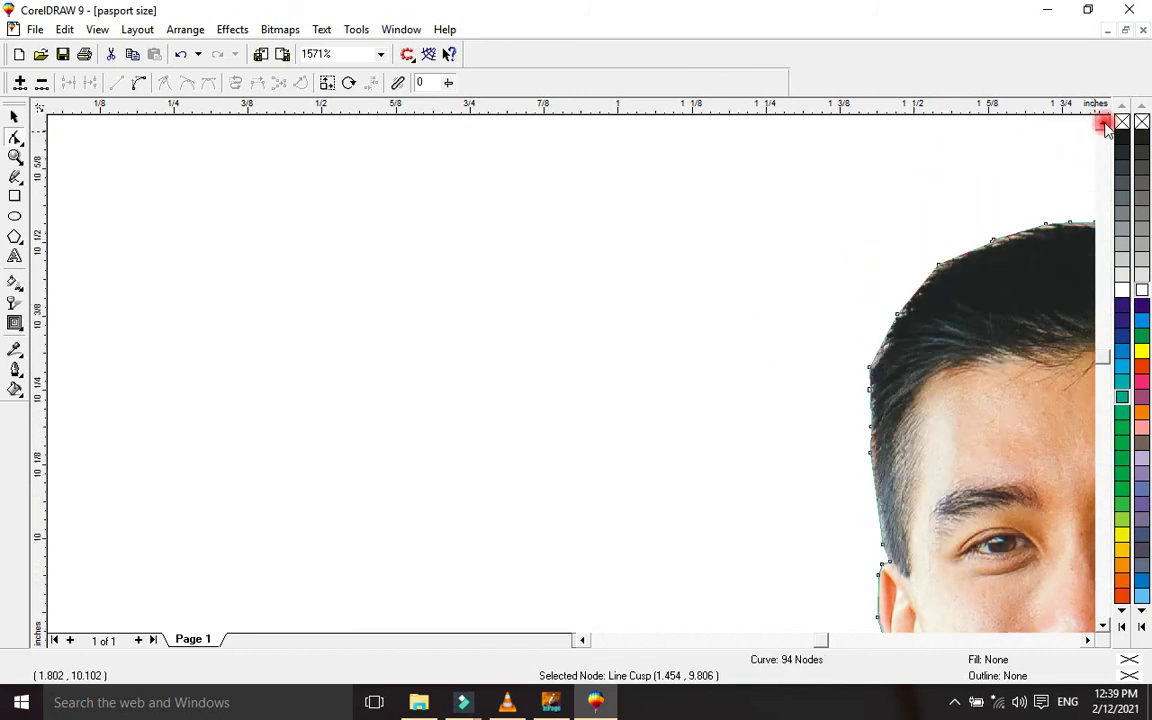
{"action": "left_click", "coordinate": [13, 118]}
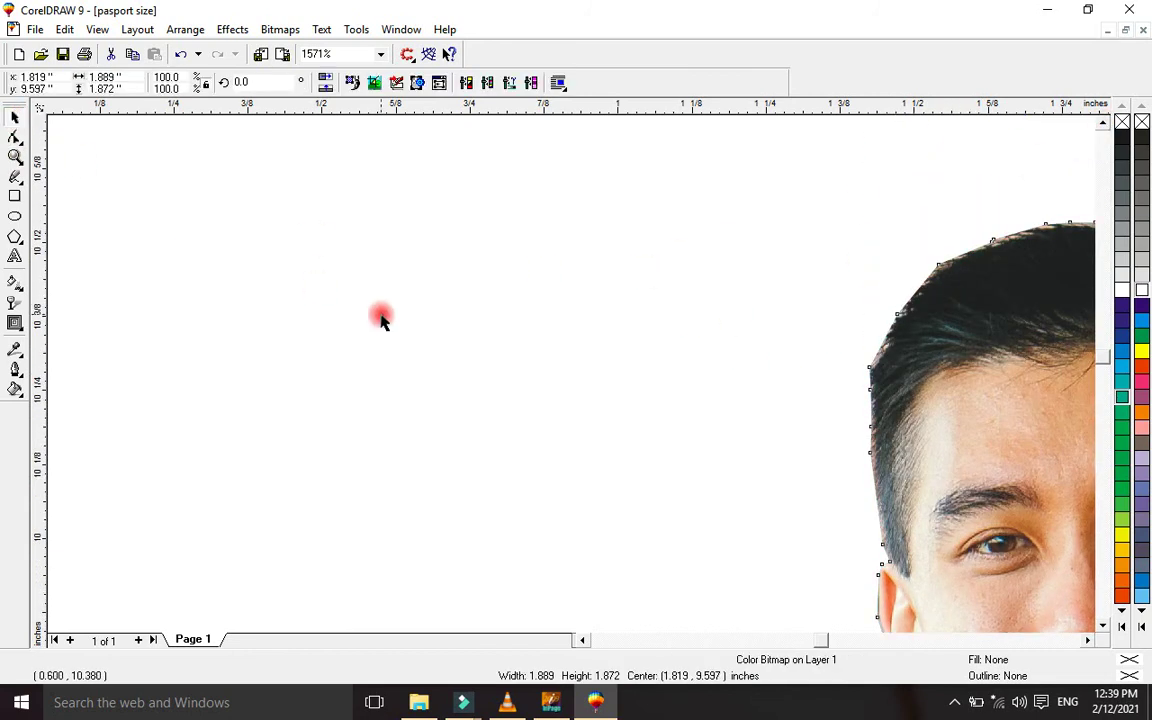
{"action": "left_click", "coordinate": [378, 315]}
{"action": "left_click_drag", "start_coordinate": [1016, 399], "coordinate": [598, 340]}
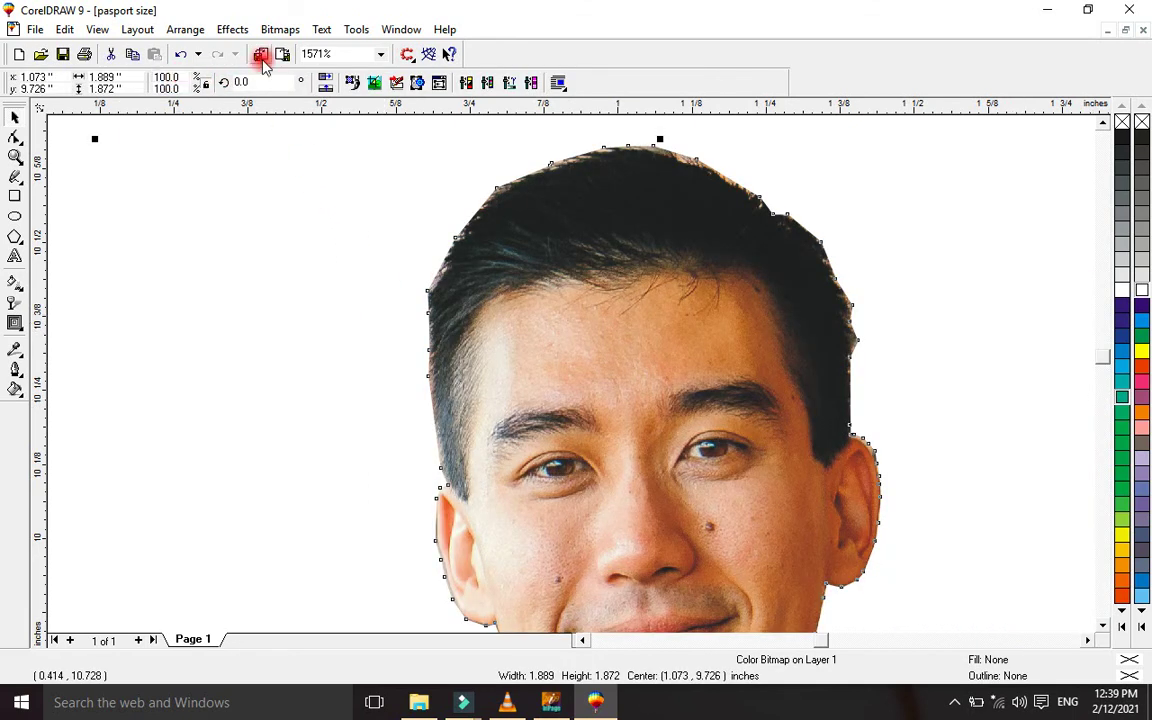
Move the empty 2 × 2 inch square beside the portrait, centred at about x 3.60, y 9.70 inches
{"action": "left_click", "coordinate": [14, 157]}
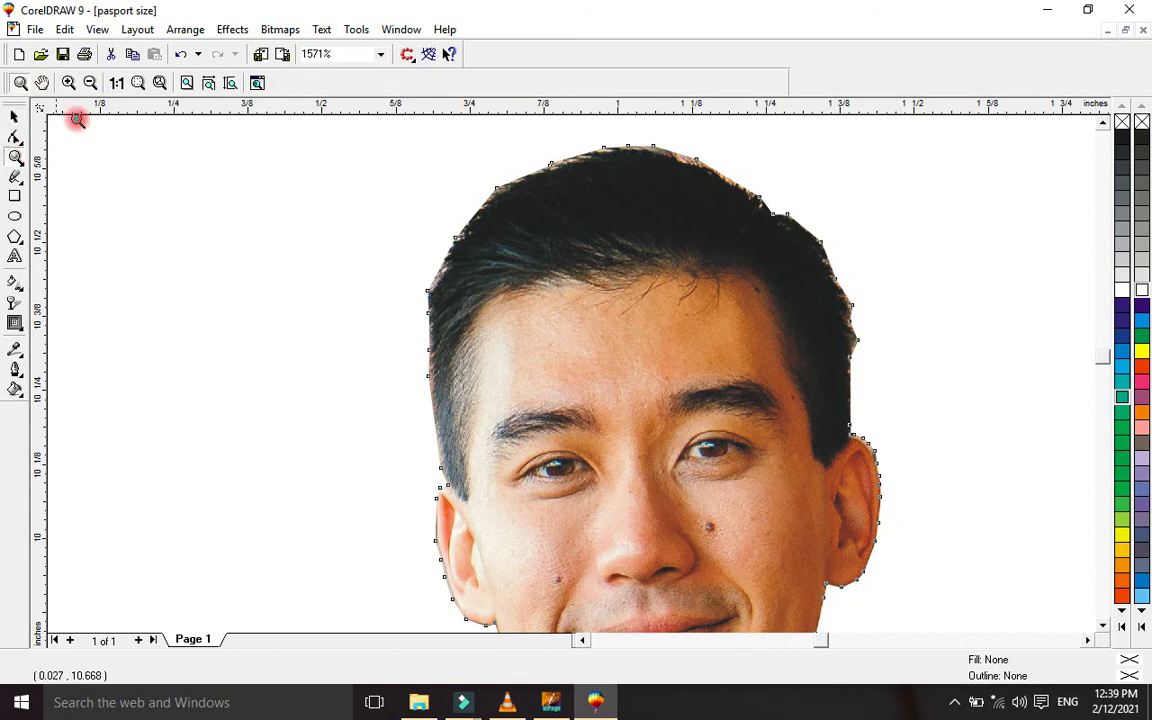
{"action": "left_click", "coordinate": [89, 84]}
{"action": "left_click", "coordinate": [89, 84]}
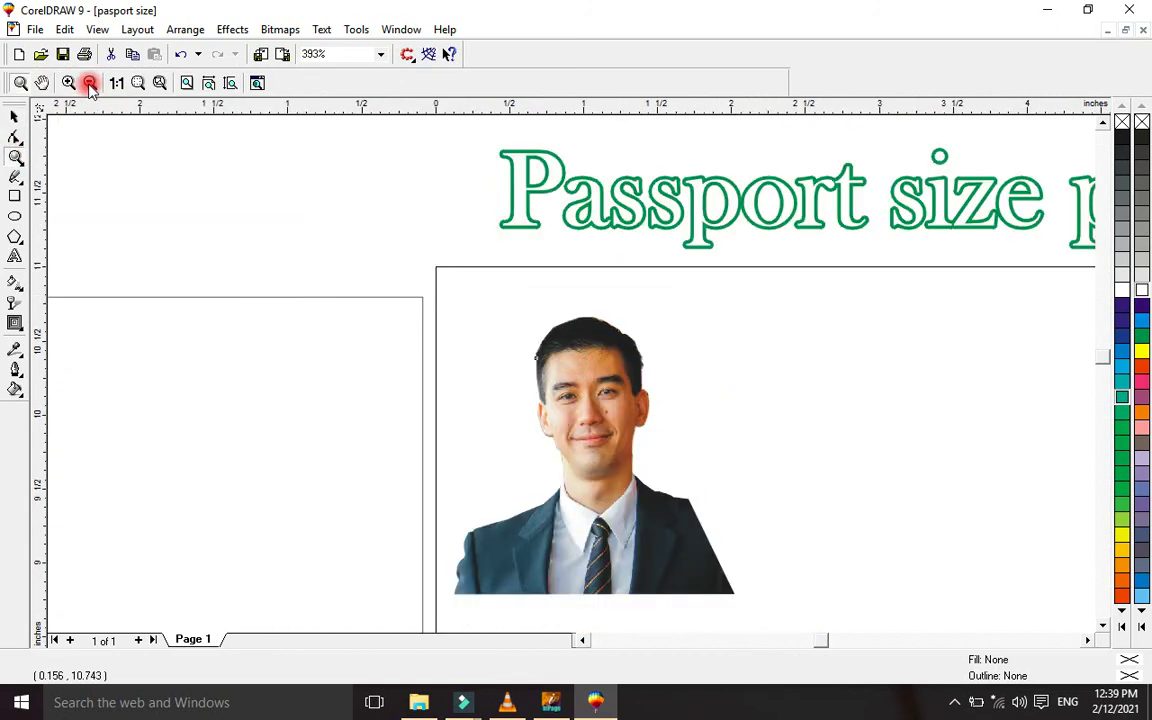
{"action": "left_click", "coordinate": [89, 84]}
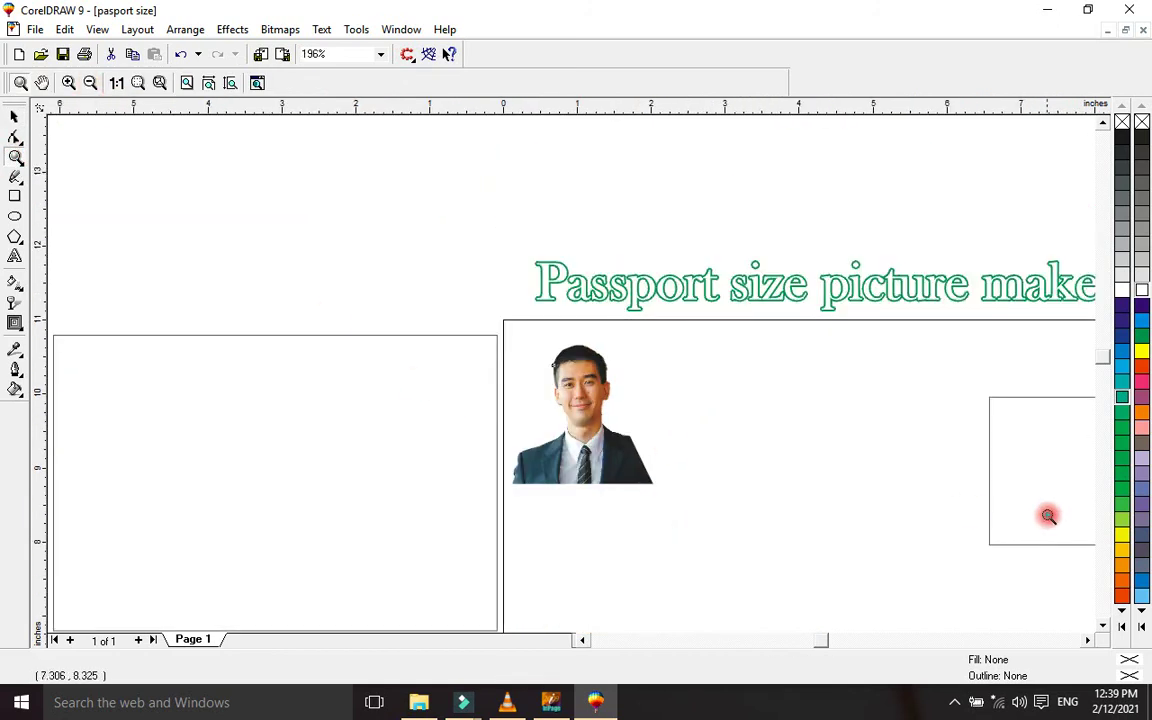
{"action": "left_click_drag", "start_coordinate": [1039, 505], "coordinate": [383, 218]}
{"action": "left_click", "coordinate": [14, 118]}
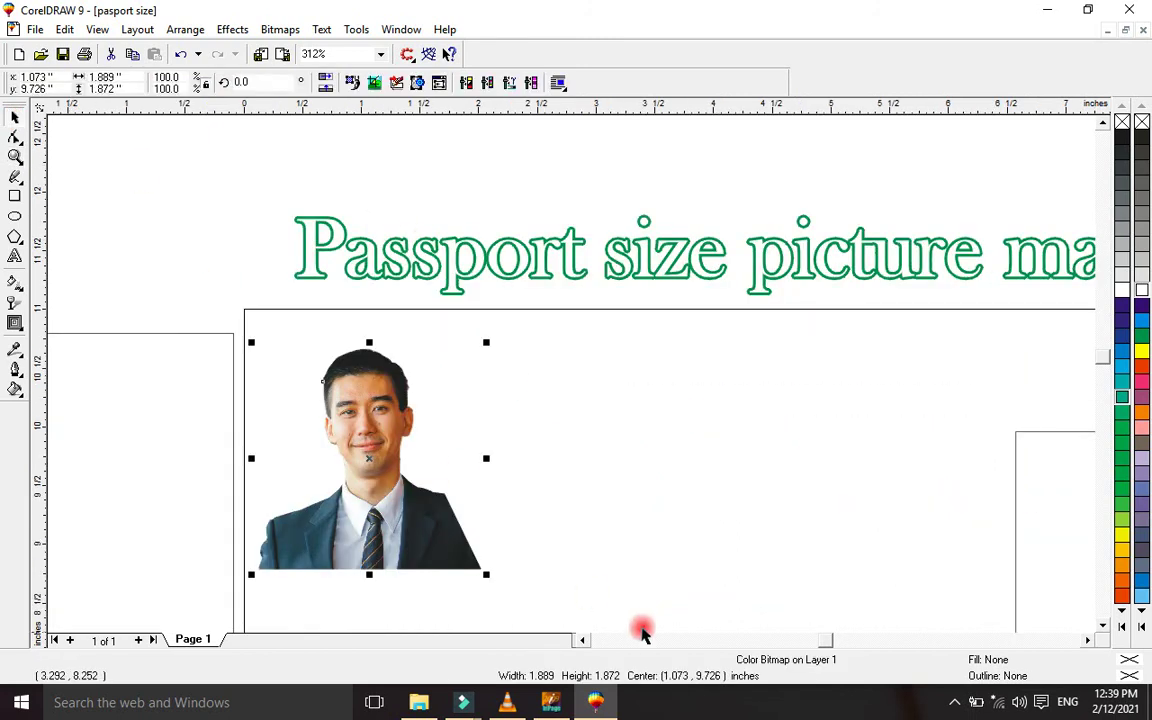
{"action": "left_click_drag", "start_coordinate": [915, 495], "coordinate": [523, 392]}
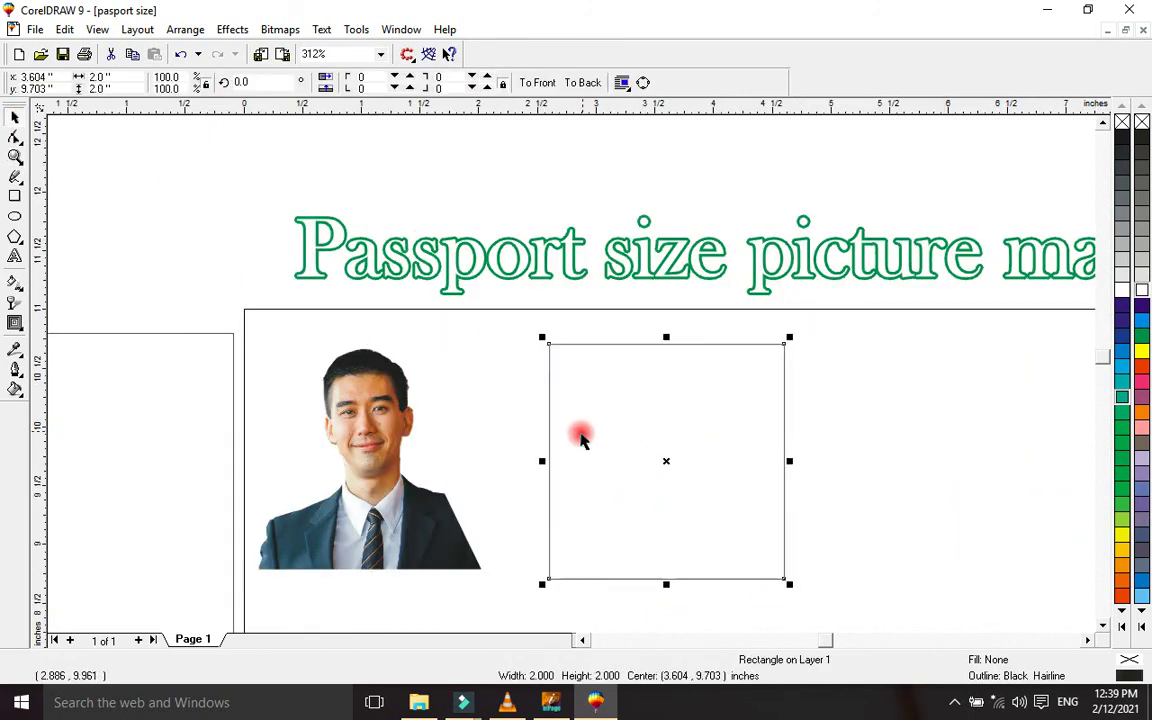
Place the portrait over the 2 × 2 inch square and enlarge it to about 1.91 × 1.90 inches
{"action": "left_click", "coordinate": [347, 507]}
{"action": "left_click_drag", "start_coordinate": [380, 520], "coordinate": [639, 524]}
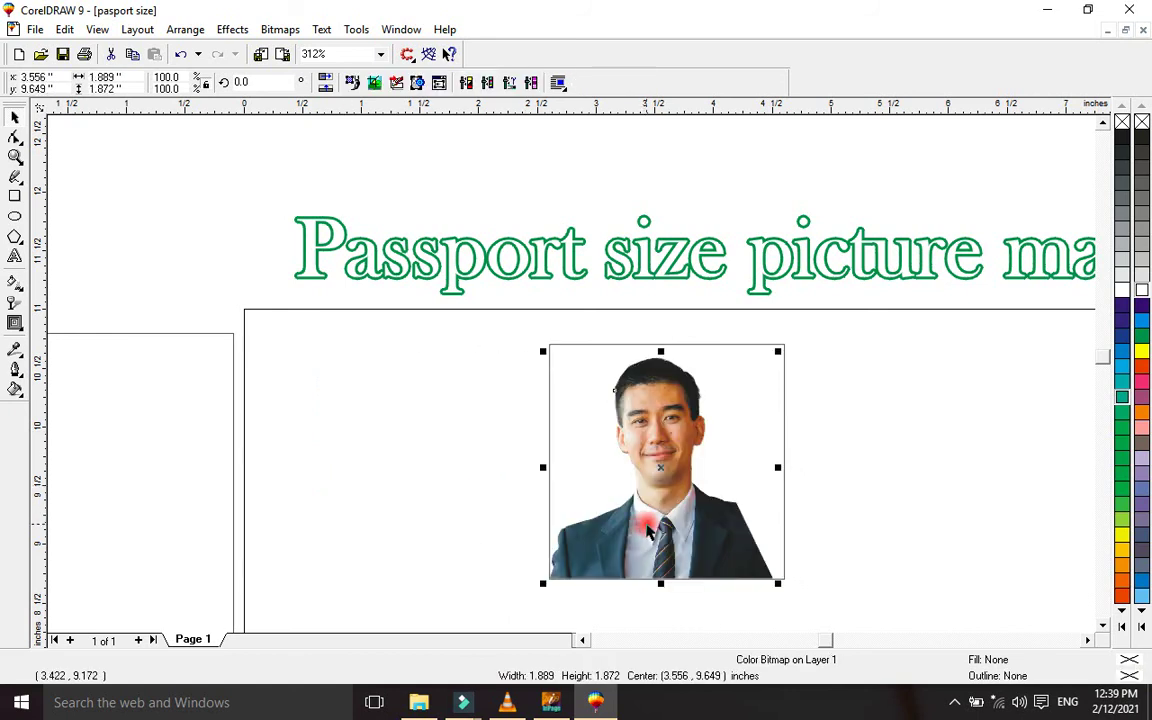
{"action": "left_click_drag", "start_coordinate": [778, 583], "coordinate": [776, 591]}
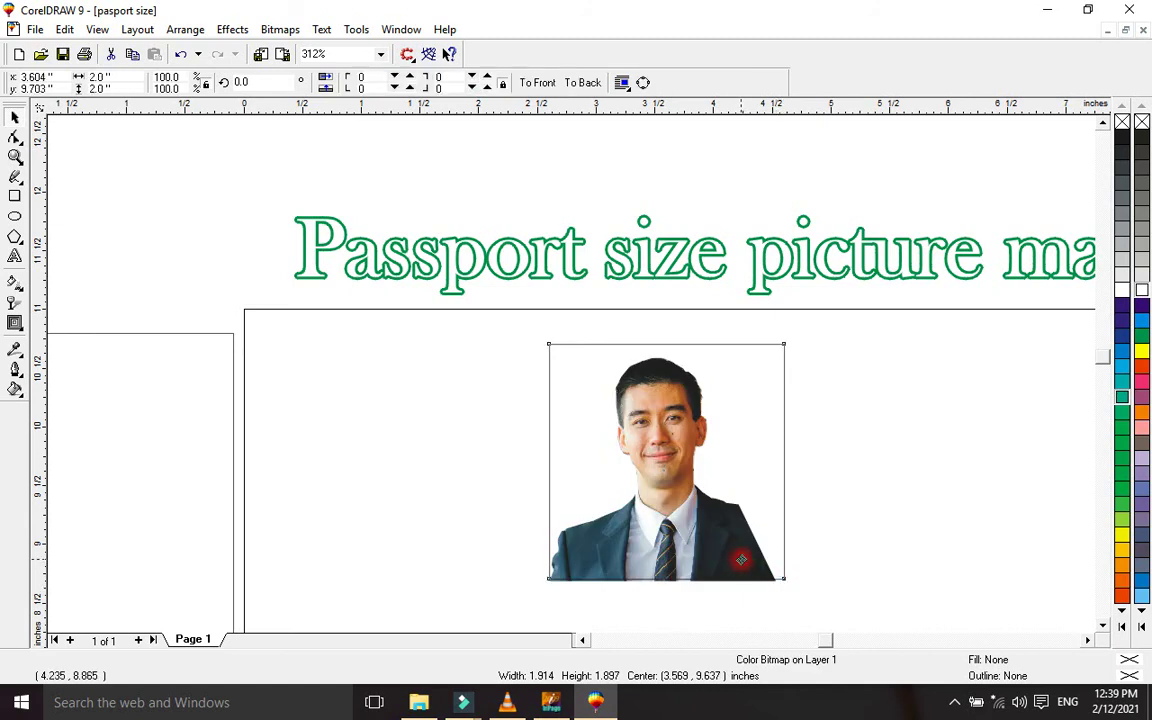
Move the square out from under the portrait to the page's upper-left corner and fill it with blue
{"action": "left_click", "coordinate": [741, 560]}
{"action": "left_click_drag", "start_coordinate": [711, 560], "coordinate": [457, 535]}
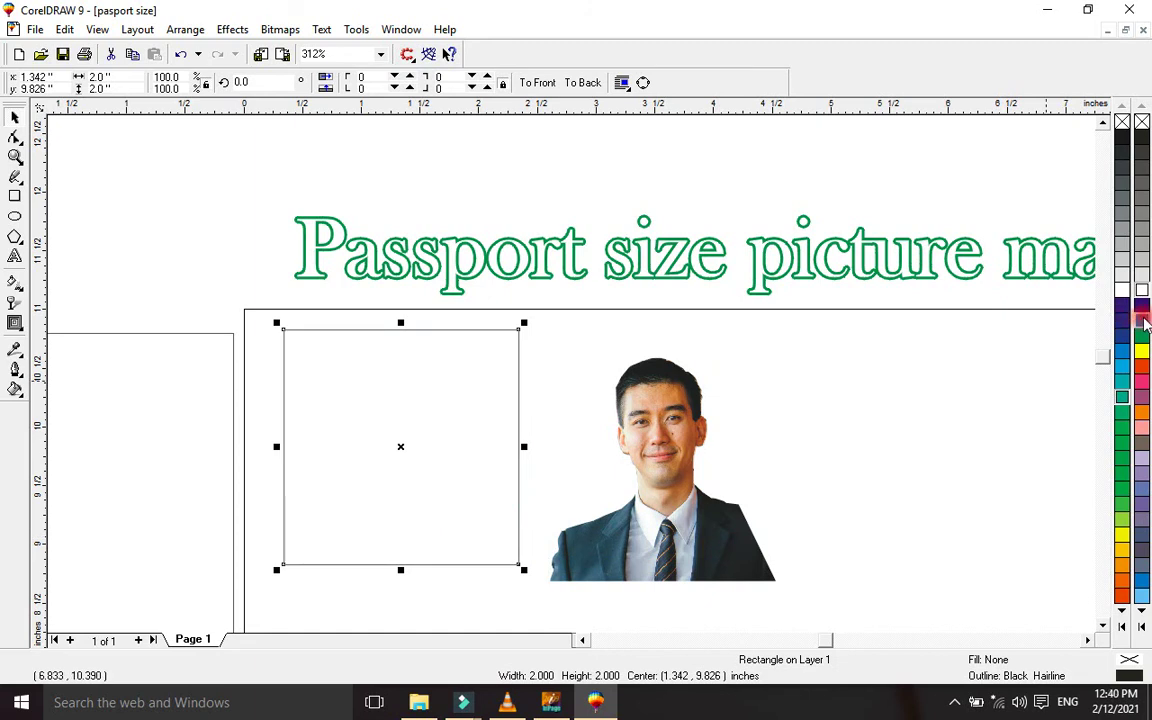
{"action": "left_click", "coordinate": [1142, 320]}
Move the portrait onto the blue square, bring it to the front and align it near the square's bottom-left corner
{"action": "left_click", "coordinate": [612, 400]}
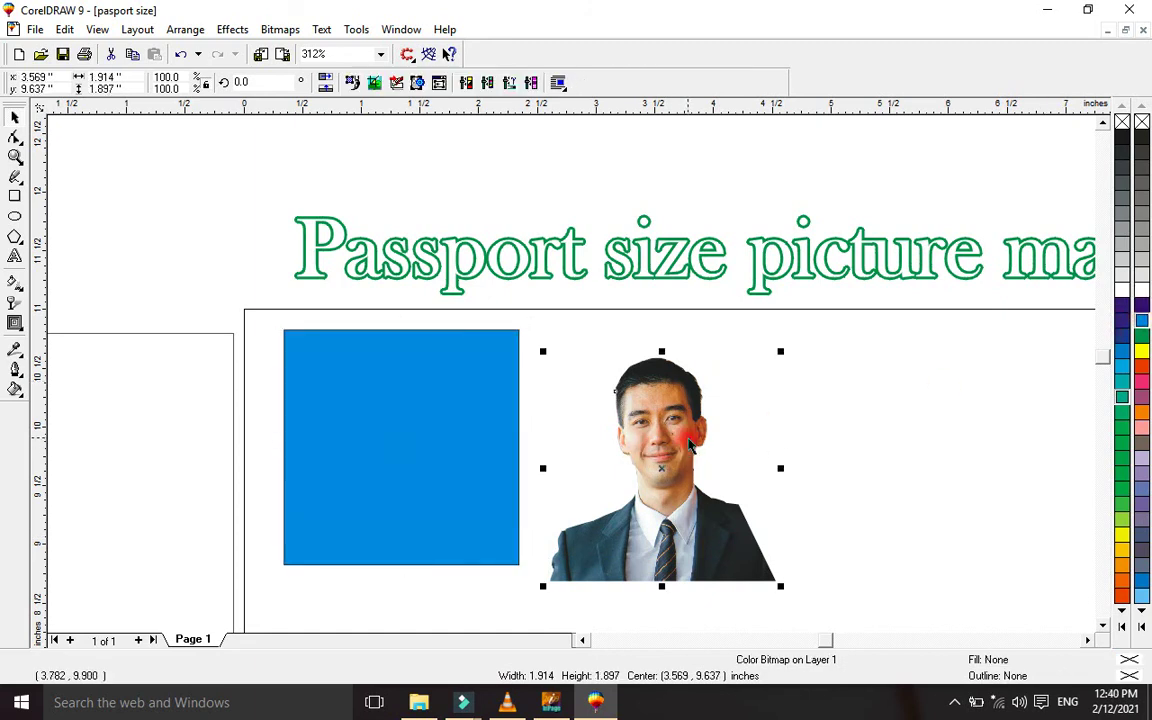
{"action": "left_click_drag", "start_coordinate": [688, 445], "coordinate": [423, 422]}
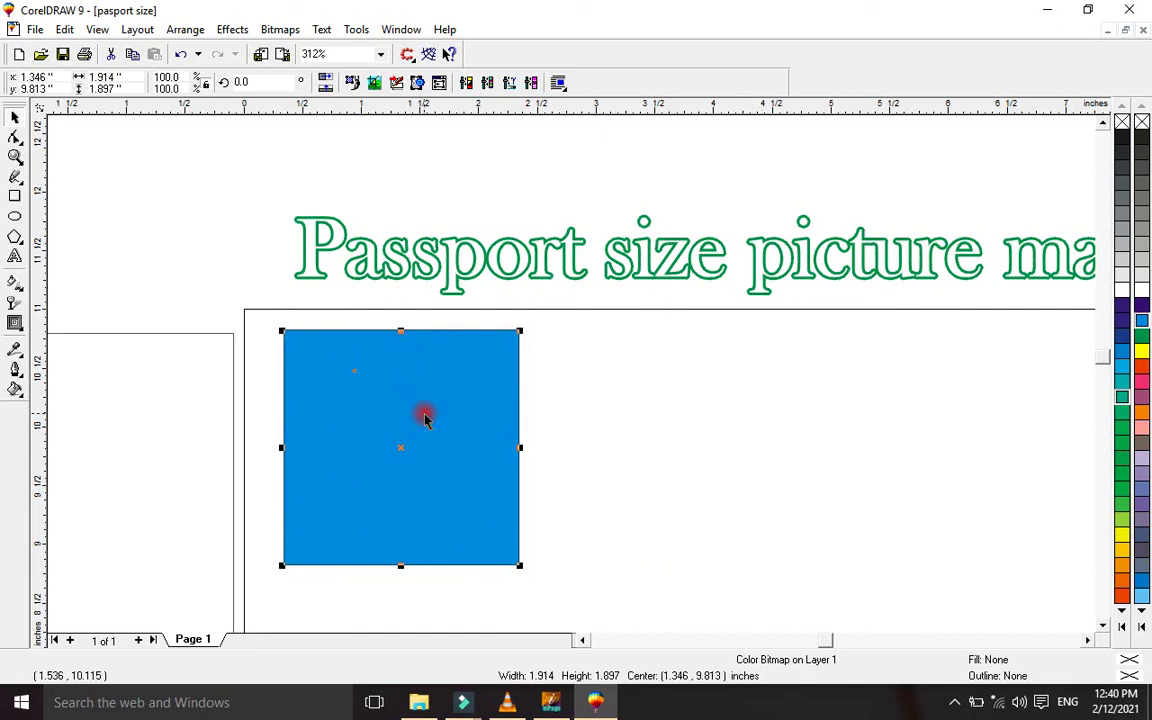
{"action": "key", "text": "shift+Page_Up"}
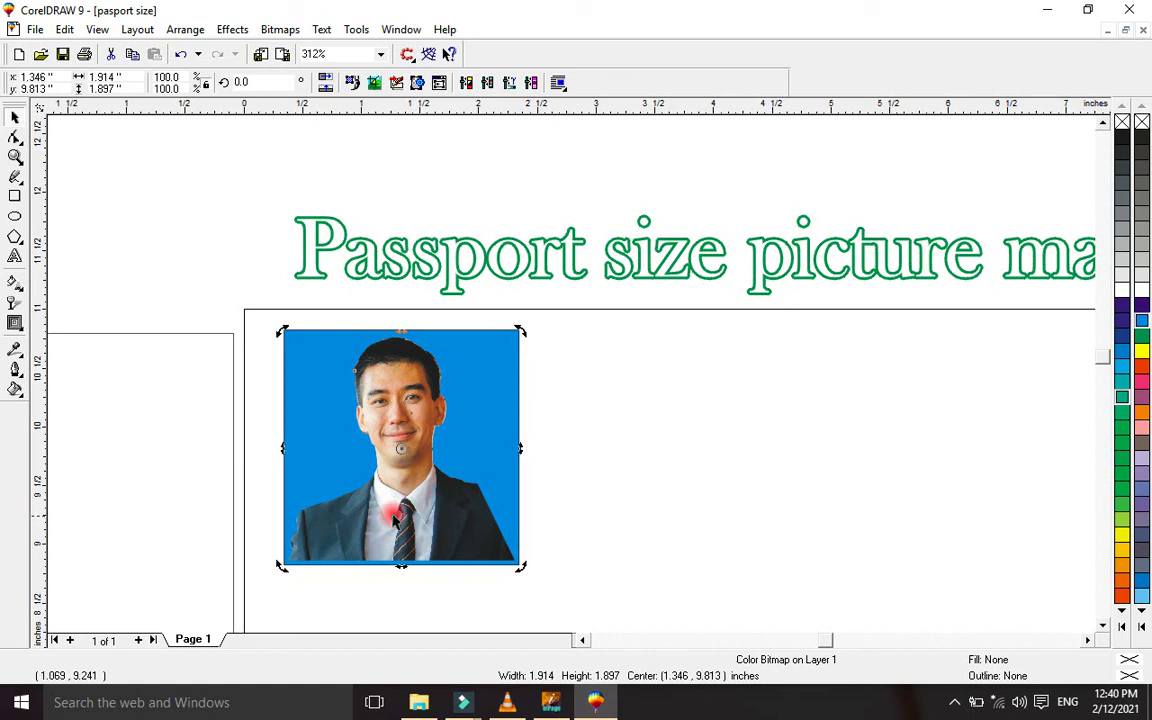
{"action": "key", "text": "Escape"}
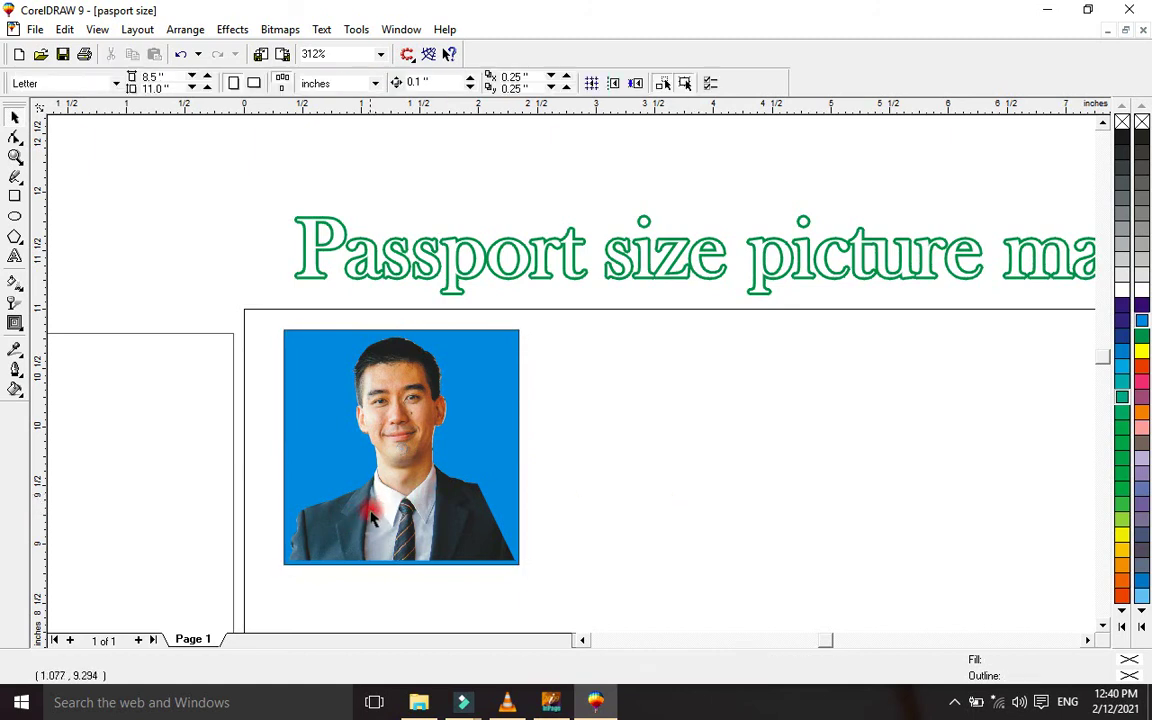
{"action": "left_click_drag", "start_coordinate": [372, 517], "coordinate": [366, 513]}
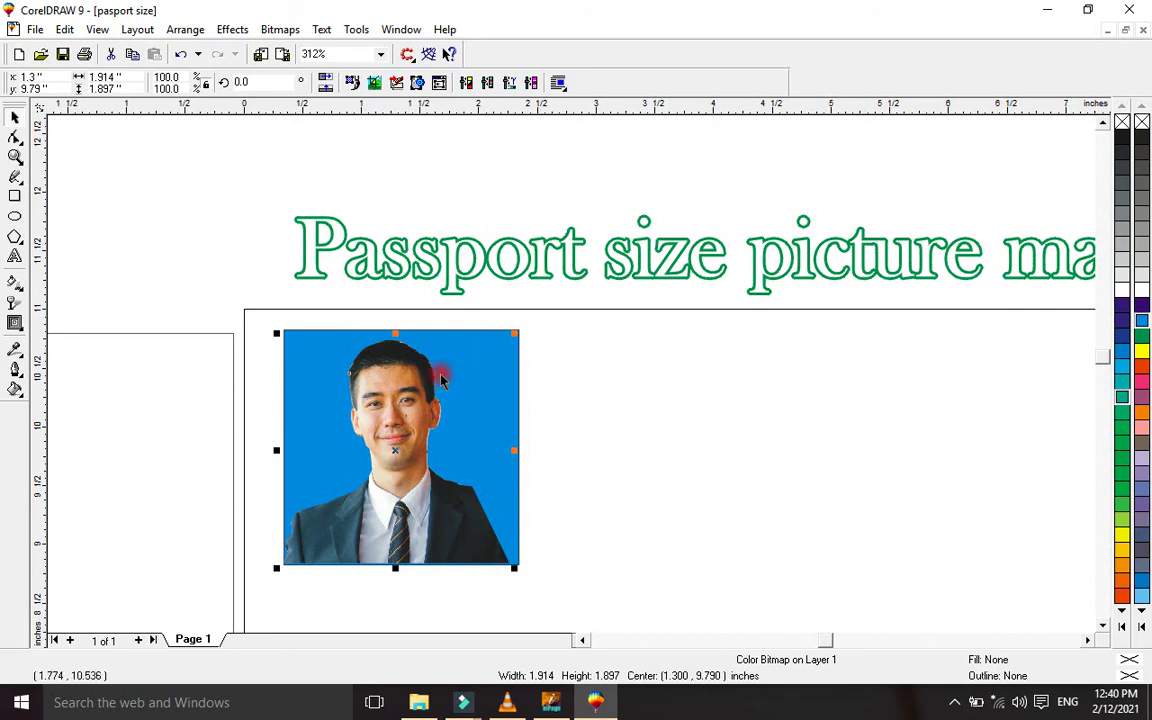
Enlarge the portrait proportionally from its bottom-left corner to about 2.36 × 2.34 inches
{"action": "left_click", "coordinate": [445, 537]}
{"action": "left_click", "coordinate": [408, 464]}
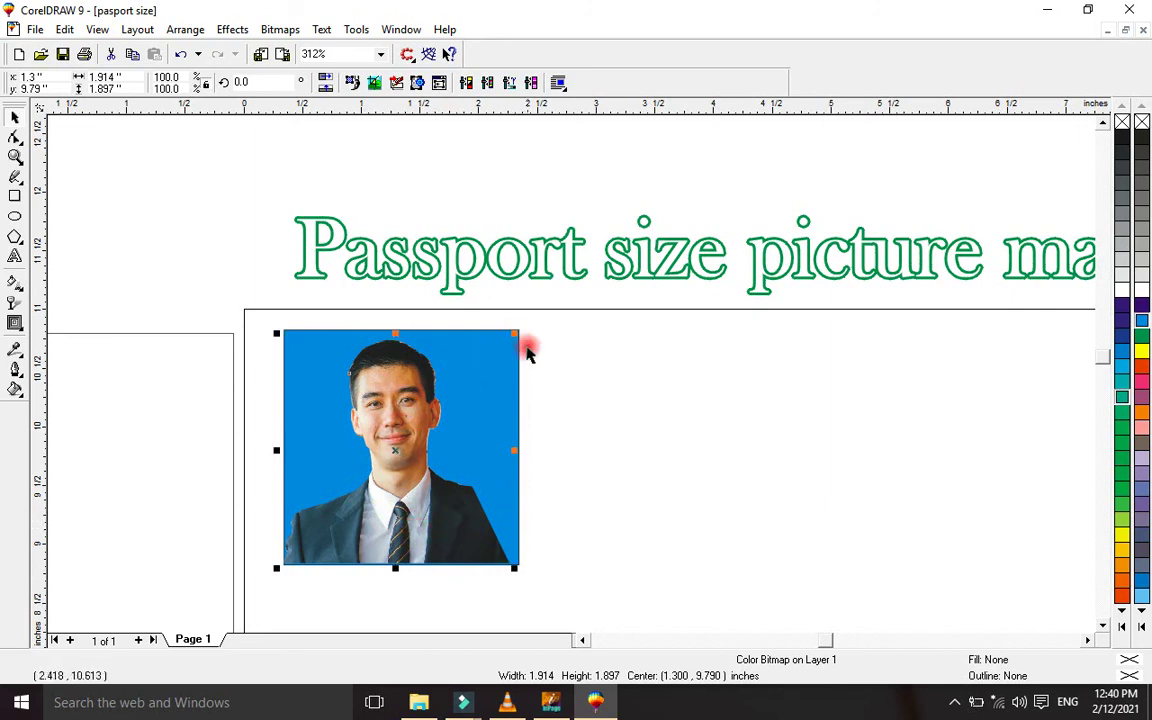
{"action": "left_click_drag", "start_coordinate": [515, 331], "coordinate": [589, 303]}
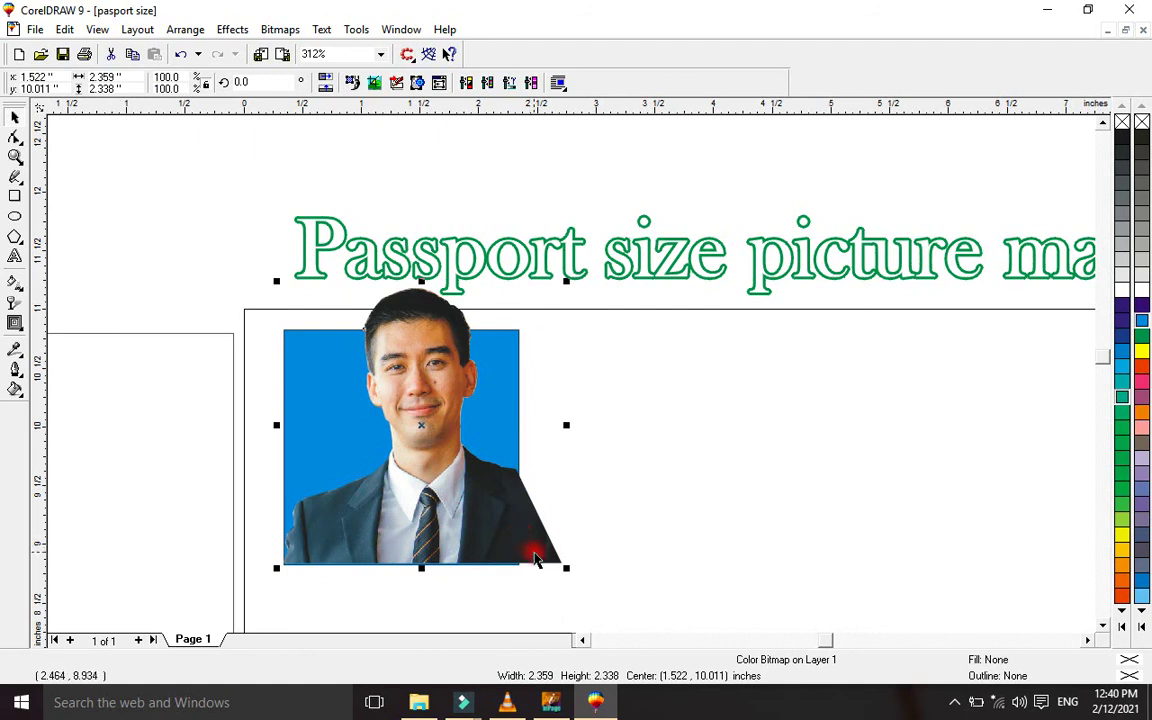
{"action": "left_click", "coordinate": [535, 558]}
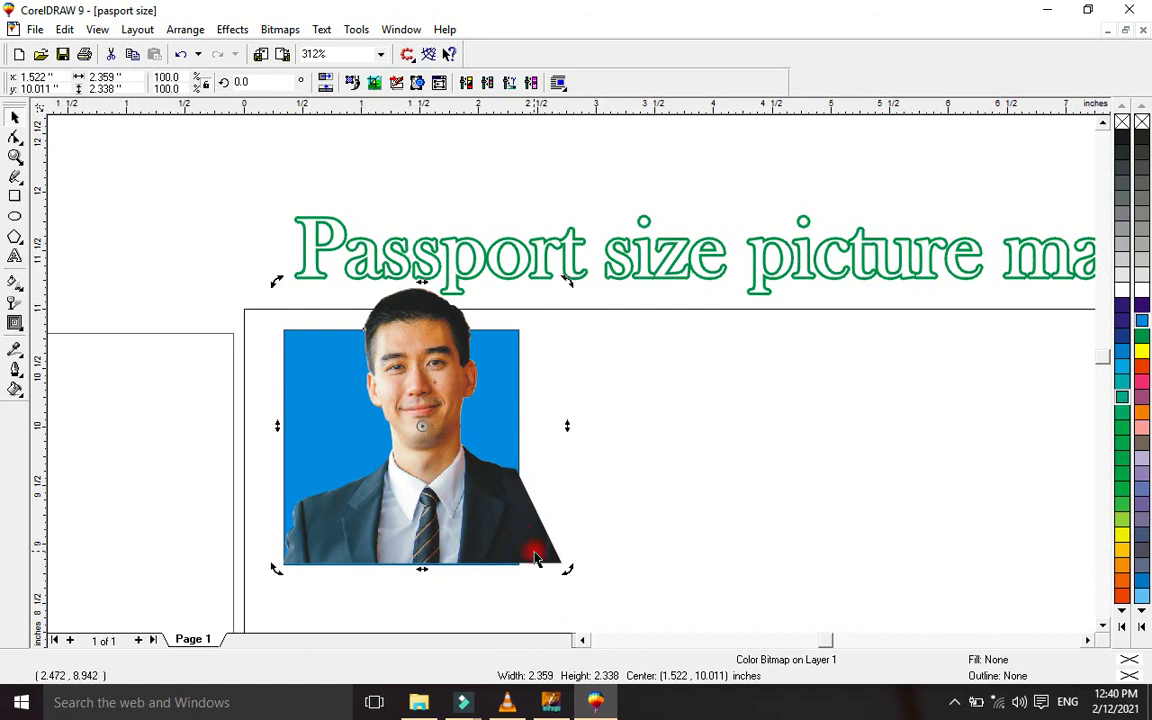
Reshape the portrait's right-hand edge by moving the shoulder and bottom corner nodes into a vertical line just beyond the blue square
{"action": "left_click", "coordinate": [15, 137]}
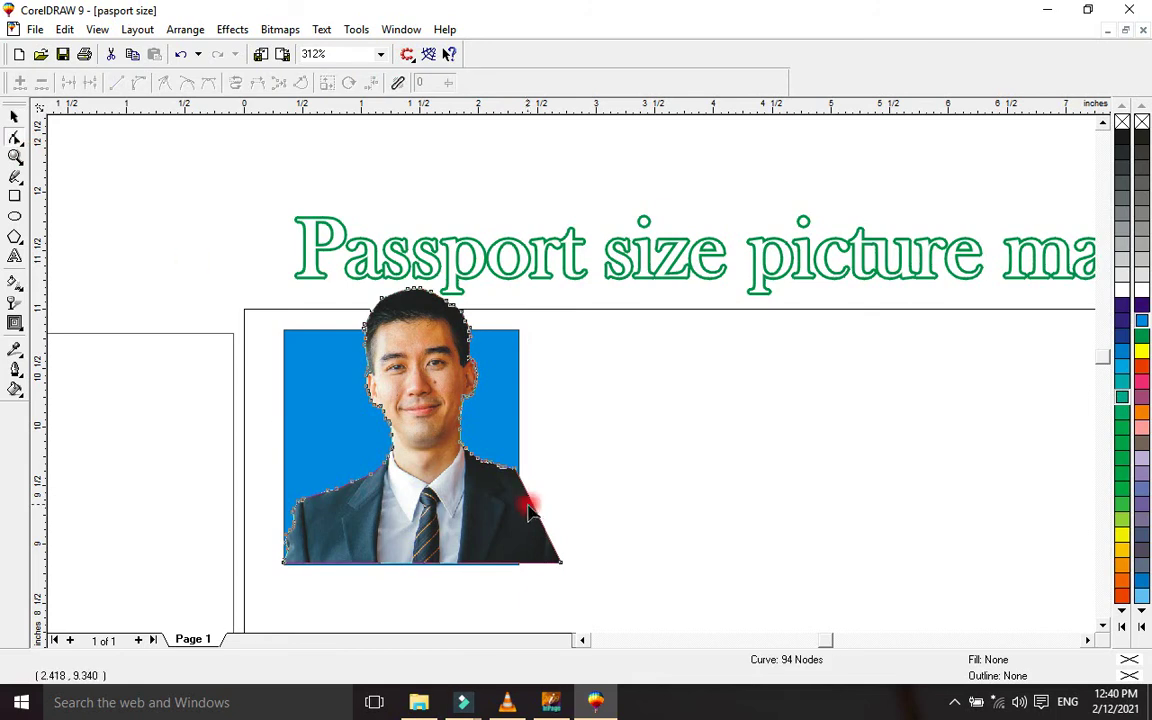
{"action": "left_click_drag", "start_coordinate": [590, 498], "coordinate": [524, 562]}
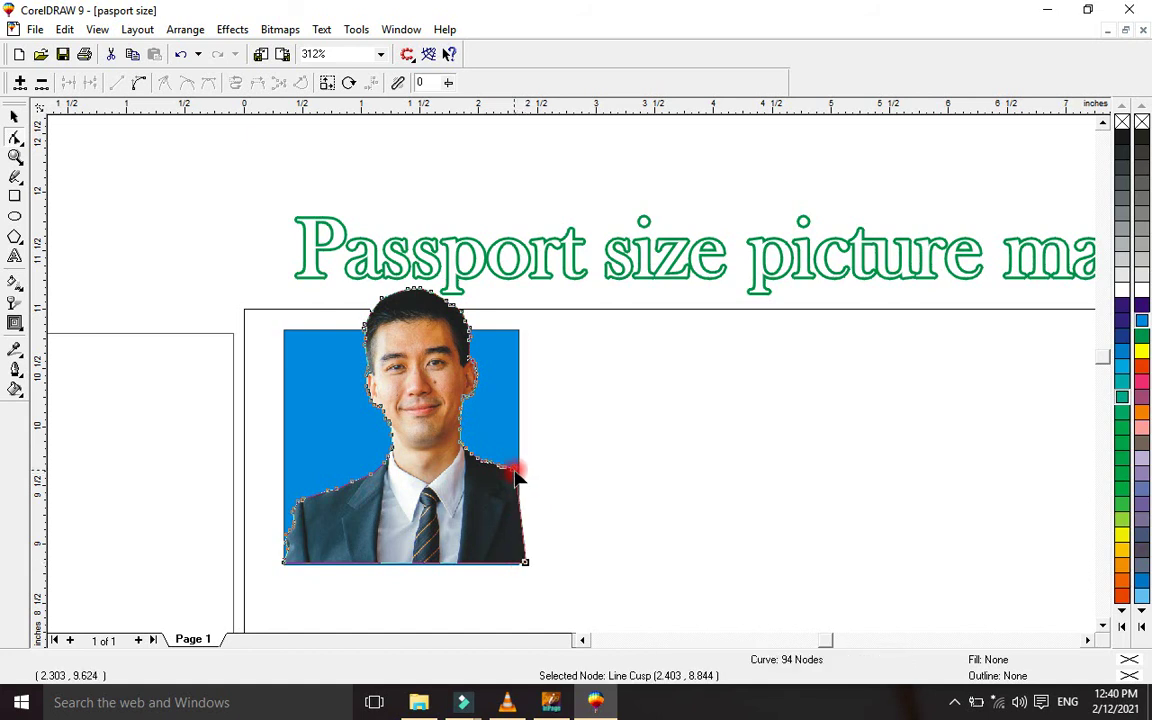
{"action": "left_click_drag", "start_coordinate": [513, 470], "coordinate": [535, 477]}
{"action": "mouse_move", "coordinate": [534, 561]}
{"action": "left_mouse_down"}
{"action": "mouse_move", "coordinate": [540, 568]}
{"action": "mouse_move", "coordinate": [532, 556]}
{"action": "left_mouse_up"}
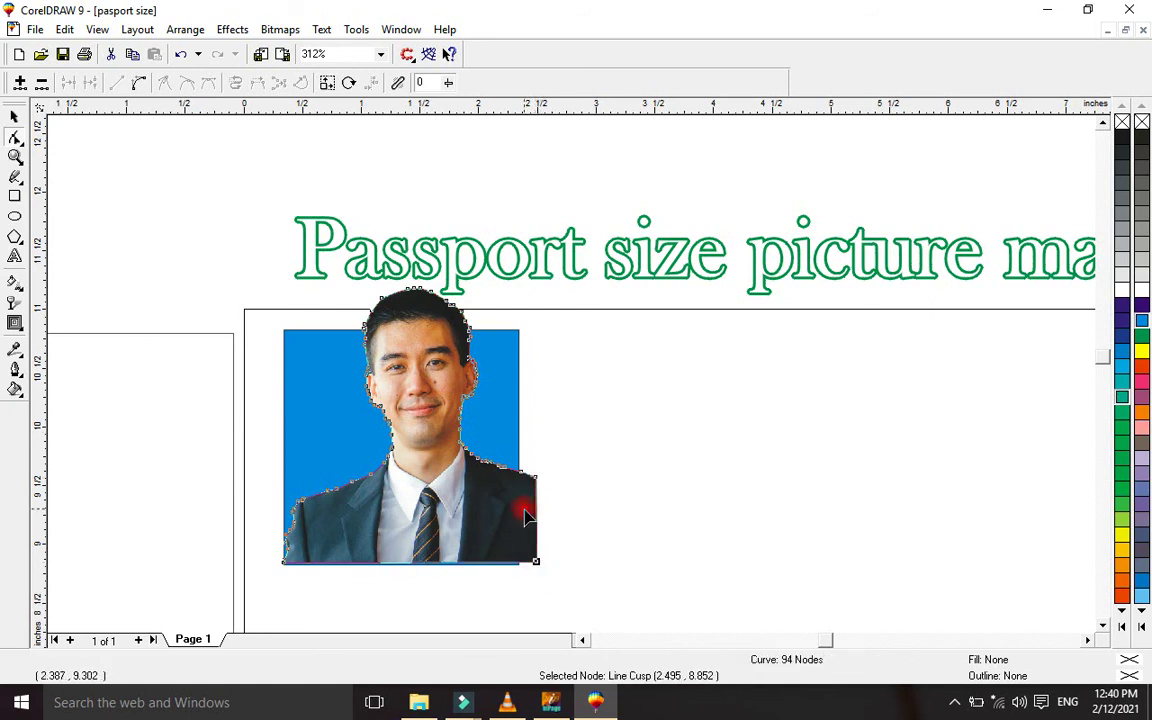
Scale the portrait down to about 2.01 × 2.19 inches so its shoulders span the blue square's width
{"action": "left_click", "coordinate": [14, 116]}
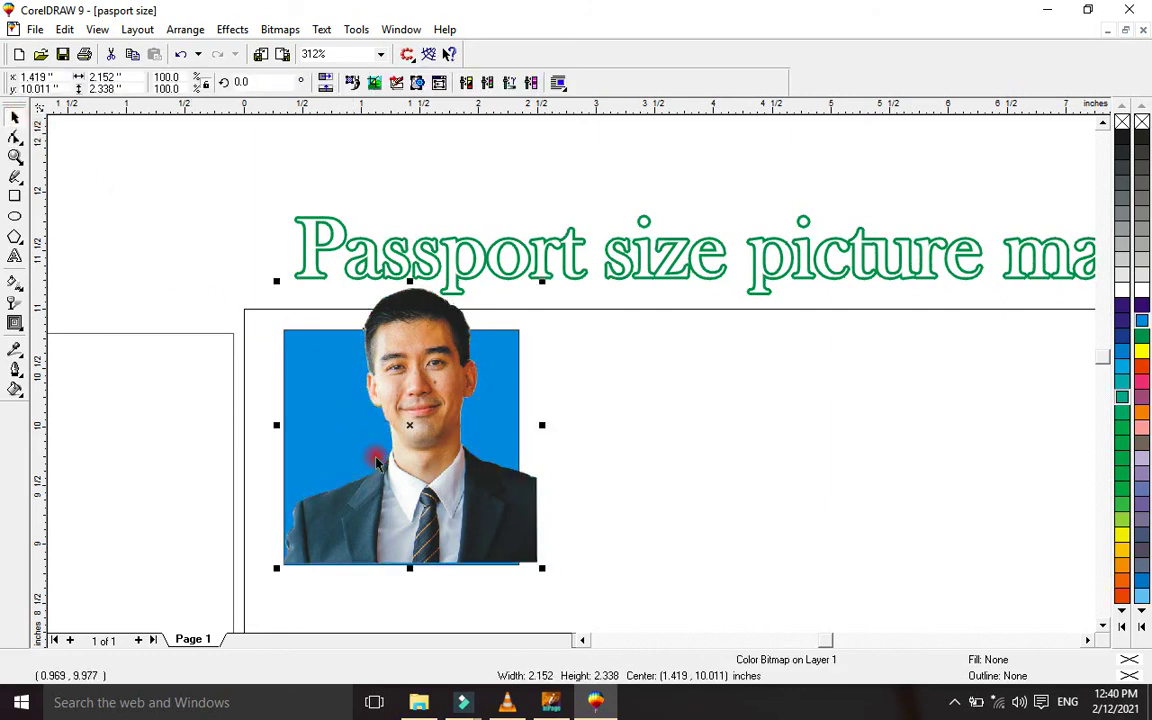
{"action": "left_click_drag", "start_coordinate": [540, 571], "coordinate": [500, 545]}
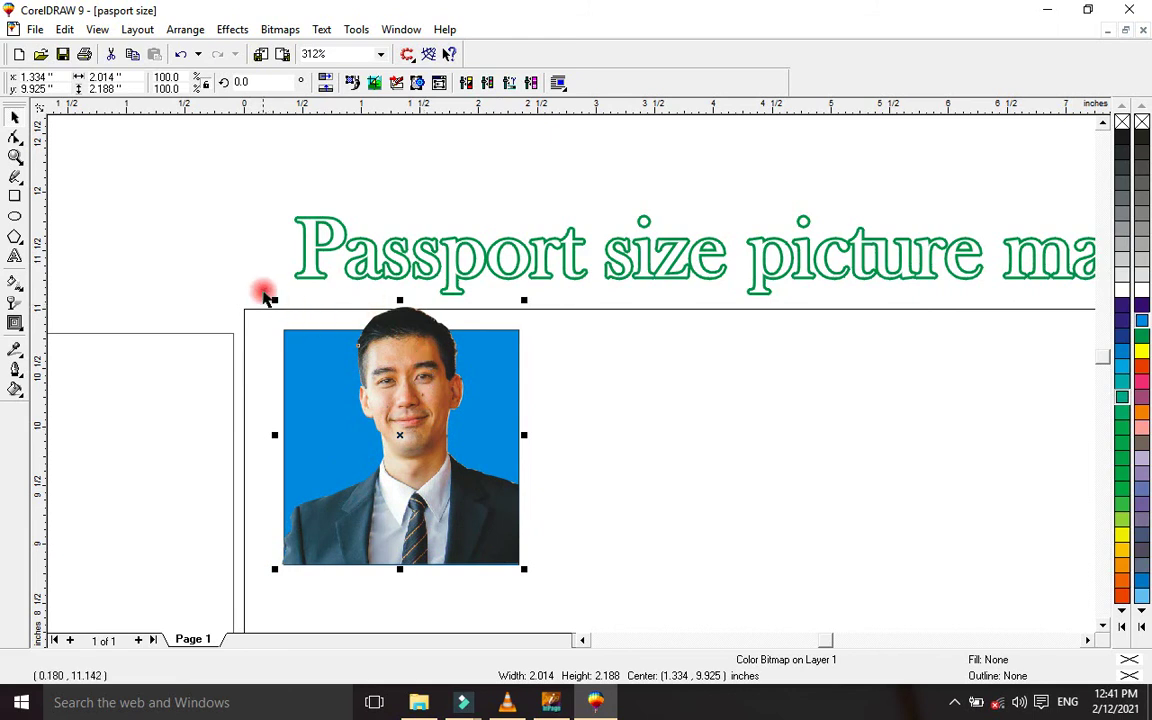
Scale the portrait down to about 1.80 × 1.96 inches and adjust the blue square's sides to a width of about 1.80 inches
{"action": "left_click_drag", "start_coordinate": [275, 298], "coordinate": [299, 327]}
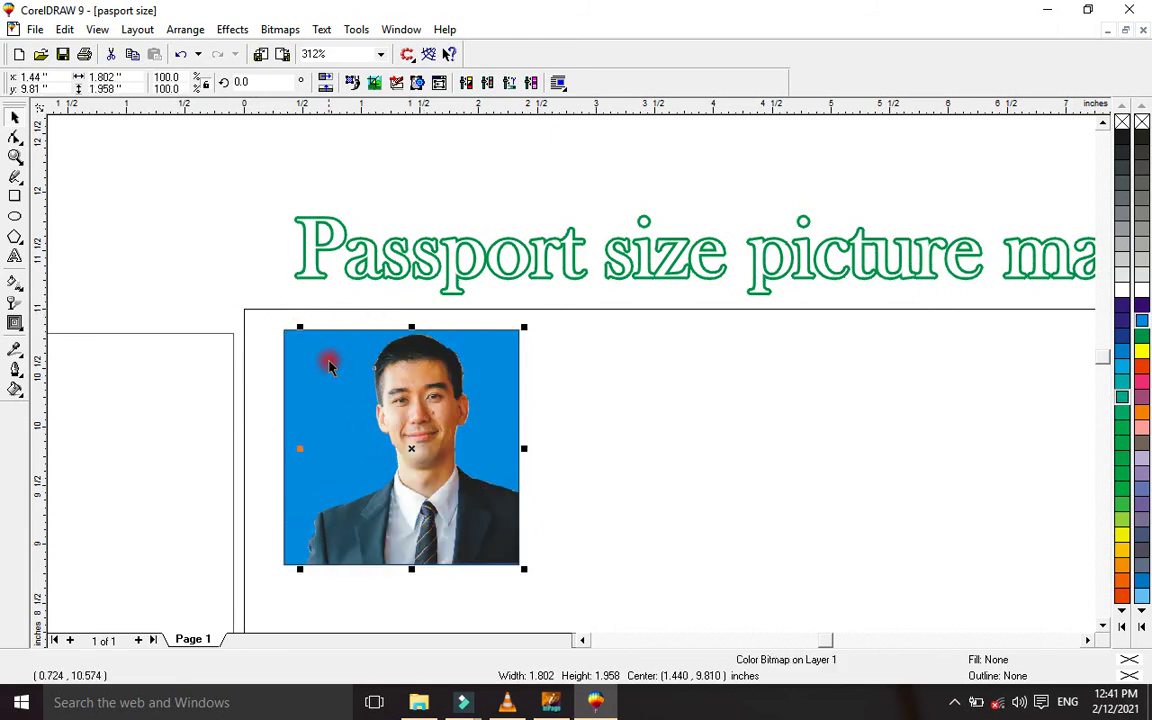
{"action": "left_click", "coordinate": [344, 427]}
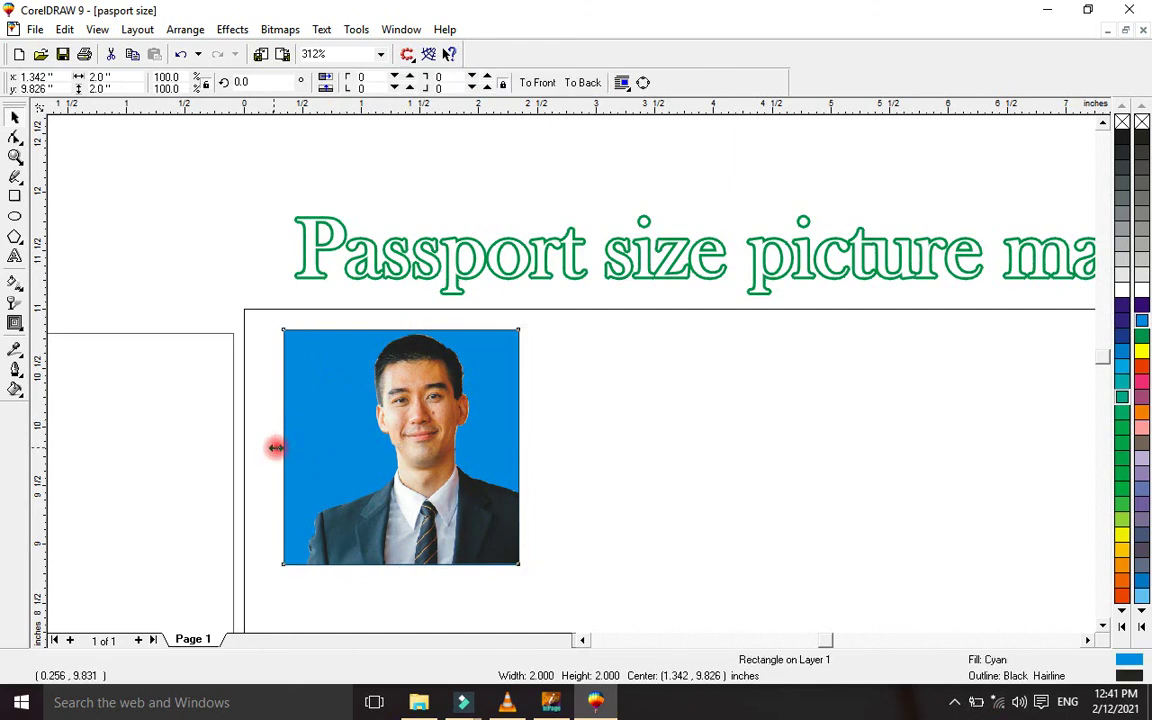
{"action": "left_click_drag", "start_coordinate": [275, 447], "coordinate": [302, 453]}
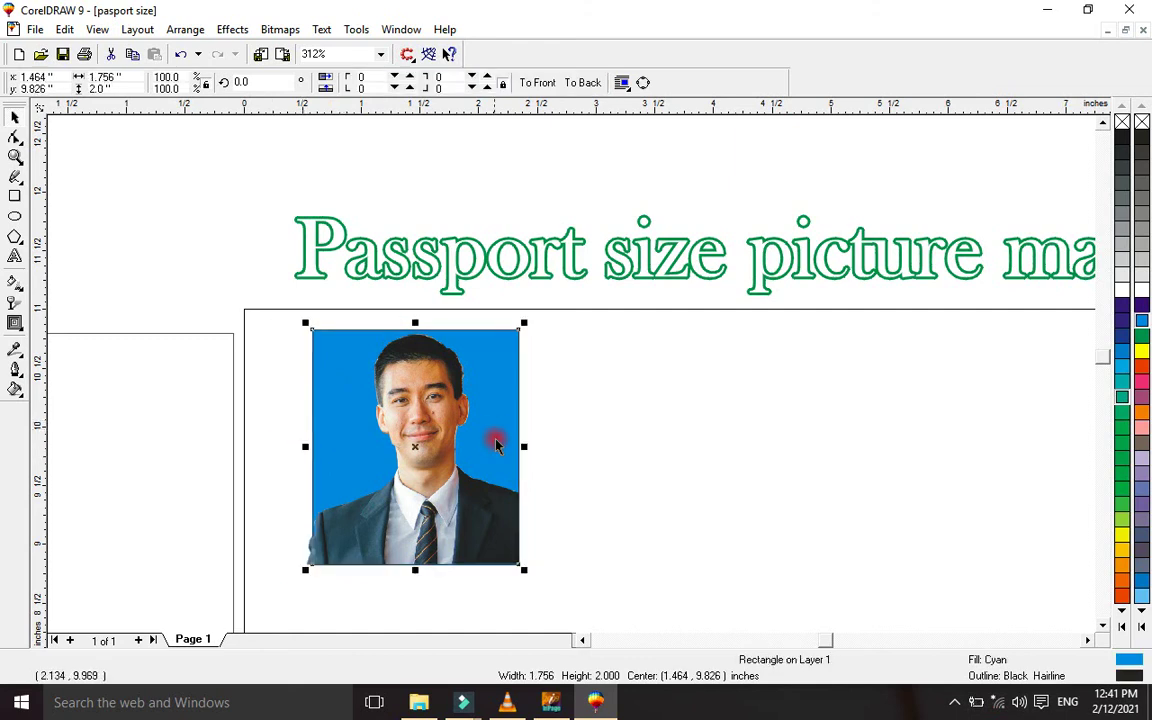
{"action": "left_click_drag", "start_coordinate": [525, 451], "coordinate": [530, 453]}
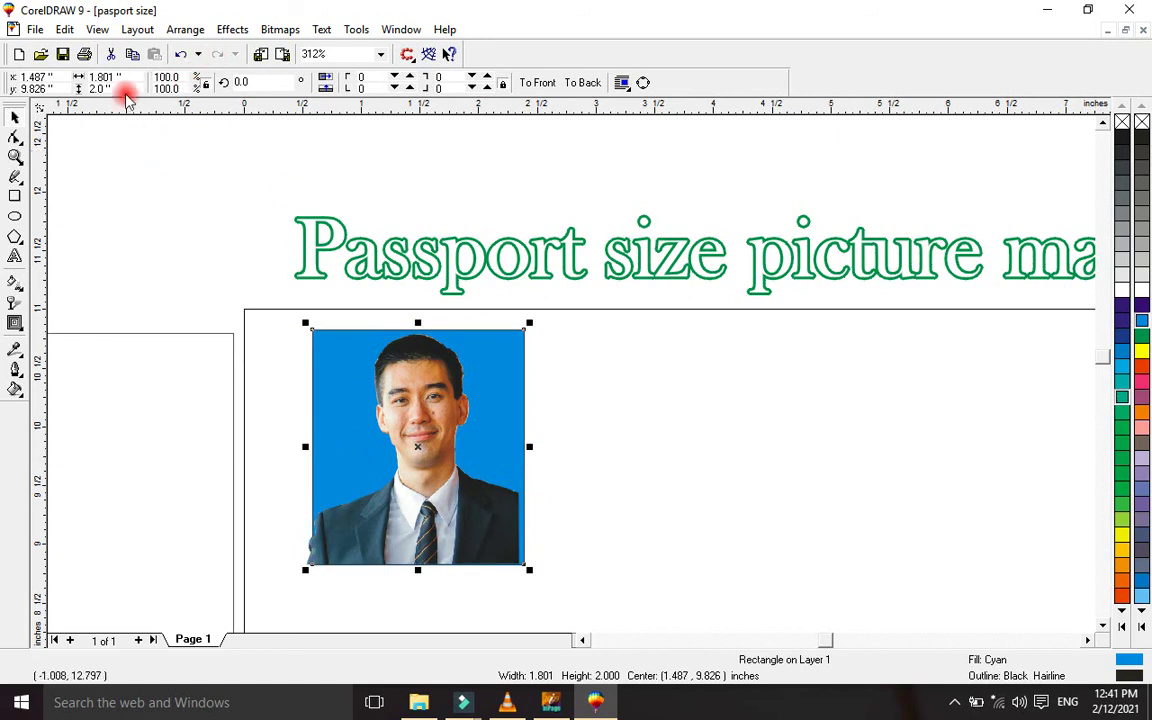
Set the blue rectangle's width to 2 inches
{"action": "double_click", "coordinate": [104, 77]}
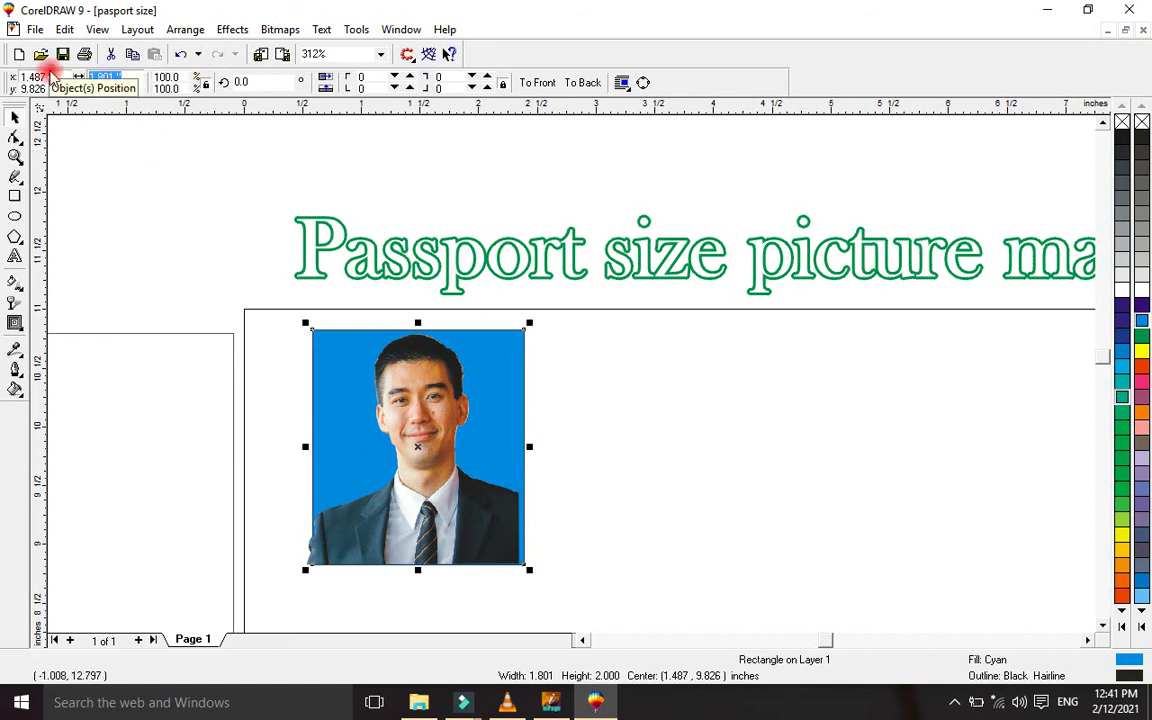
{"action": "type", "text": "2"}
{"action": "key", "text": "Return"}
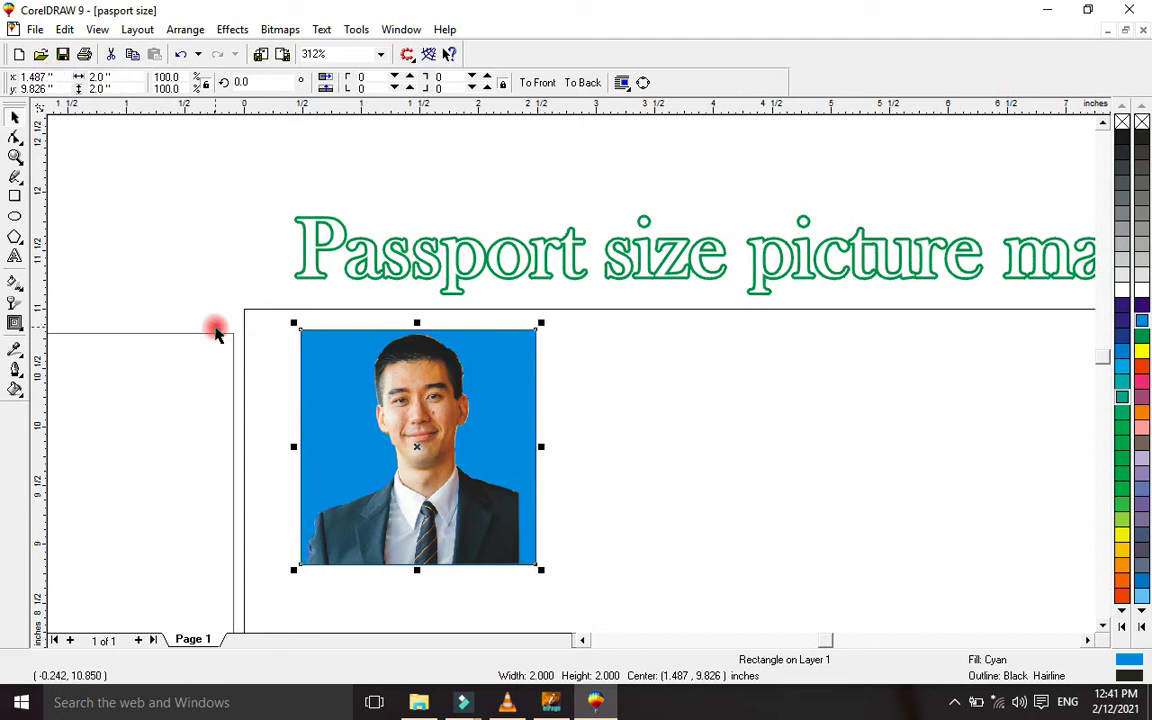
Resize the portrait proportionally to about 1.98 × 2.15 inches and align its bottom and right-hand edges with the blue square
{"action": "left_click", "coordinate": [330, 480]}
{"action": "left_click_drag", "start_coordinate": [300, 327], "coordinate": [266, 291]}
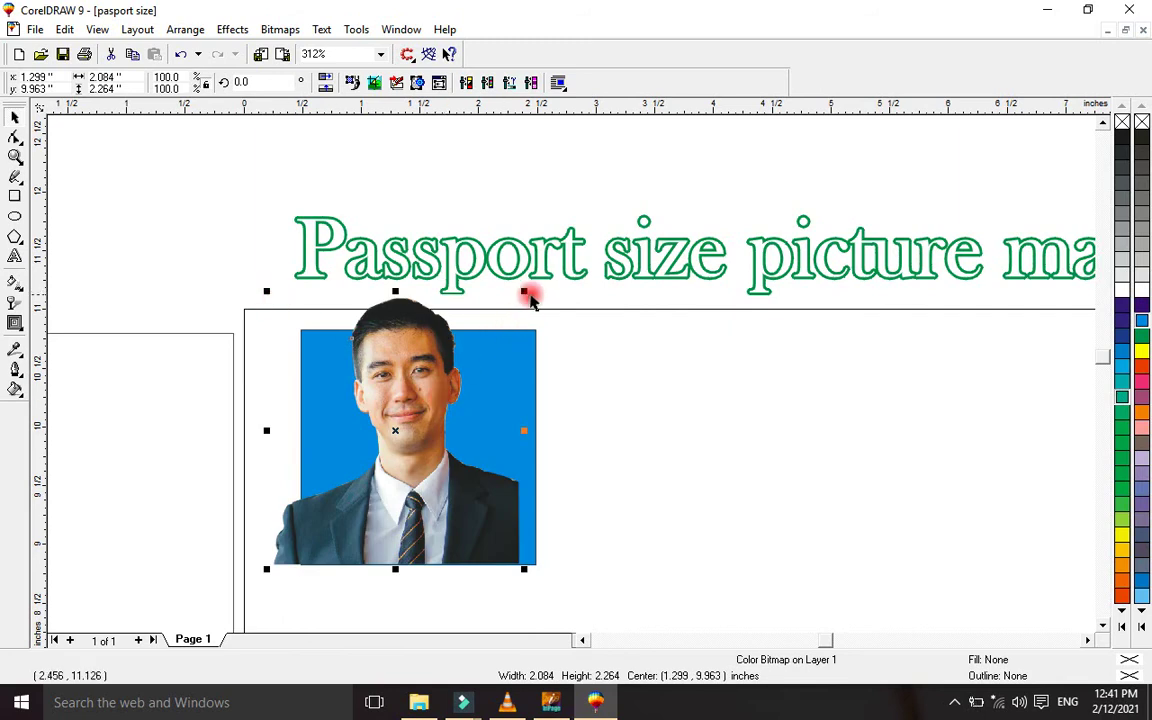
{"action": "left_click_drag", "start_coordinate": [524, 291], "coordinate": [528, 288]}
{"action": "left_click_drag", "start_coordinate": [433, 491], "coordinate": [446, 493]}
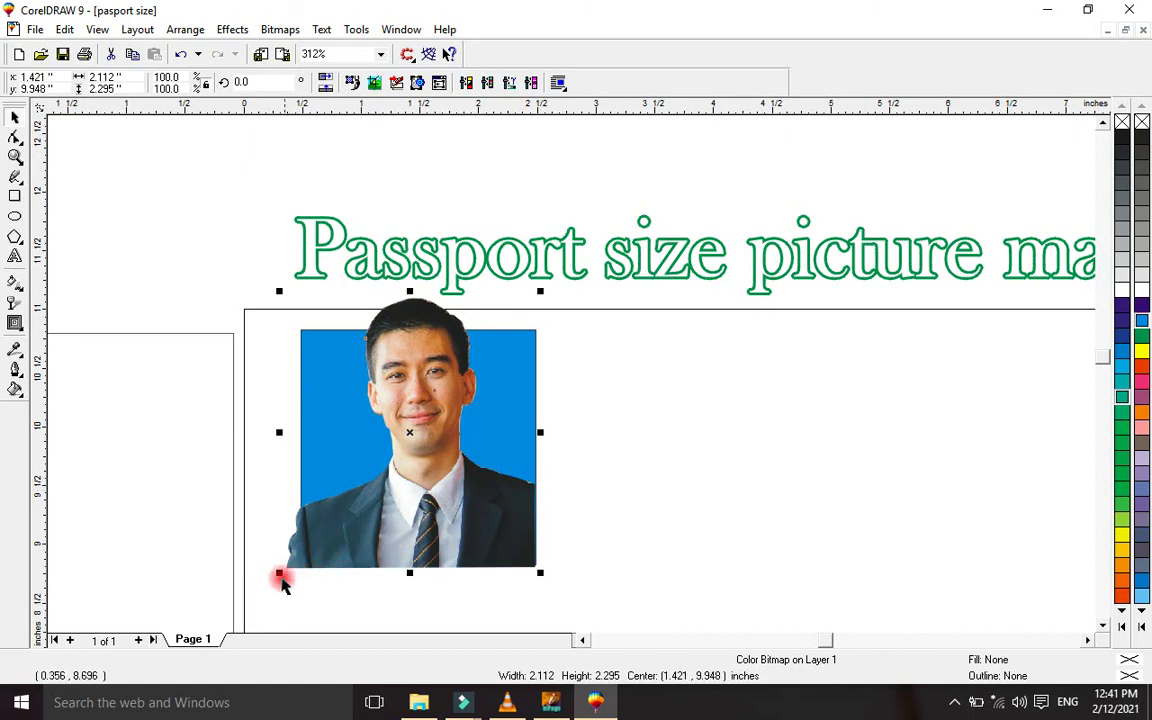
{"action": "mouse_move", "coordinate": [280, 572]}
{"action": "left_mouse_down"}
{"action": "mouse_move", "coordinate": [288, 578]}
{"action": "mouse_move", "coordinate": [295, 556]}
{"action": "left_mouse_up"}
{"action": "left_click_drag", "start_coordinate": [372, 545], "coordinate": [370, 558]}
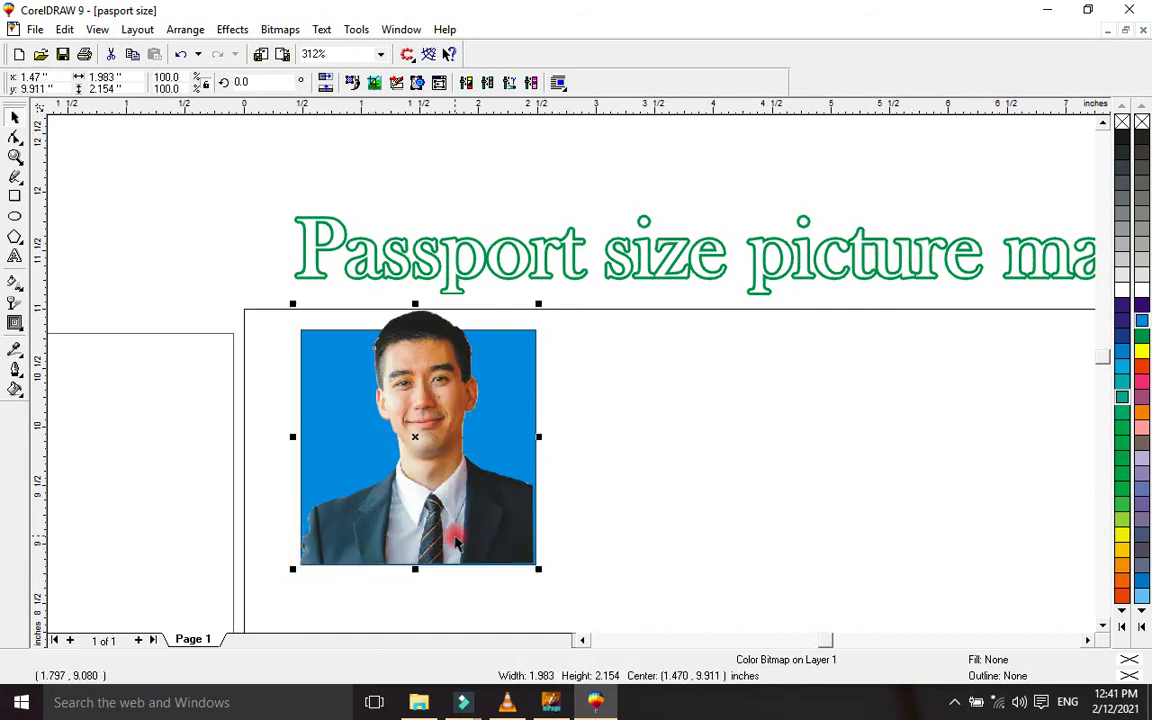
{"action": "mouse_move", "coordinate": [455, 537]}
{"action": "left_mouse_down"}
{"action": "mouse_move", "coordinate": [463, 542]}
{"action": "mouse_move", "coordinate": [453, 537]}
{"action": "left_mouse_up"}
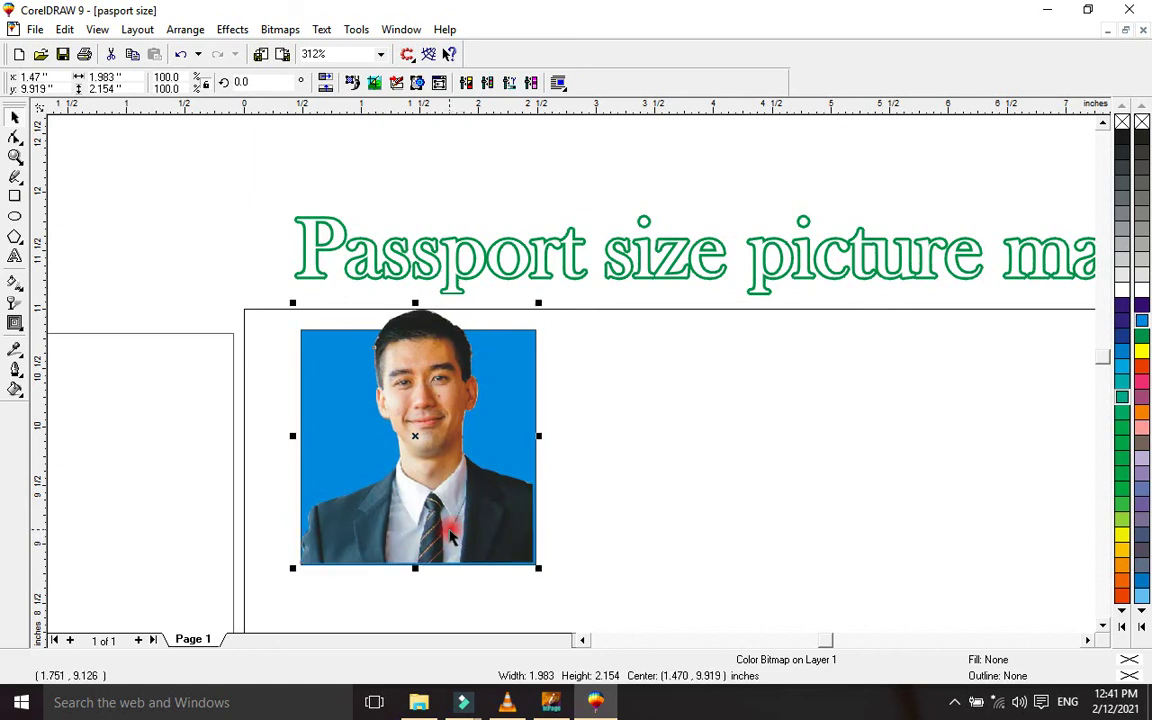
{"action": "left_click_drag", "start_coordinate": [447, 530], "coordinate": [453, 531]}
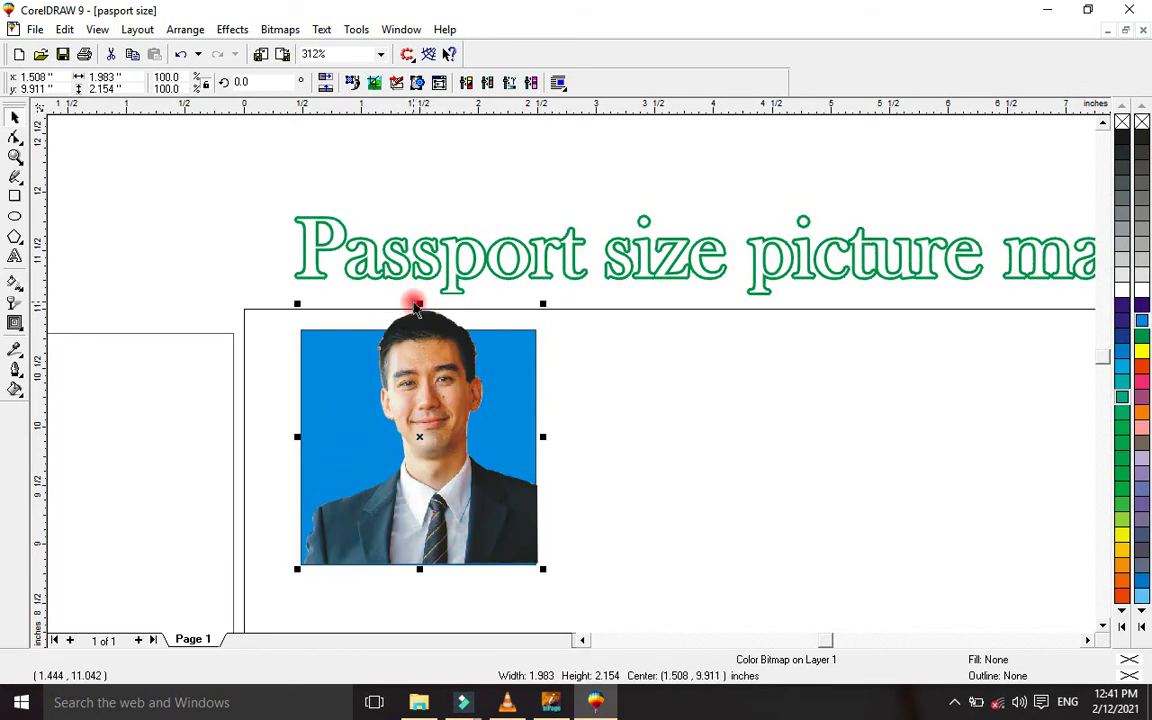
Reduce the portrait's height from its top edge to about 1.99 inches so the head fits inside the blue square
{"action": "left_click", "coordinate": [403, 329]}
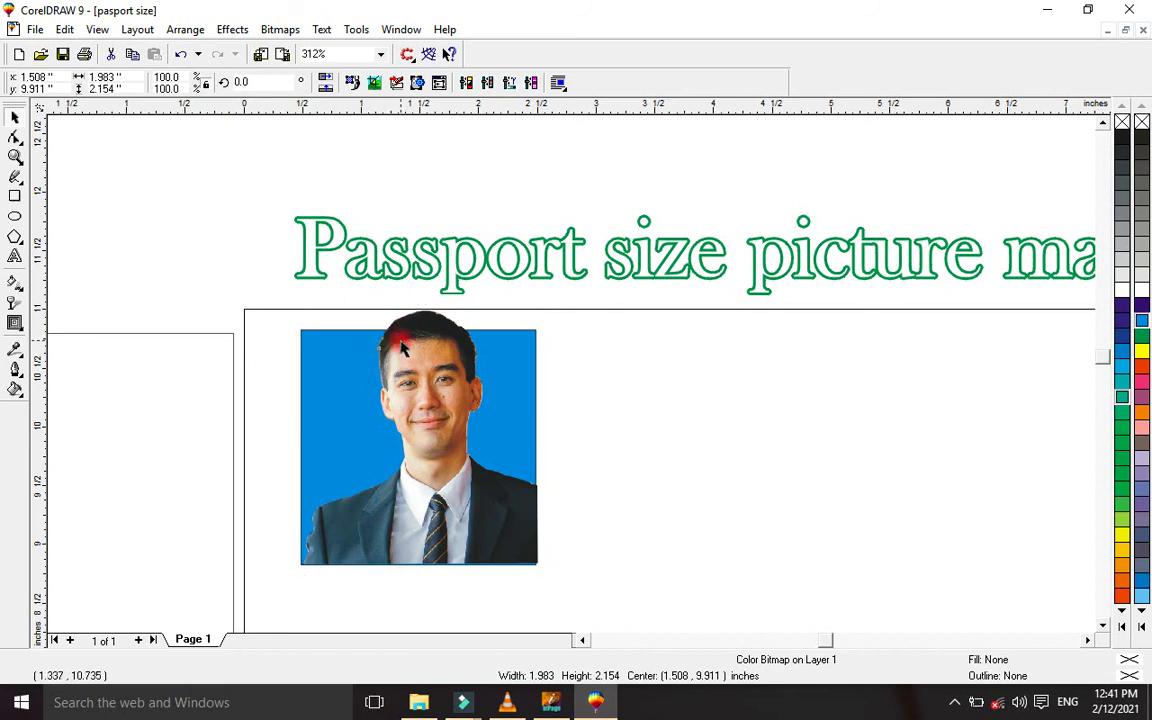
{"action": "left_click", "coordinate": [421, 310]}
{"action": "mouse_move", "coordinate": [421, 305]}
{"action": "left_mouse_down"}
{"action": "mouse_move", "coordinate": [410, 312]}
{"action": "mouse_move", "coordinate": [417, 323]}
{"action": "left_mouse_up"}
Narrow the blue square to about 1.90 inches and the portrait to about 1.91 inches by moving their left-hand edges inward
{"action": "left_click", "coordinate": [339, 376]}
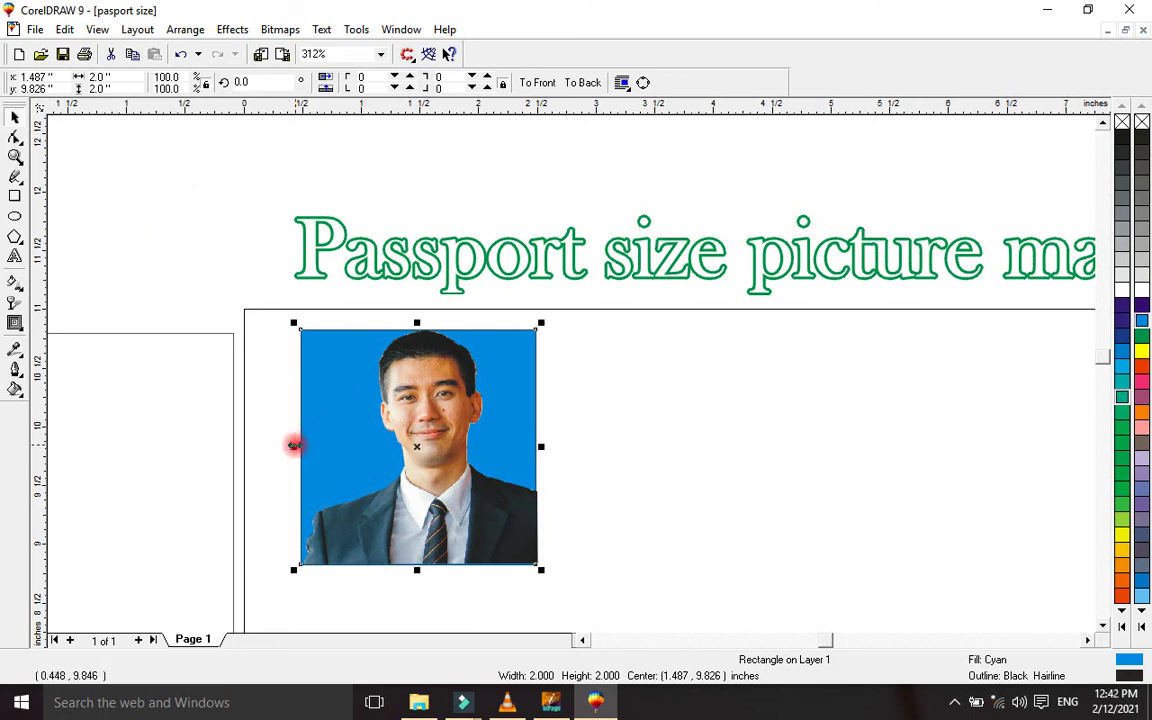
{"action": "left_click_drag", "start_coordinate": [293, 447], "coordinate": [308, 447]}
{"action": "left_click", "coordinate": [266, 338]}
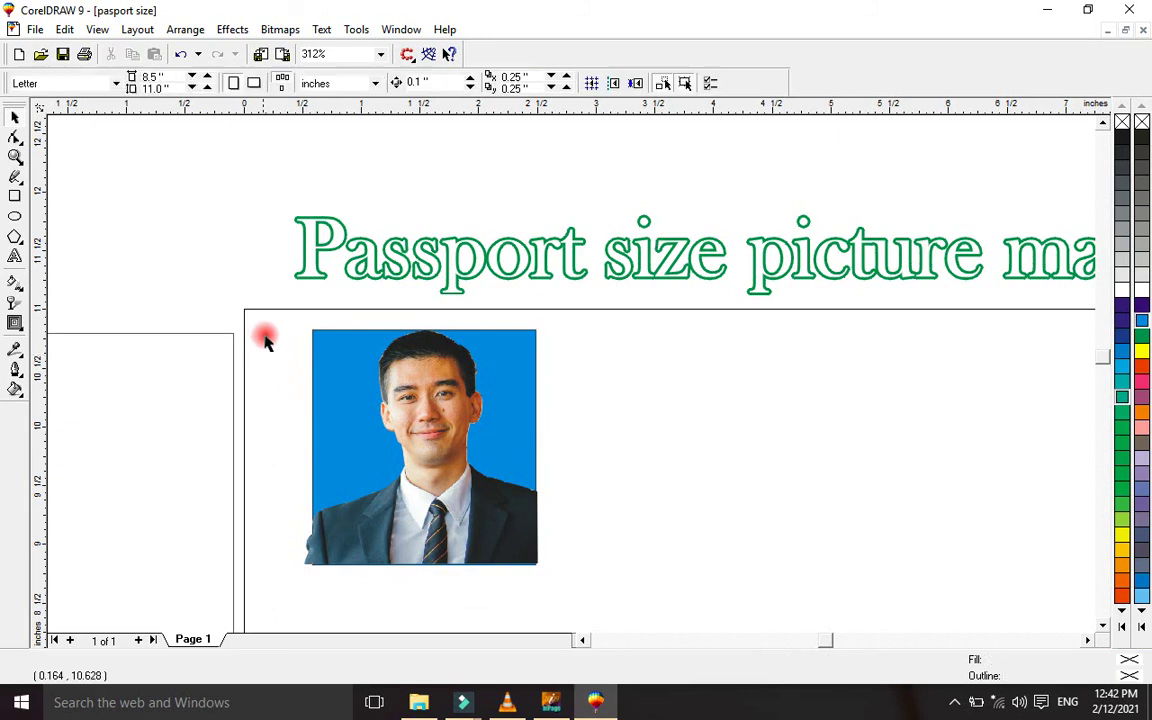
{"action": "left_click_drag", "start_coordinate": [282, 311], "coordinate": [345, 492]}
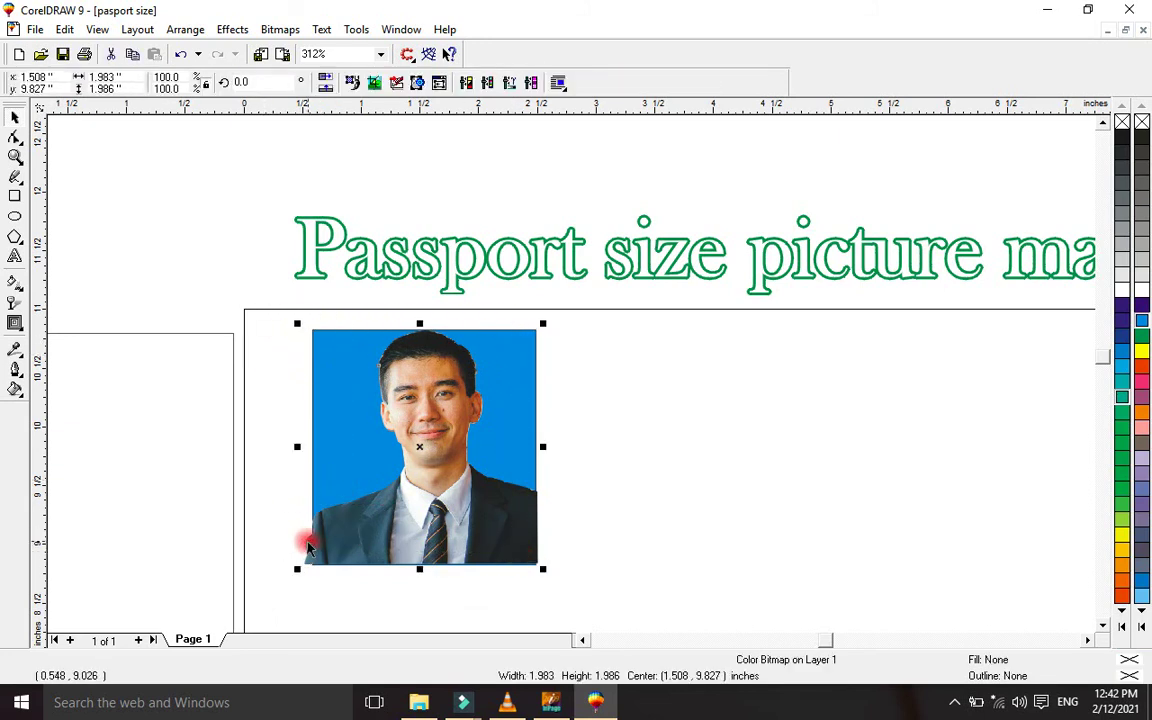
{"action": "left_click_drag", "start_coordinate": [296, 449], "coordinate": [302, 449]}
Raise the blue rectangle's top edge to make it about 2.05 inches high, leaving a little space above the head
{"action": "left_click", "coordinate": [281, 374]}
{"action": "left_click_drag", "start_coordinate": [288, 319], "coordinate": [548, 524]}
{"action": "left_click", "coordinate": [424, 330]}
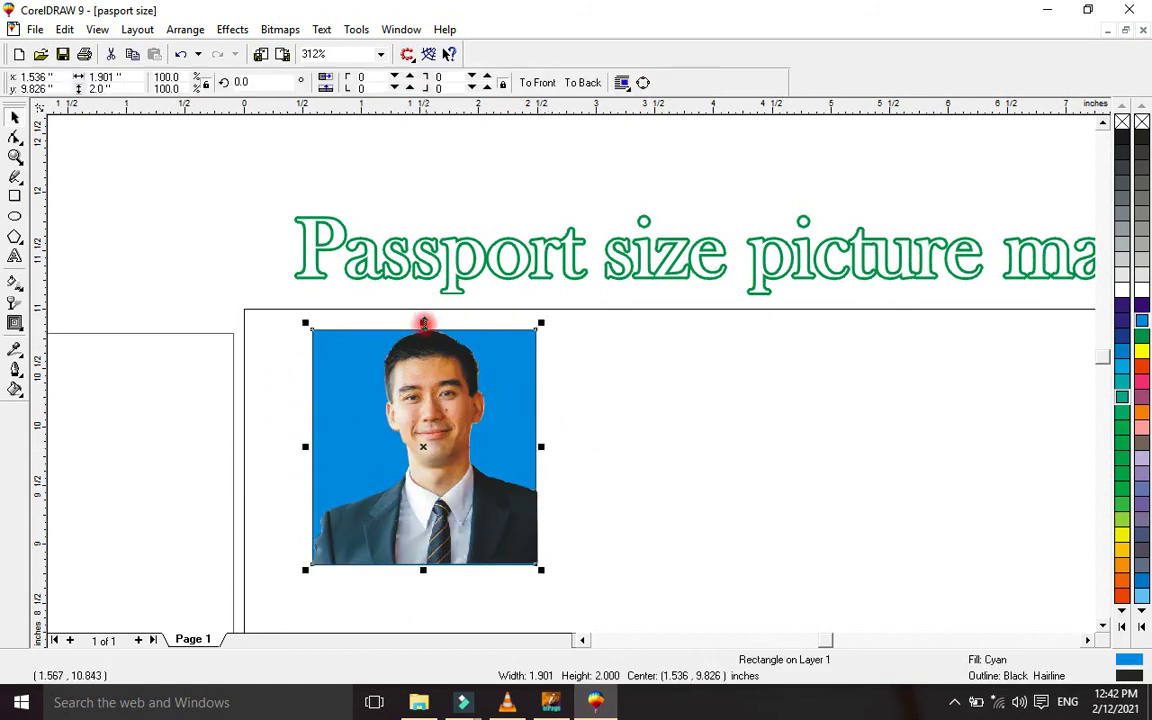
{"action": "left_click_drag", "start_coordinate": [424, 322], "coordinate": [422, 315]}
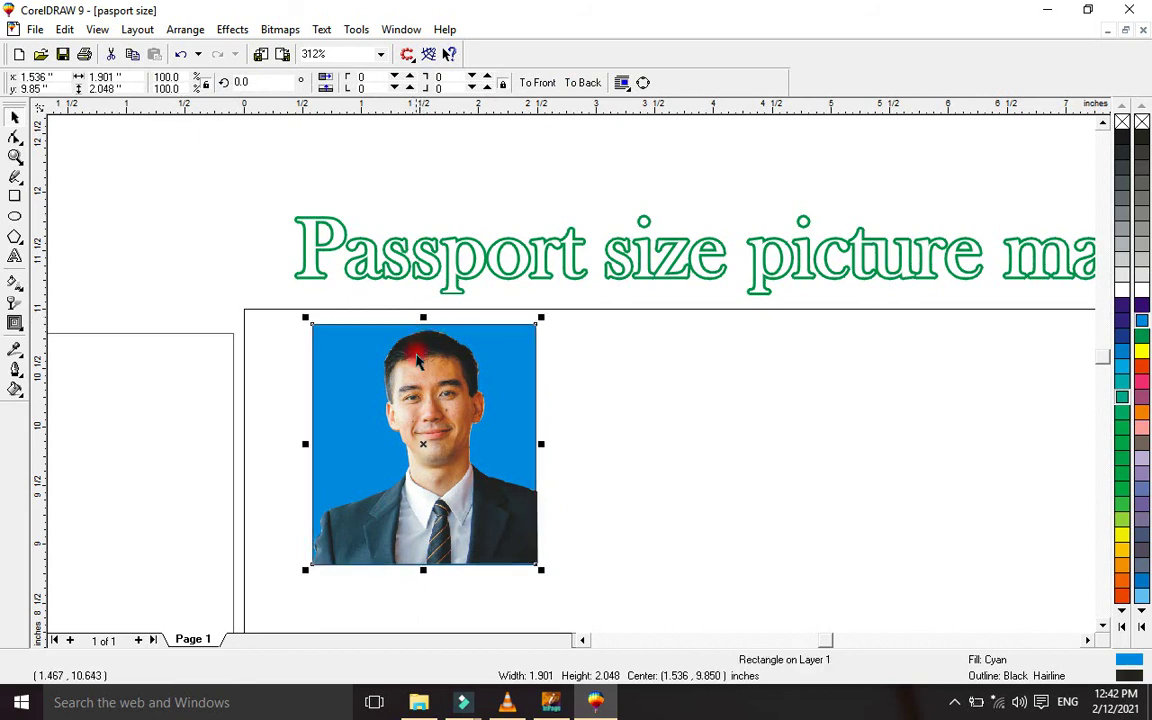
Compare gamma values on the portrait with live preview and apply a gamma value of 0.74
{"action": "left_click", "coordinate": [428, 412]}
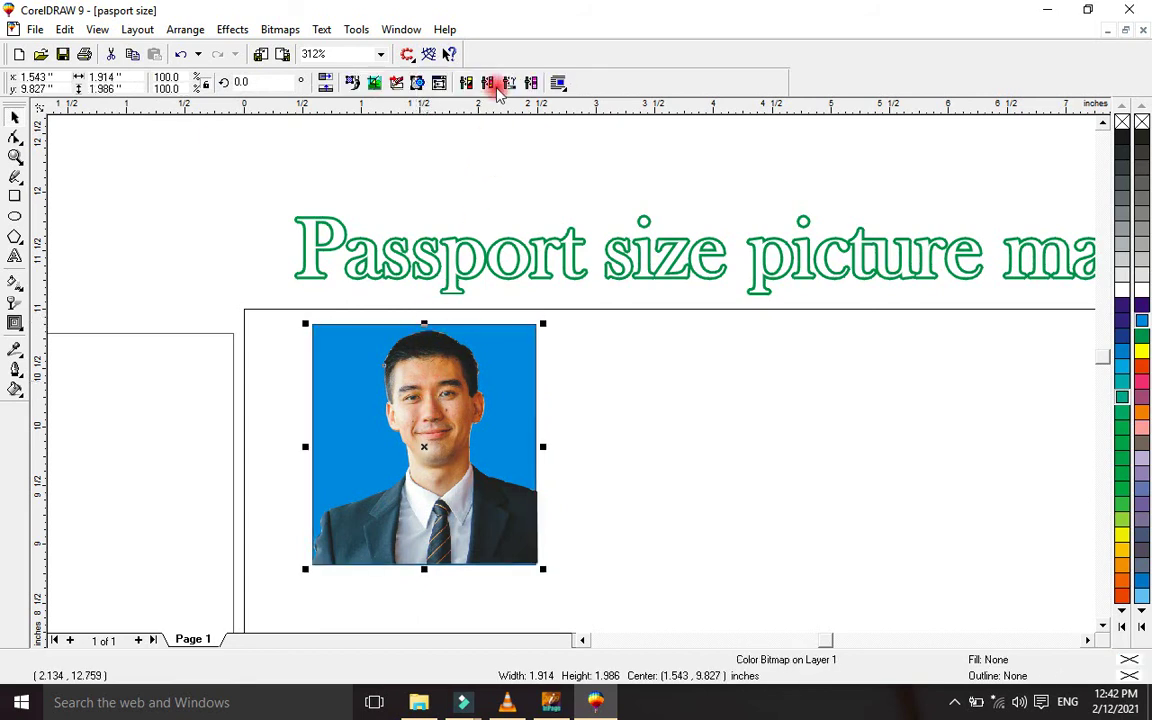
{"action": "left_click", "coordinate": [460, 80]}
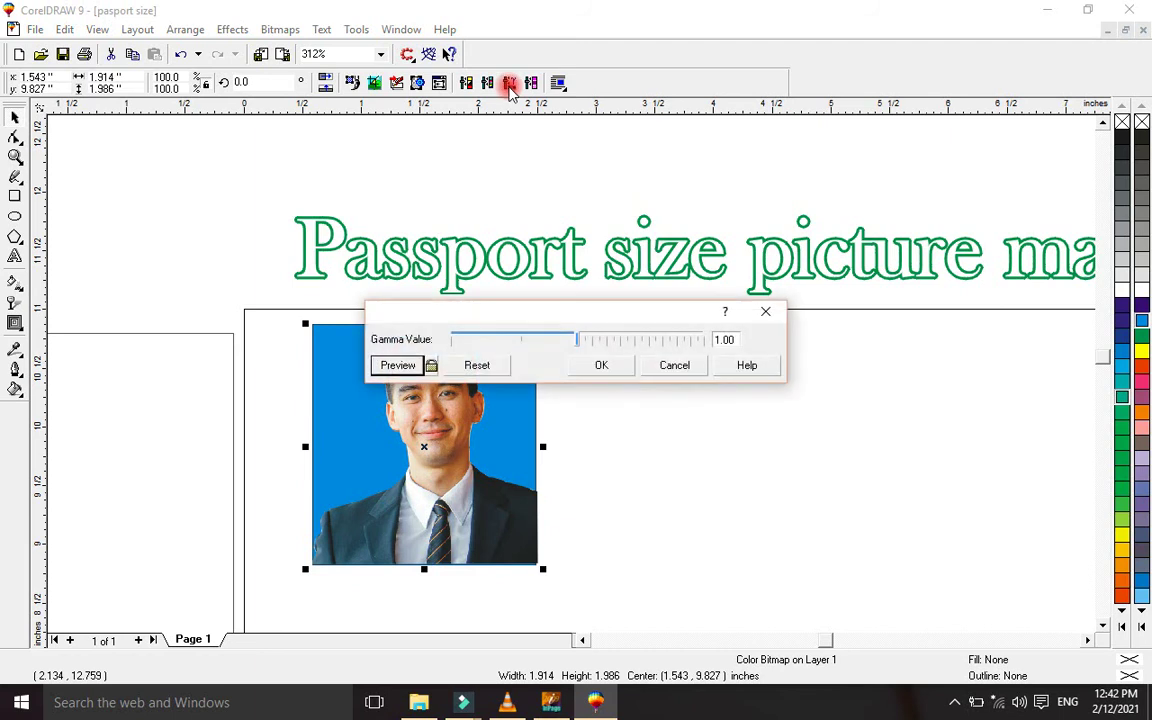
{"action": "left_click_drag", "start_coordinate": [543, 320], "coordinate": [538, 155]}
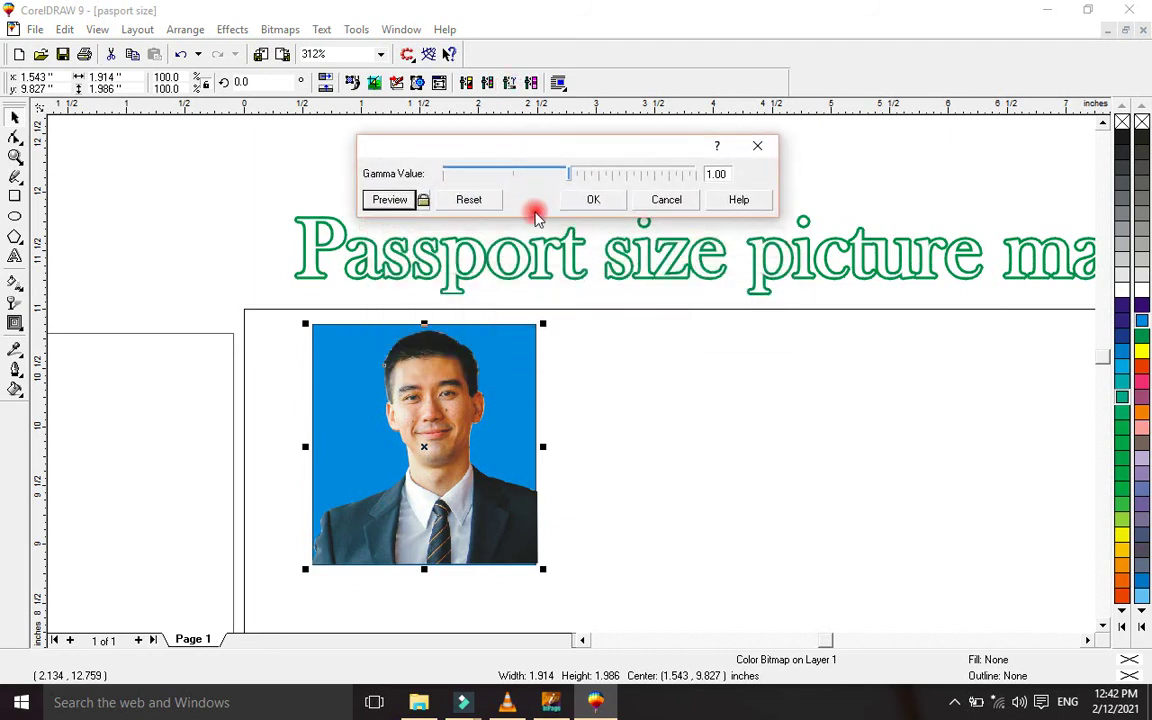
{"action": "left_click", "coordinate": [420, 201]}
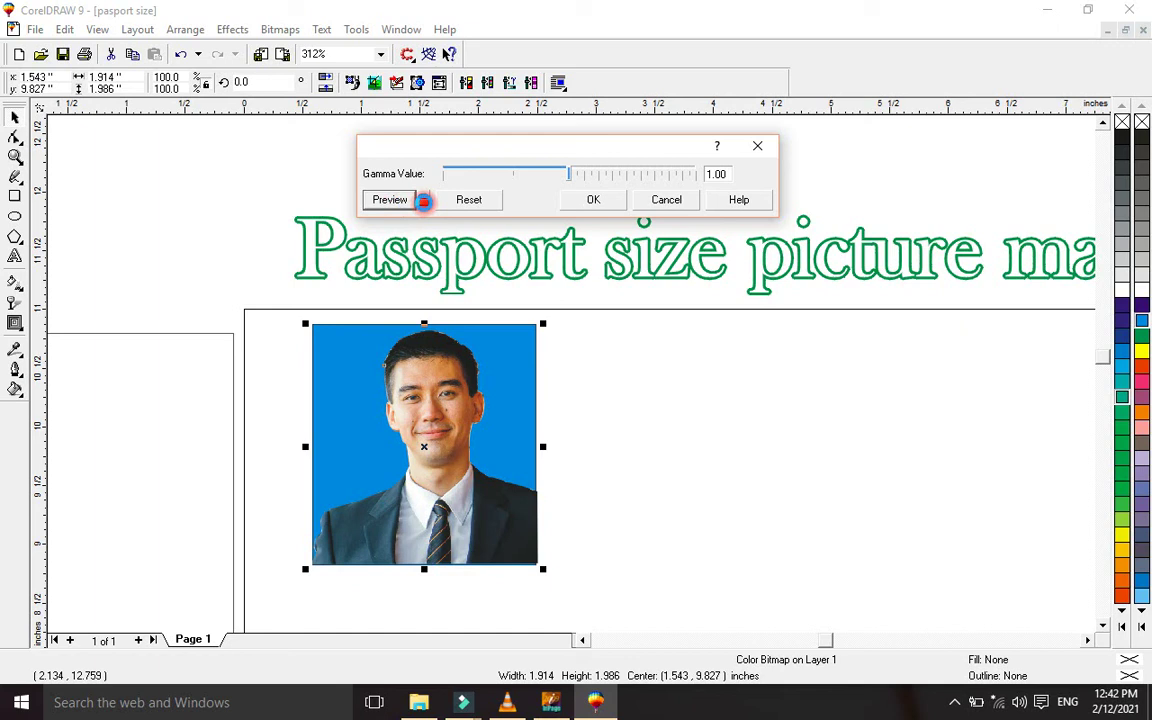
{"action": "left_click", "coordinate": [423, 200]}
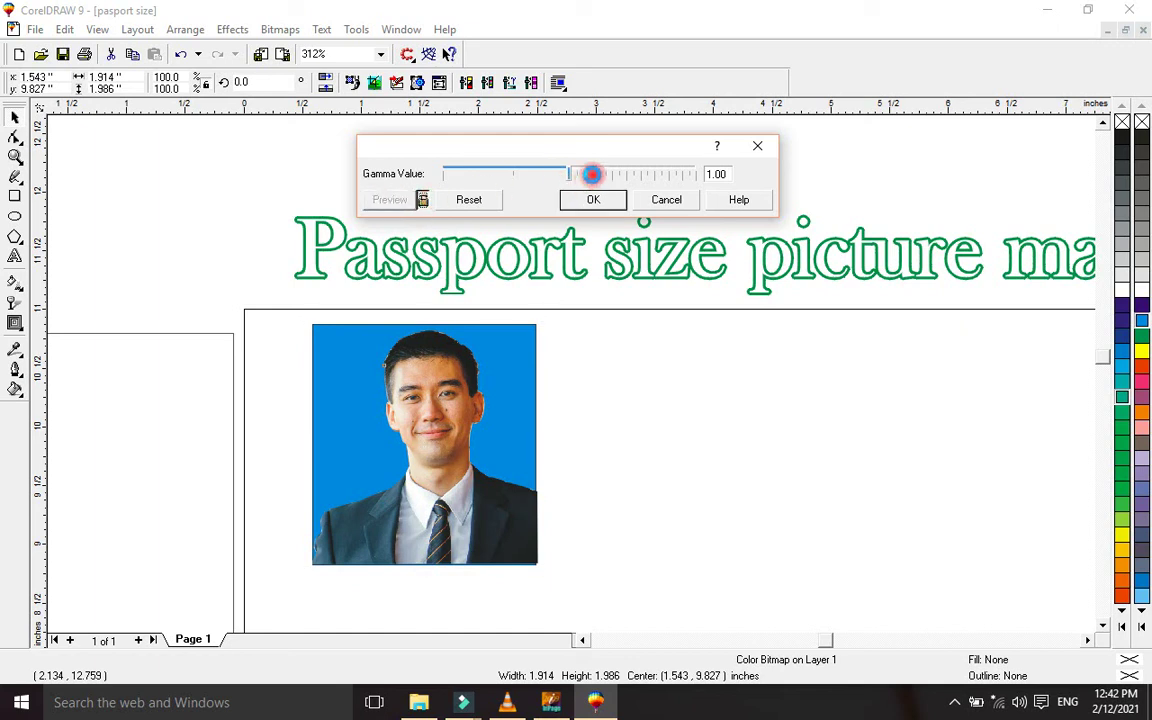
{"action": "left_click", "coordinate": [592, 174]}
{"action": "left_click_drag", "start_coordinate": [592, 174], "coordinate": [637, 171]}
{"action": "left_click", "coordinate": [388, 200]}
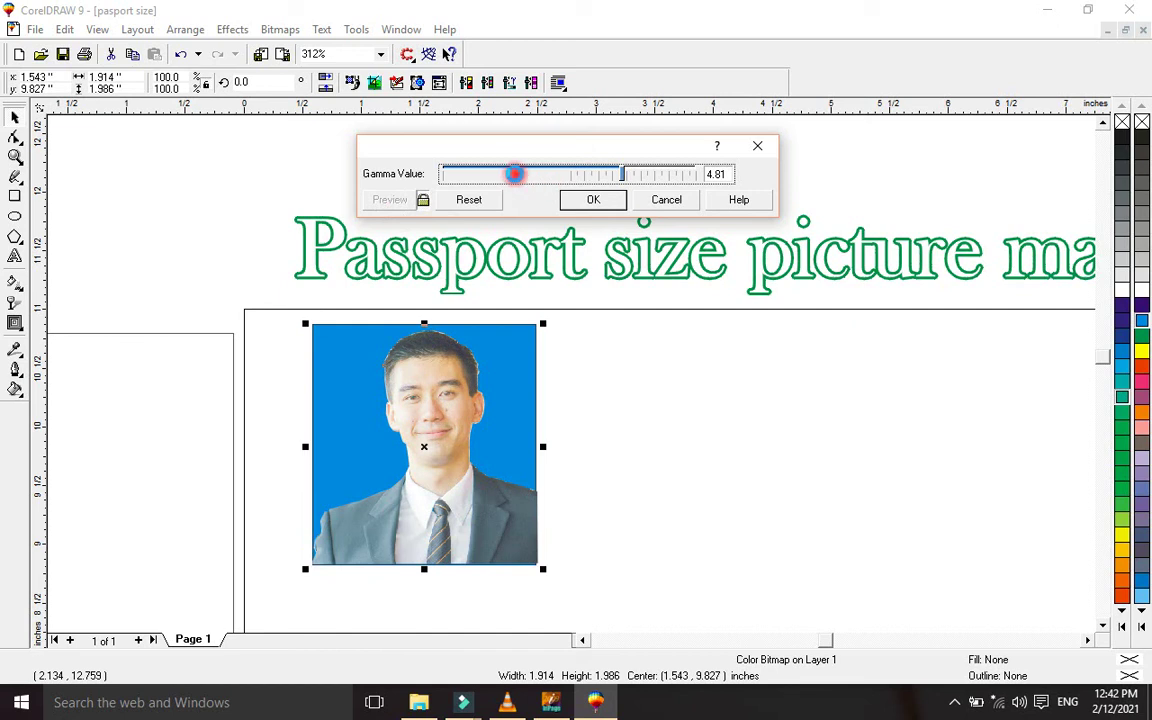
{"action": "left_click", "coordinate": [510, 173]}
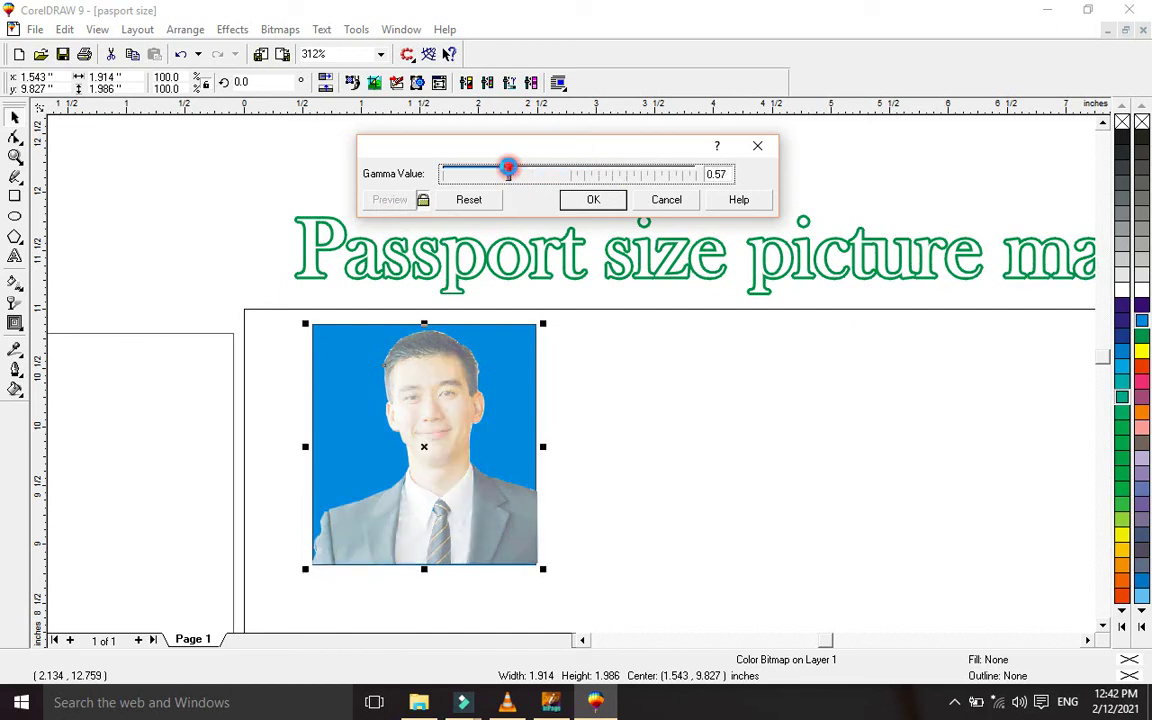
{"action": "left_click", "coordinate": [395, 200]}
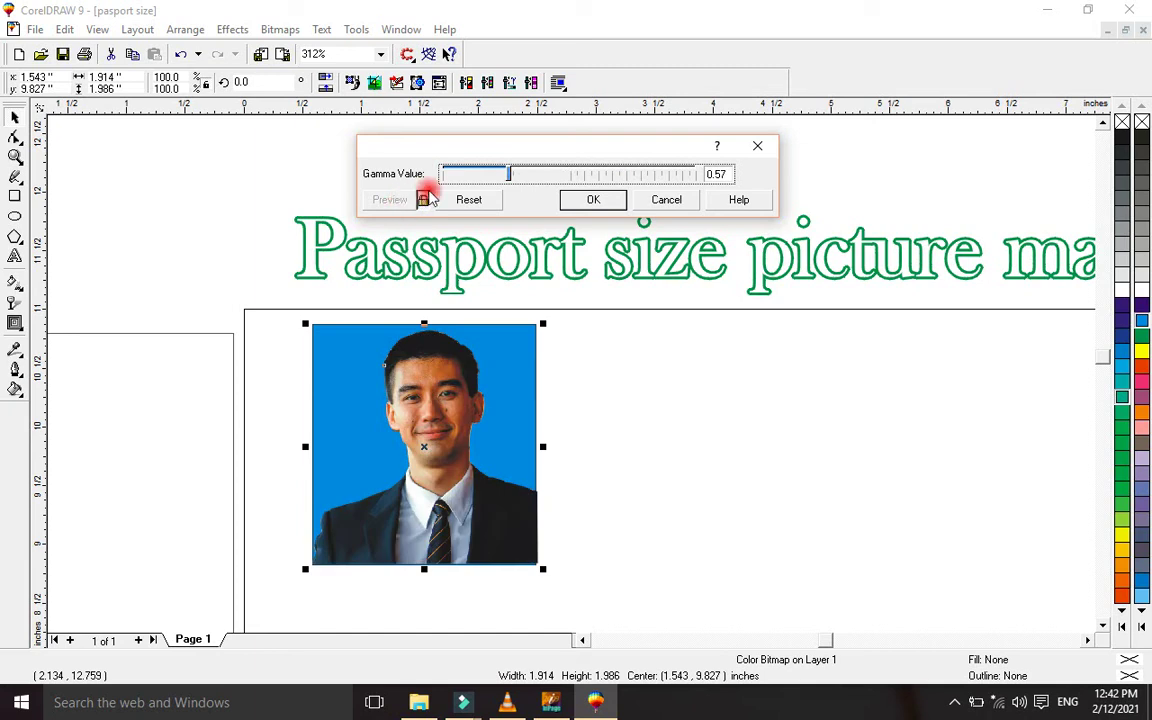
{"action": "left_click_drag", "start_coordinate": [515, 170], "coordinate": [531, 172]}
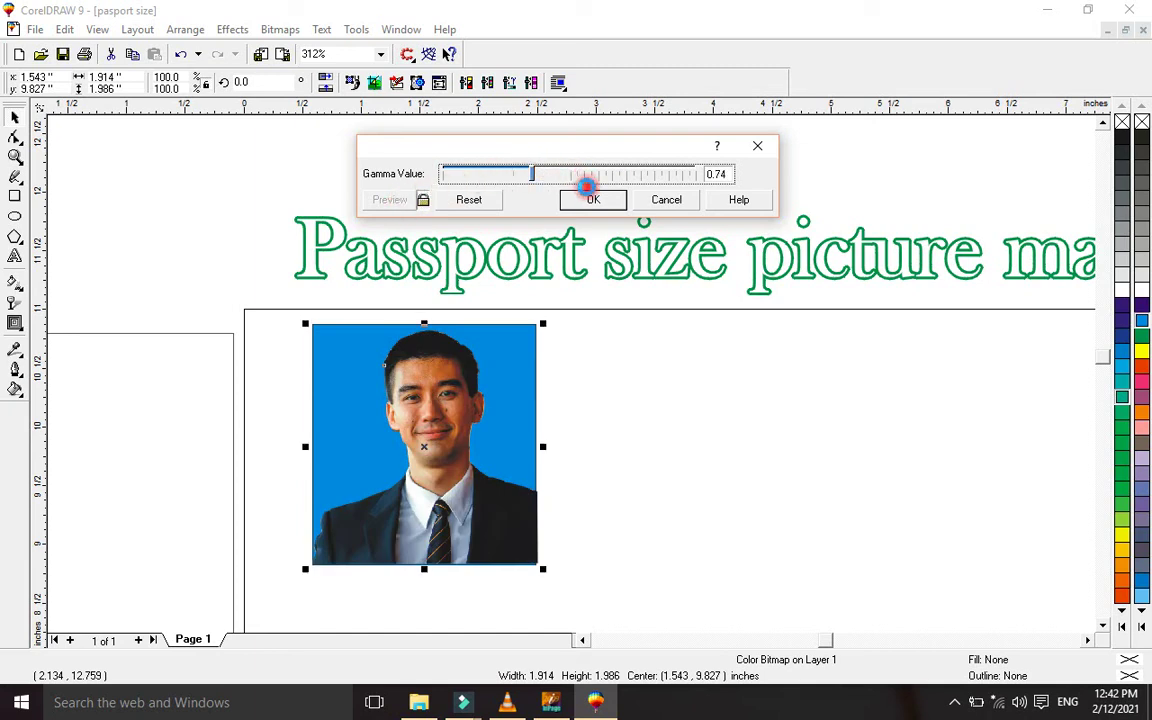
{"action": "left_click", "coordinate": [590, 201]}
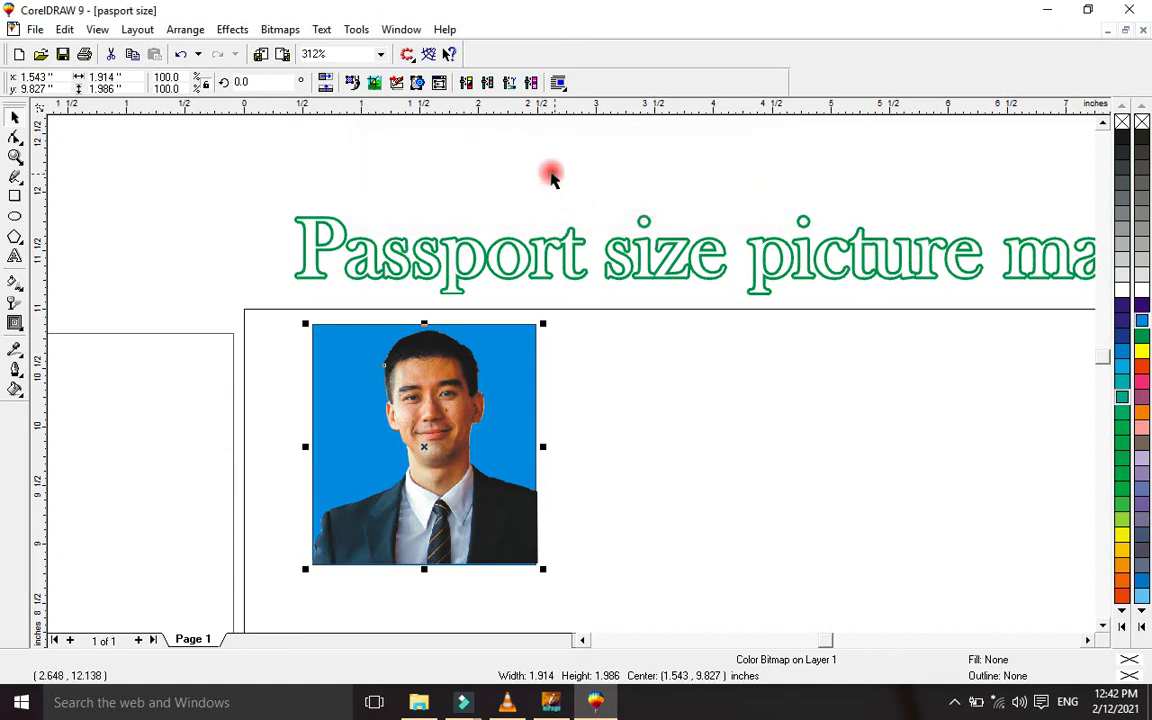
Preview brightness values of 19 and -29 on the portrait with automatic preview locked on
{"action": "left_click", "coordinate": [467, 84]}
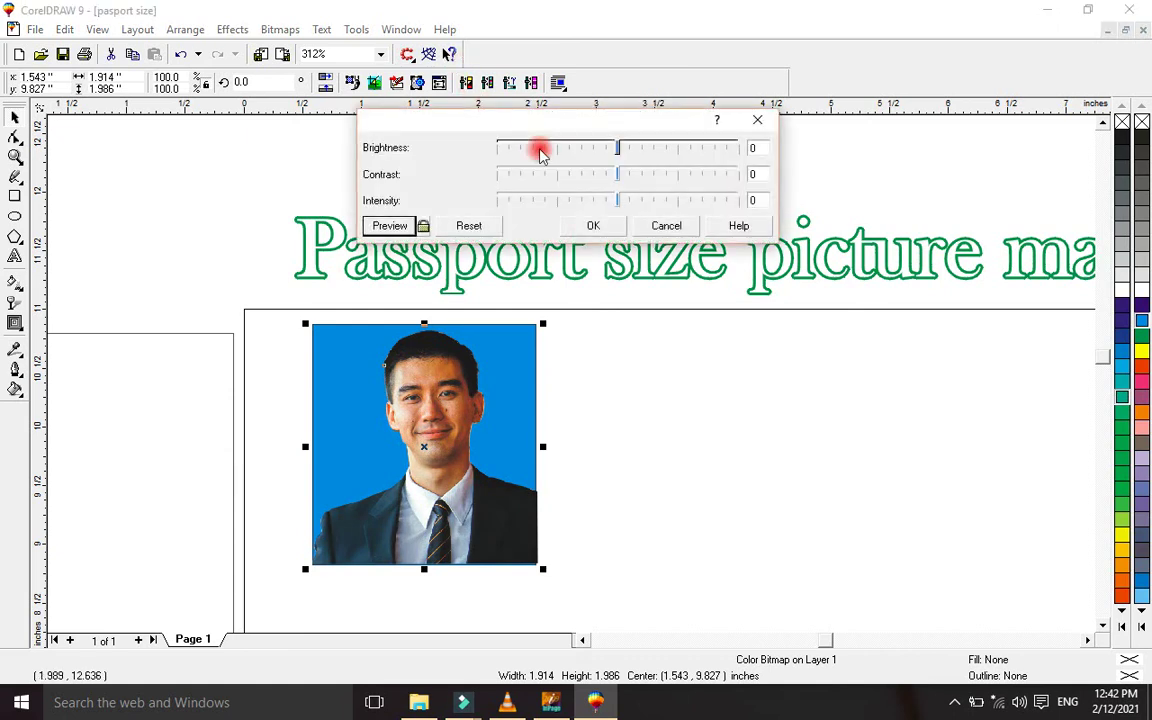
{"action": "left_click", "coordinate": [391, 226]}
{"action": "left_click", "coordinate": [389, 228]}
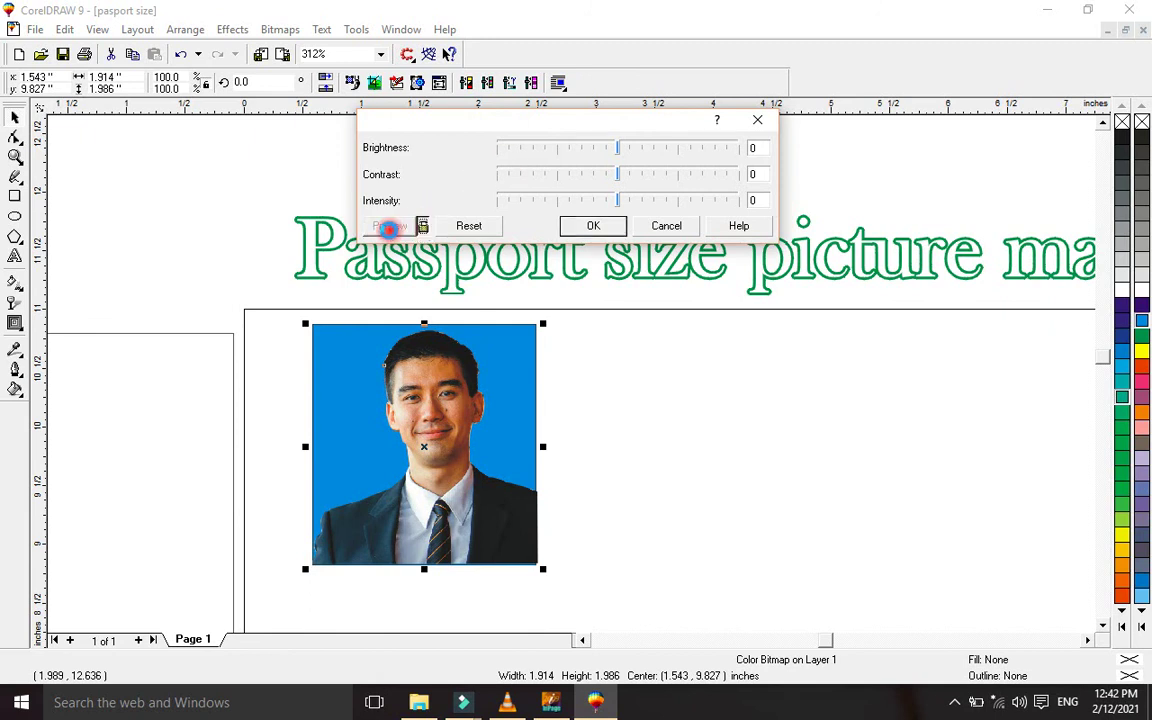
{"action": "left_click", "coordinate": [642, 148]}
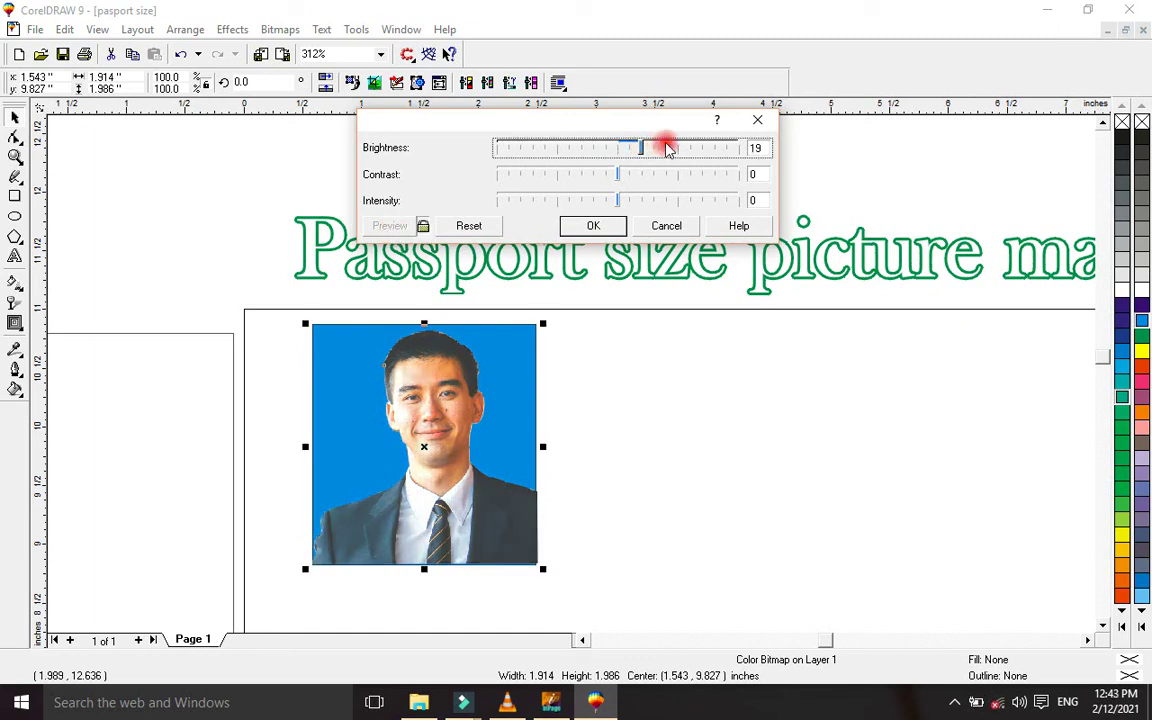
{"action": "left_click_drag", "start_coordinate": [667, 148], "coordinate": [583, 148]}
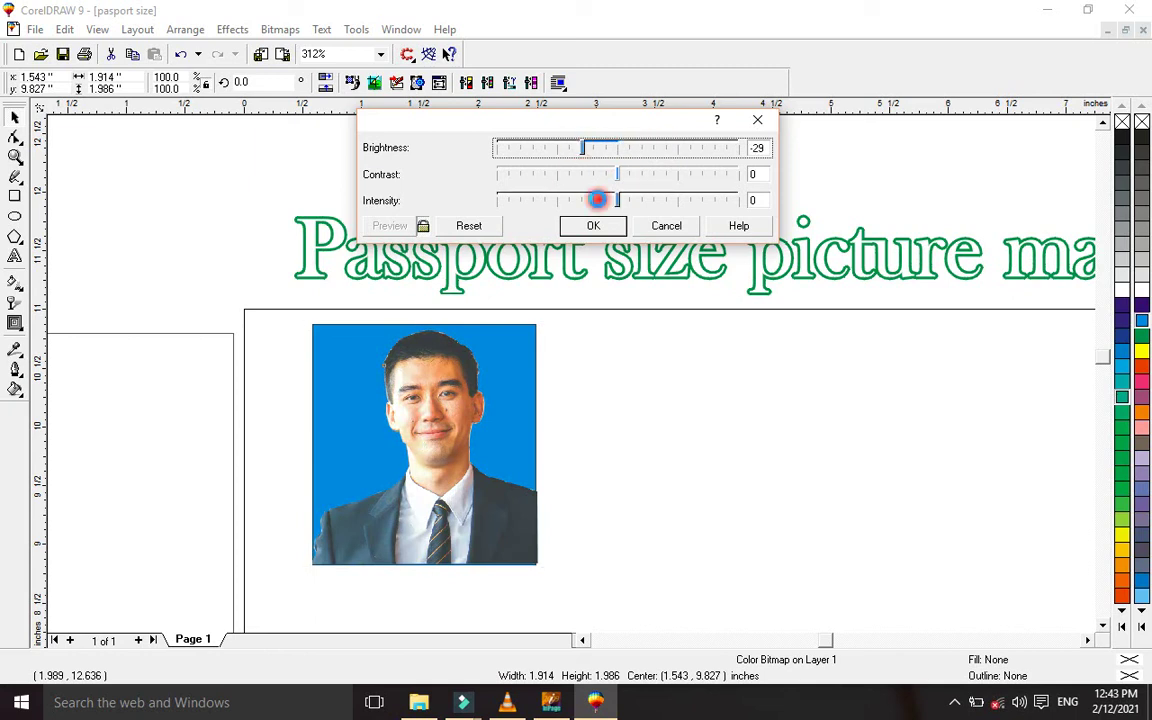
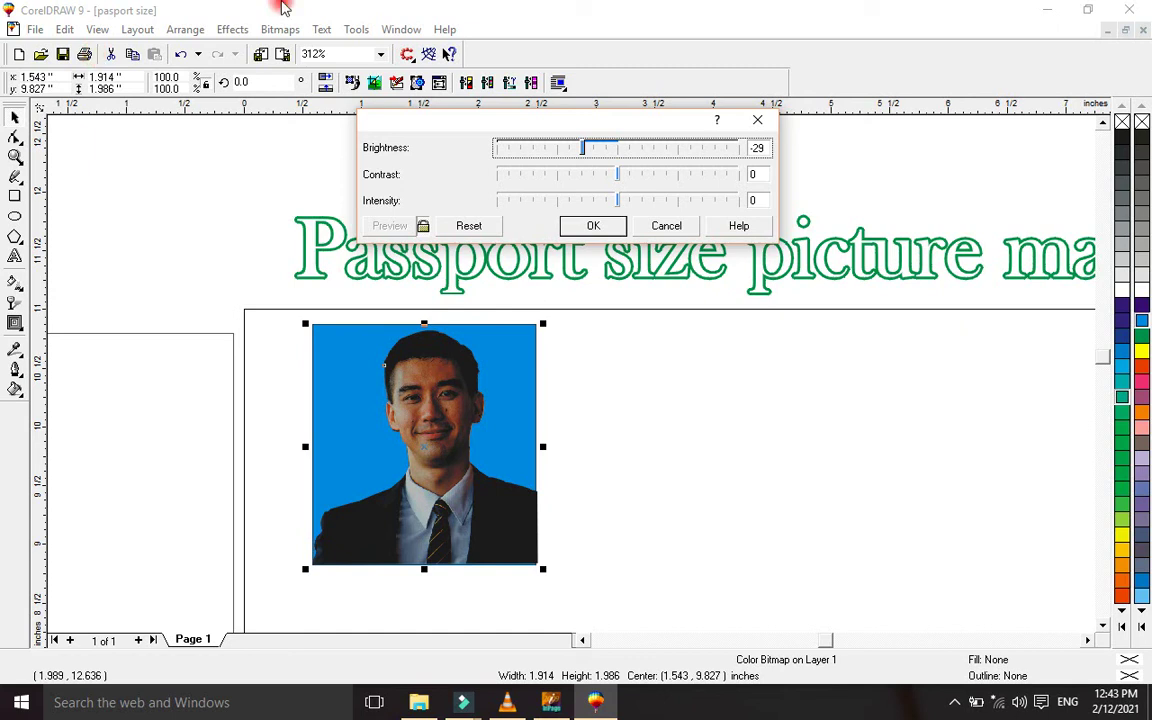
Try different contrast values on the portrait, ending with brightness 21, contrast 13 and intensity 38
{"action": "left_click", "coordinate": [631, 176]}
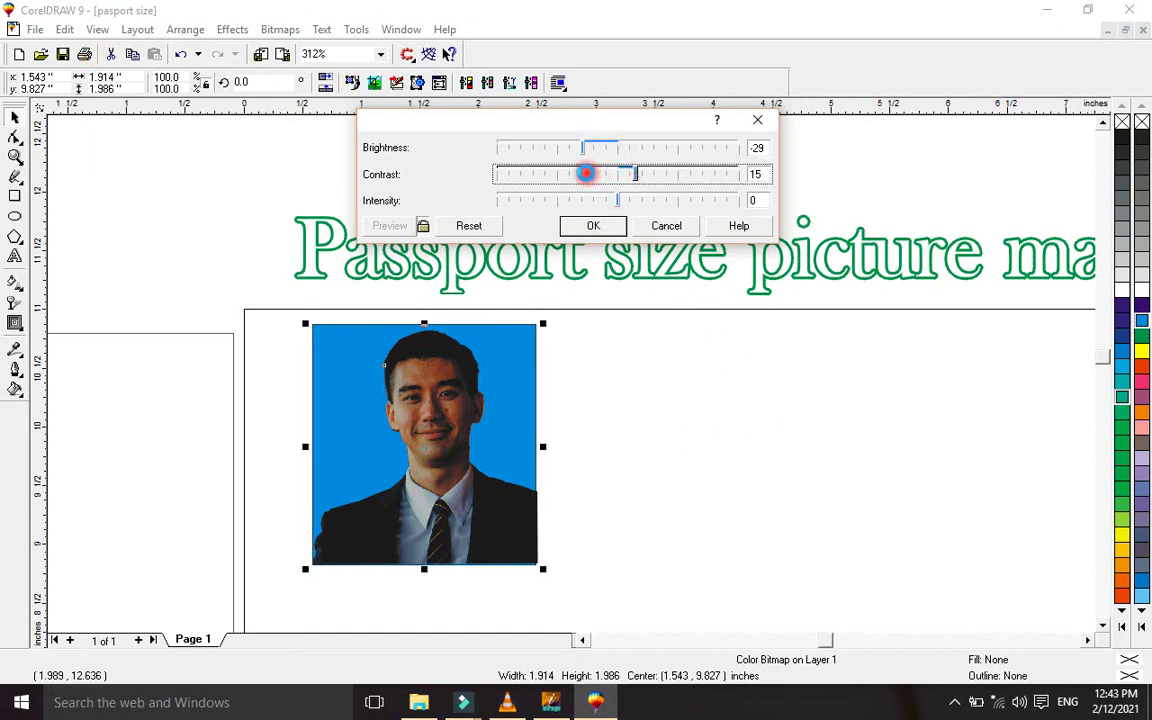
{"action": "left_click_drag", "start_coordinate": [586, 173], "coordinate": [576, 173]}
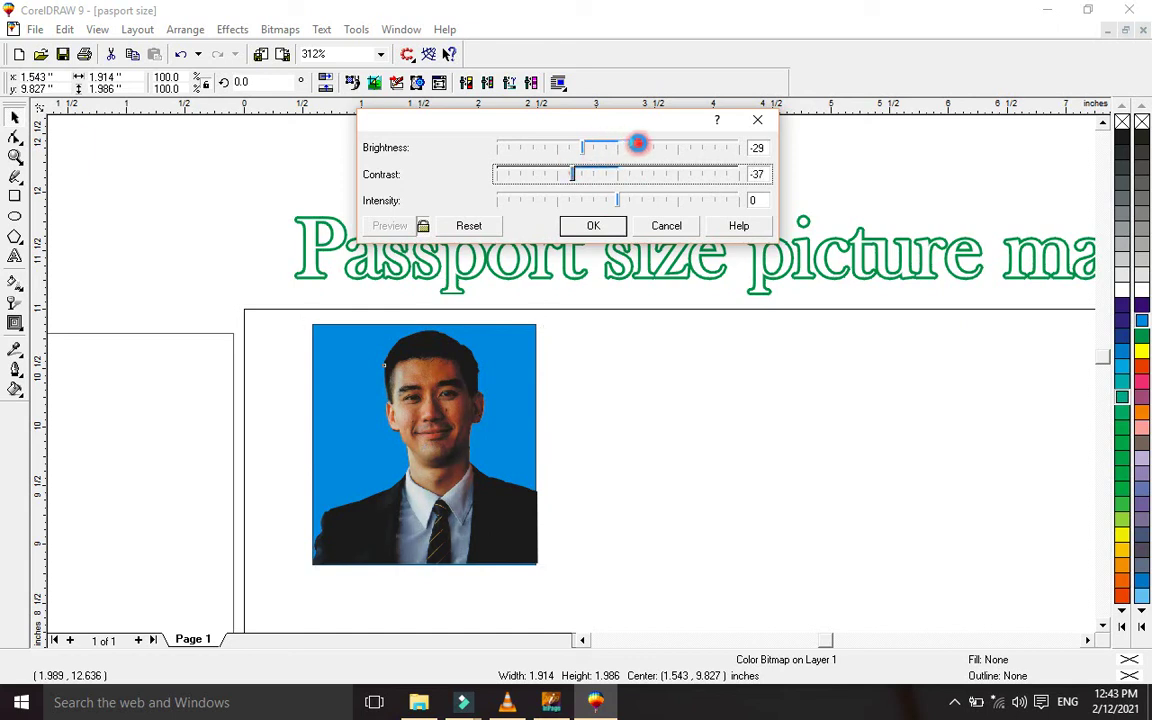
{"action": "left_click_drag", "start_coordinate": [644, 146], "coordinate": [647, 148]}
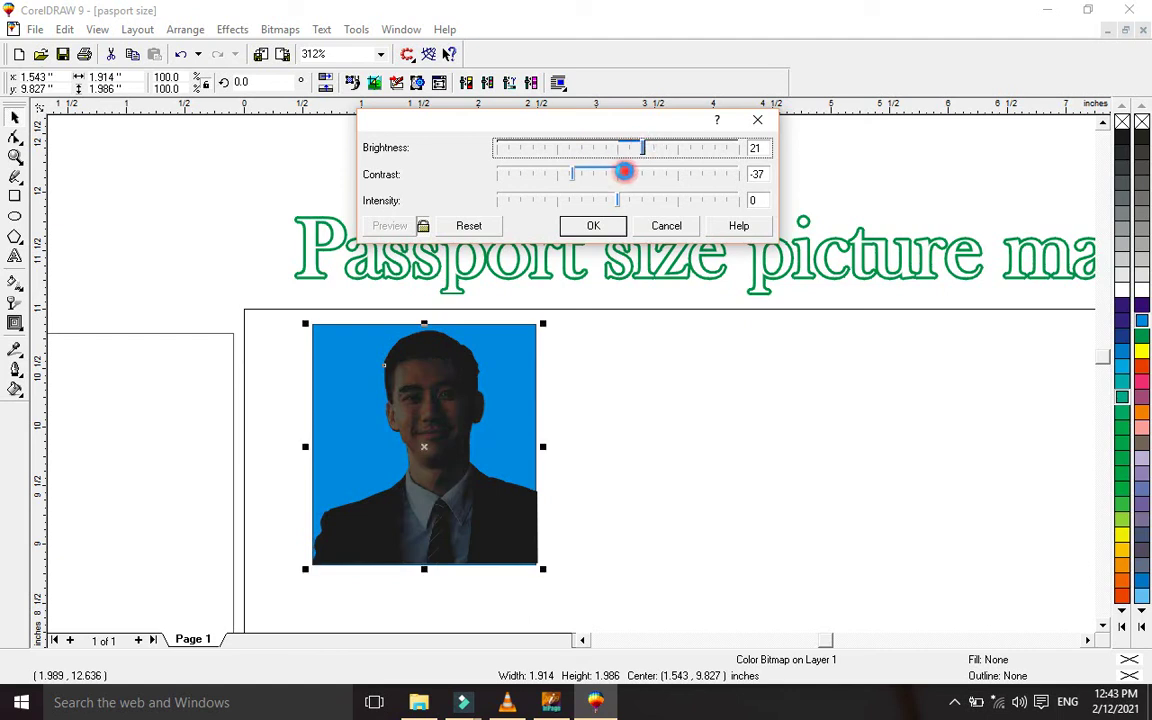
{"action": "left_click", "coordinate": [633, 172]}
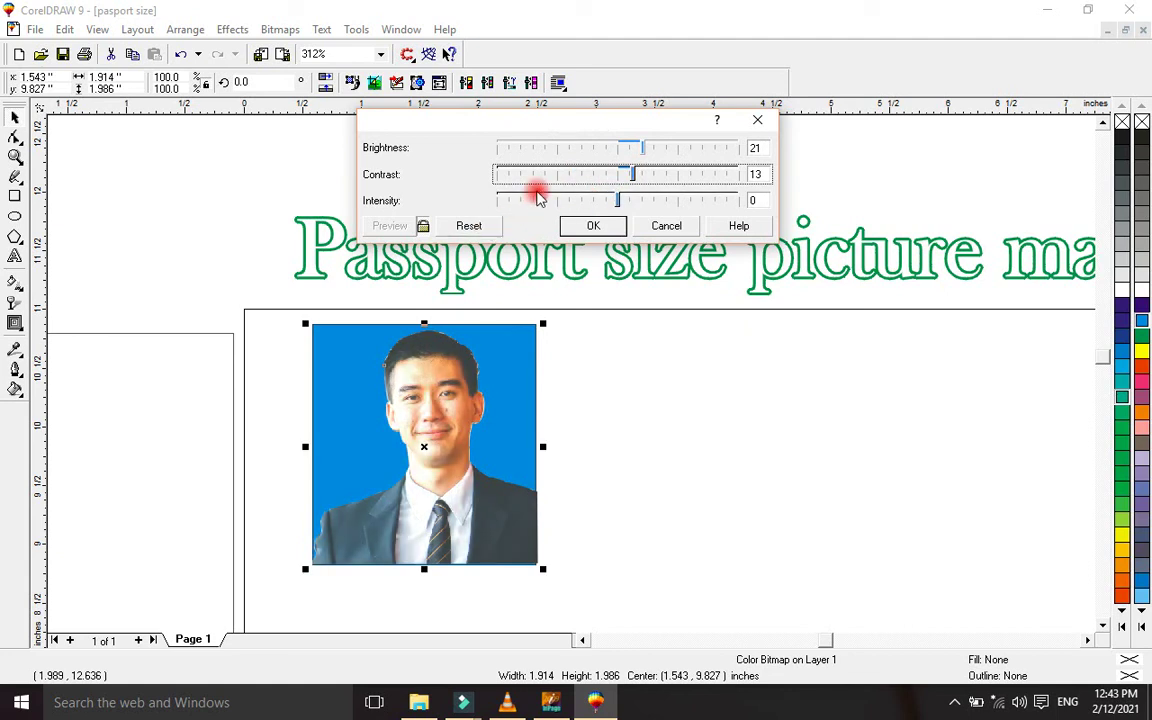
{"action": "left_click", "coordinate": [564, 199]}
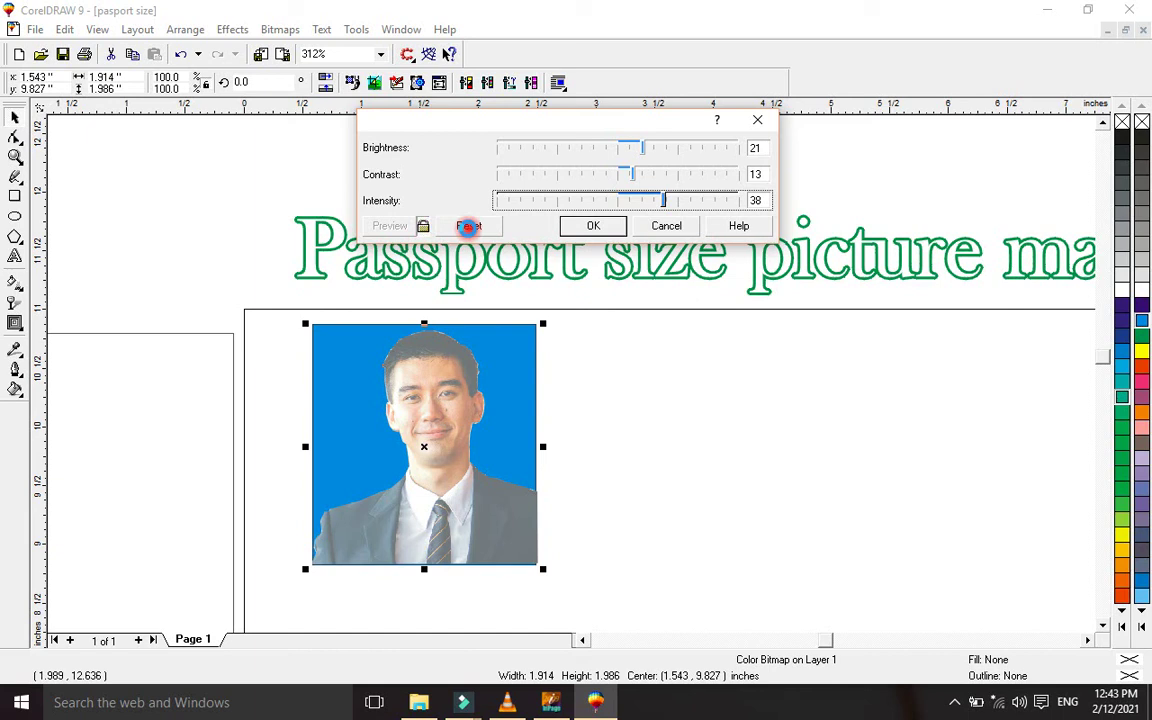
Reset the portrait's brightness, contrast and intensity to 0 and close the adjustment
{"action": "left_click", "coordinate": [468, 226]}
{"action": "left_click", "coordinate": [469, 227]}
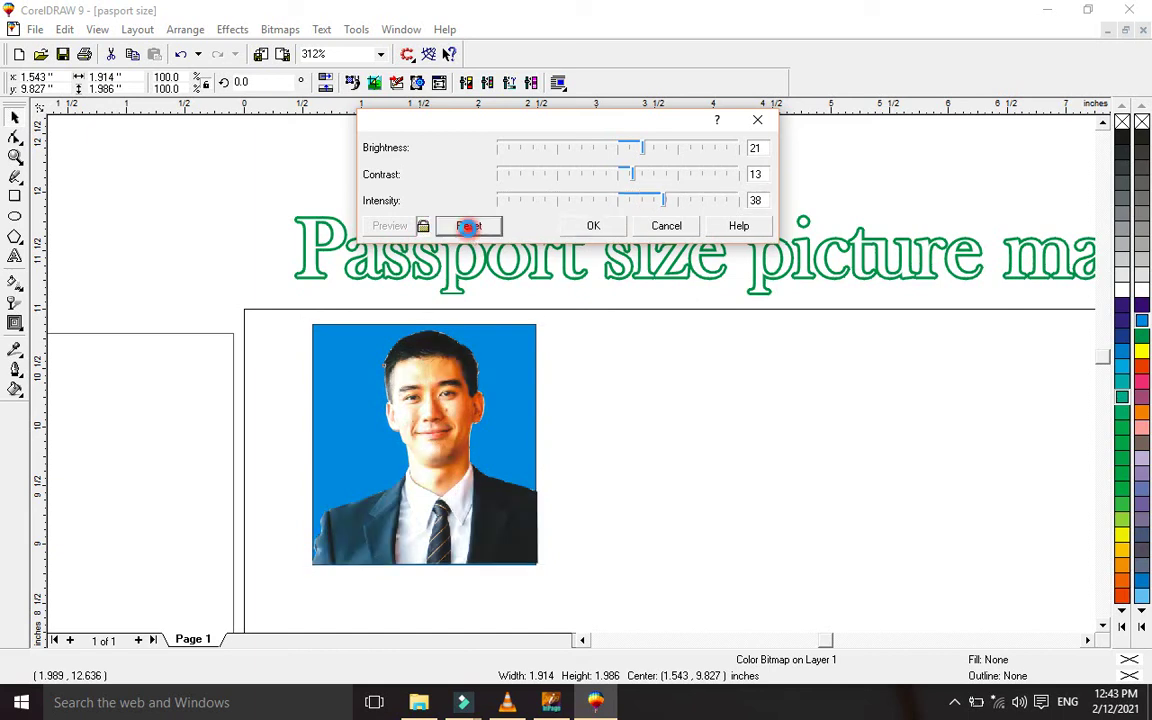
{"action": "left_click", "coordinate": [468, 226]}
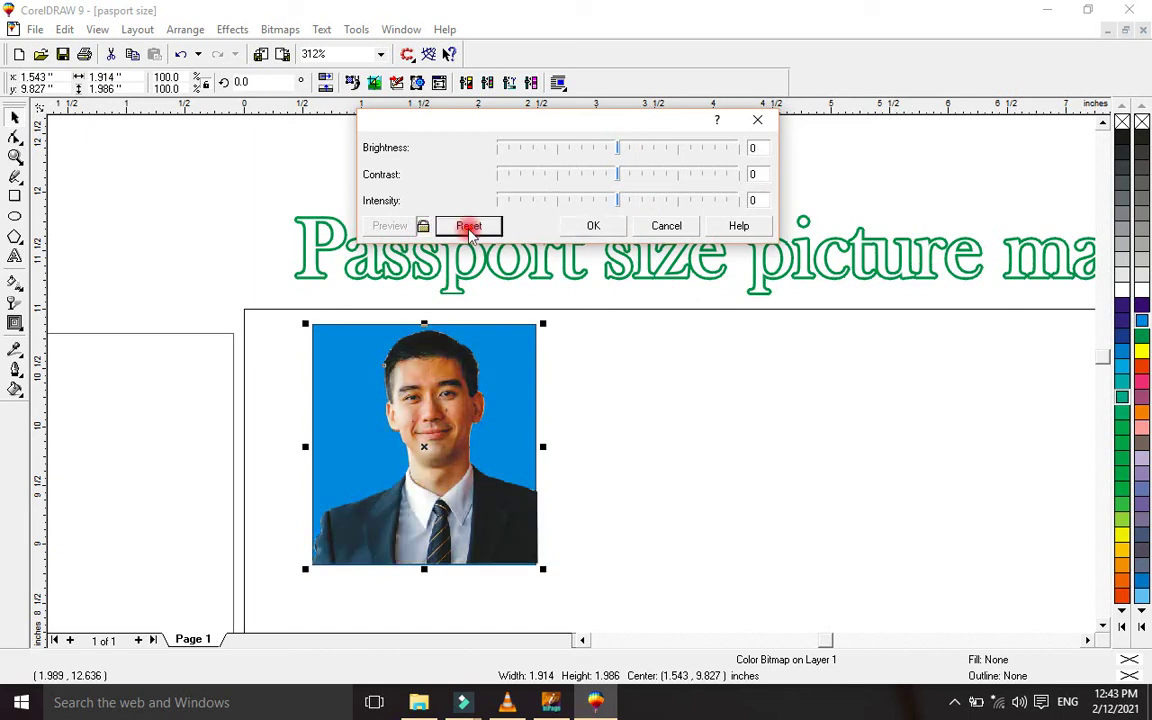
{"action": "left_click", "coordinate": [595, 226]}
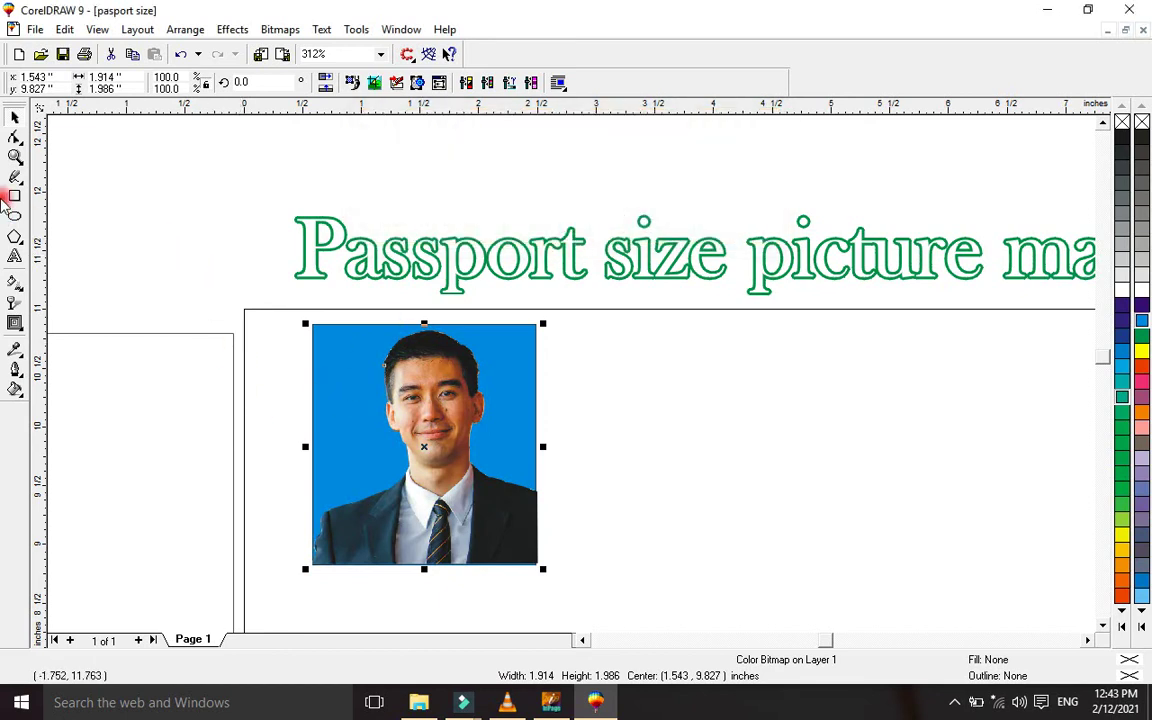
Move the portrait off the blue rectangle onto the empty part of the page beside it
{"action": "left_click", "coordinate": [16, 158]}
{"action": "left_click", "coordinate": [160, 83]}
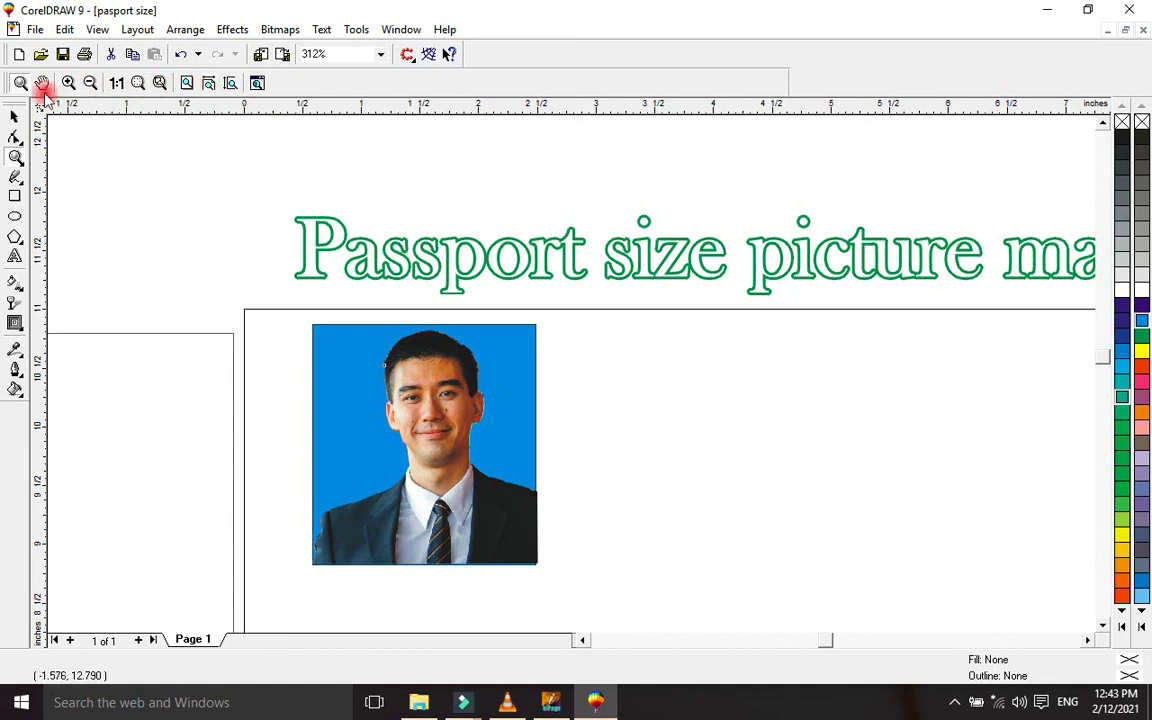
{"action": "left_click", "coordinate": [90, 83]}
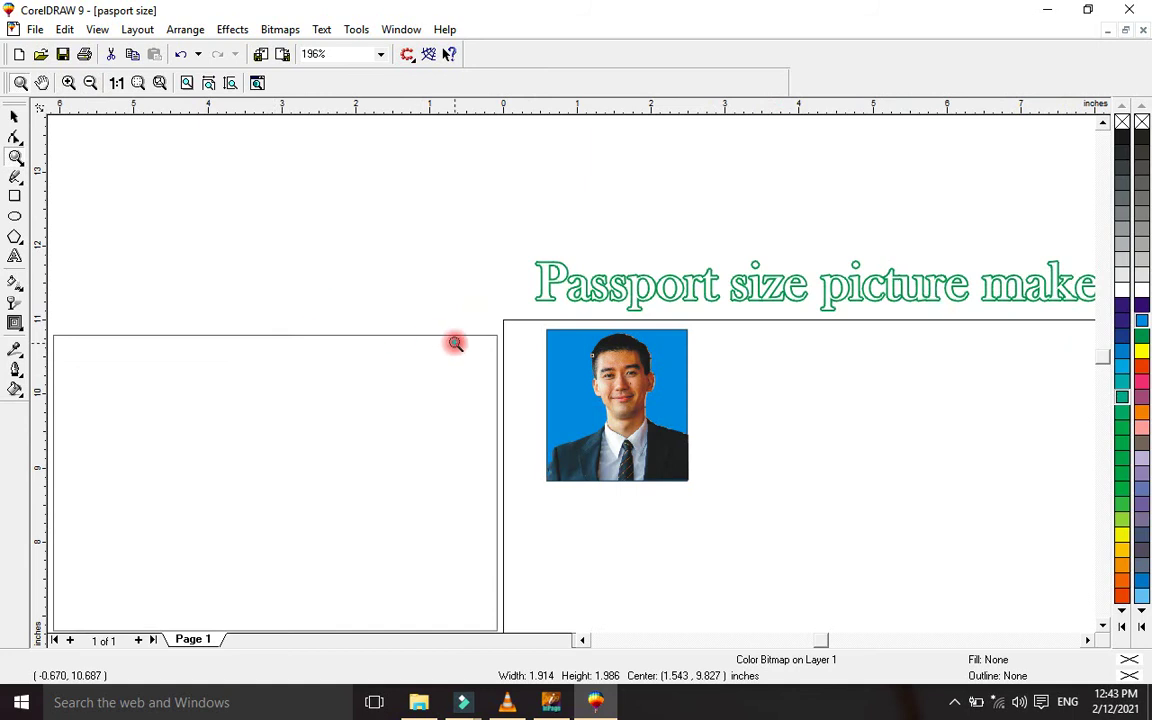
{"action": "left_click", "coordinate": [467, 295]}
{"action": "right_click", "coordinate": [455, 331]}
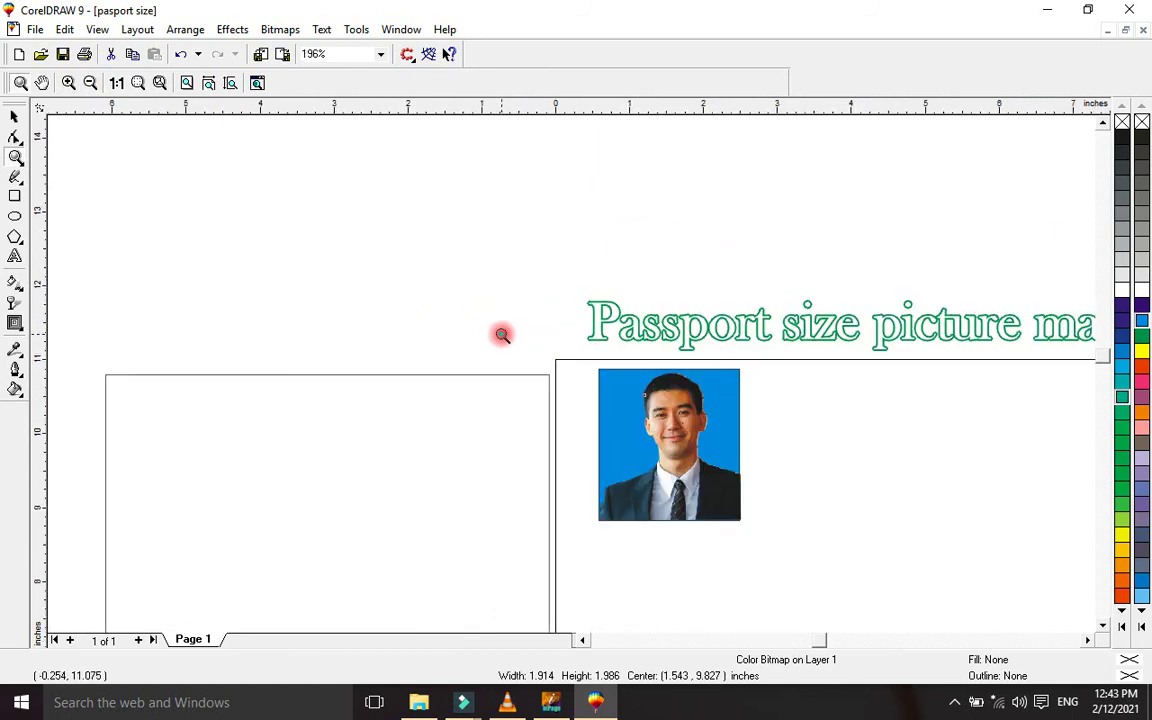
{"action": "right_click", "coordinate": [455, 331]}
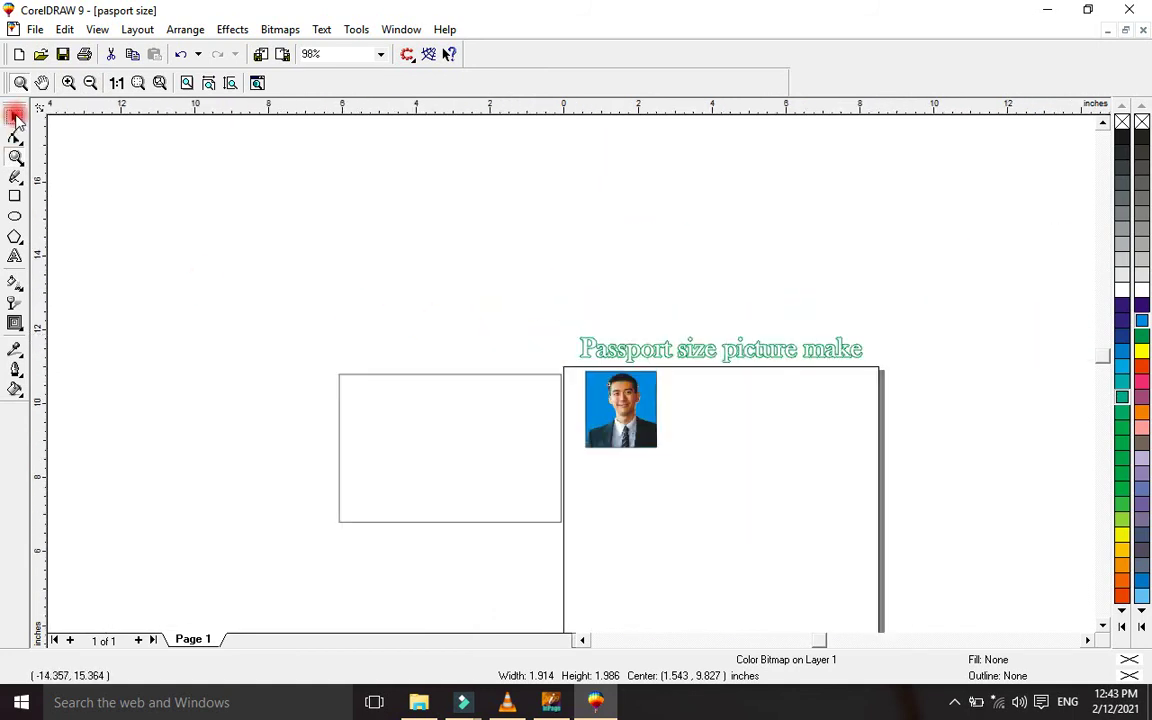
{"action": "left_click", "coordinate": [16, 117]}
{"action": "left_click_drag", "start_coordinate": [656, 413], "coordinate": [752, 421]}
{"action": "left_click", "coordinate": [620, 412]}
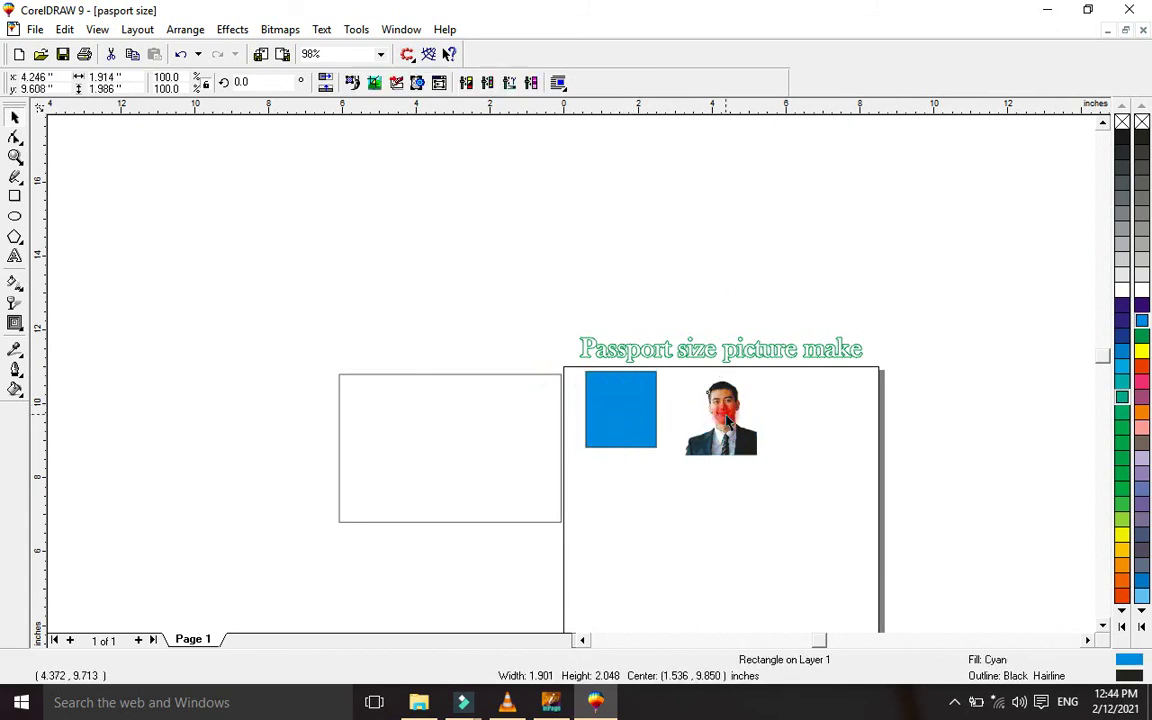
PowerClip the portrait inside the blue rectangle
{"action": "left_click", "coordinate": [727, 423]}
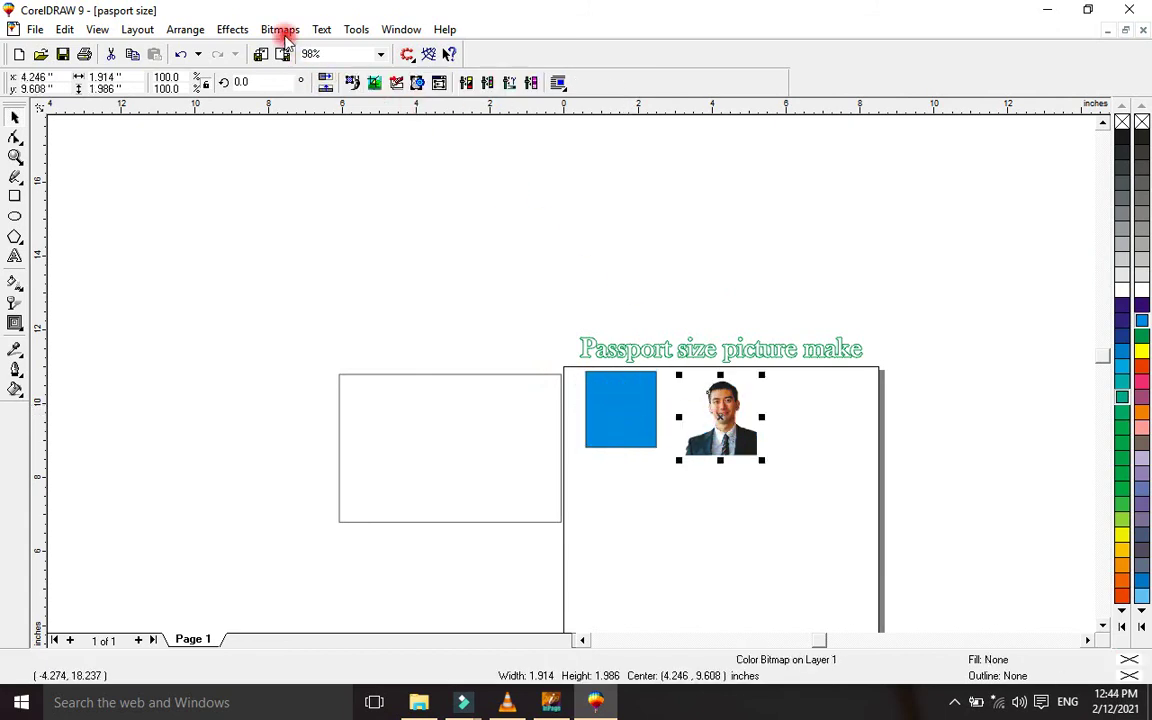
{"action": "left_click", "coordinate": [232, 29]}
{"action": "mouse_move", "coordinate": [268, 166]}
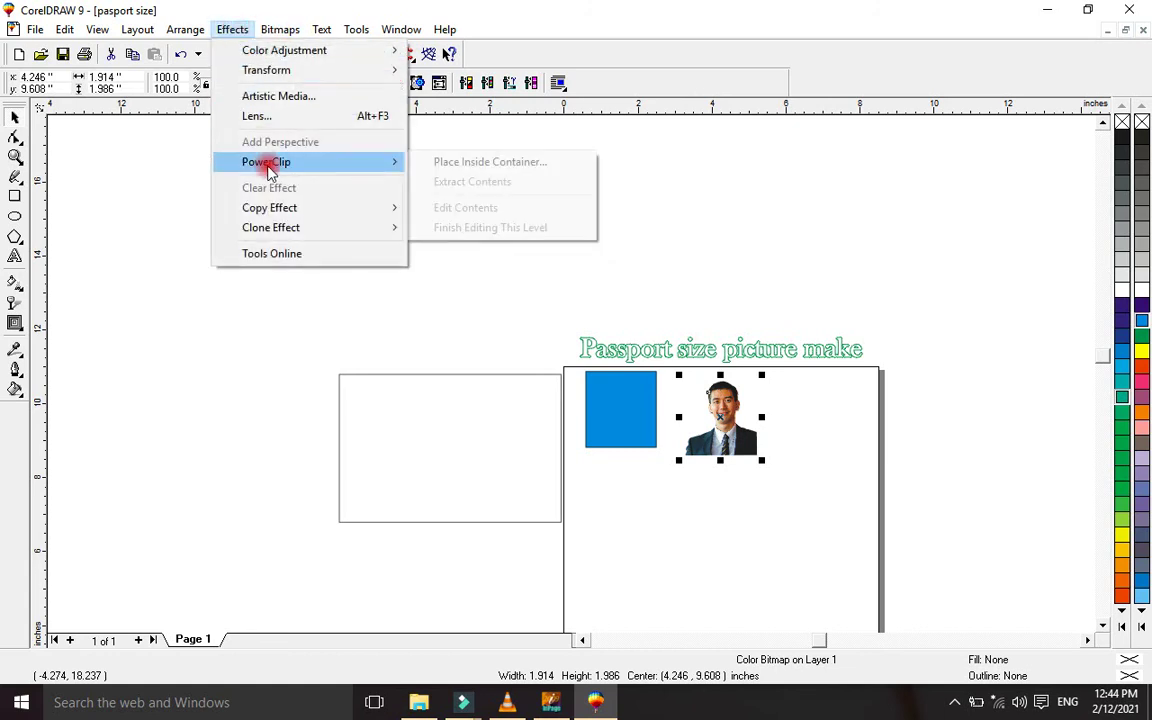
{"action": "left_click", "coordinate": [424, 166]}
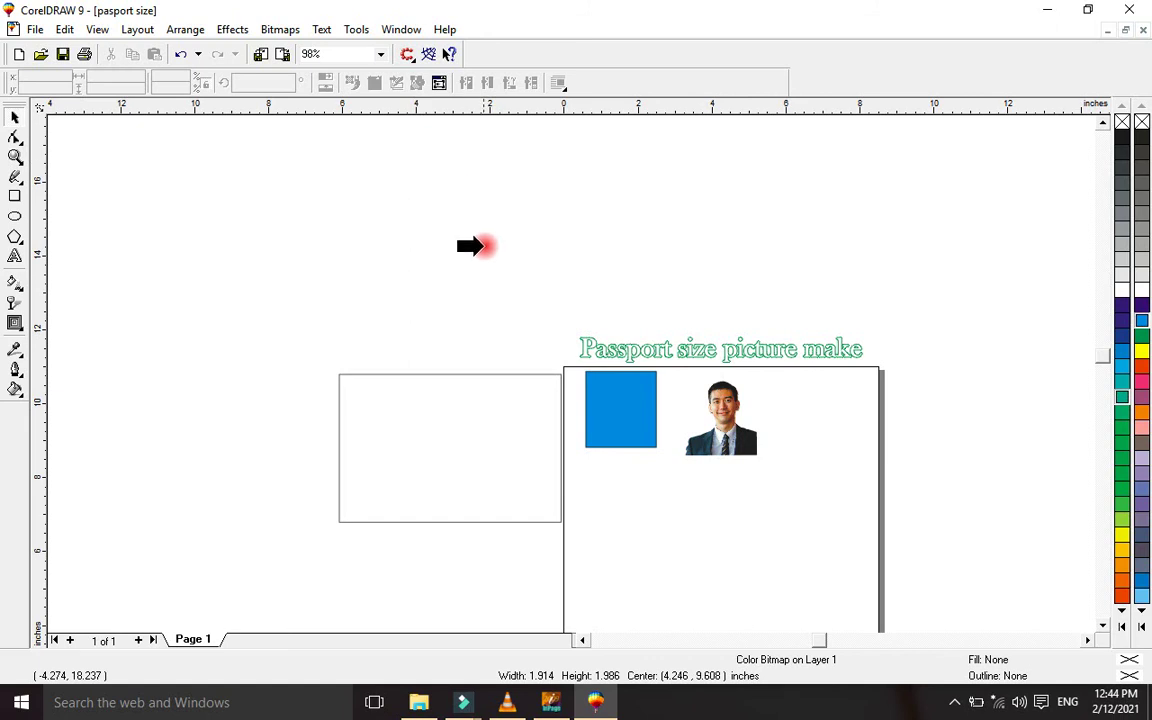
{"action": "left_click", "coordinate": [587, 433]}
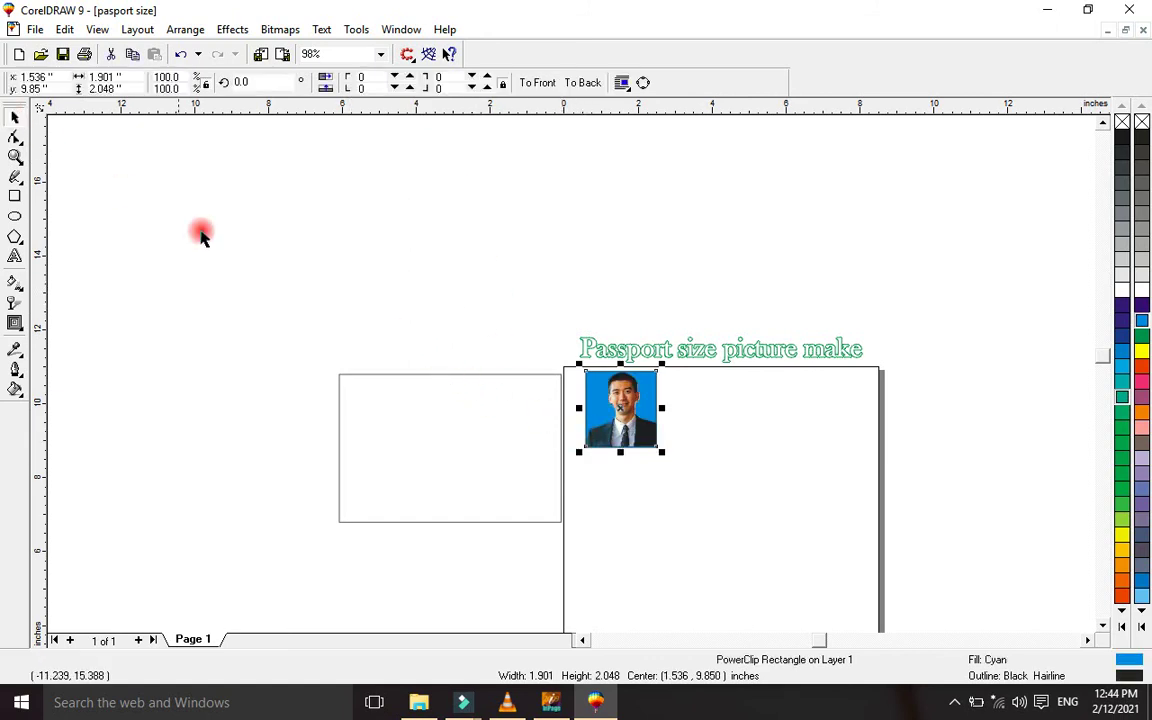
Move the clipped passport picture into the upper-left corner of the empty frame beside the page and copy it
{"action": "left_click", "coordinate": [437, 398]}
{"action": "left_click", "coordinate": [628, 415]}
{"action": "left_click_drag", "start_coordinate": [628, 415], "coordinate": [387, 416]}
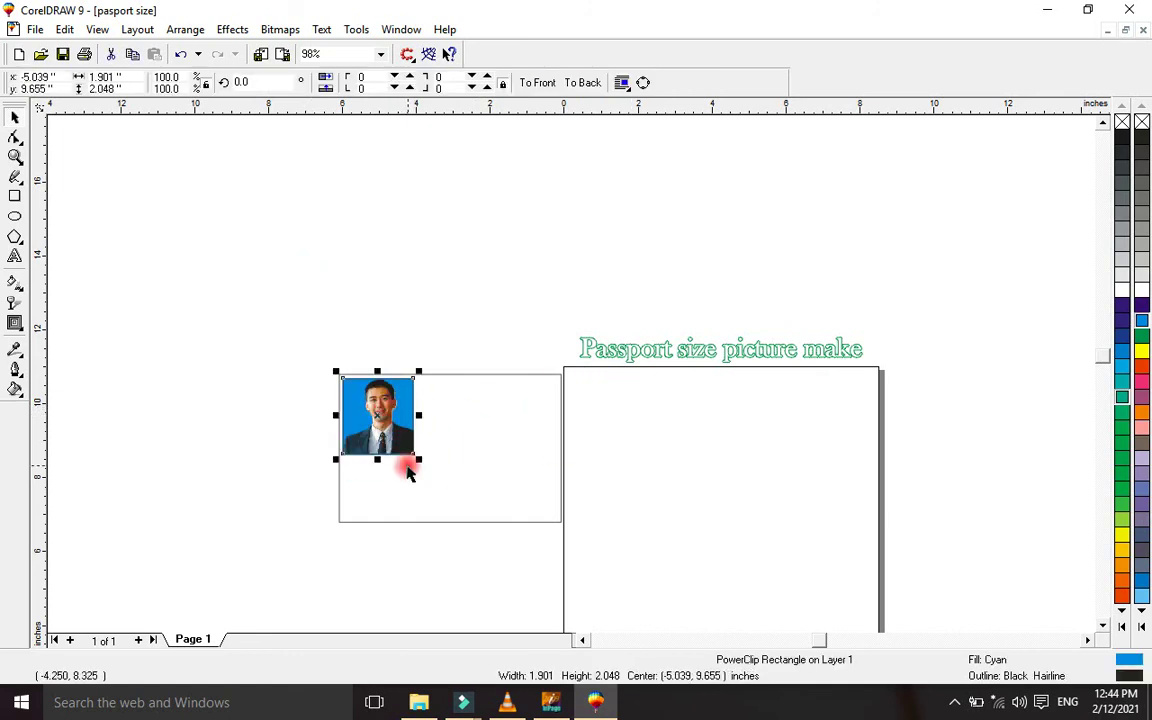
{"action": "right_click", "coordinate": [387, 423]}
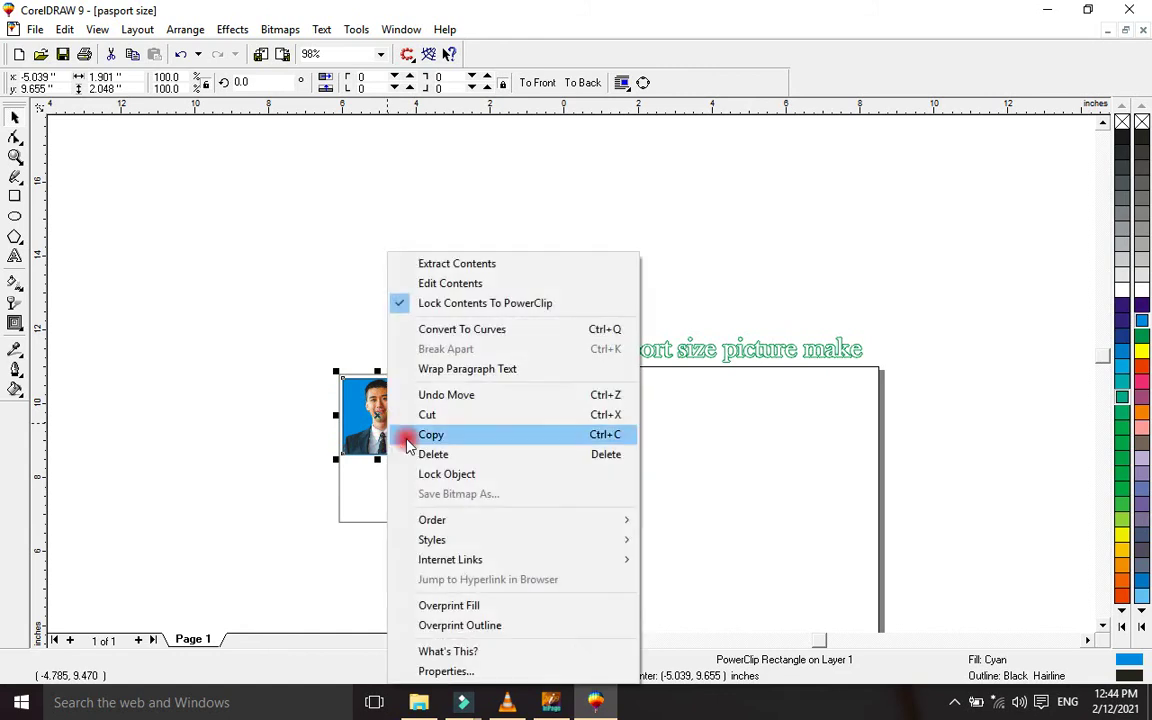
{"action": "left_click", "coordinate": [429, 435]}
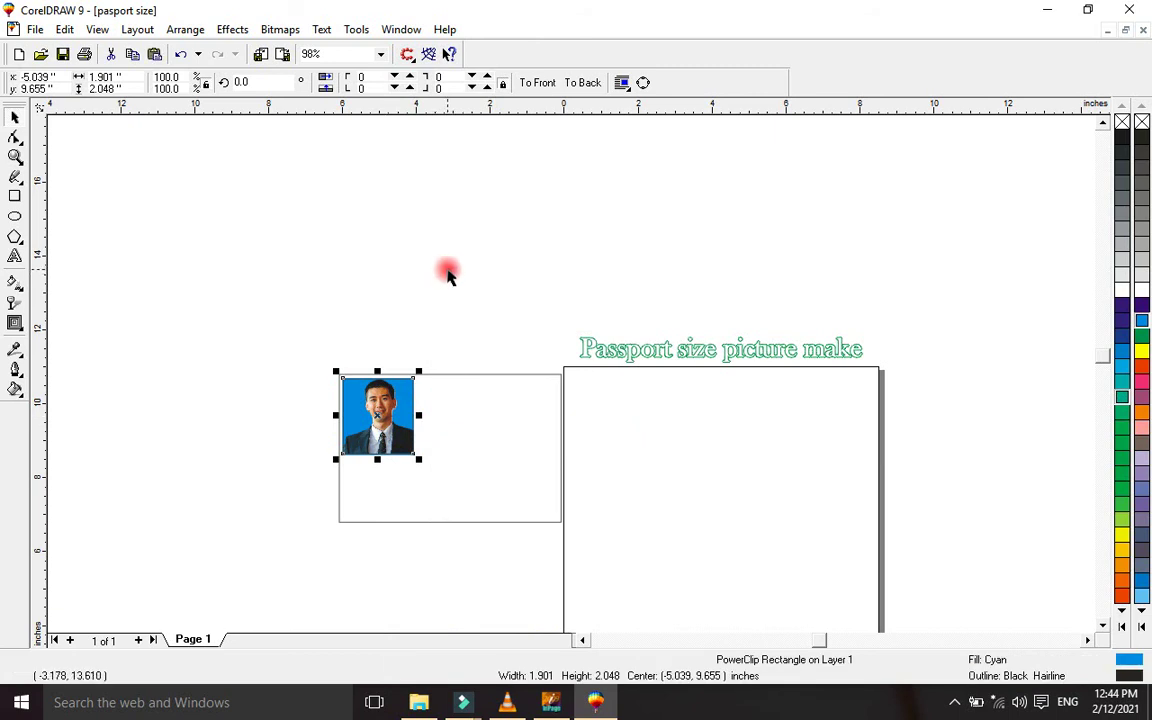
Scale the passport picture down to about 1.35 × 1.45 inches and move it just above the frame
{"action": "left_click_drag", "start_coordinate": [418, 457], "coordinate": [399, 437]}
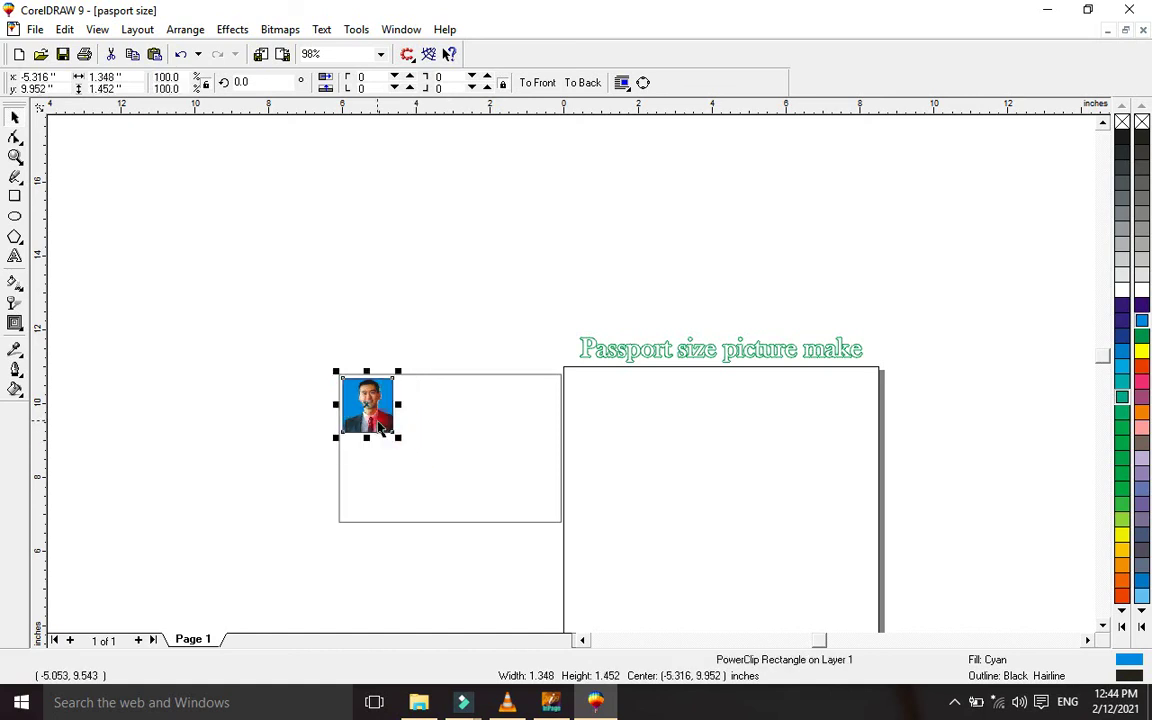
{"action": "right_click", "coordinate": [389, 300]}
{"action": "left_click_drag", "start_coordinate": [381, 404], "coordinate": [463, 344]}
{"action": "right_click", "coordinate": [308, 327]}
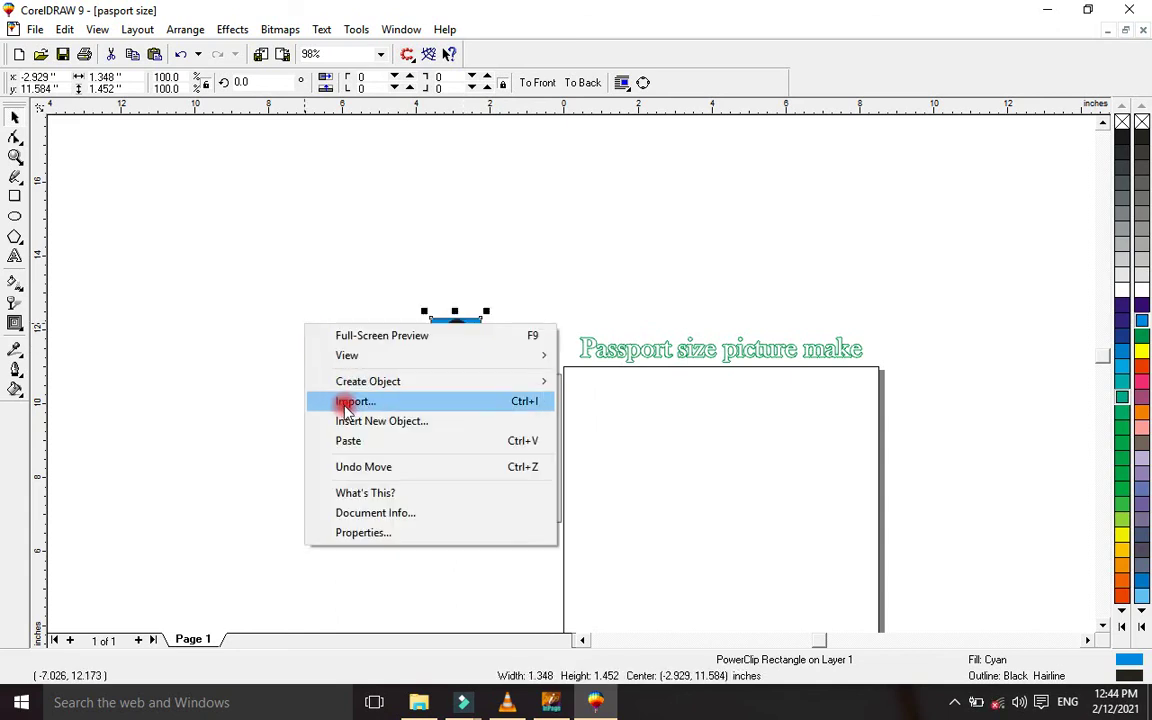
{"action": "left_click", "coordinate": [346, 401]}
{"action": "left_click", "coordinate": [790, 212]}
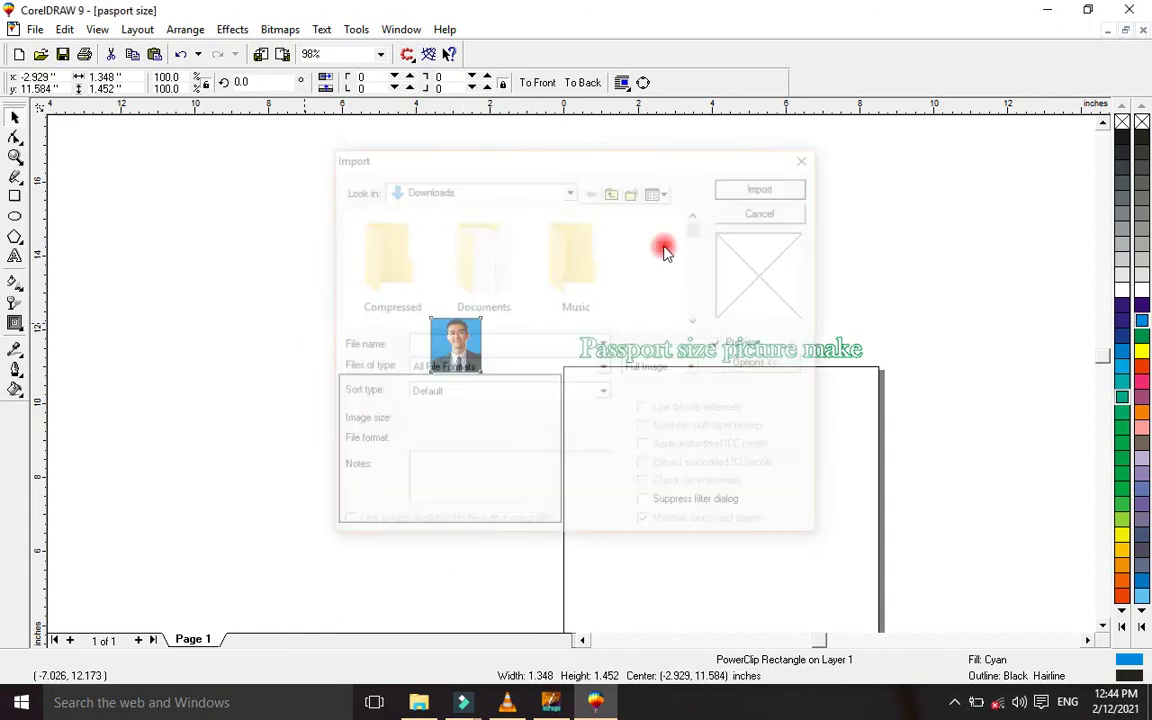
Paste the copied passport picture and scale the pasted copy down to about 1.17 × 1.26 inches
{"action": "right_click", "coordinate": [261, 284]}
{"action": "left_click", "coordinate": [301, 393]}
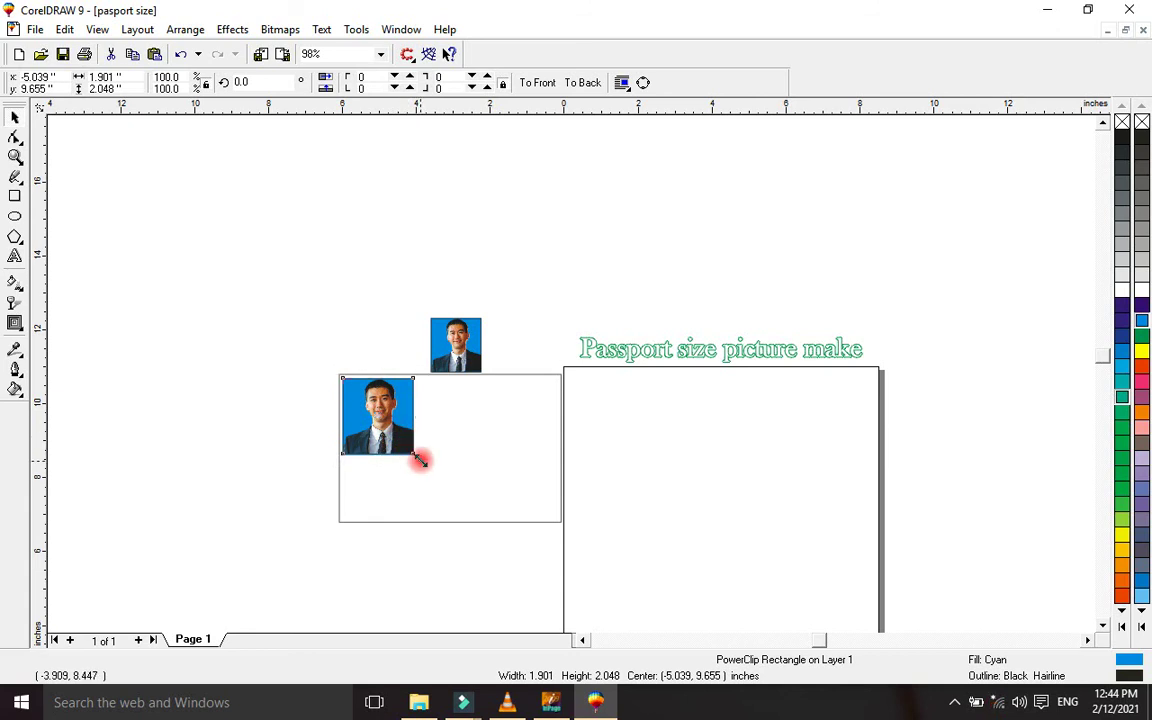
{"action": "left_click_drag", "start_coordinate": [418, 459], "coordinate": [391, 430]}
Place the larger picture below the smaller one inside the frame and fit the smaller one into the frame's upper-left corner
{"action": "left_click_drag", "start_coordinate": [474, 331], "coordinate": [383, 442]}
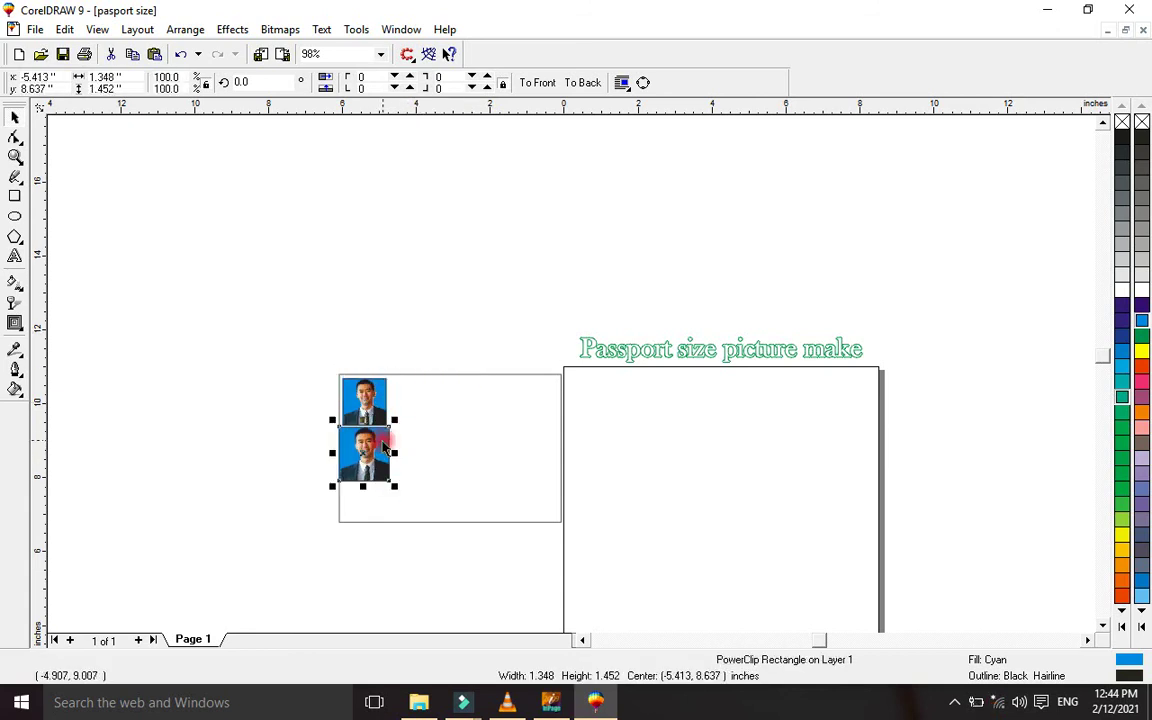
{"action": "left_click", "coordinate": [15, 157]}
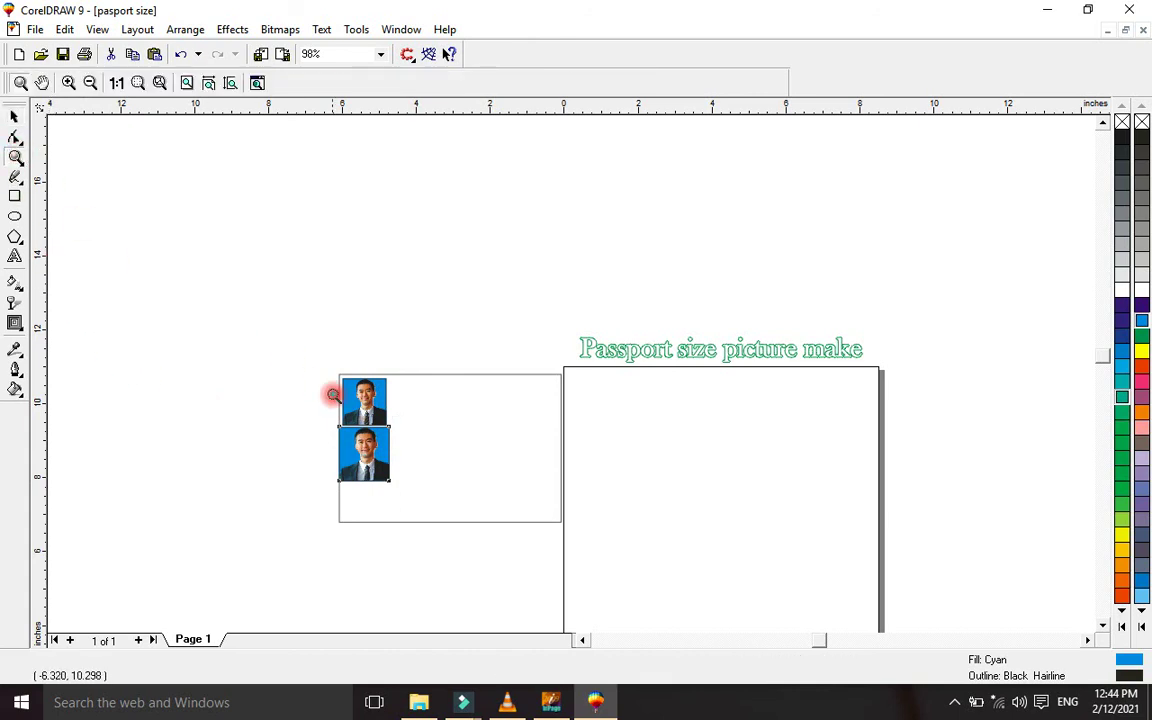
{"action": "left_click_drag", "start_coordinate": [326, 356], "coordinate": [640, 550]}
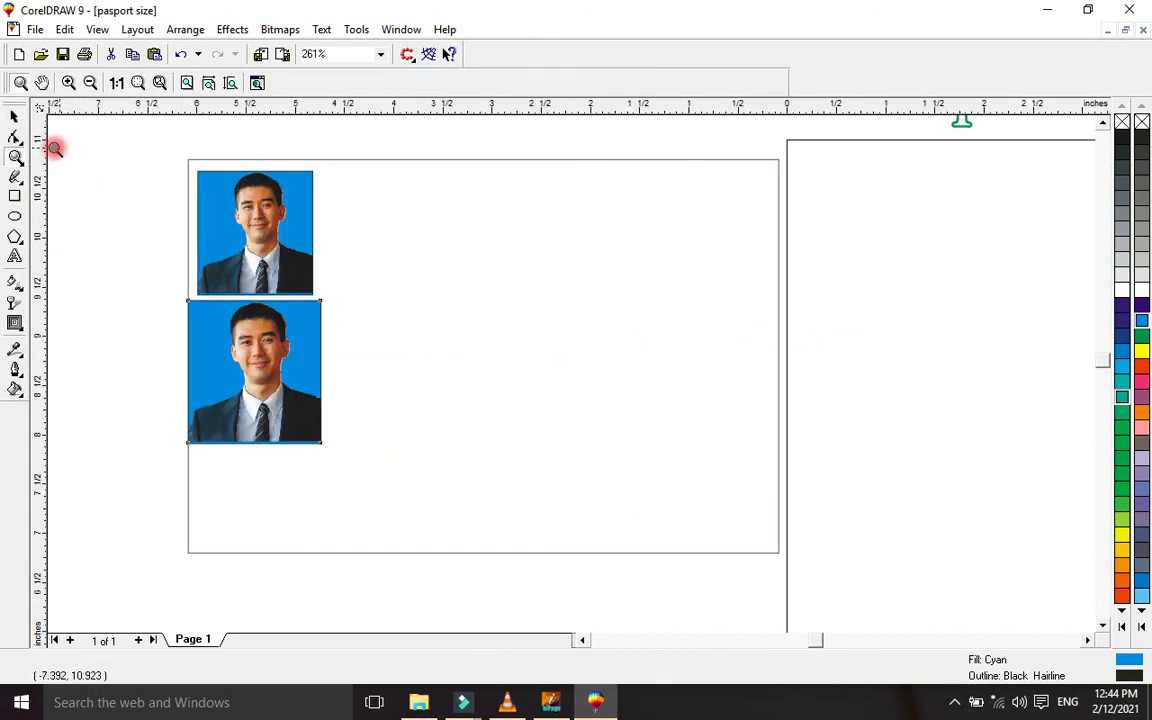
{"action": "left_click", "coordinate": [14, 116]}
{"action": "left_click", "coordinate": [104, 222]}
{"action": "left_click_drag", "start_coordinate": [241, 243], "coordinate": [233, 228]}
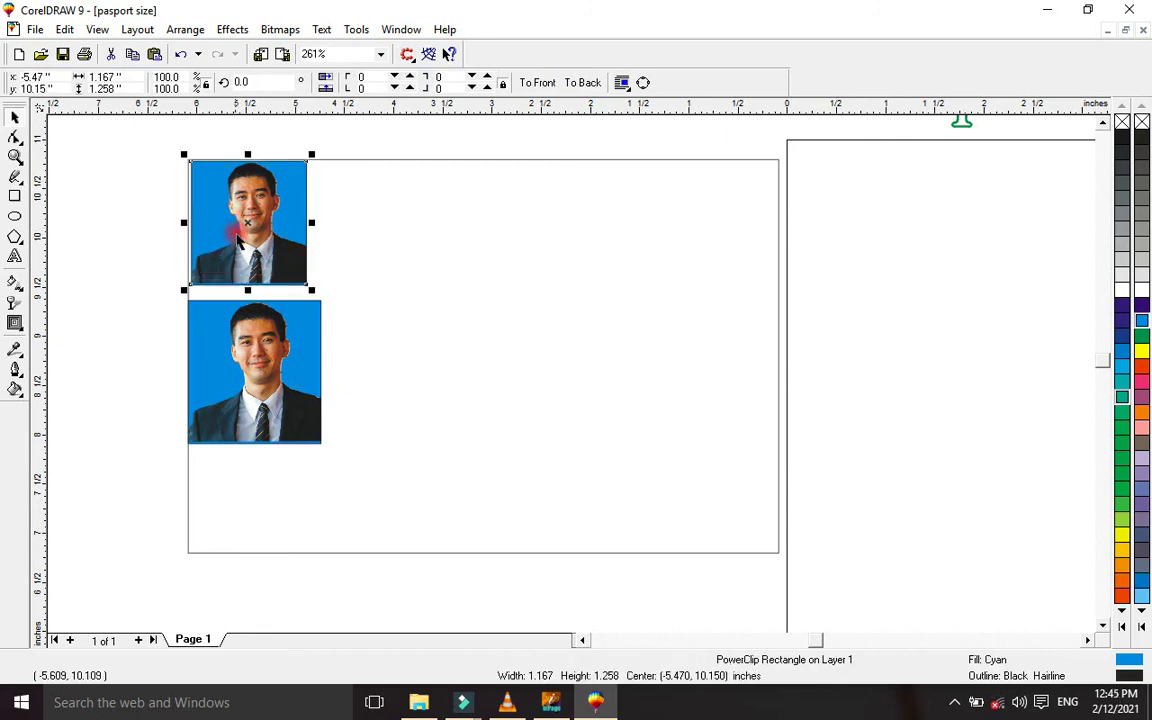
Overlay the larger picture on the smaller one, scale it down to about 1.17 × 1.26 inches and widen it slightly
{"action": "left_click_drag", "start_coordinate": [252, 365], "coordinate": [255, 262]}
{"action": "left_click_drag", "start_coordinate": [324, 309], "coordinate": [309, 287]}
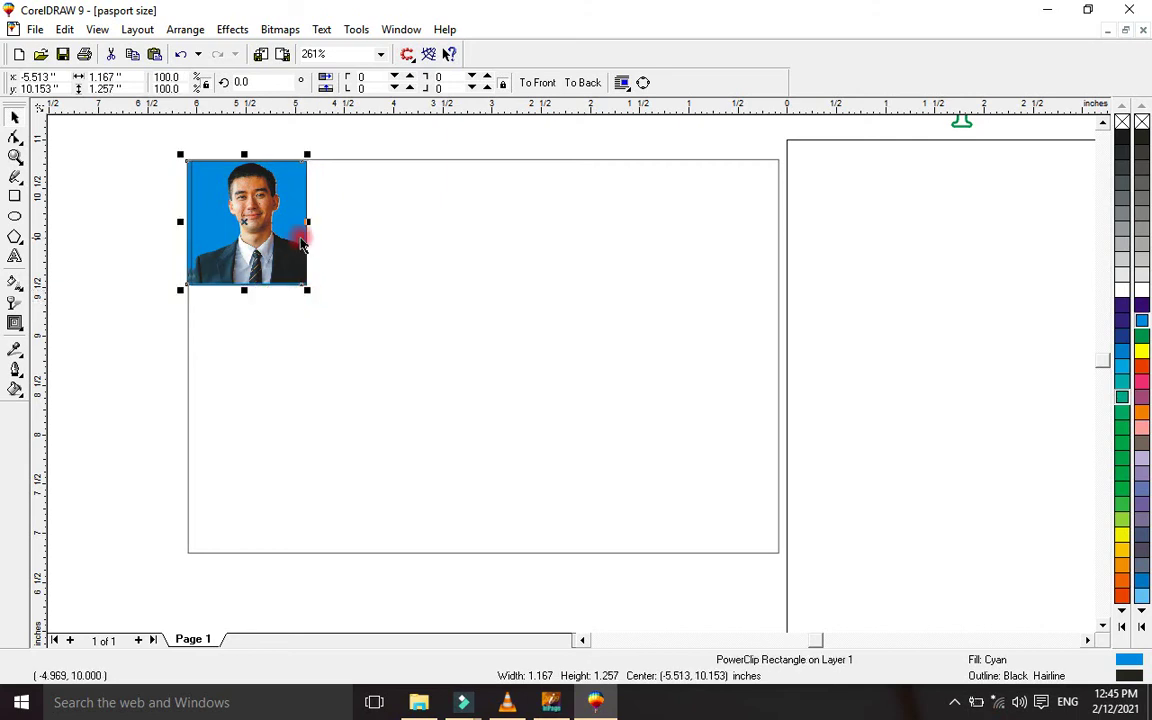
{"action": "left_click_drag", "start_coordinate": [308, 222], "coordinate": [310, 222]}
{"action": "left_click", "coordinate": [211, 316]}
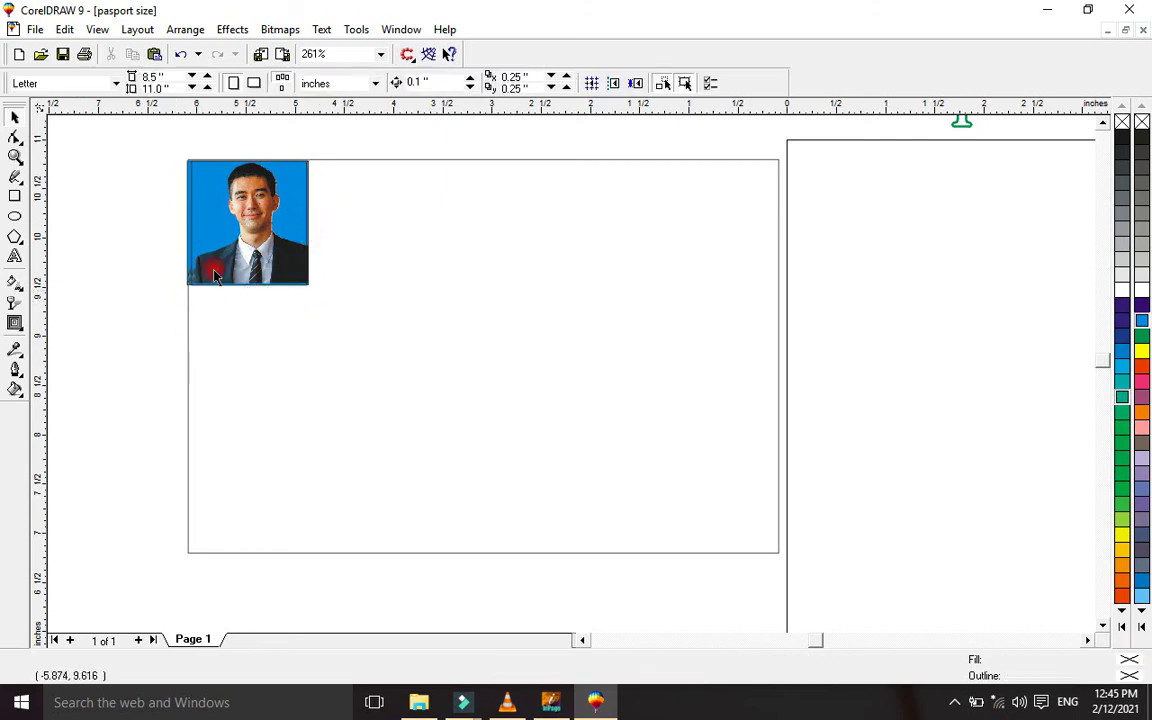
Separate the two overlapping passport pictures and stack them one below the other in the frame's upper-left corner
{"action": "left_click_drag", "start_coordinate": [231, 254], "coordinate": [232, 343]}
{"action": "right_click", "coordinate": [245, 356]}
{"action": "mouse_move", "coordinate": [245, 276]}
{"action": "left_mouse_down"}
{"action": "mouse_move", "coordinate": [253, 284]}
{"action": "mouse_move", "coordinate": [250, 254]}
{"action": "left_mouse_up"}
{"action": "mouse_move", "coordinate": [238, 342]}
{"action": "left_mouse_down"}
{"action": "mouse_move", "coordinate": [245, 348]}
{"action": "mouse_move", "coordinate": [227, 354]}
{"action": "left_mouse_up"}
{"action": "left_click", "coordinate": [141, 260]}
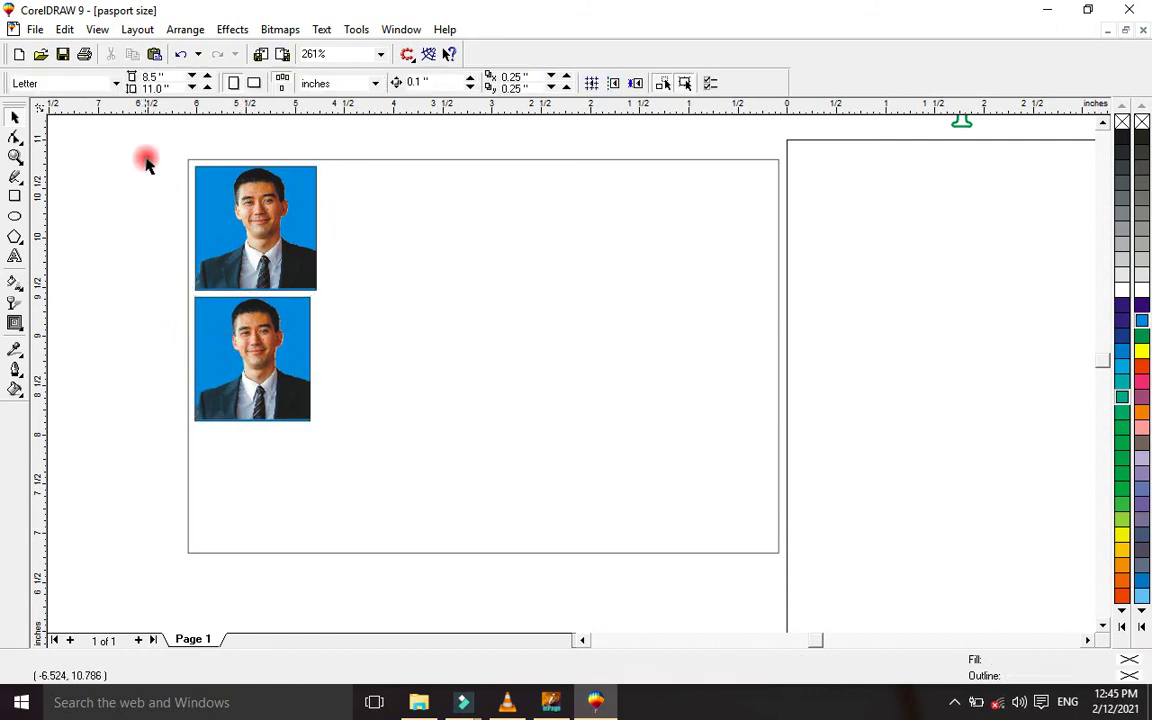
Group the two stacked passport pictures and scale the group up to about 1.48 × 3.10 inches in the frame's upper-left corner
{"action": "left_click_drag", "start_coordinate": [150, 157], "coordinate": [380, 501]}
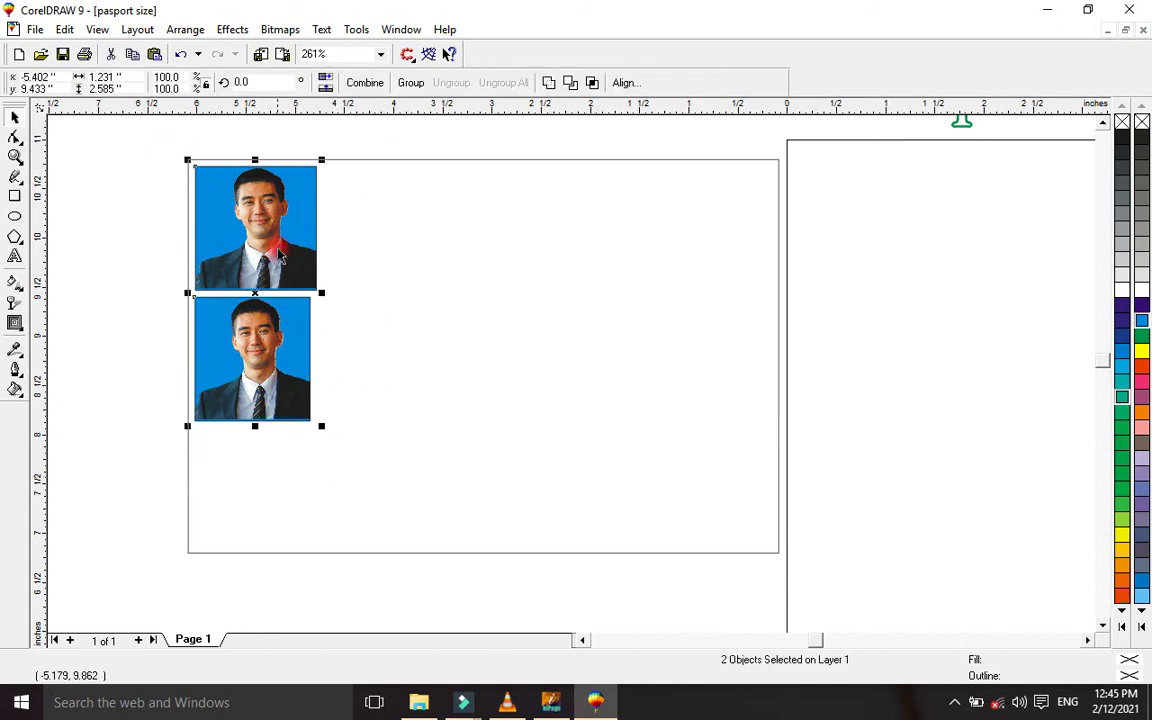
{"action": "left_click", "coordinate": [411, 83]}
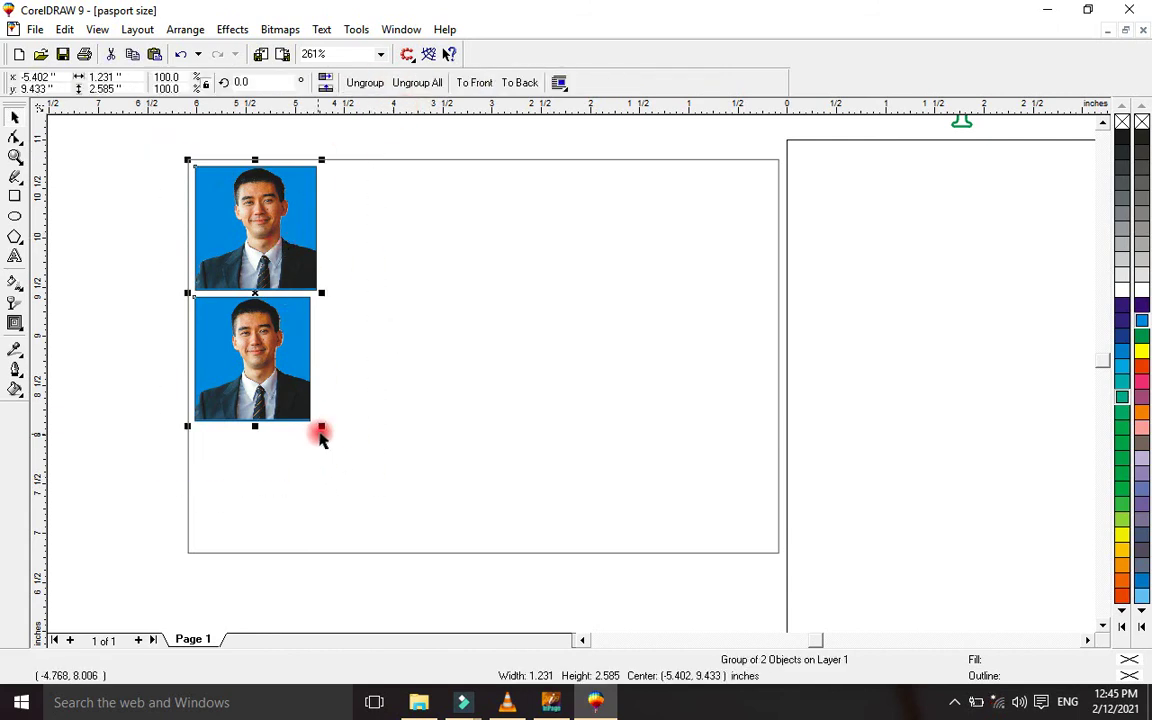
{"action": "left_click_drag", "start_coordinate": [322, 428], "coordinate": [348, 472]}
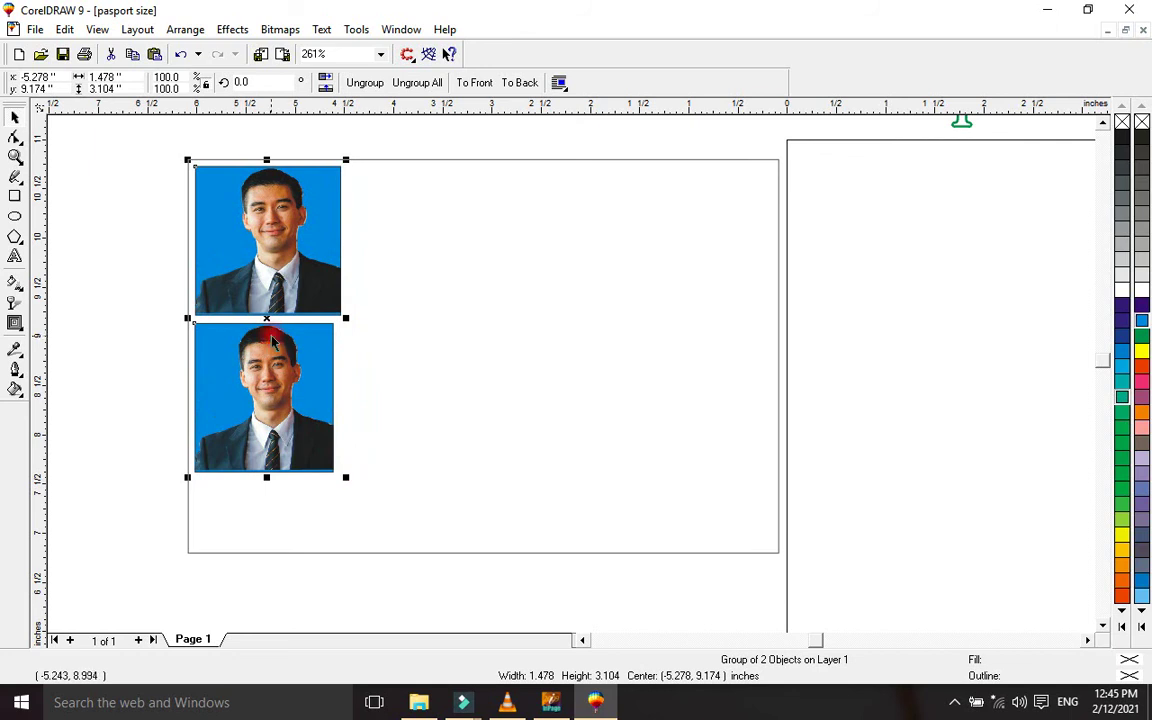
{"action": "left_click_drag", "start_coordinate": [268, 322], "coordinate": [423, 326]}
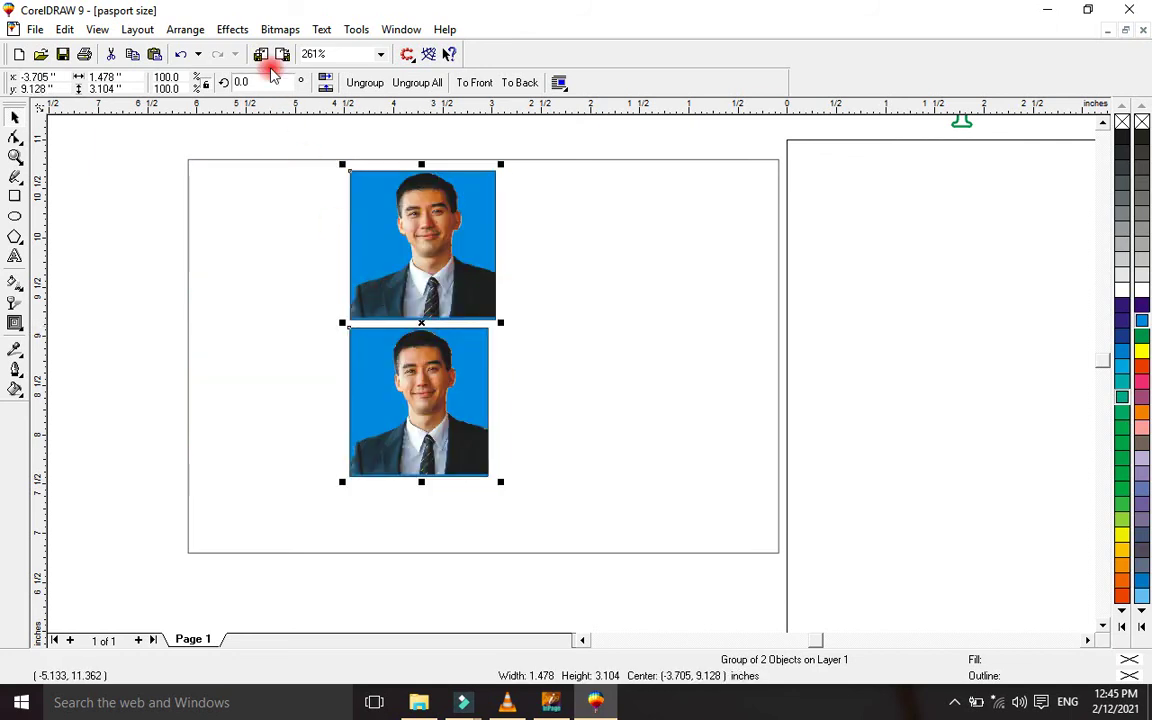
{"action": "left_click", "coordinate": [180, 54]}
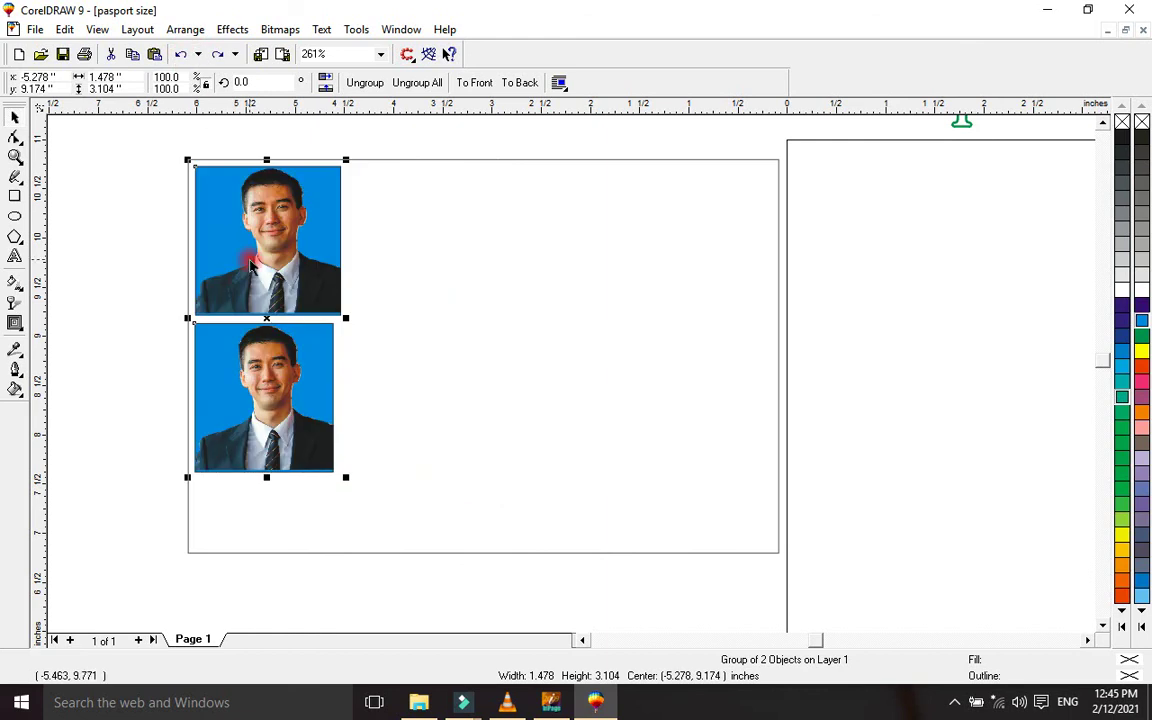
Copy the picture group, move the original to the frame's right side and paste a copy at the frame's upper-left corner
{"action": "right_click", "coordinate": [249, 262]}
{"action": "left_click", "coordinate": [300, 397]}
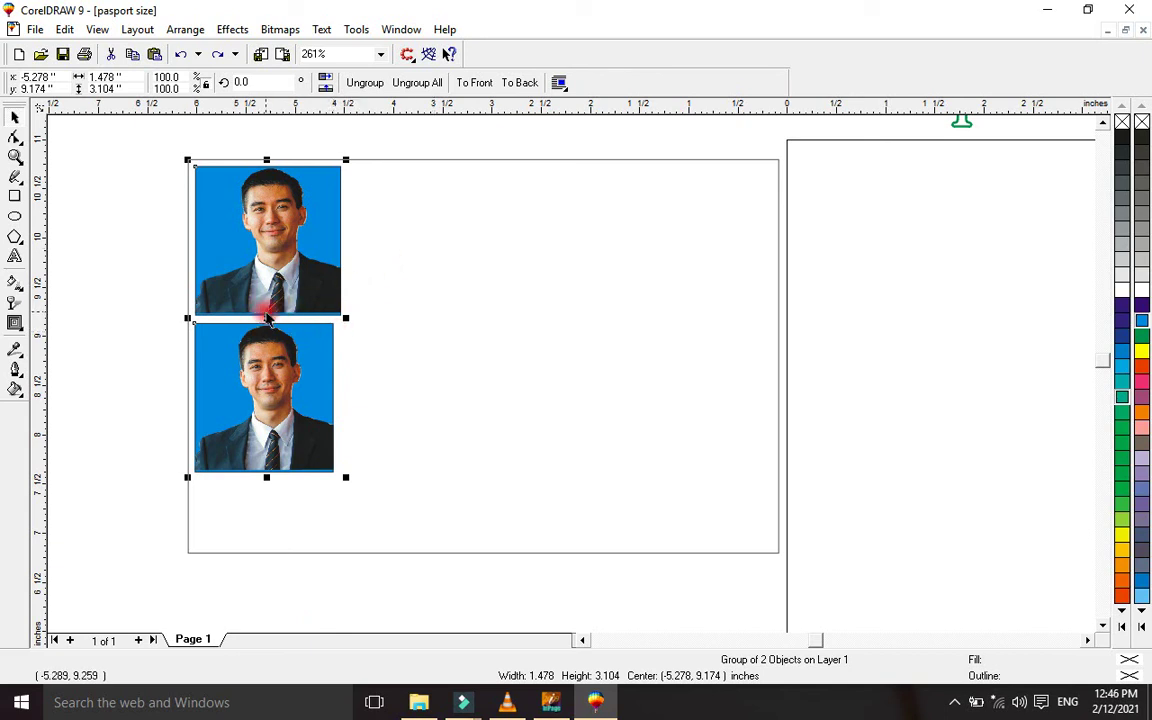
{"action": "left_click_drag", "start_coordinate": [266, 316], "coordinate": [667, 325]}
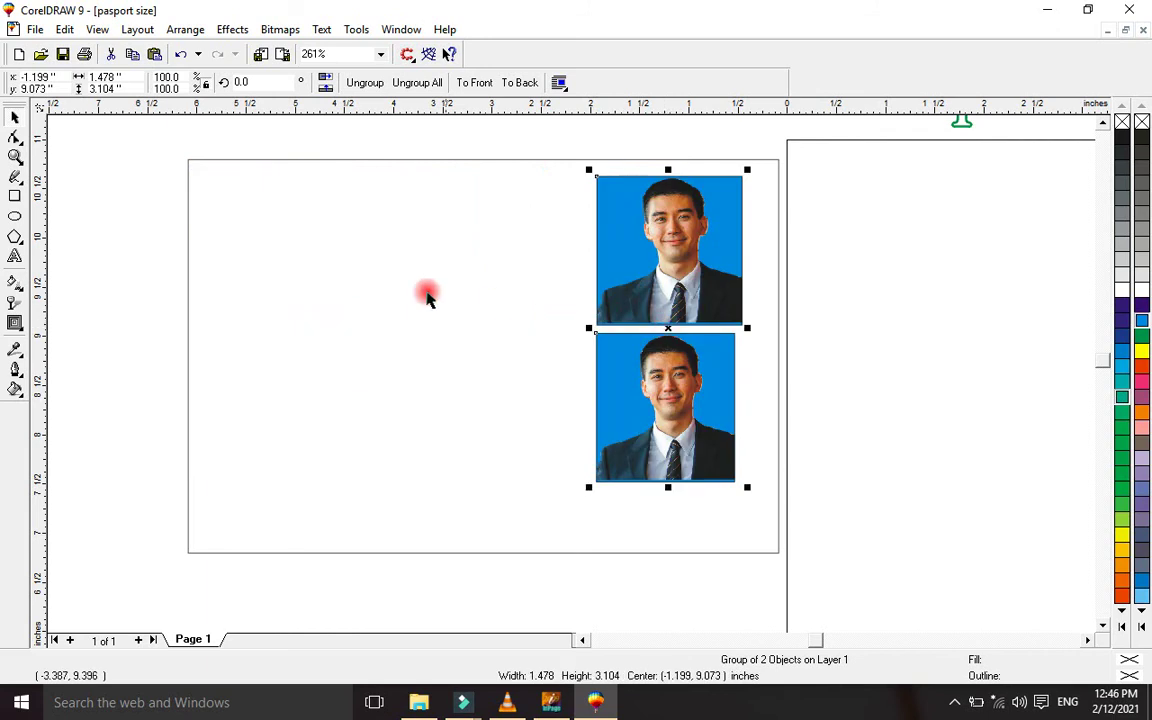
{"action": "right_click", "coordinate": [382, 290]}
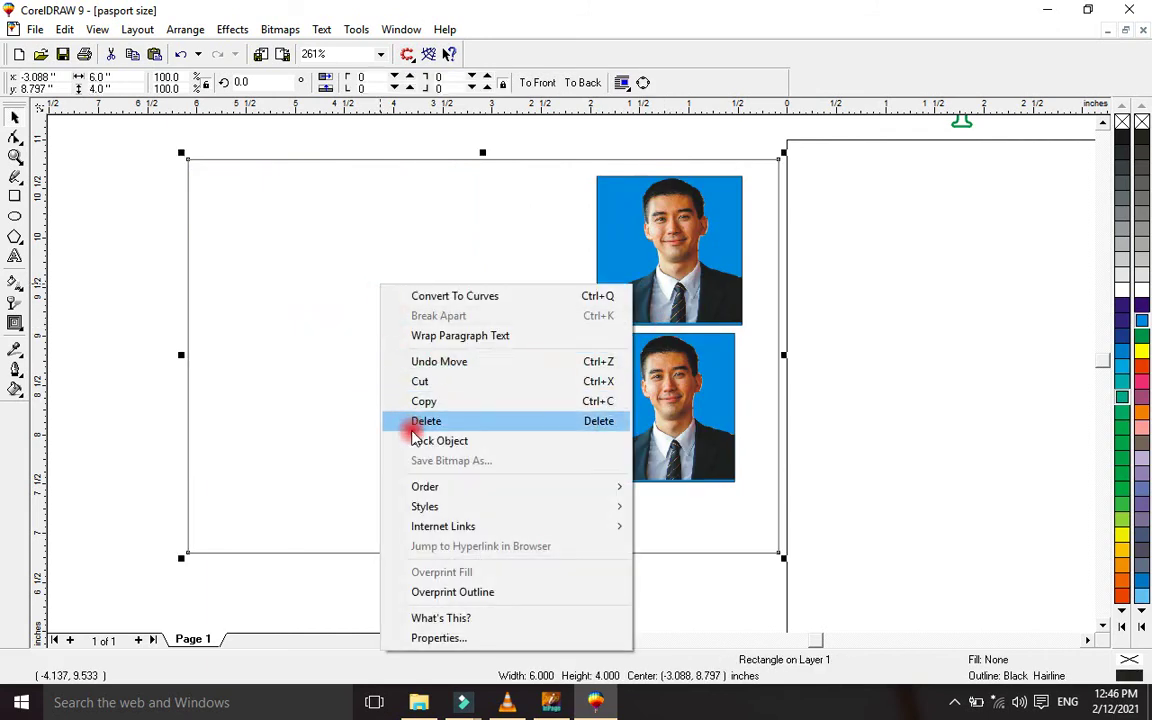
{"action": "left_click", "coordinate": [130, 235]}
{"action": "right_click", "coordinate": [134, 228]}
{"action": "left_click", "coordinate": [180, 343]}
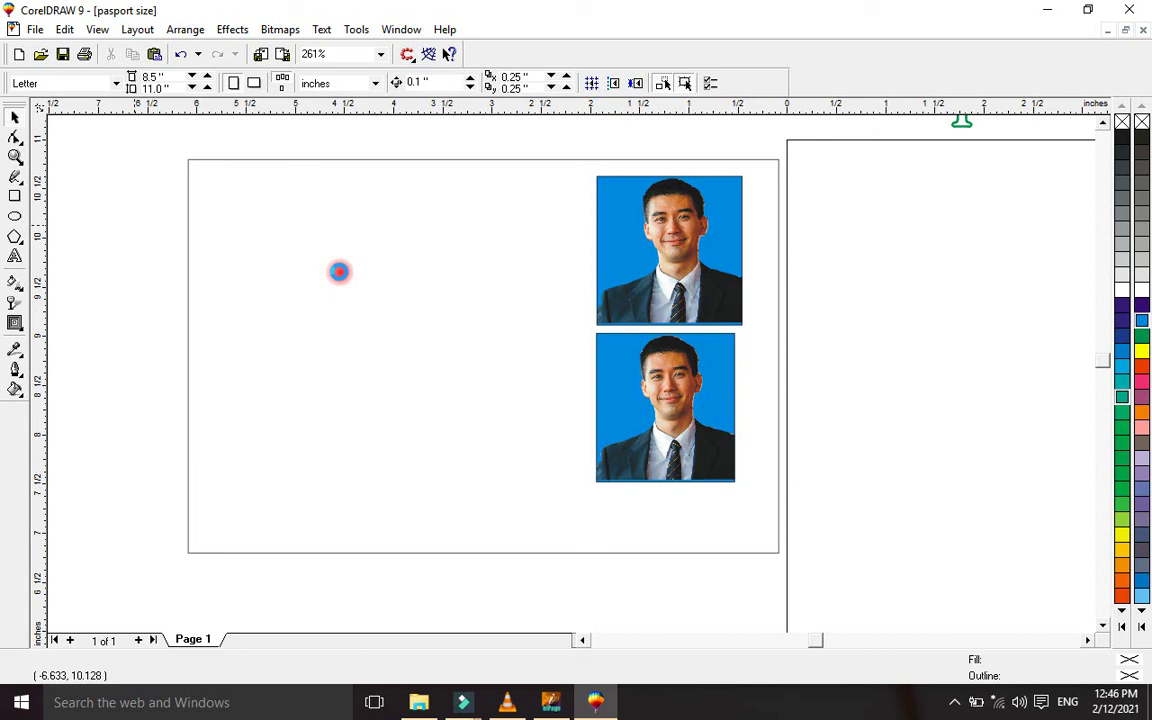
{"action": "key", "text": "ctrl+v"}
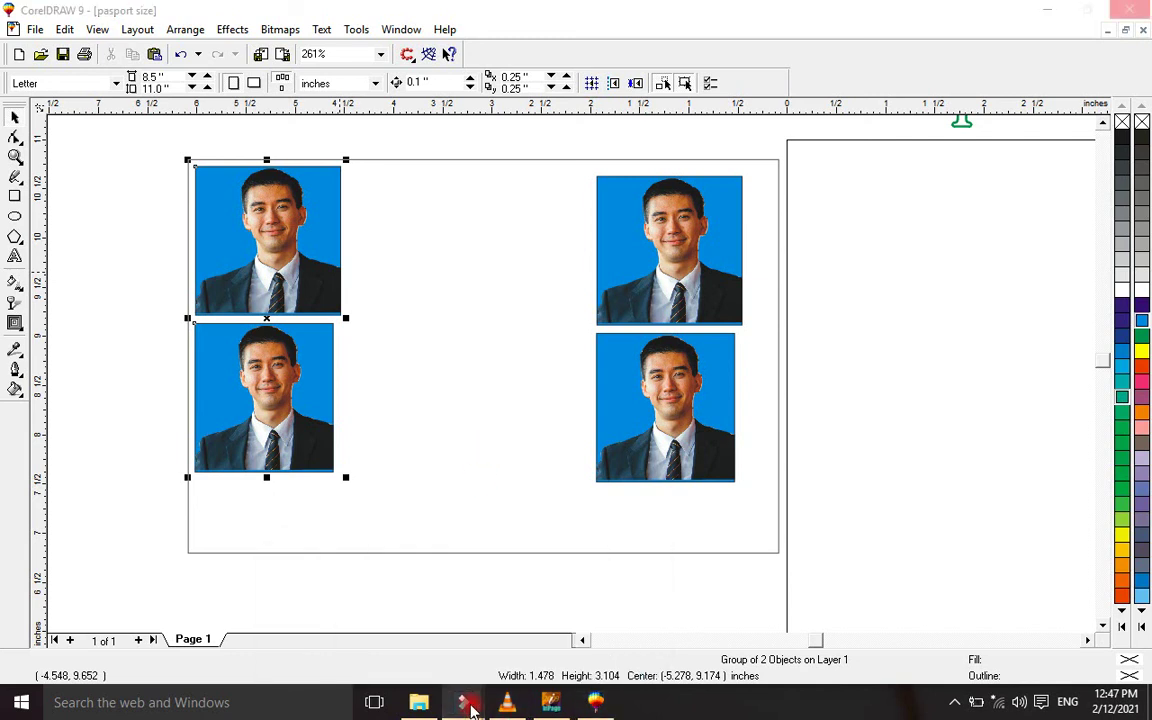
Switch to Filmora to check the baba1.mp4 export progress, closing its extra windows, and return to CorelDRAW
{"action": "left_click", "coordinate": [466, 704]}
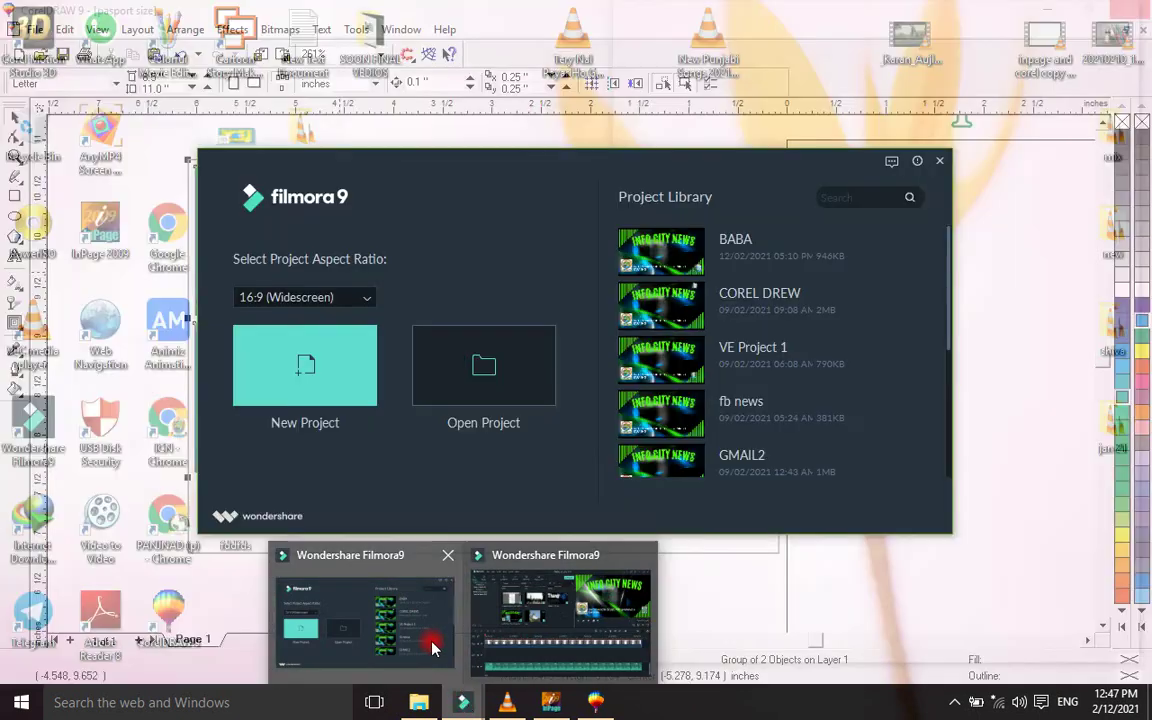
{"action": "left_click", "coordinate": [437, 646]}
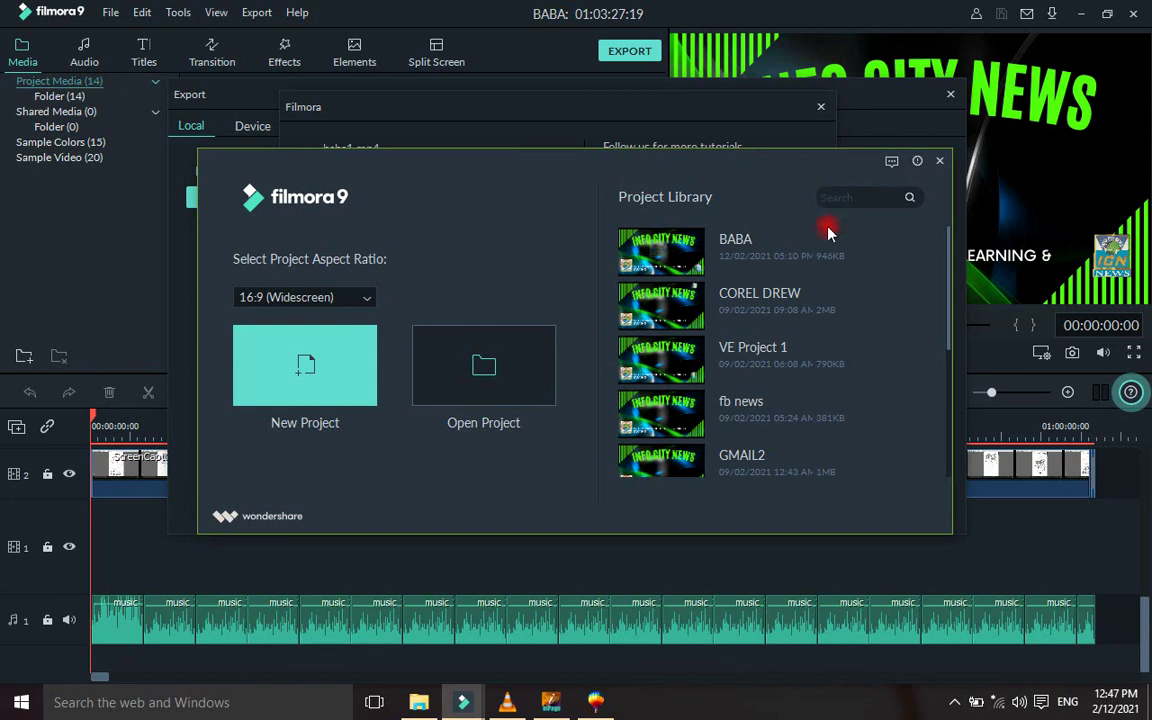
{"action": "left_click_drag", "start_coordinate": [825, 228], "coordinate": [709, 389]}
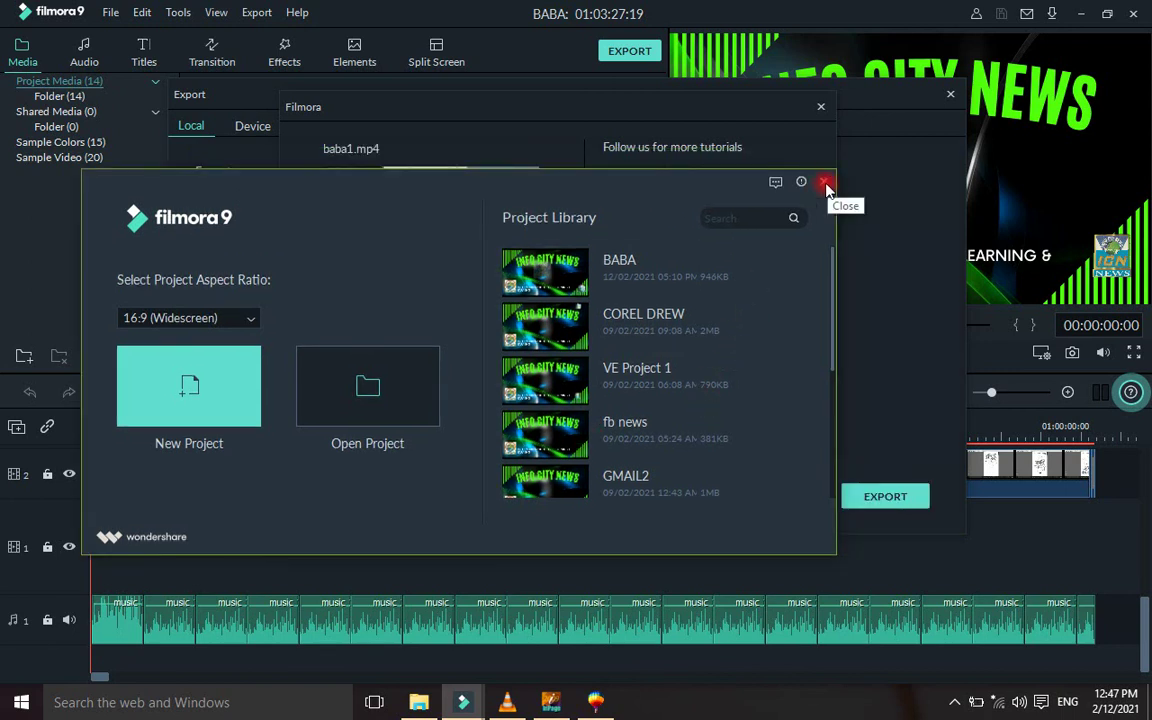
{"action": "left_click", "coordinate": [226, 398]}
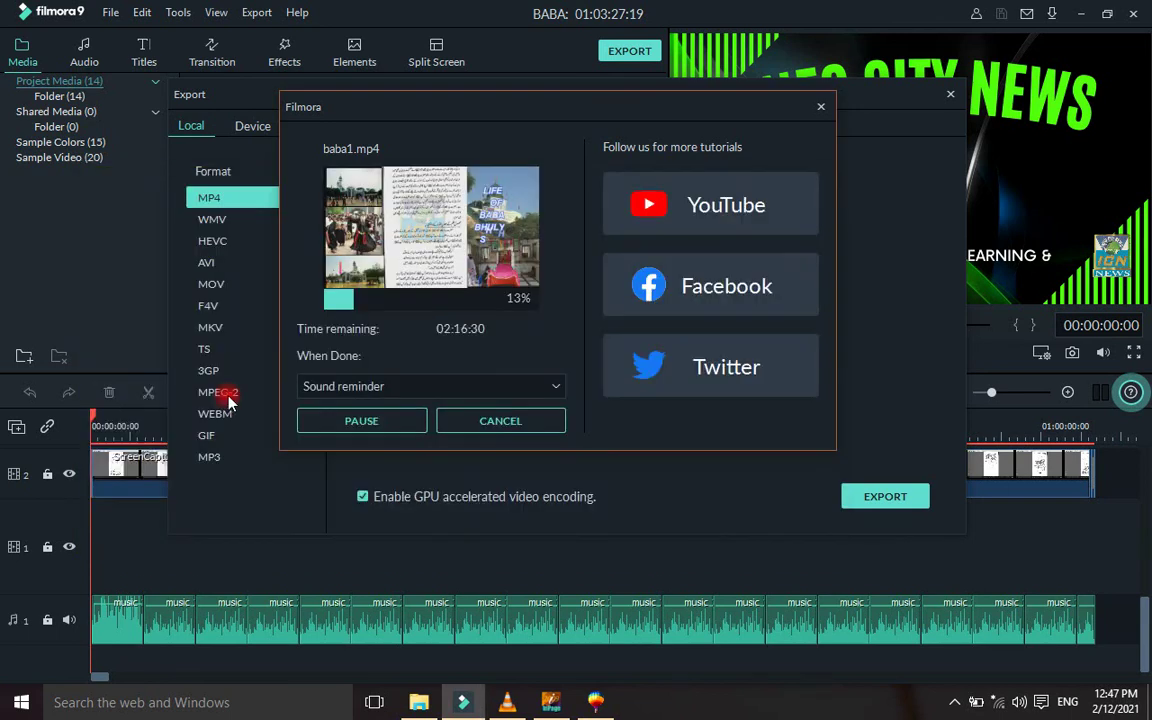
{"action": "mouse_move", "coordinate": [471, 707]}
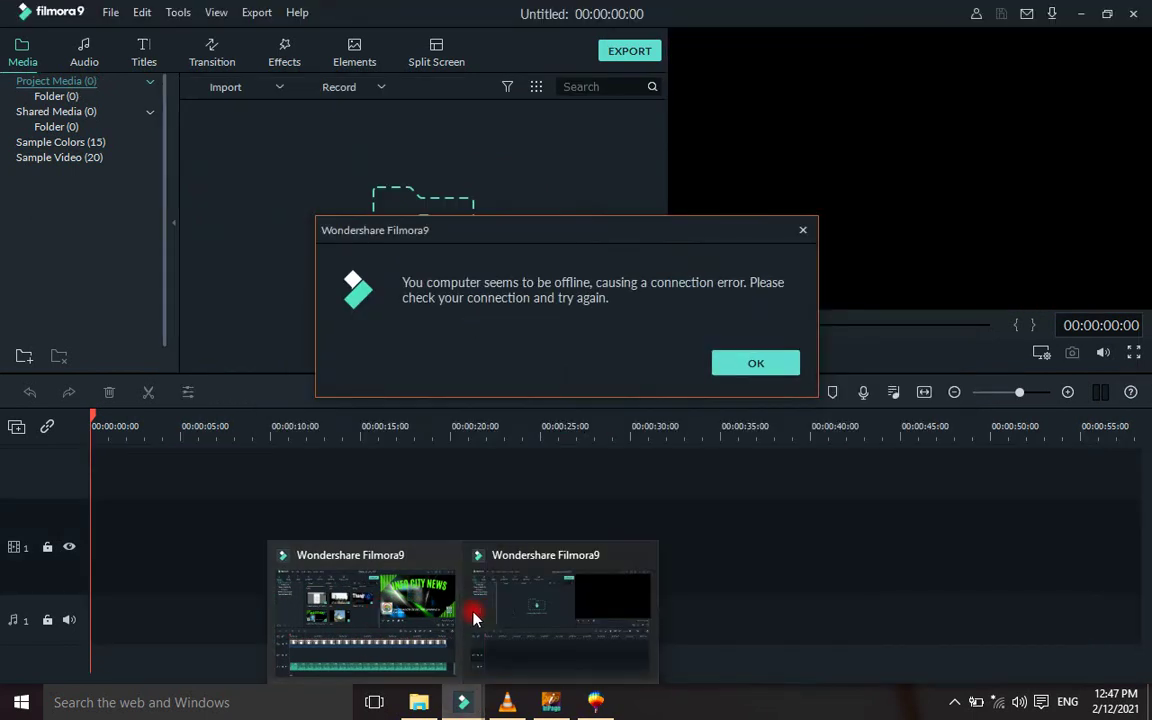
{"action": "left_click", "coordinate": [745, 366]}
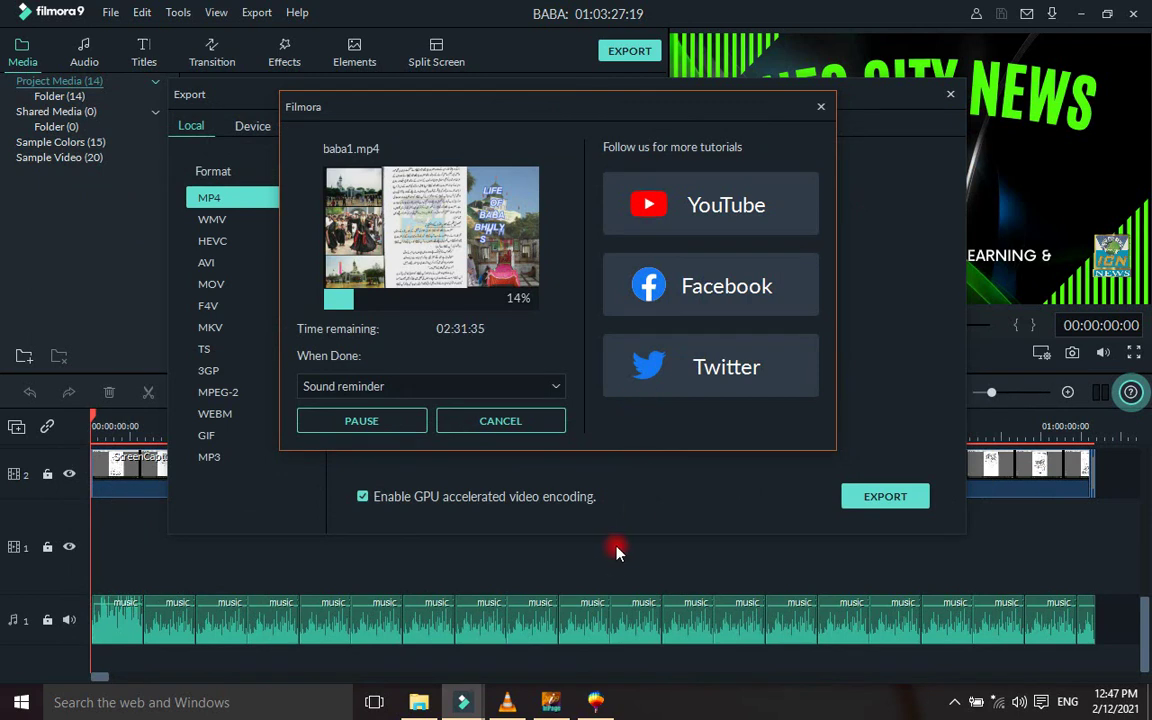
{"action": "left_click", "coordinate": [595, 702]}
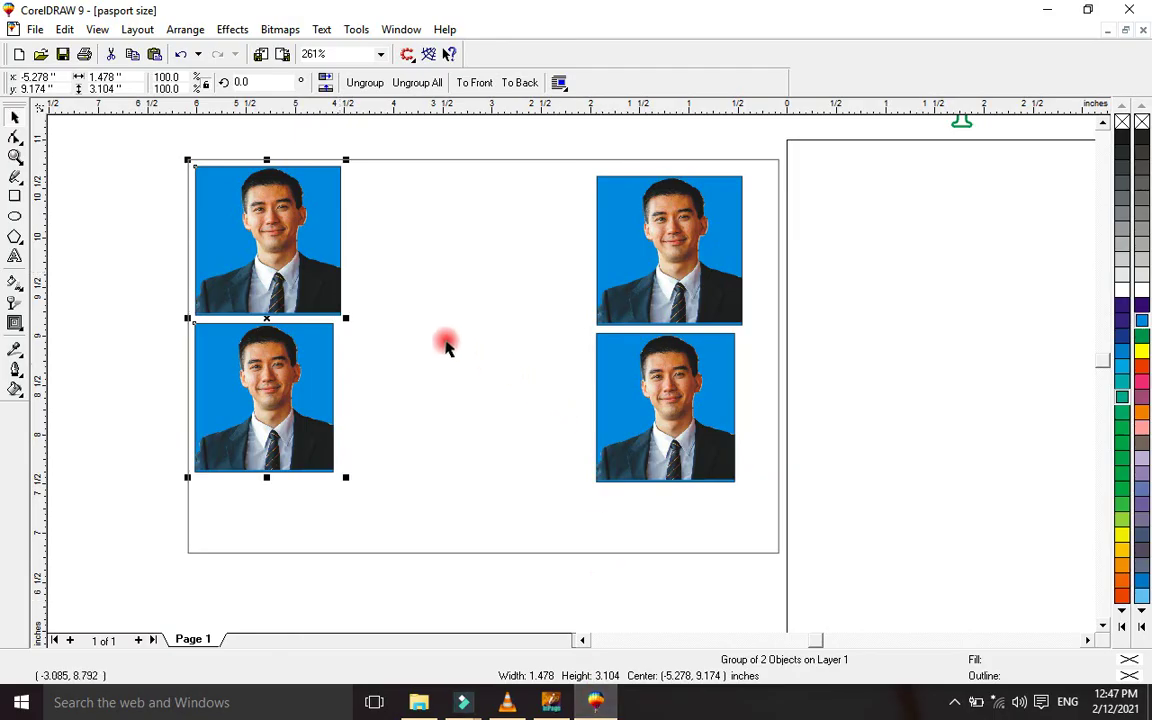
Paste another copy of the picture group and place it just beside the leftmost group as the middle column
{"action": "right_click", "coordinate": [473, 234]}
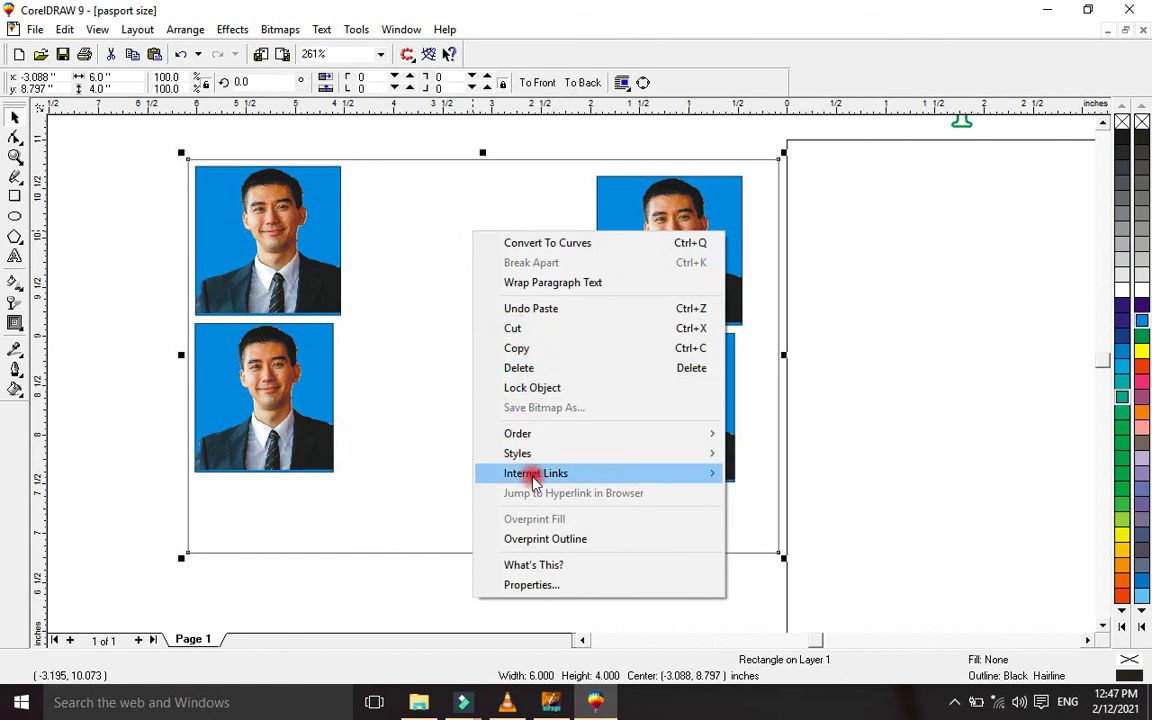
{"action": "left_click", "coordinate": [424, 419]}
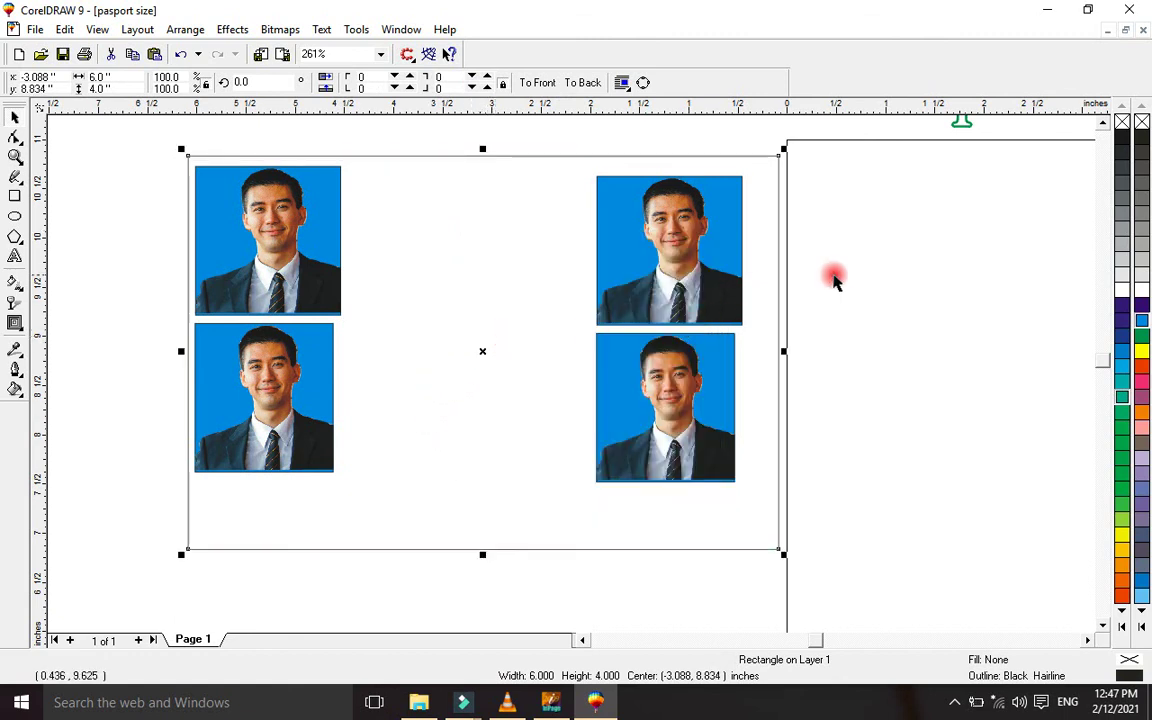
{"action": "left_click", "coordinate": [836, 279]}
{"action": "right_click", "coordinate": [850, 243]}
{"action": "left_click", "coordinate": [870, 346]}
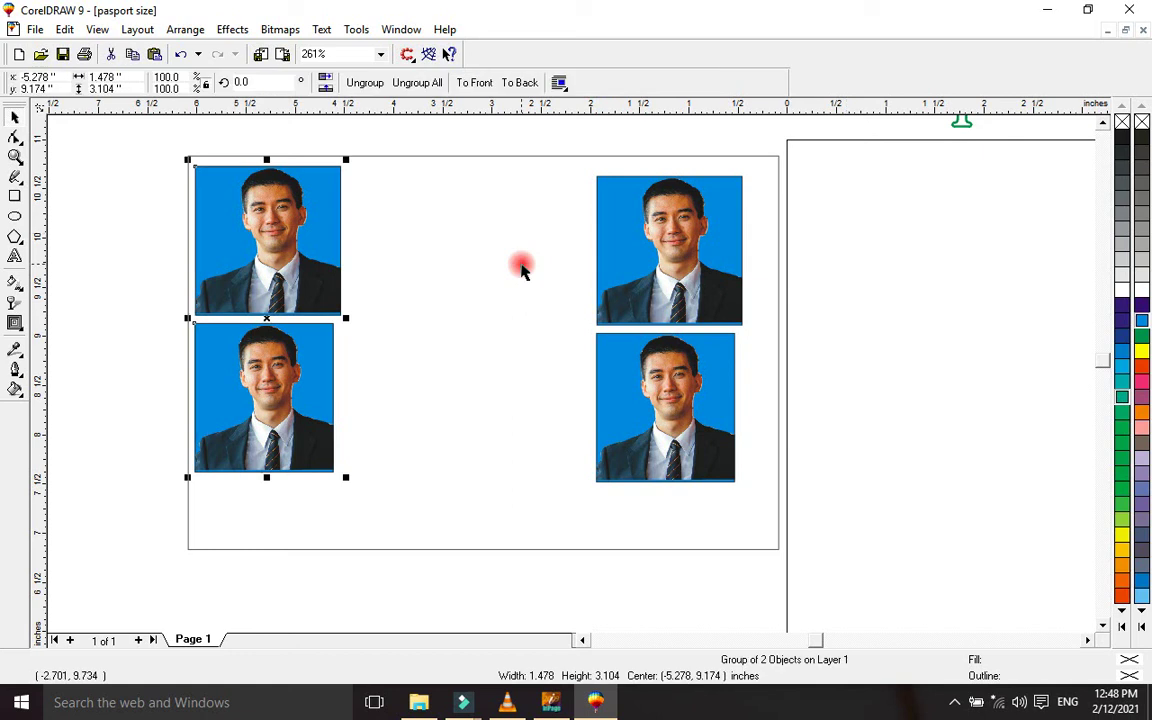
{"action": "left_click_drag", "start_coordinate": [265, 316], "coordinate": [416, 323]}
{"action": "left_click", "coordinate": [541, 281]}
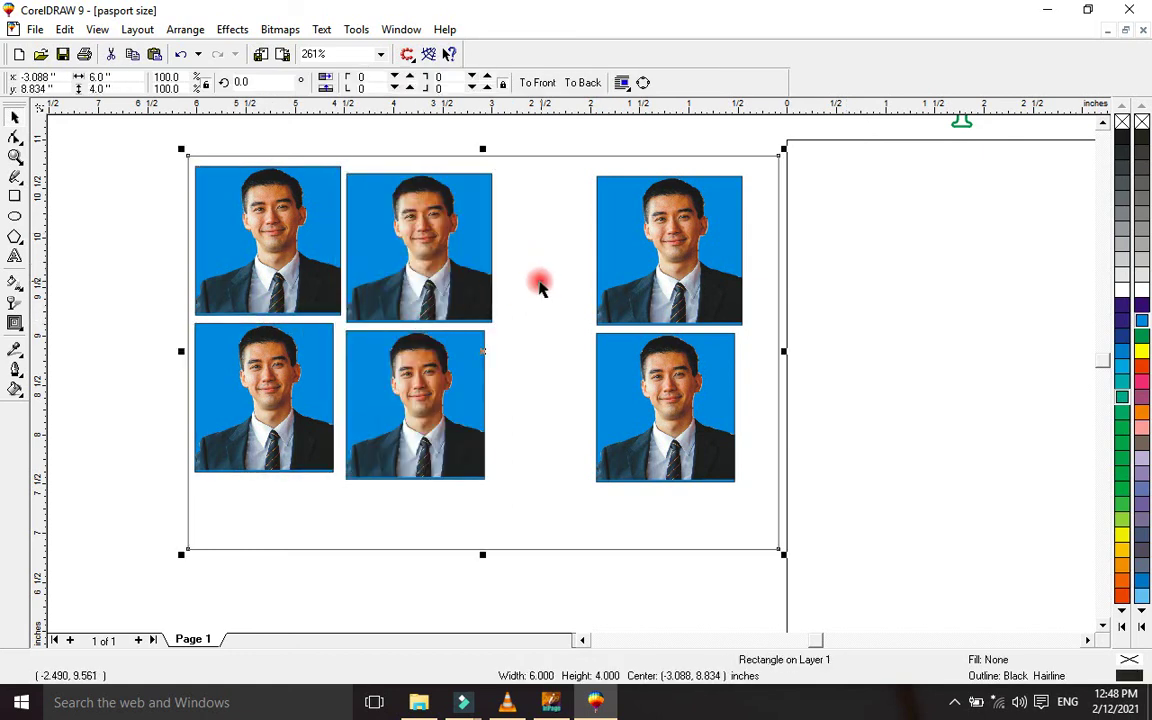
Fine-tune the positions of the left and middle picture groups, leaving a small gap between them and the frame's edge
{"action": "left_click_drag", "start_coordinate": [310, 262], "coordinate": [305, 255]}
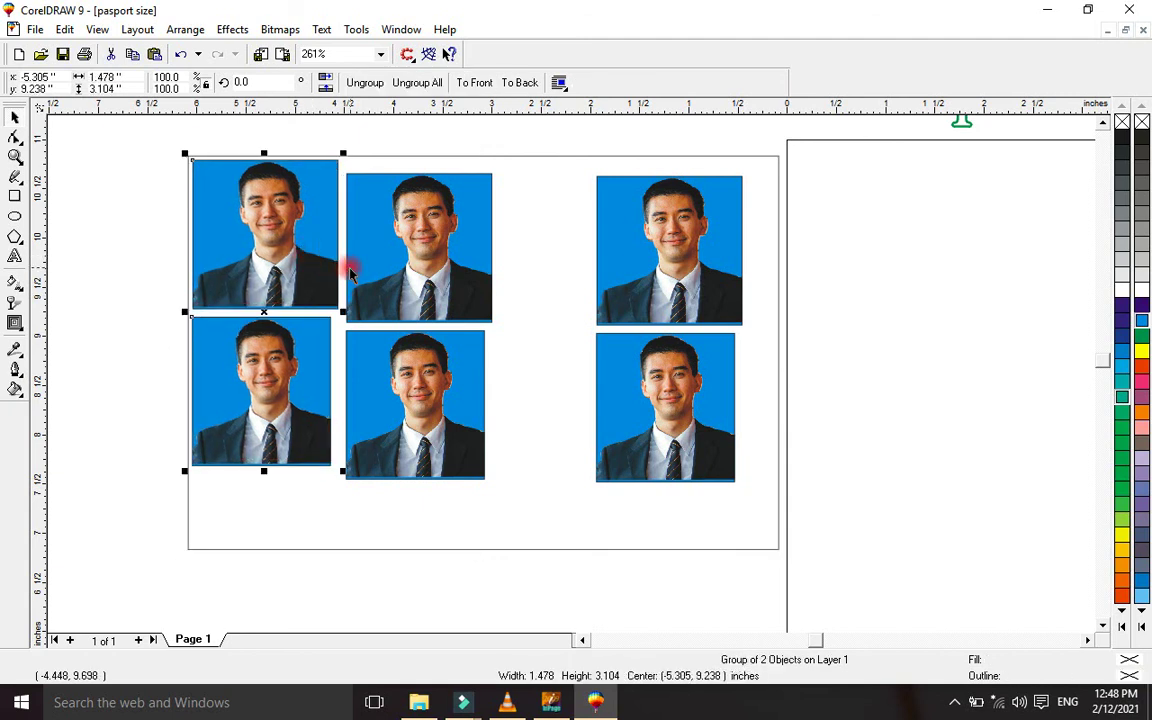
{"action": "left_click", "coordinate": [128, 300]}
{"action": "left_click_drag", "start_coordinate": [243, 367], "coordinate": [246, 364]}
{"action": "left_click_drag", "start_coordinate": [411, 384], "coordinate": [417, 395]}
{"action": "left_click", "coordinate": [247, 295]}
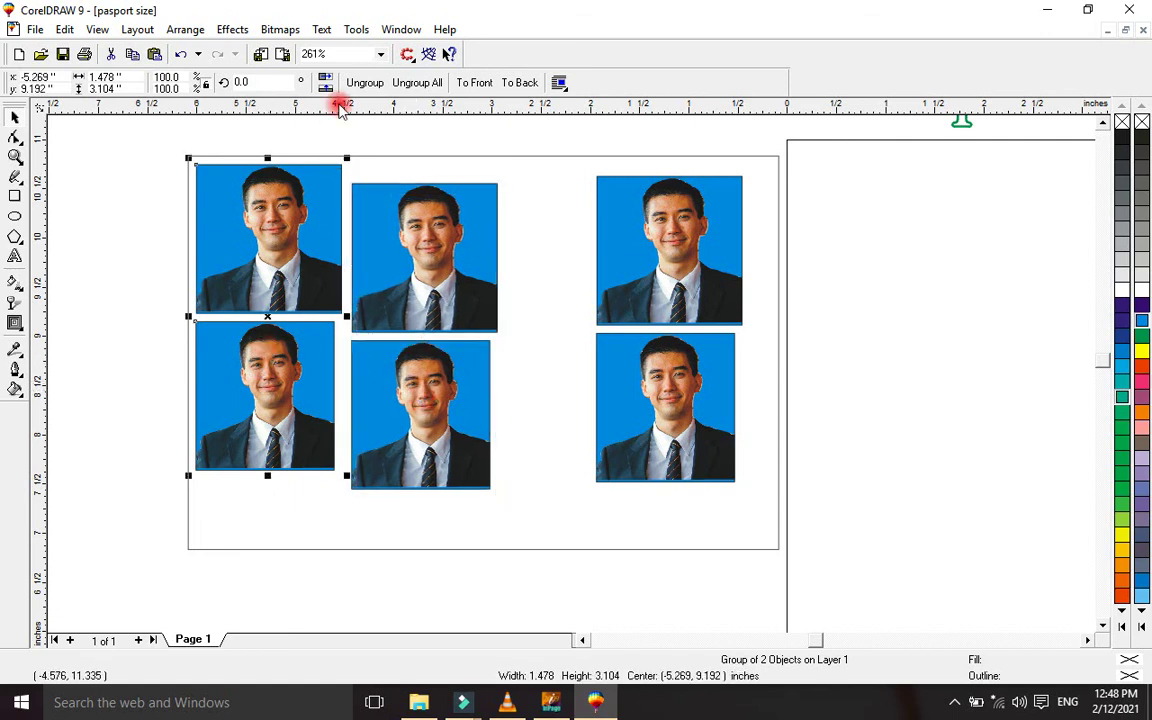
Ungroup the left, middle and right picture groups into individual pictures
{"action": "left_click", "coordinate": [355, 83]}
{"action": "left_click", "coordinate": [425, 258]}
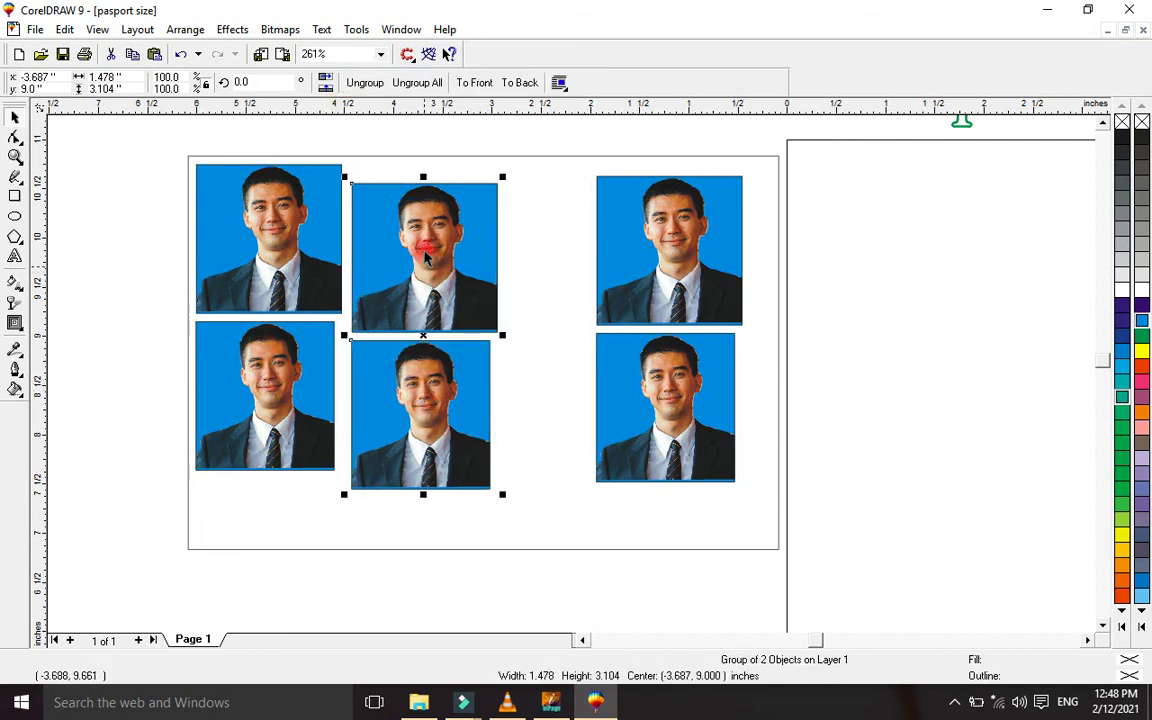
{"action": "left_click", "coordinate": [355, 83]}
{"action": "left_click", "coordinate": [668, 252]}
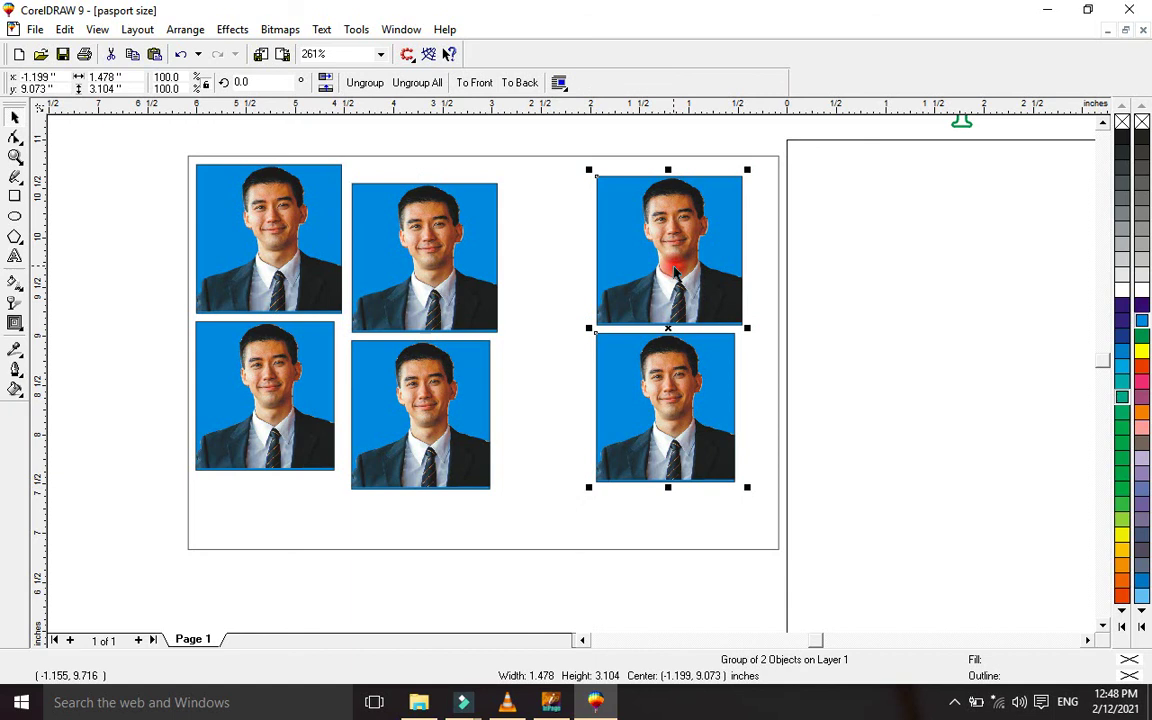
{"action": "left_click", "coordinate": [370, 82]}
{"action": "left_click", "coordinate": [160, 228]}
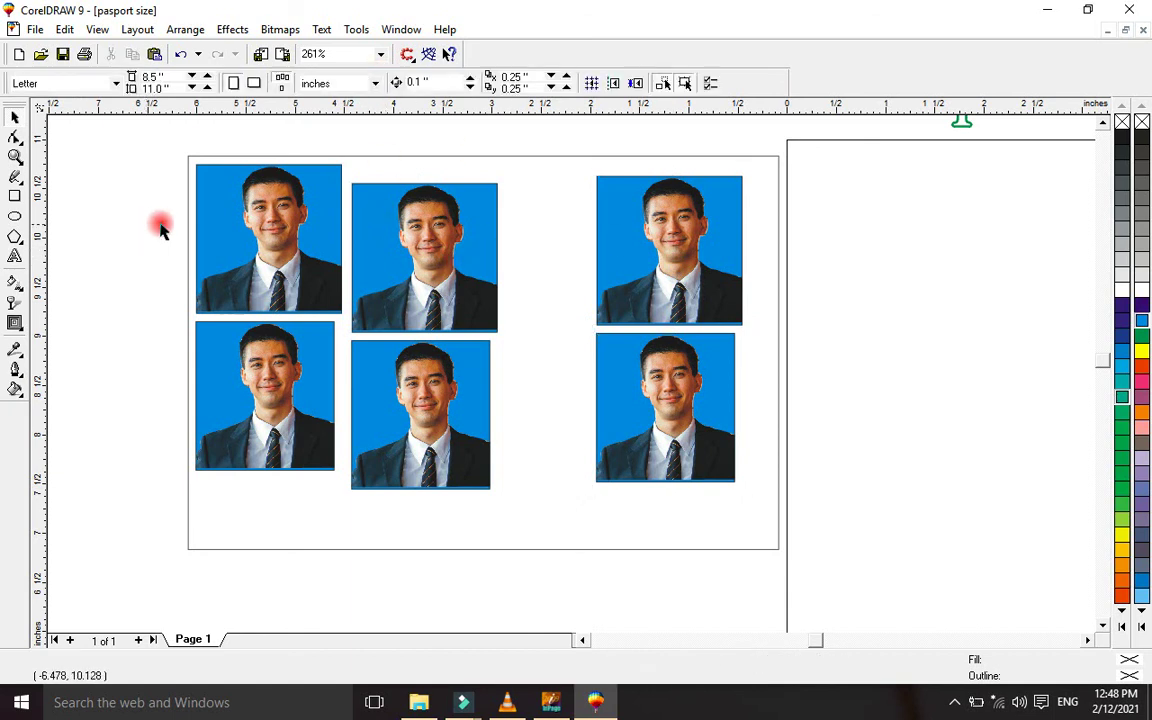
Place the three upper pictures side by side with small gaps and align them along their bottom edges
{"action": "left_click", "coordinate": [380, 232]}
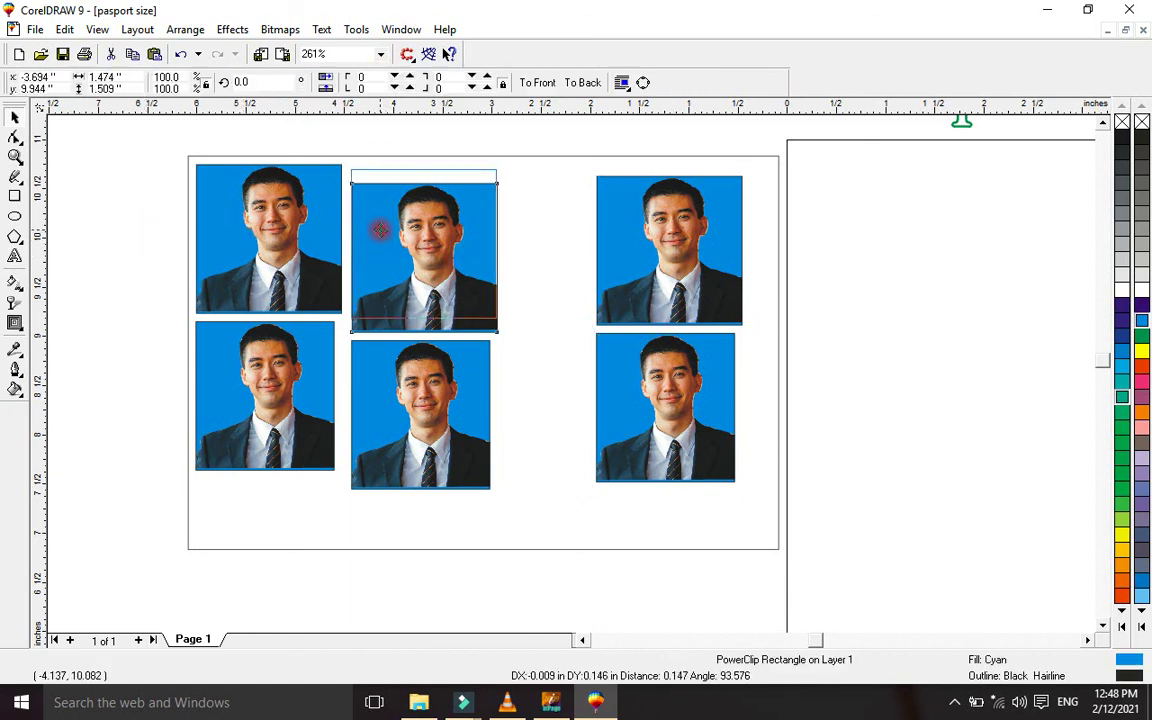
{"action": "left_click_drag", "start_coordinate": [380, 230], "coordinate": [377, 225]}
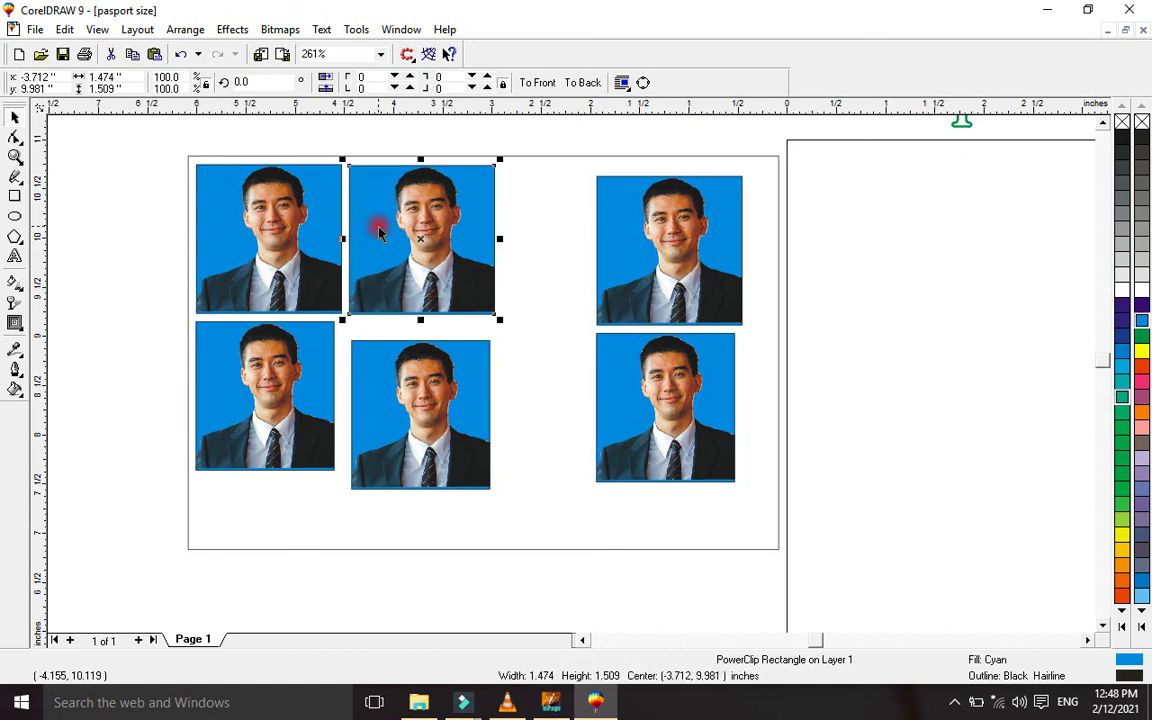
{"action": "left_click_drag", "start_coordinate": [637, 216], "coordinate": [542, 206]}
{"action": "left_click_drag", "start_coordinate": [133, 146], "coordinate": [656, 318]}
{"action": "key", "text": "r"}
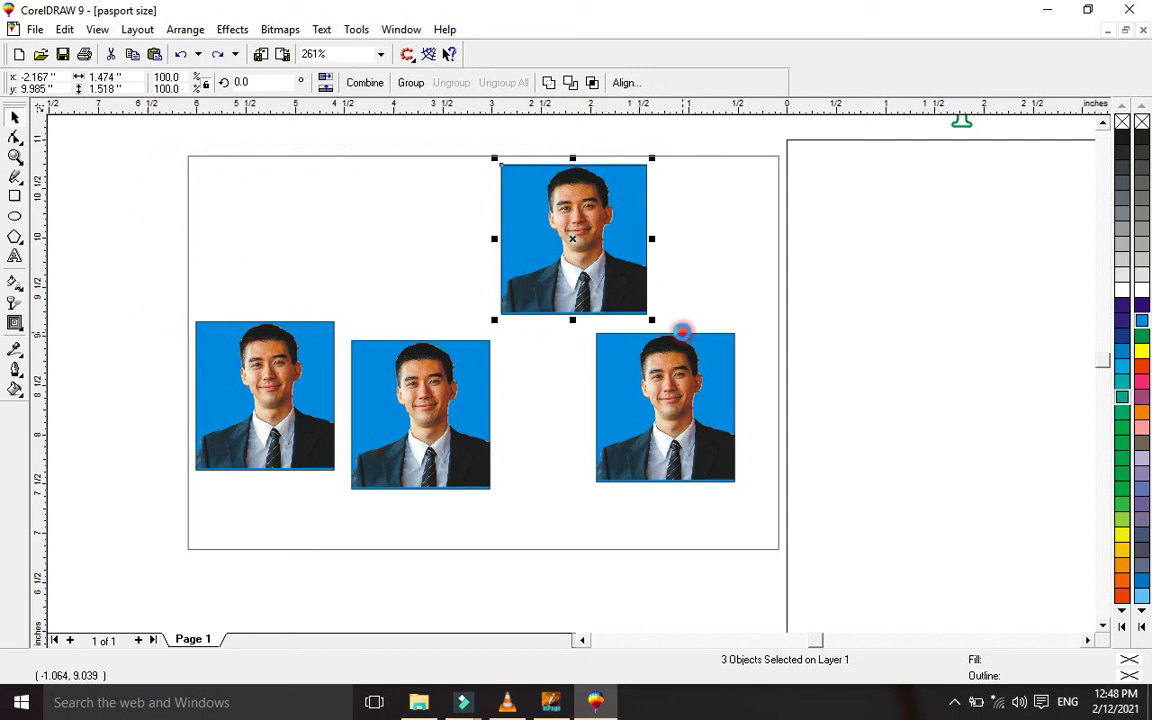
{"action": "key", "text": "ctrl+z"}
{"action": "key", "text": "b"}
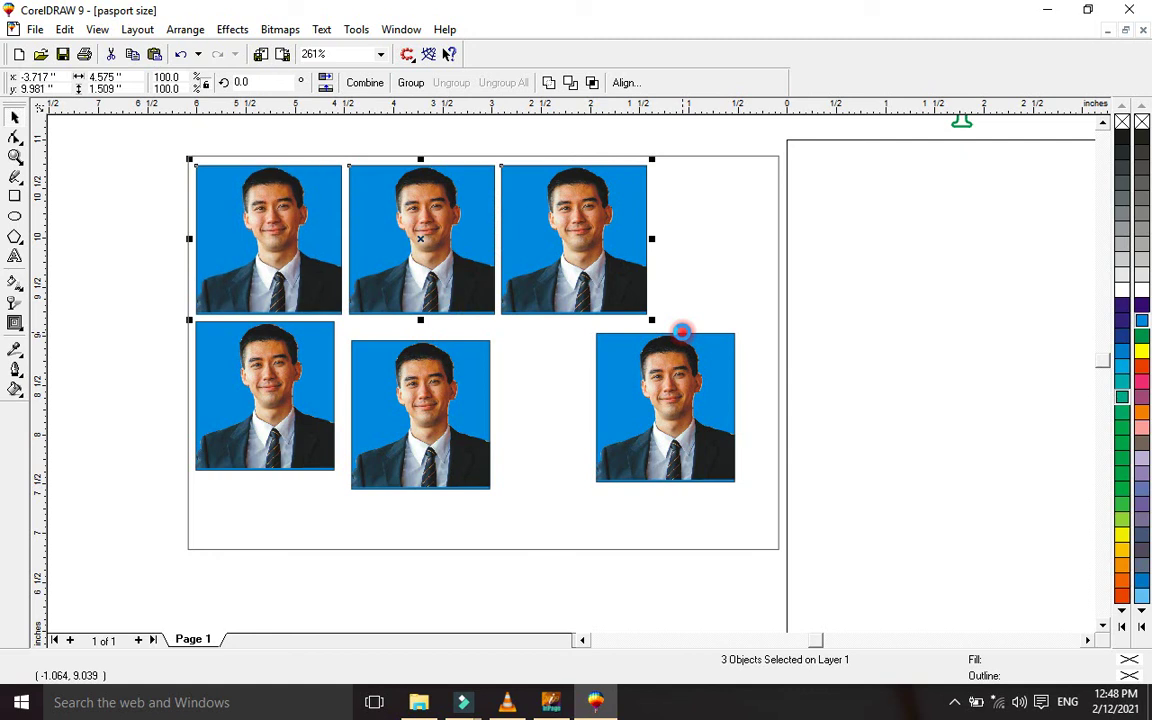
Arrange the three lower pictures in a second row directly beneath the upper ones with small gaps
{"action": "left_click", "coordinate": [182, 337]}
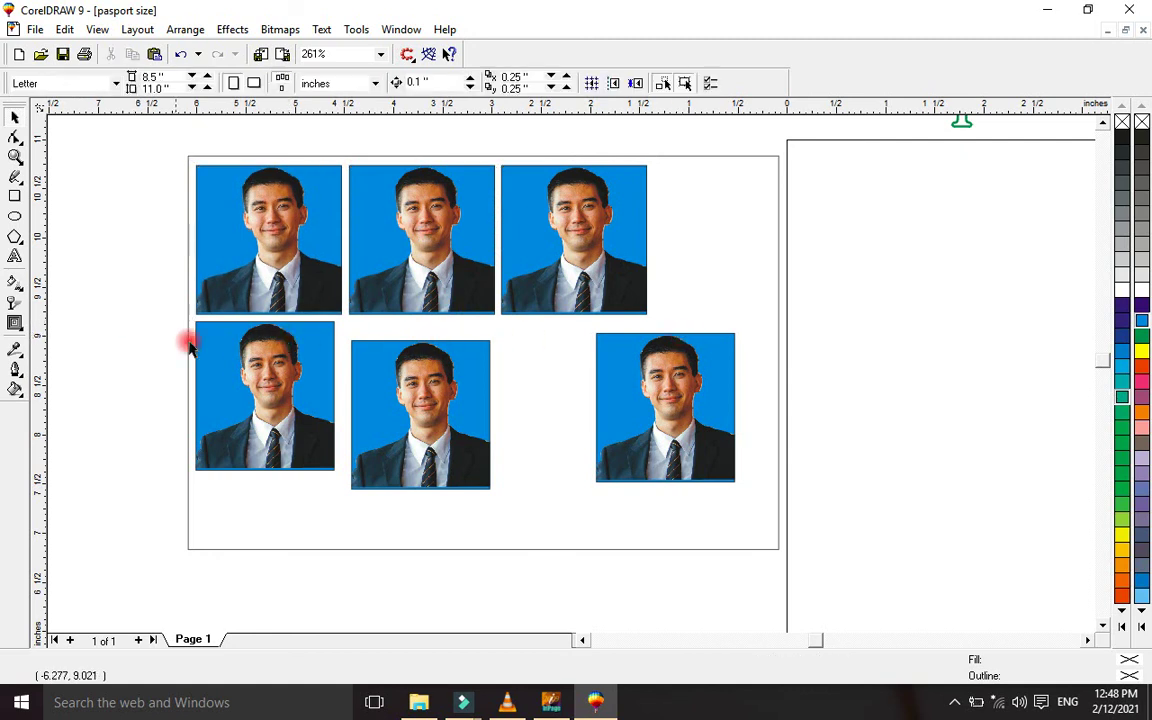
{"action": "left_click", "coordinate": [241, 361]}
{"action": "left_click_drag", "start_coordinate": [241, 361], "coordinate": [243, 366]}
{"action": "left_click", "coordinate": [393, 385]}
{"action": "left_click_drag", "start_coordinate": [393, 385], "coordinate": [386, 368]}
{"action": "left_click_drag", "start_coordinate": [630, 390], "coordinate": [553, 386]}
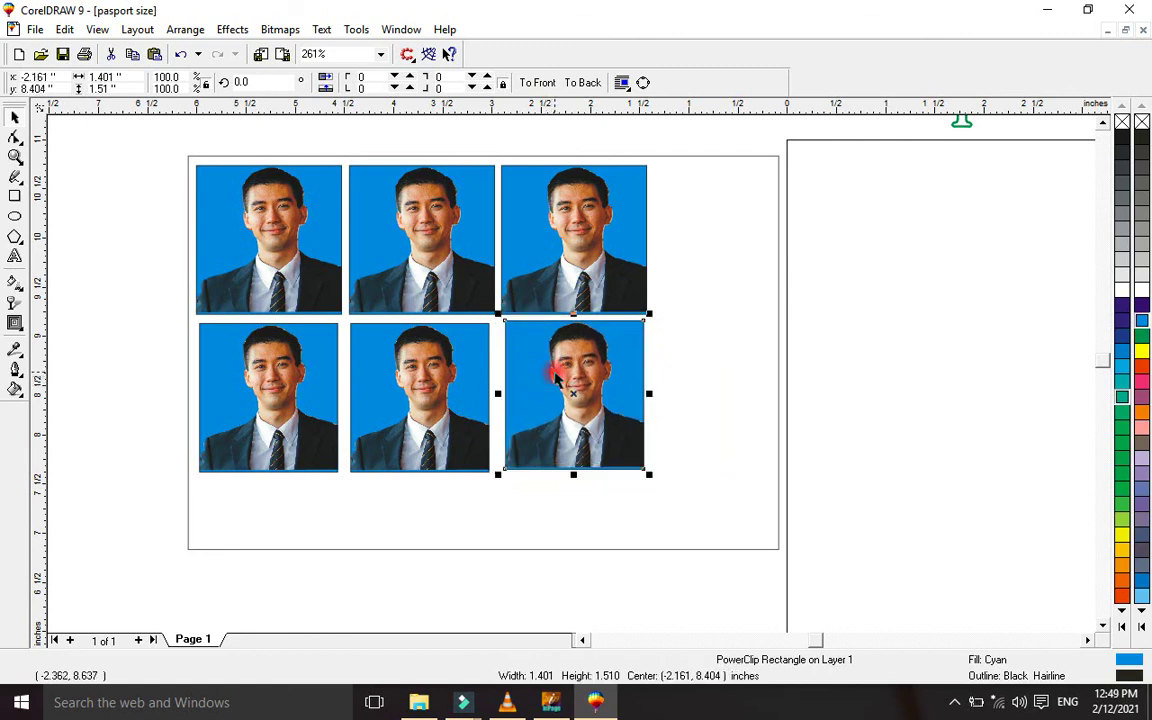
{"action": "mouse_move", "coordinate": [458, 385]}
{"action": "left_mouse_down"}
{"action": "mouse_move", "coordinate": [462, 372]}
{"action": "mouse_move", "coordinate": [468, 383]}
{"action": "left_mouse_up"}
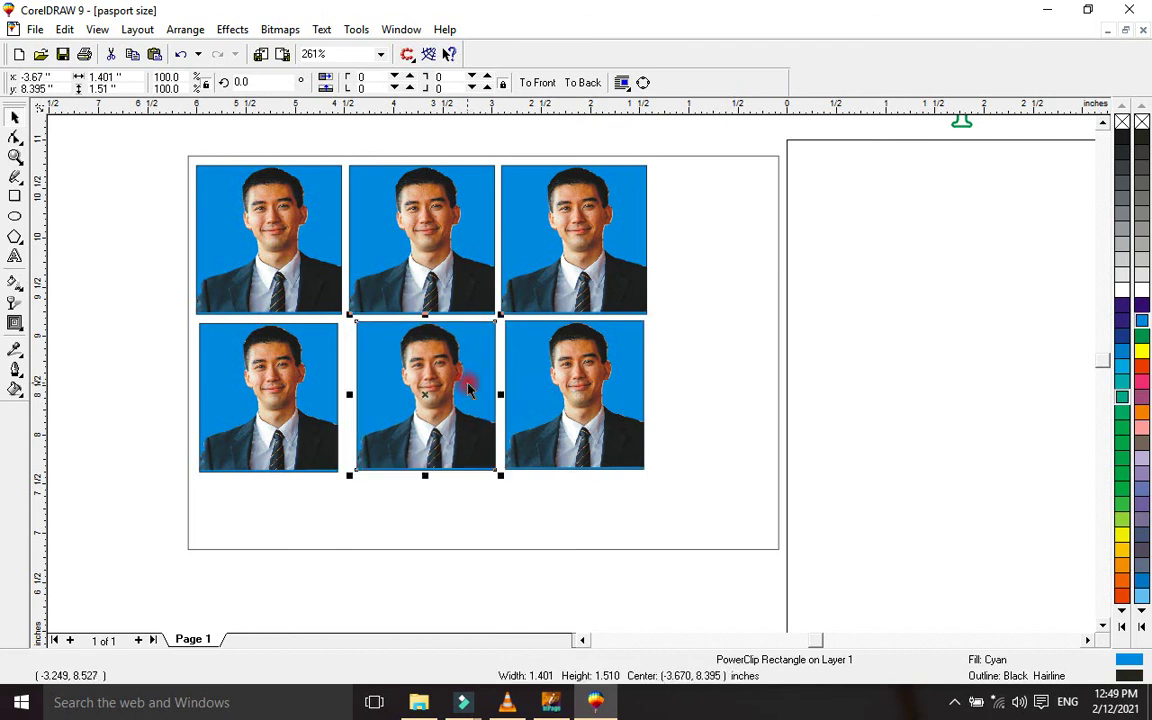
Try to match the lower-left picture to the upper-left one by overlaying it, enlarging it to about 1.45 × 1.57 inches and moving it back
{"action": "left_click_drag", "start_coordinate": [265, 392], "coordinate": [260, 228]}
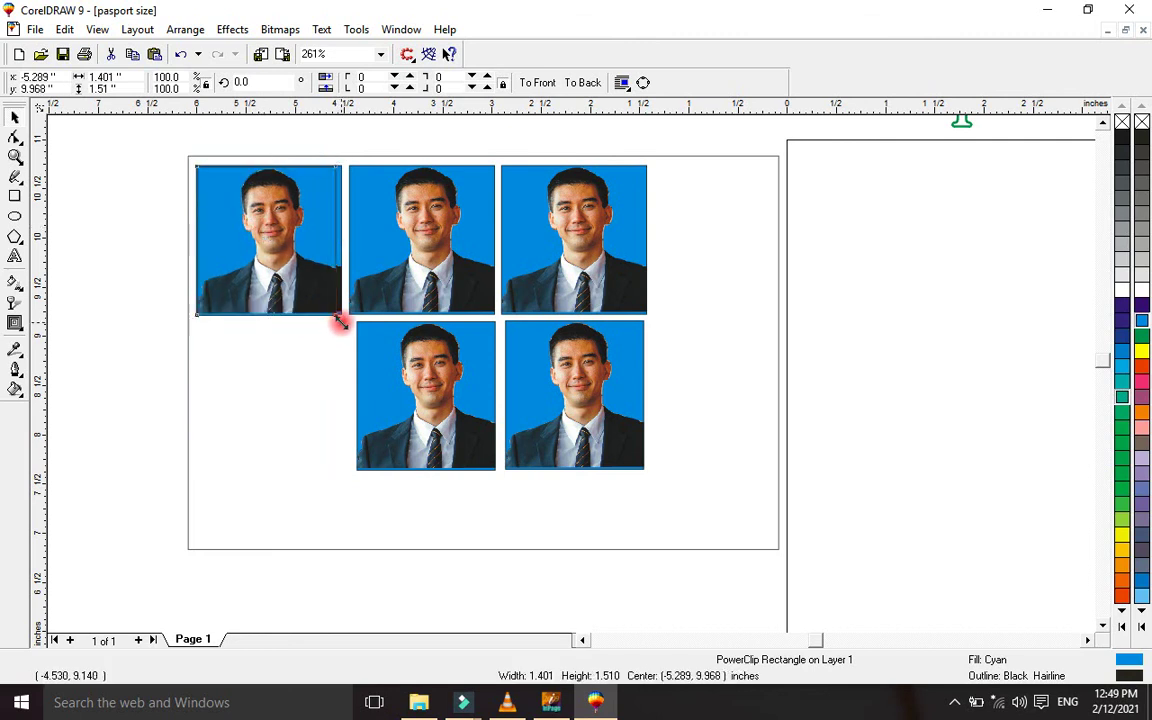
{"action": "left_click_drag", "start_coordinate": [340, 320], "coordinate": [347, 325]}
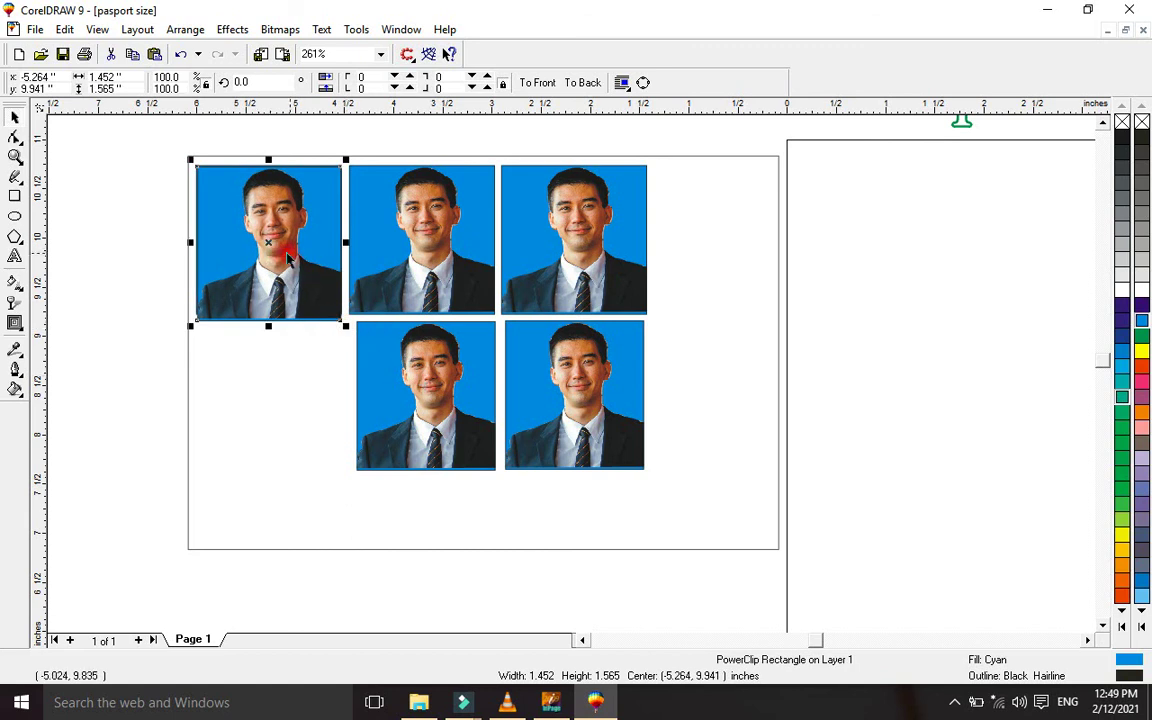
{"action": "left_click_drag", "start_coordinate": [268, 242], "coordinate": [271, 396]}
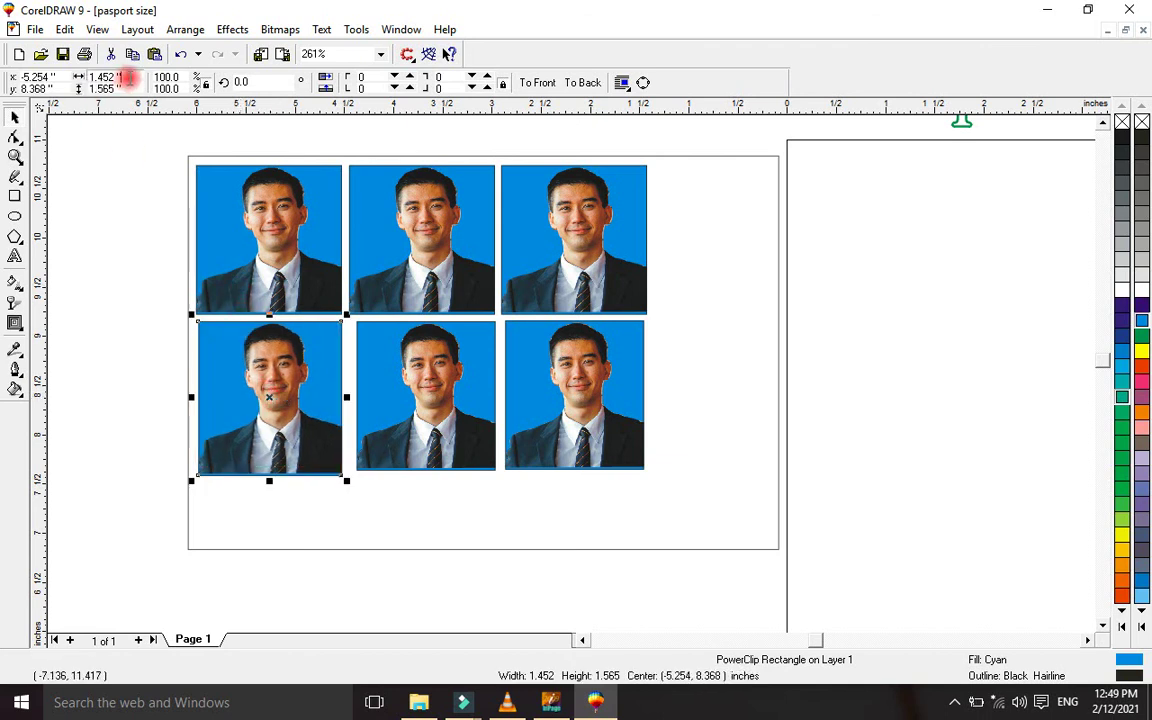
Resize the lower-left picture to 2 inches wide and 2 inches high
{"action": "left_click_drag", "start_coordinate": [126, 76], "coordinate": [35, 73]}
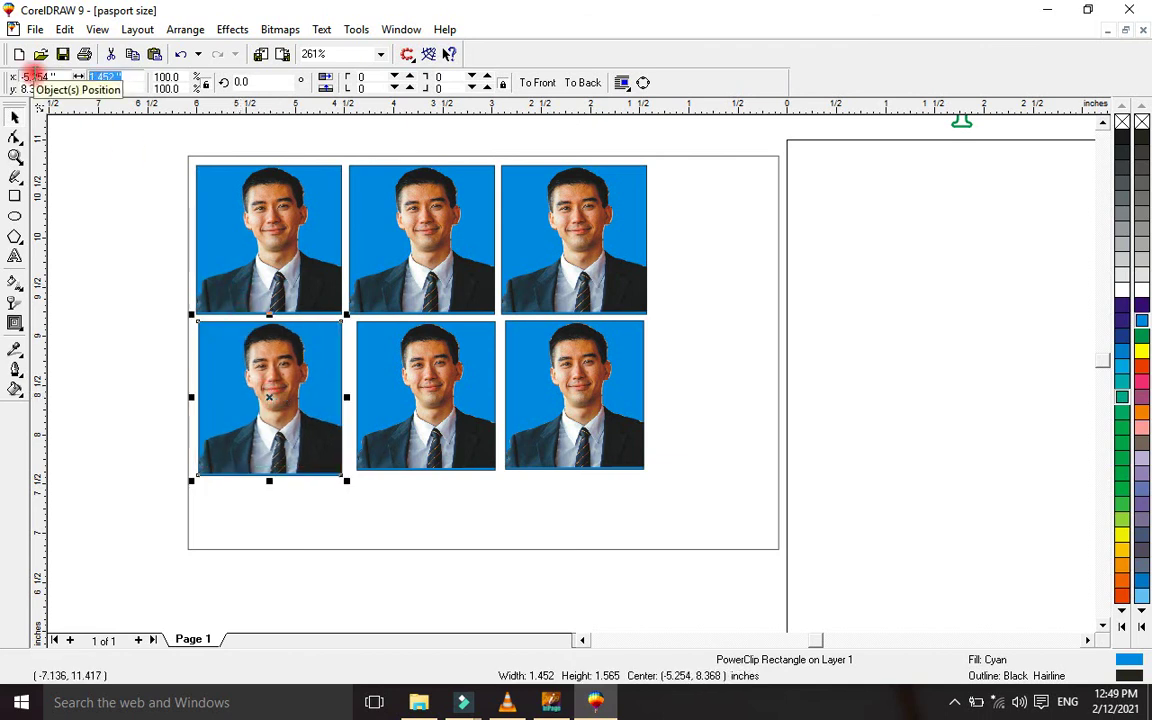
{"action": "type", "text": "2"}
{"action": "key", "text": "Tab"}
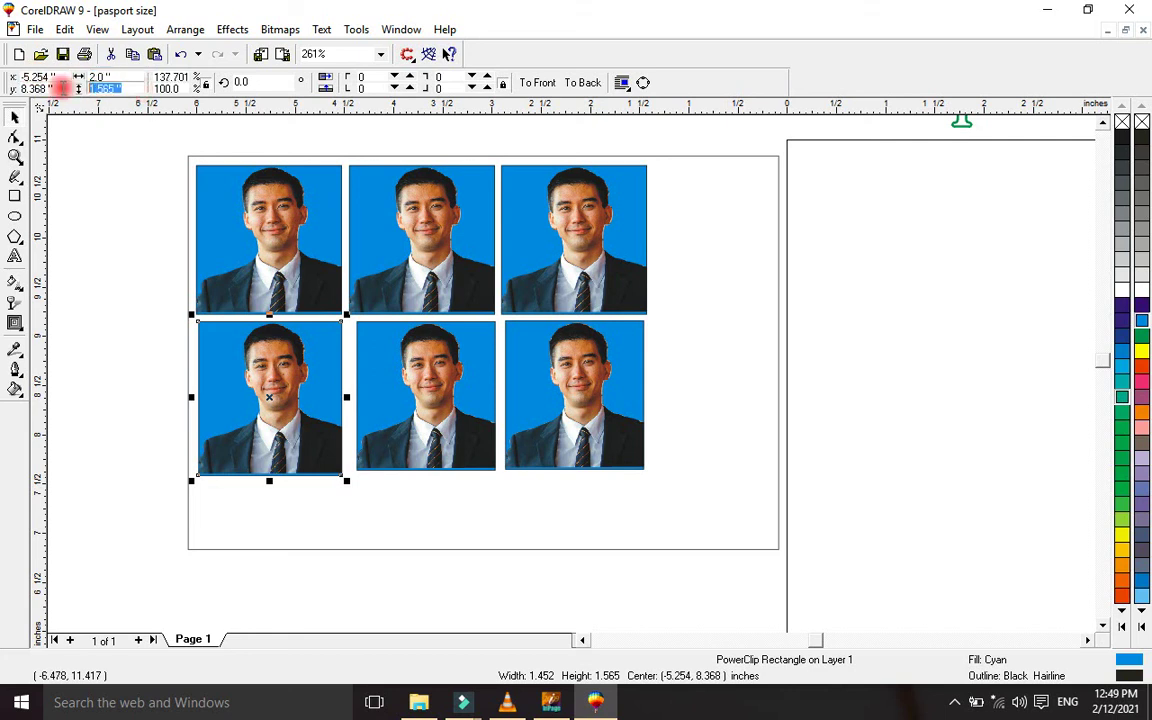
{"action": "key", "text": "Return"}
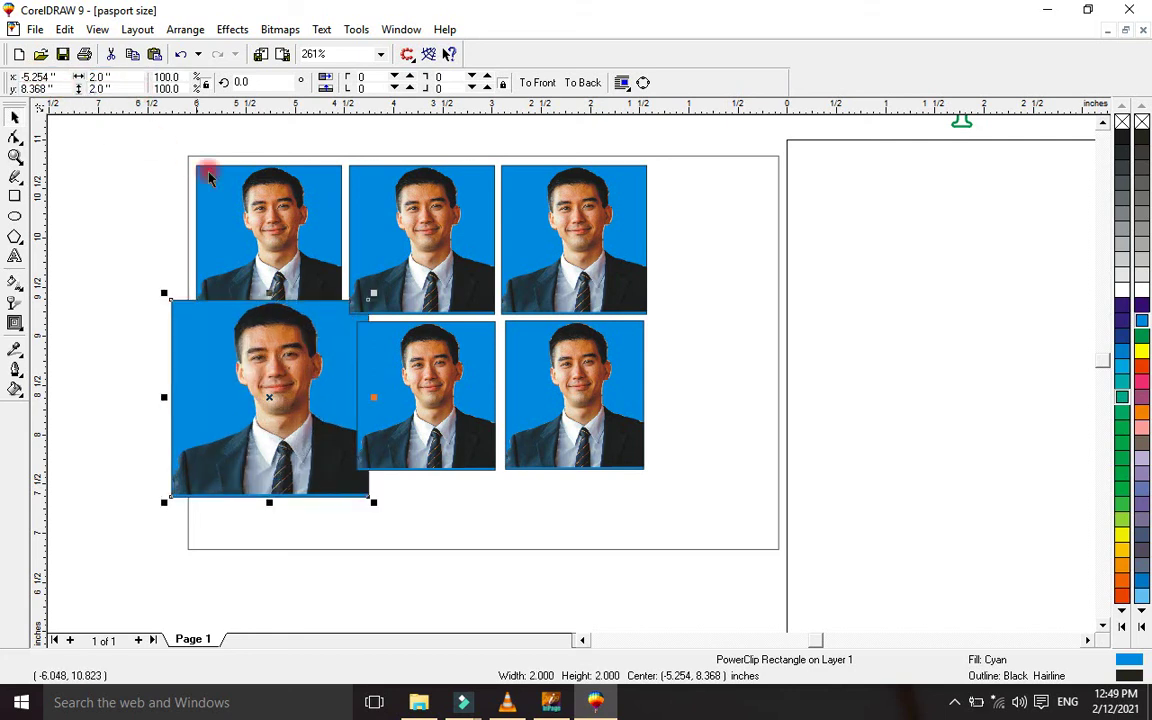
Resize the upper-left picture to 2 inches wide and 2 inches high
{"action": "left_click", "coordinate": [222, 196]}
{"action": "left_click_drag", "start_coordinate": [134, 80], "coordinate": [60, 76]}
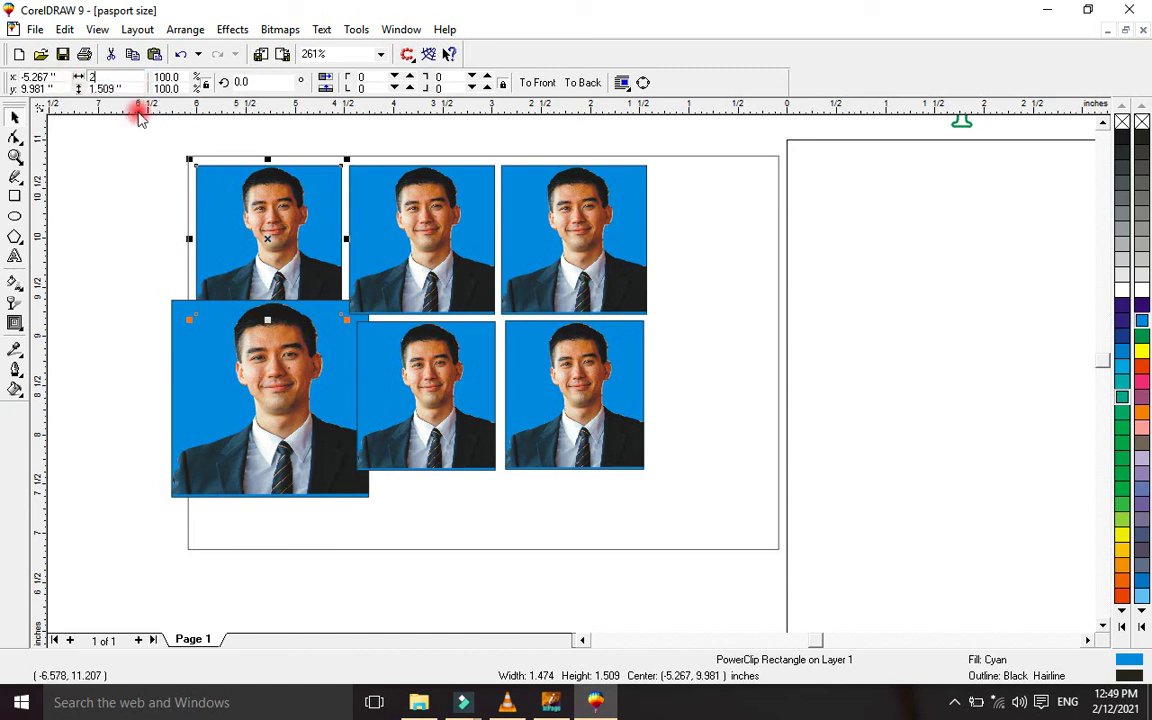
{"action": "type", "text": "2"}
{"action": "left_click_drag", "start_coordinate": [127, 88], "coordinate": [18, 86]}
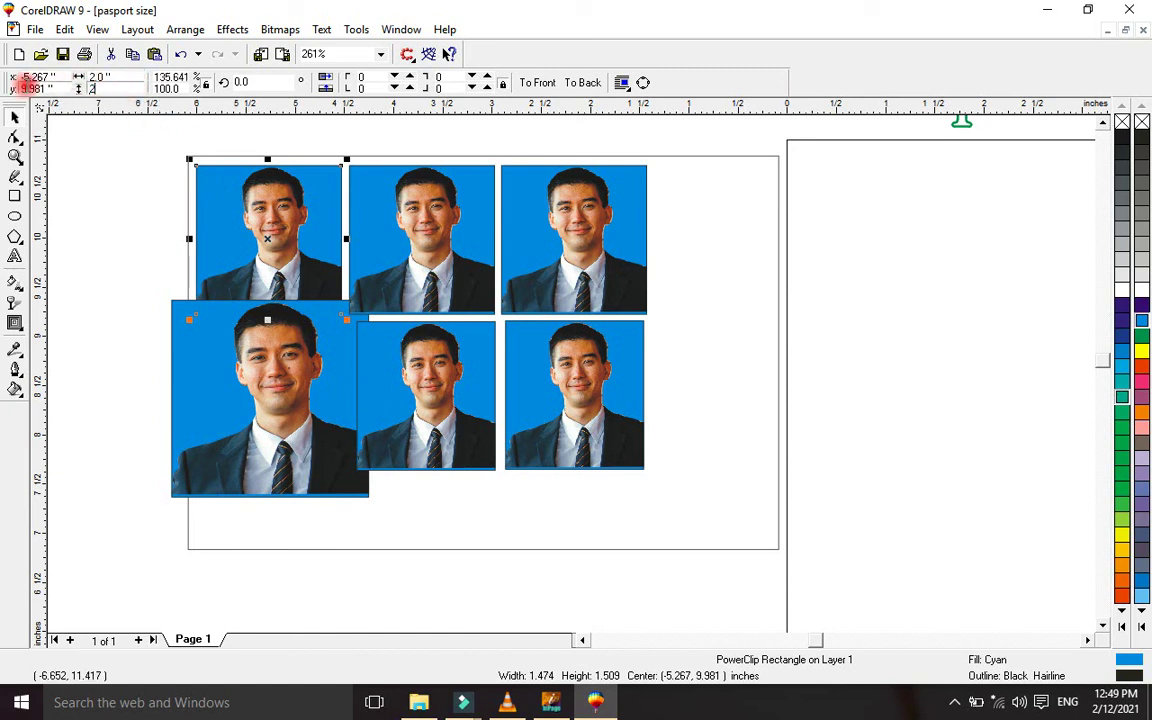
{"action": "type", "text": "2"}
{"action": "key", "text": "Return"}
Resize the upper-middle picture to 2 inches wide and 2 inches high
{"action": "left_click", "coordinate": [400, 228]}
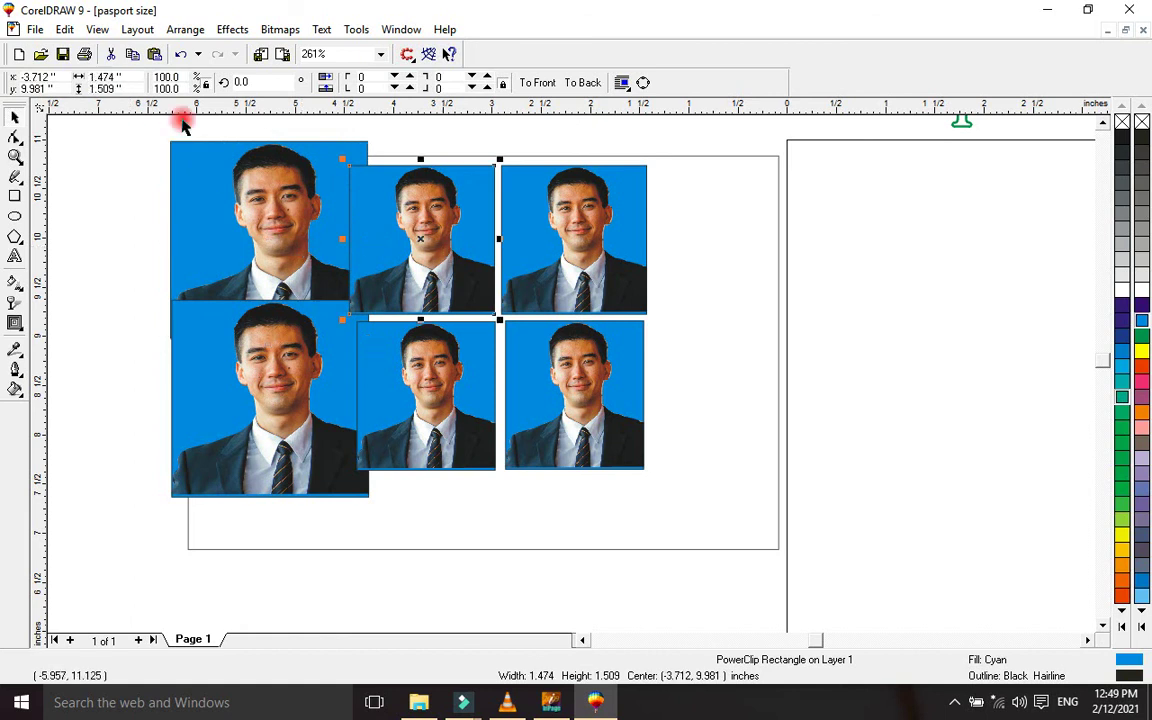
{"action": "left_click_drag", "start_coordinate": [122, 77], "coordinate": [15, 65]}
{"action": "type", "text": "2"}
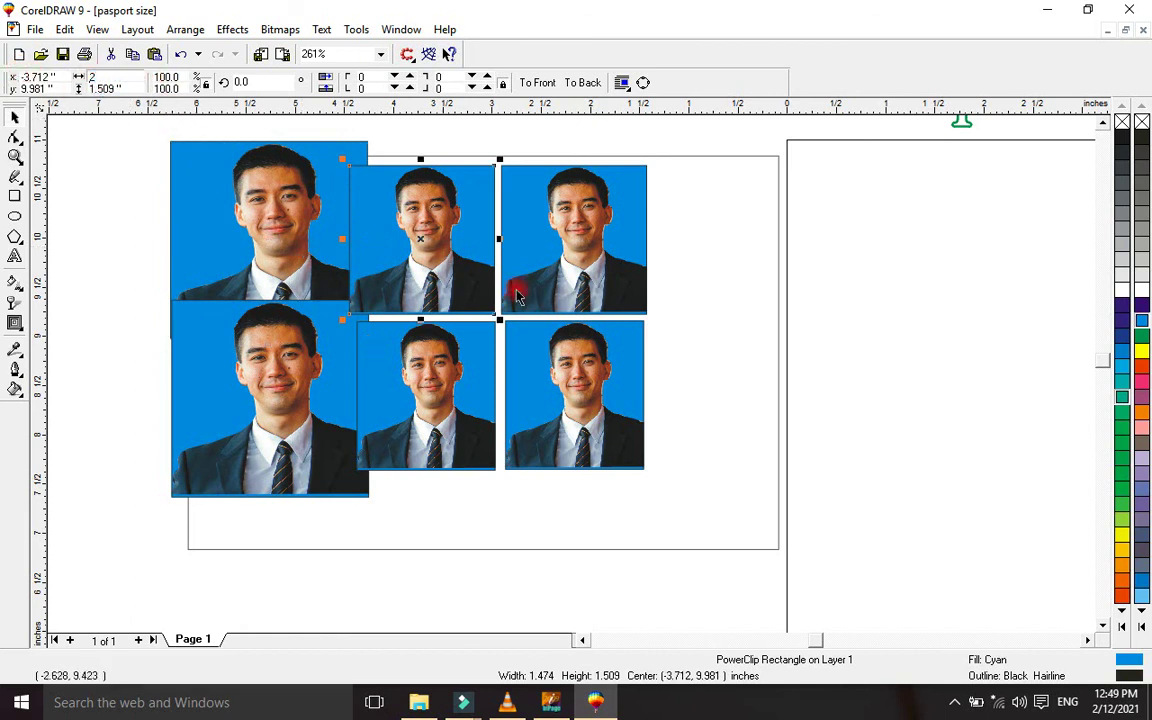
{"action": "key", "text": "Tab"}
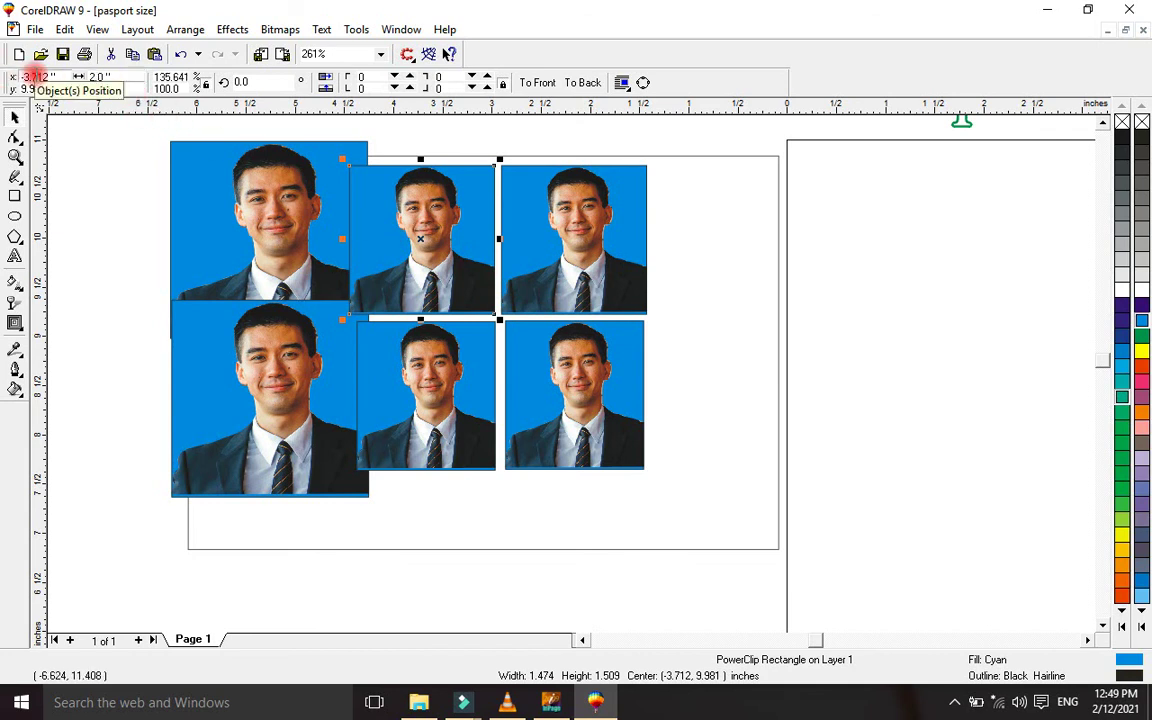
{"action": "type", "text": "2"}
{"action": "key", "text": "Return"}
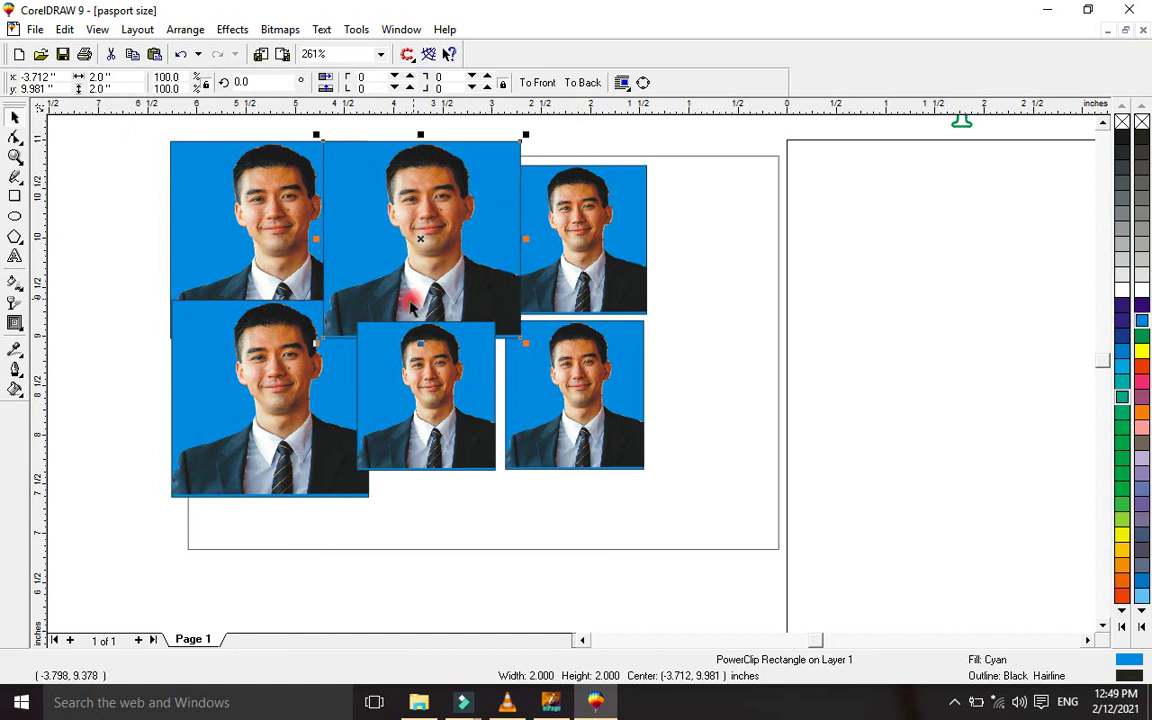
Resize the lower-middle picture to 2 inches wide and 2 inches high
{"action": "left_click", "coordinate": [367, 345]}
{"action": "left_click", "coordinate": [108, 77]}
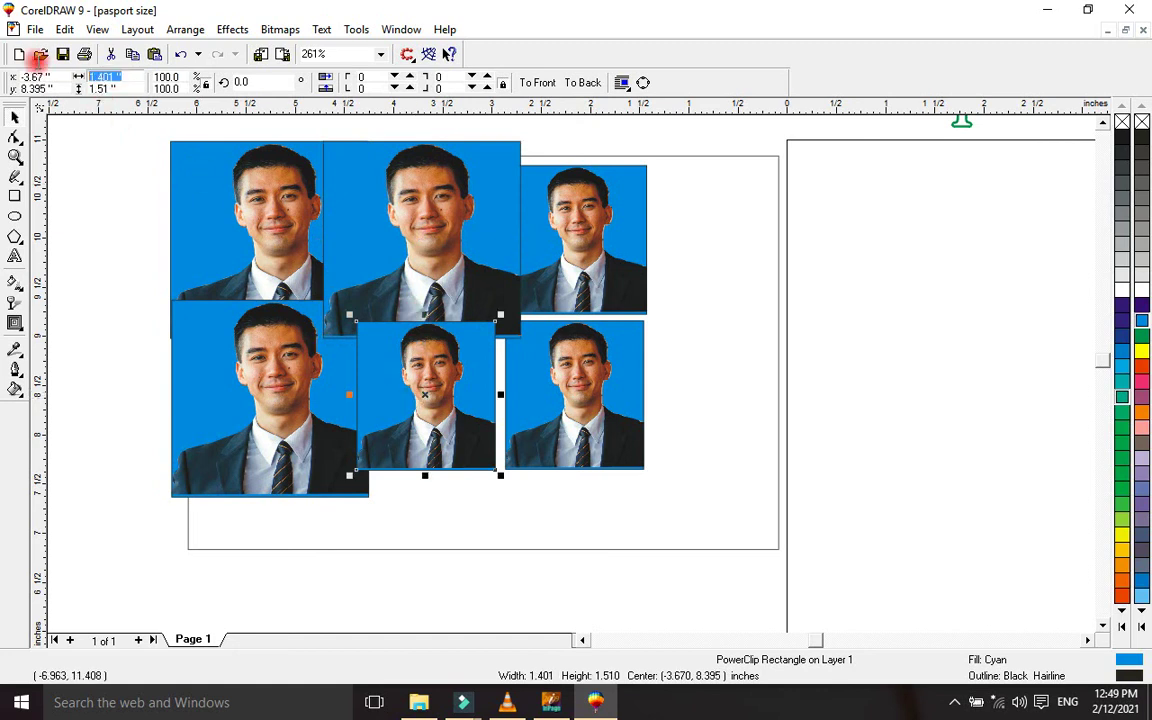
{"action": "type", "text": "2"}
{"action": "key", "text": "Tab"}
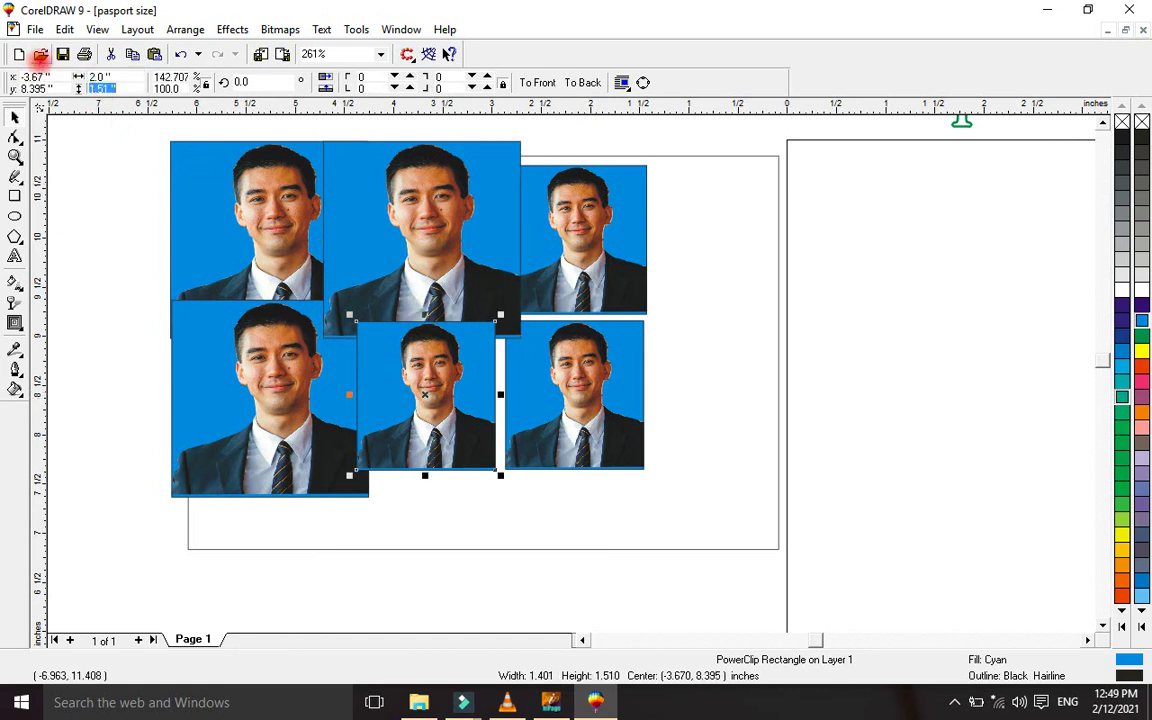
{"action": "type", "text": "2"}
{"action": "left_click", "coordinate": [432, 342]}
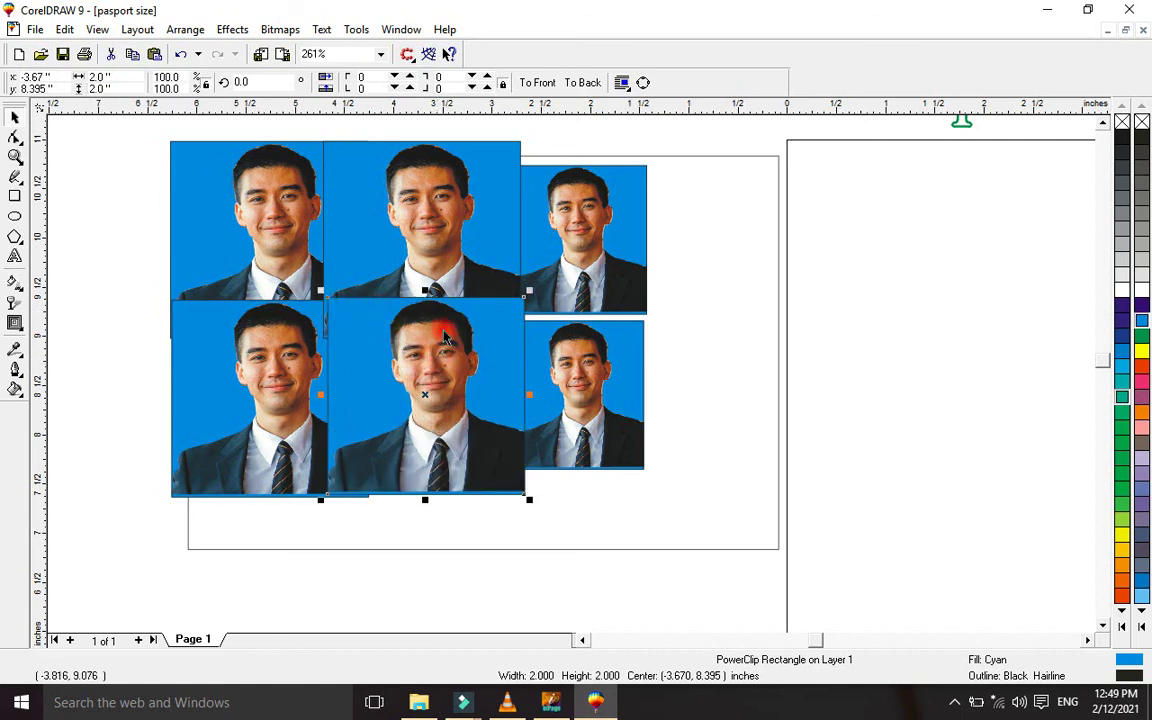
Spread the middle and right pictures apart toward the frame's right edge so they clear their neighbours
{"action": "left_click", "coordinate": [610, 263]}
{"action": "left_click_drag", "start_coordinate": [610, 263], "coordinate": [695, 265]}
{"action": "left_click_drag", "start_coordinate": [624, 369], "coordinate": [724, 406]}
{"action": "left_click_drag", "start_coordinate": [478, 373], "coordinate": [519, 394]}
{"action": "left_click_drag", "start_coordinate": [445, 237], "coordinate": [499, 259]}
Resize the upper-right and lower-right pictures to 2 × 2 inches each
{"action": "left_click", "coordinate": [596, 247]}
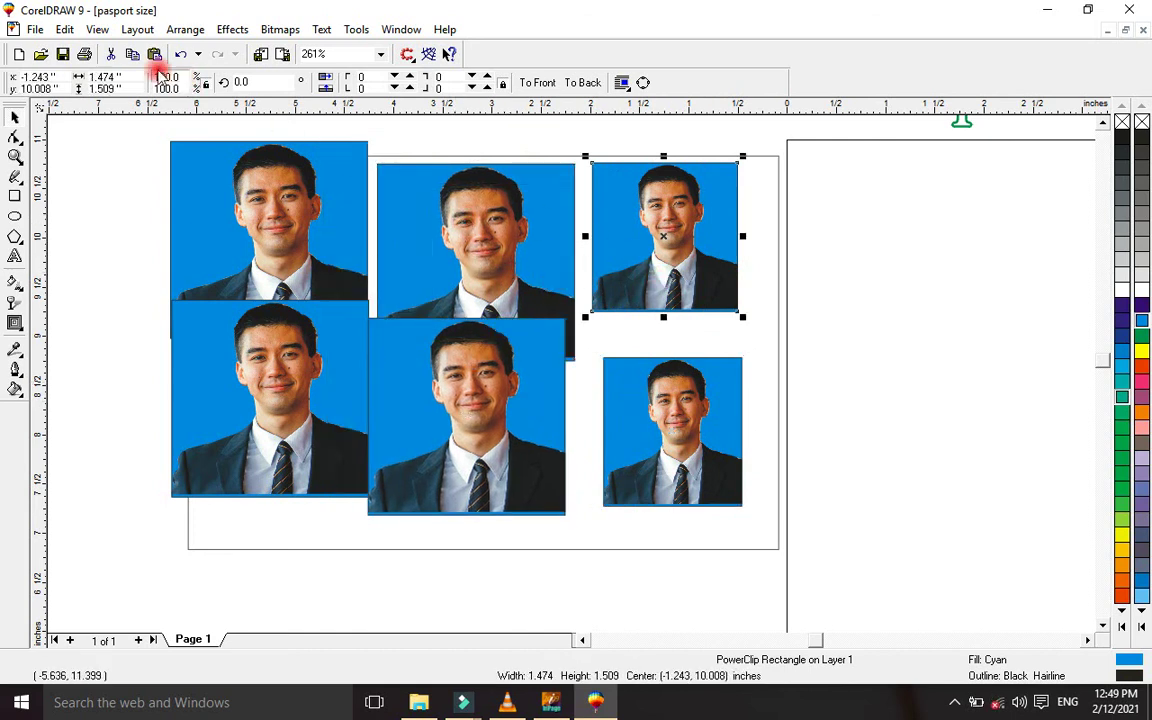
{"action": "left_click", "coordinate": [105, 77]}
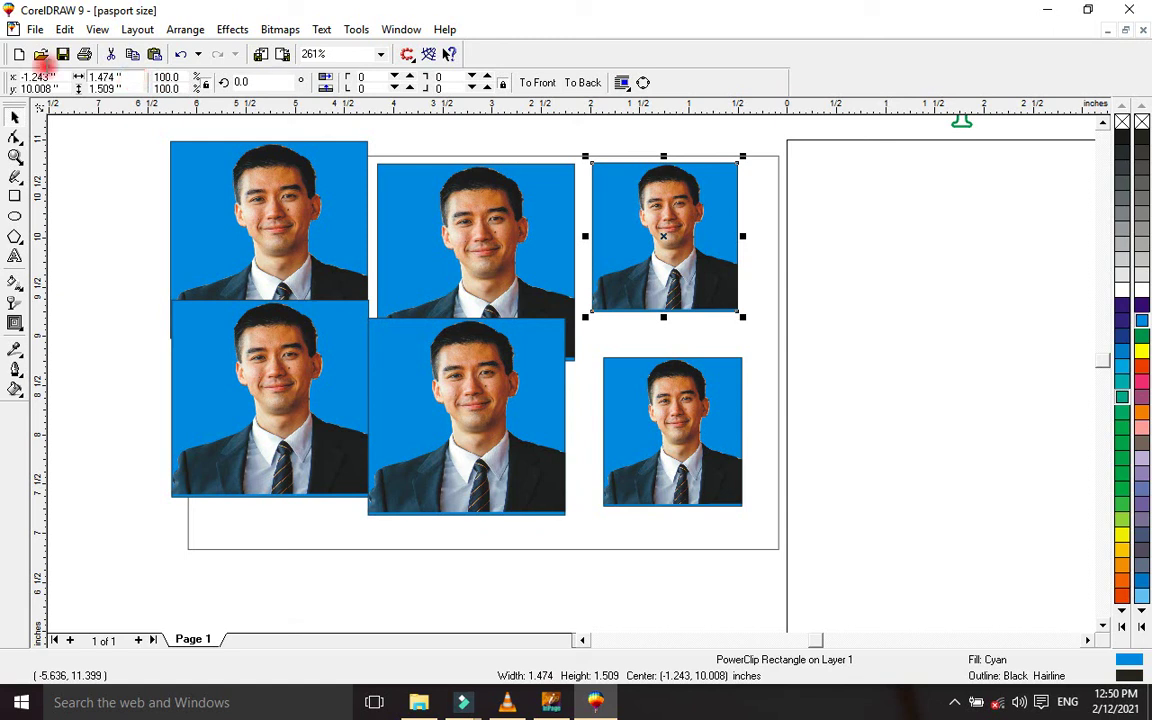
{"action": "type", "text": "2.0"}
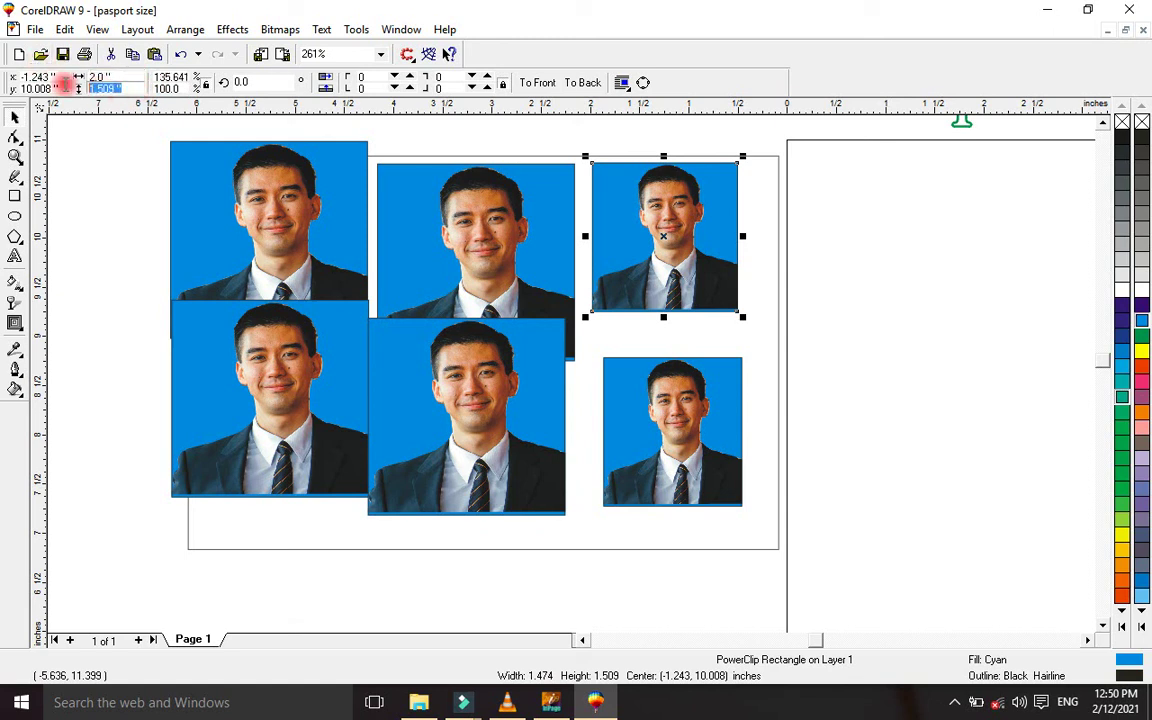
{"action": "key", "text": "Return"}
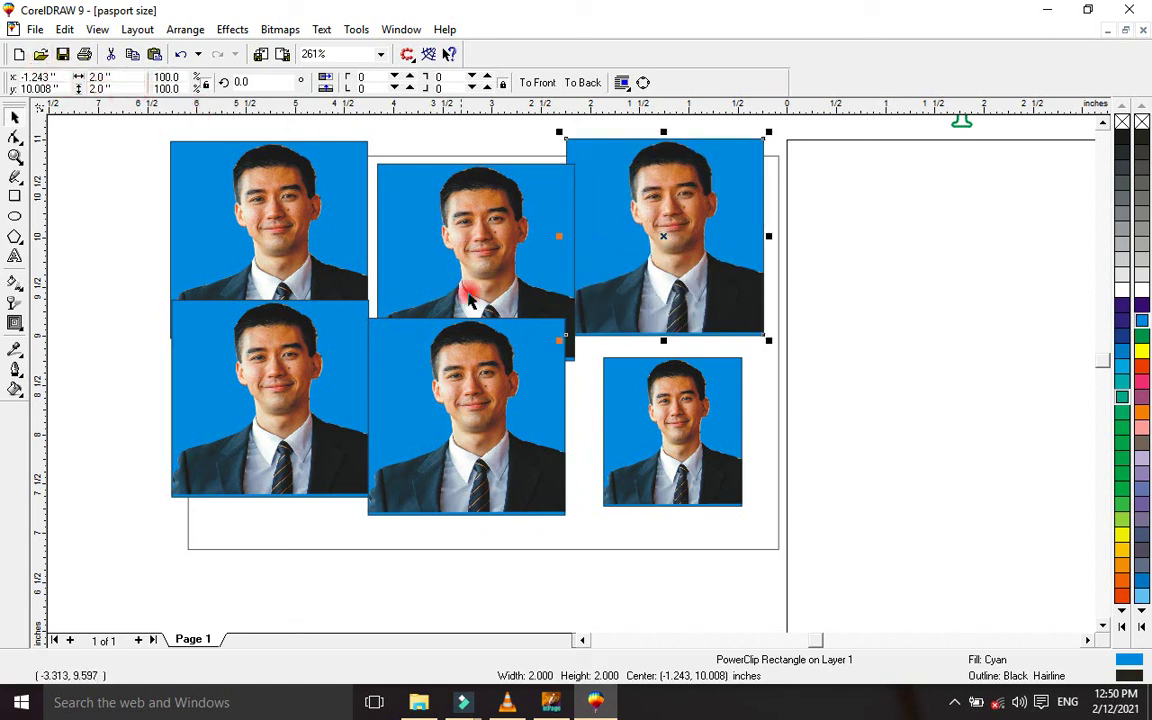
{"action": "left_click", "coordinate": [686, 402]}
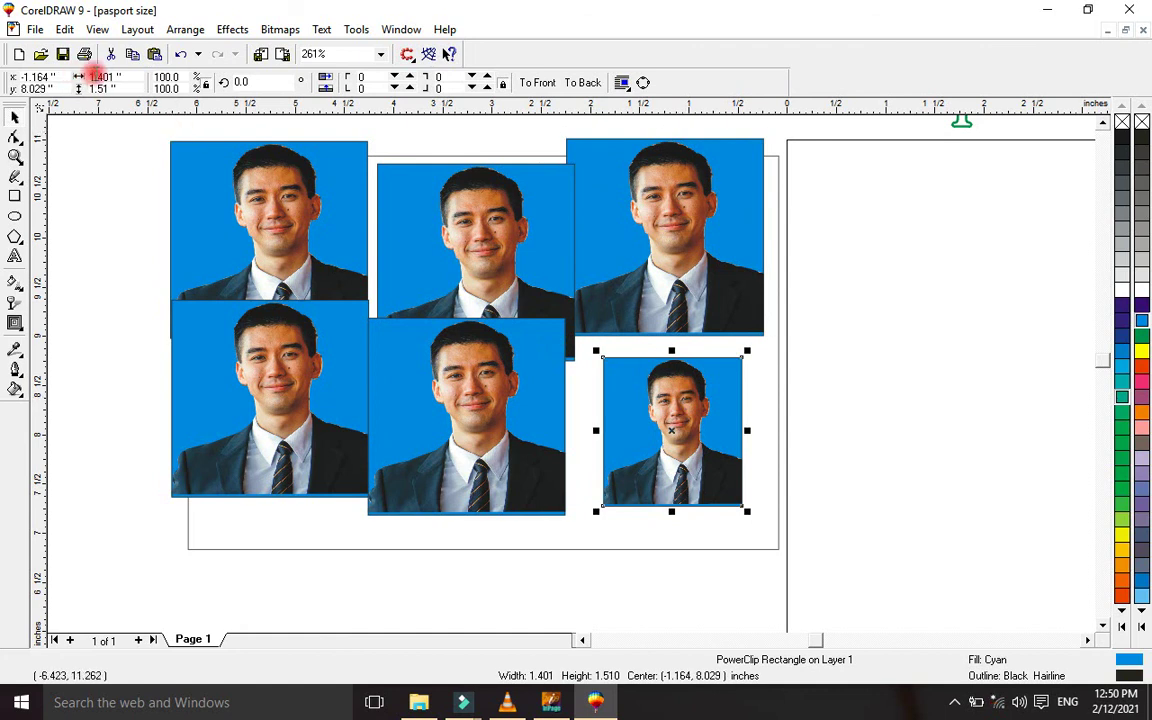
{"action": "left_click_drag", "start_coordinate": [134, 78], "coordinate": [90, 76]}
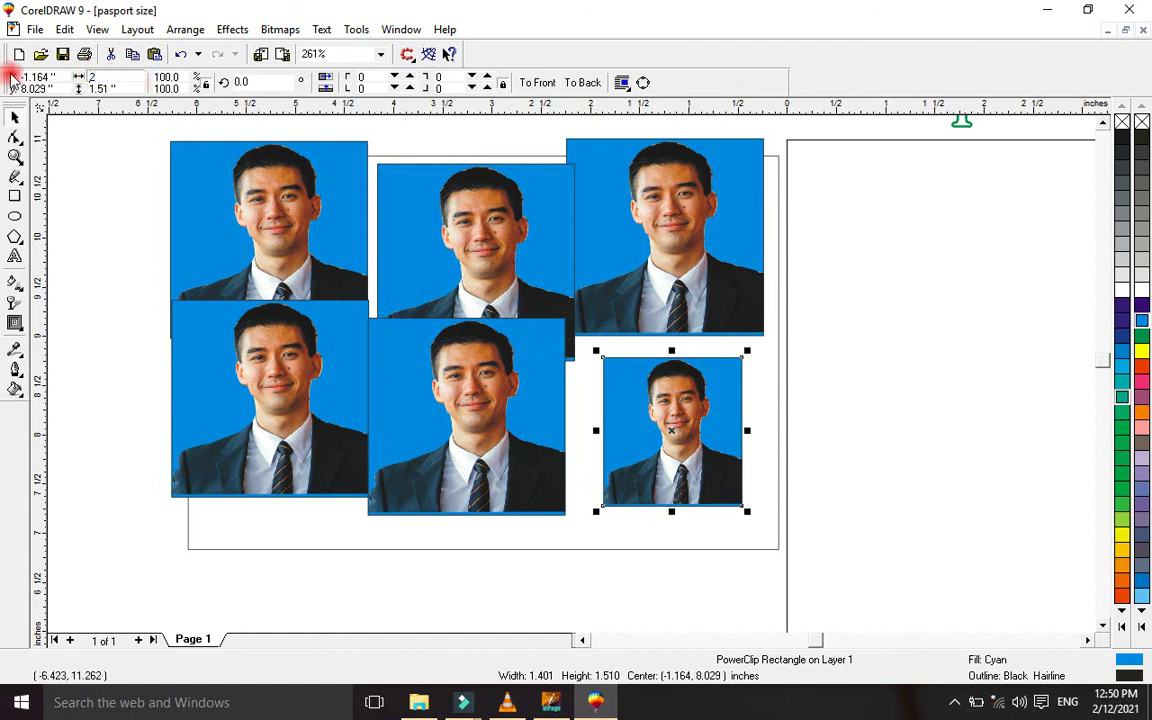
{"action": "key", "text": "Return"}
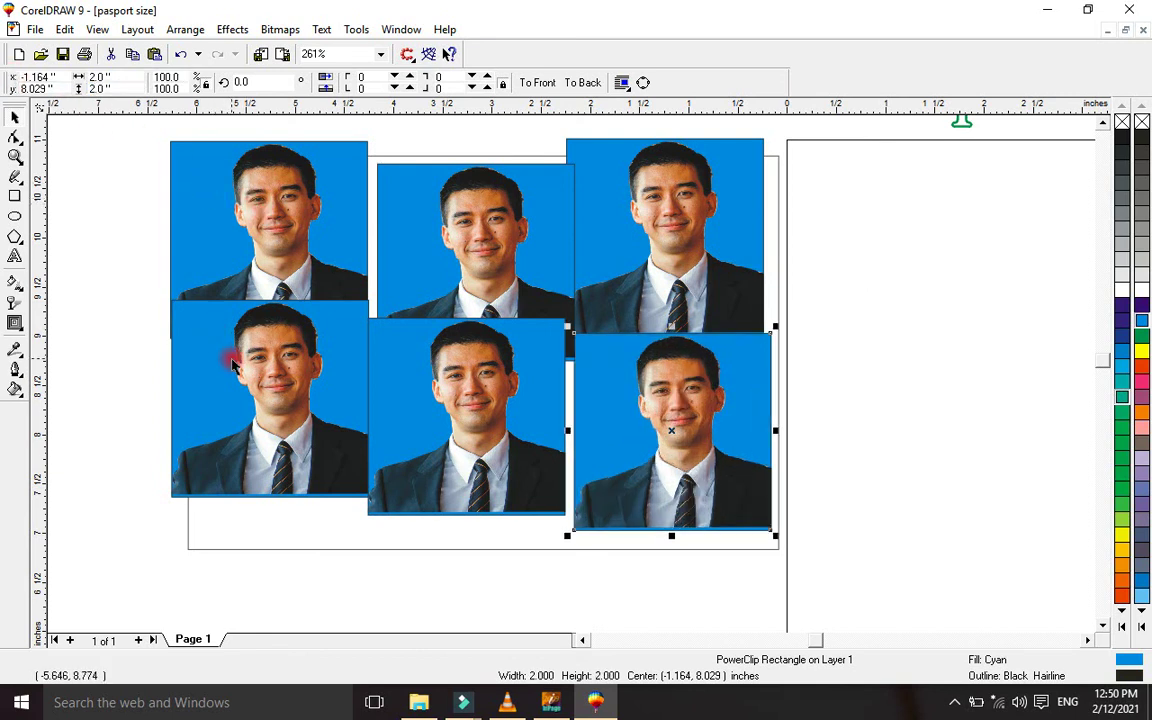
Reposition the enlarged pictures into two rows of three with small gaps between them
{"action": "left_click_drag", "start_coordinate": [231, 365], "coordinate": [237, 400]}
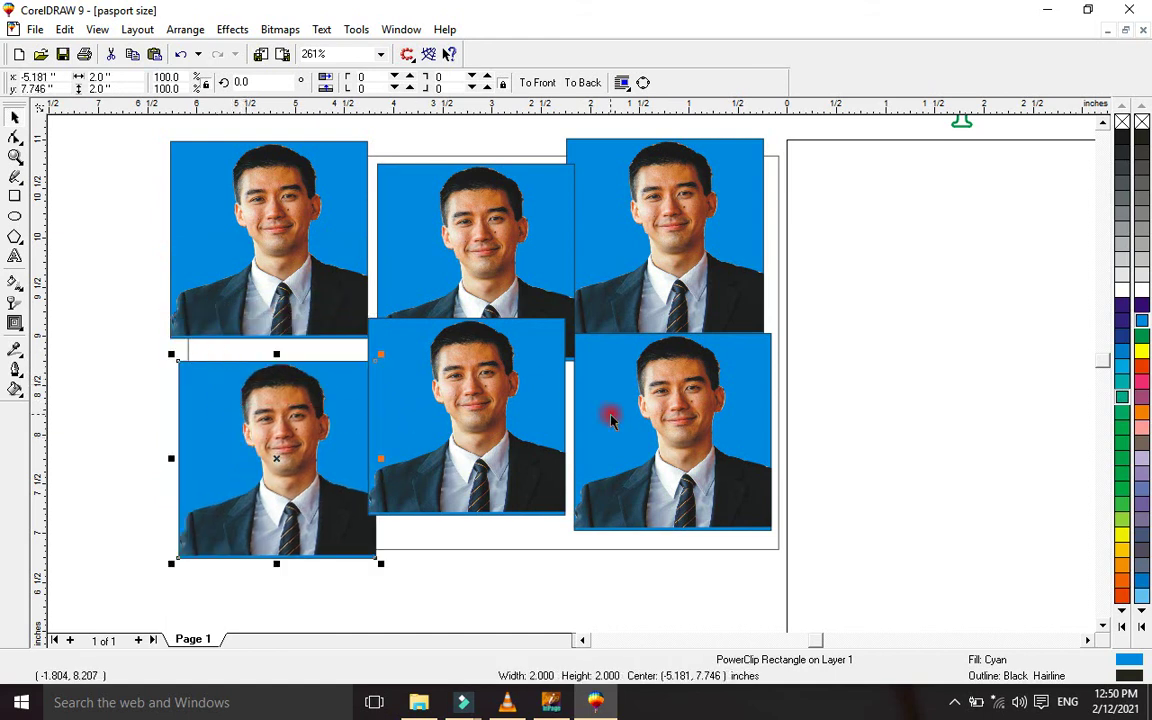
{"action": "mouse_move", "coordinate": [310, 445]}
{"action": "left_mouse_down"}
{"action": "mouse_move", "coordinate": [317, 427]}
{"action": "mouse_move", "coordinate": [306, 435]}
{"action": "left_mouse_up"}
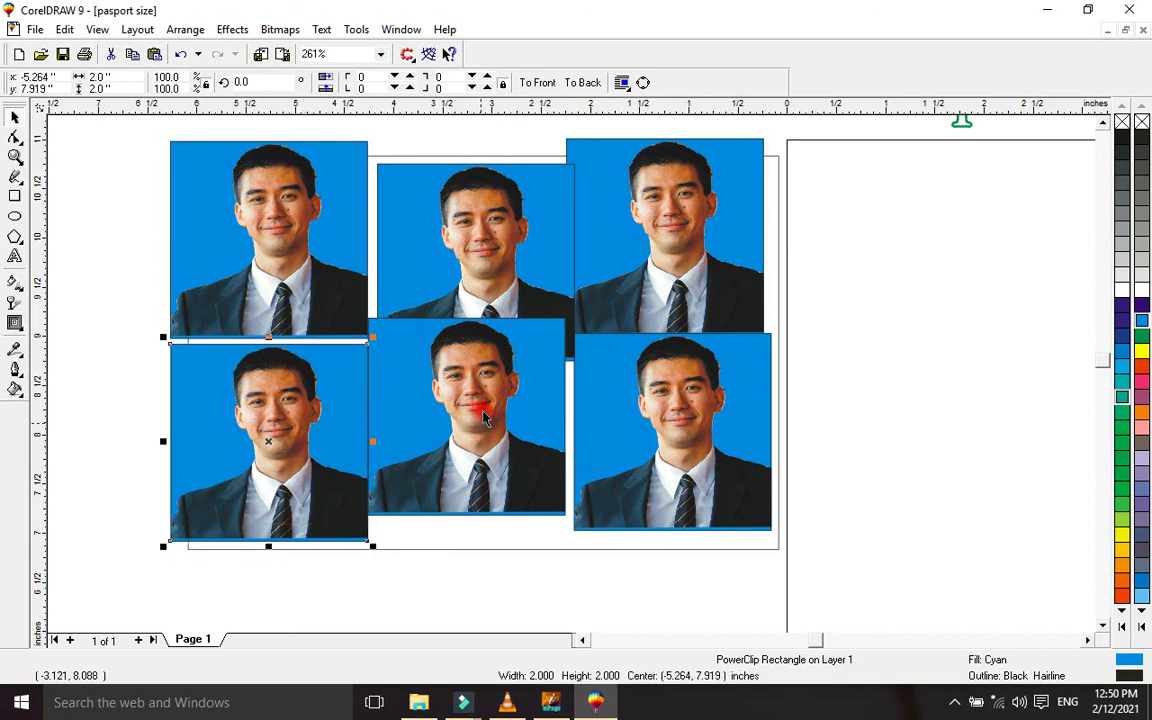
{"action": "left_click_drag", "start_coordinate": [484, 263], "coordinate": [482, 240]}
{"action": "mouse_move", "coordinate": [487, 430]}
{"action": "left_mouse_down"}
{"action": "mouse_move", "coordinate": [483, 465]}
{"action": "mouse_move", "coordinate": [466, 438]}
{"action": "left_mouse_up"}
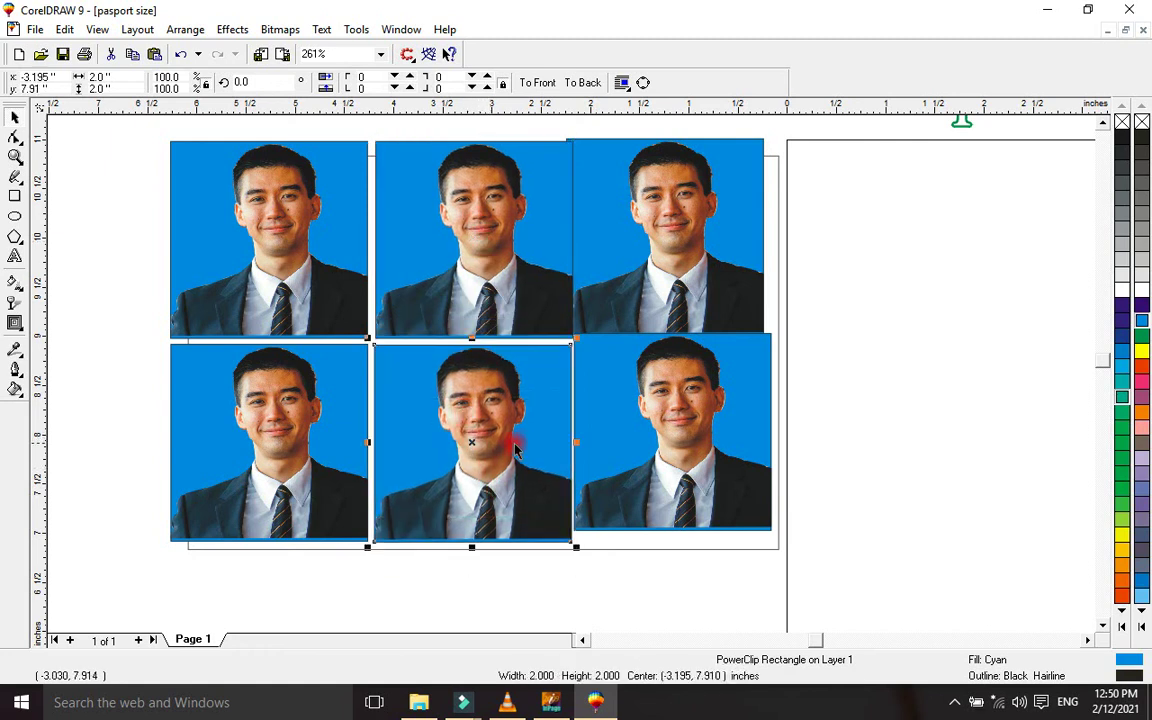
{"action": "left_click_drag", "start_coordinate": [612, 393], "coordinate": [625, 396]}
{"action": "left_click", "coordinate": [620, 335]}
{"action": "mouse_move", "coordinate": [637, 262]}
{"action": "left_mouse_down"}
{"action": "mouse_move", "coordinate": [650, 262]}
{"action": "mouse_move", "coordinate": [649, 277]}
{"action": "left_mouse_up"}
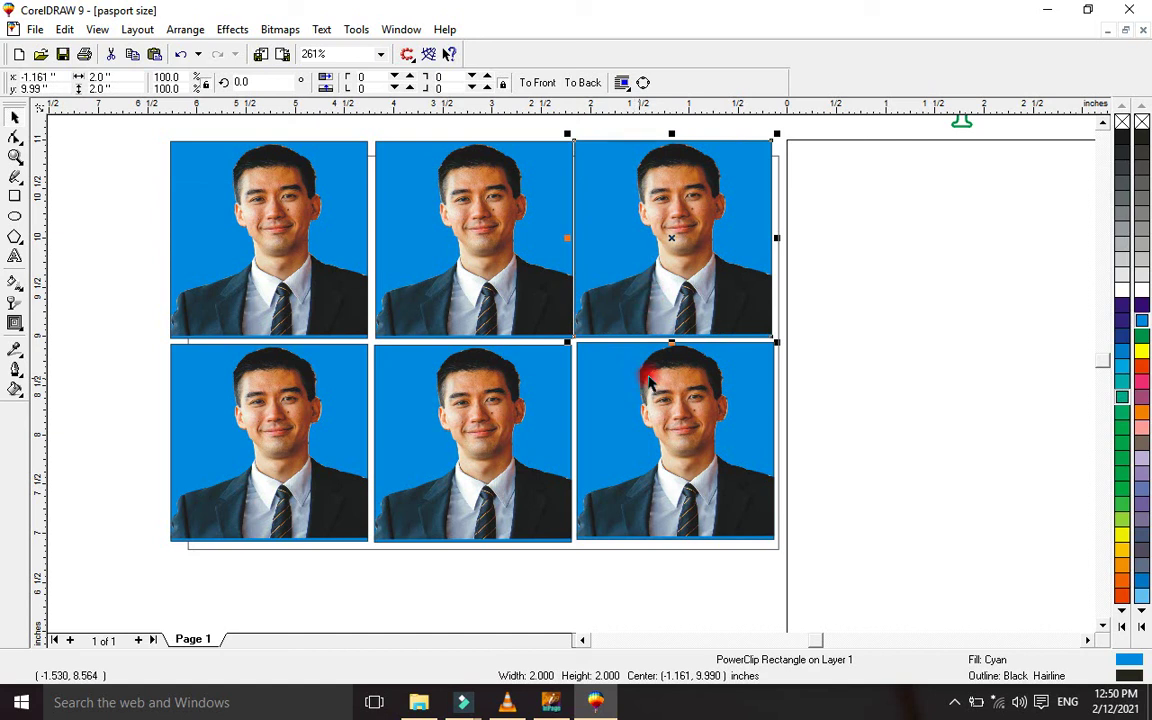
Align the three lower pictures level with one another, and likewise the three upper pictures
{"action": "left_click_drag", "start_coordinate": [841, 323], "coordinate": [164, 537]}
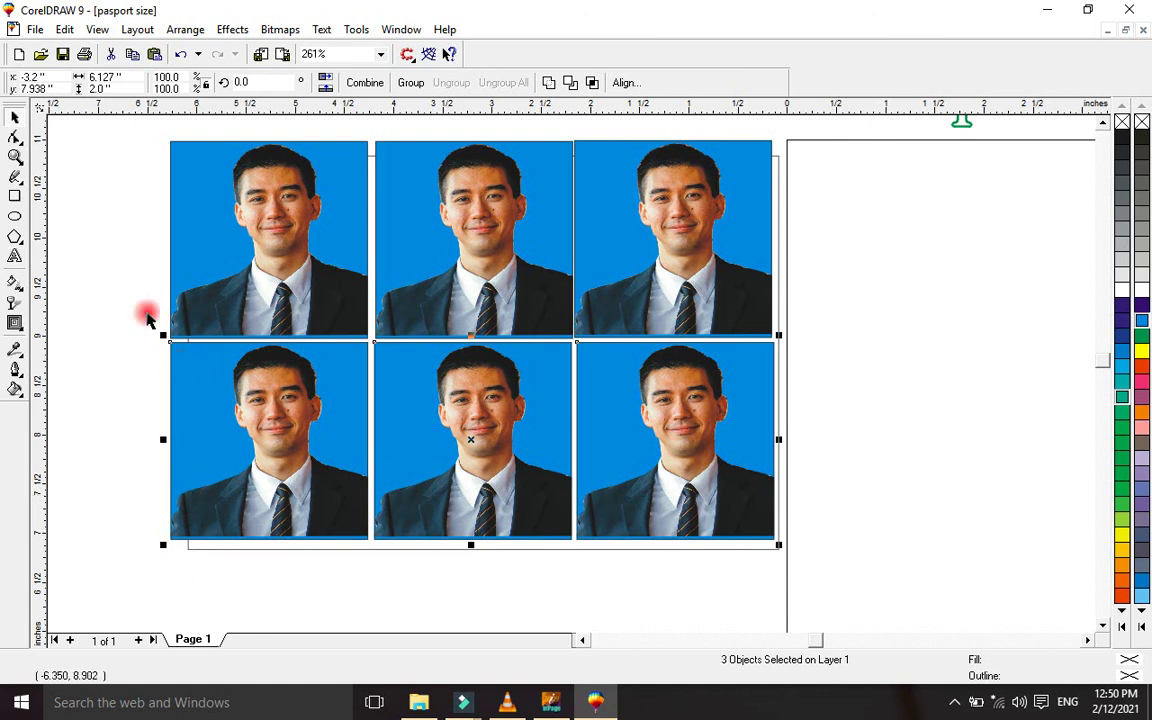
{"action": "left_click_drag", "start_coordinate": [135, 128], "coordinate": [778, 398]}
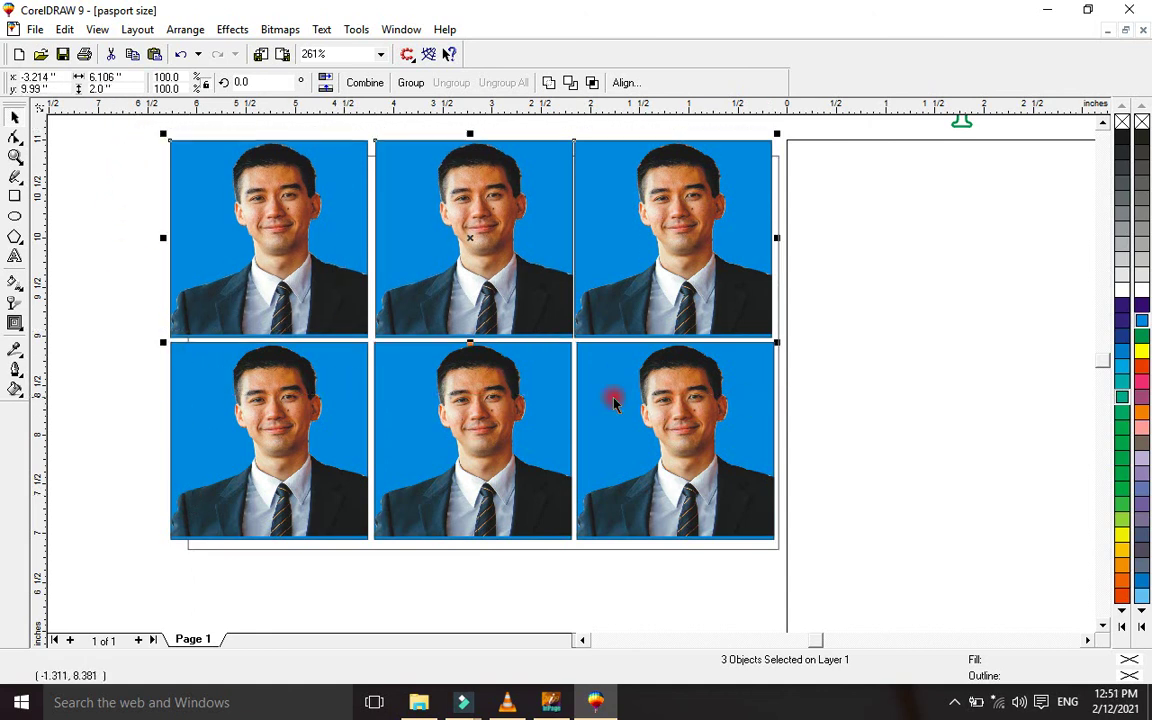
{"action": "left_click", "coordinate": [103, 159]}
Align the upper and lower pictures of the left, middle and right columns along their left edges
{"action": "left_click_drag", "start_coordinate": [135, 128], "coordinate": [390, 577]}
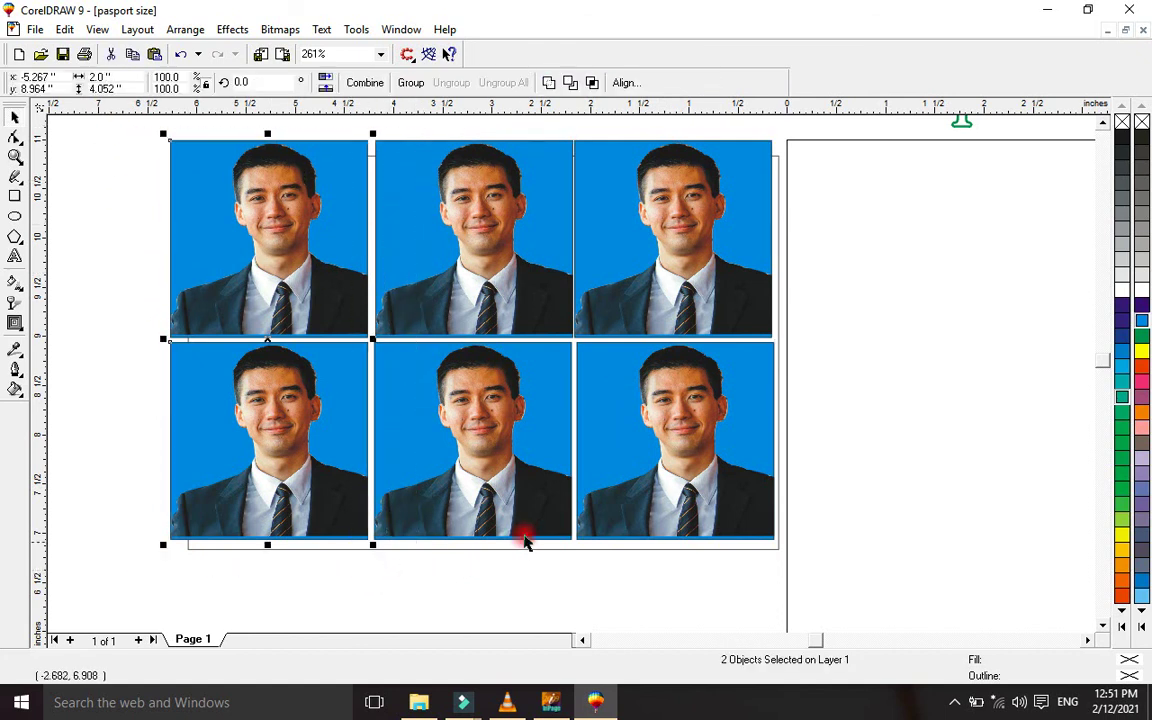
{"action": "left_click_drag", "start_coordinate": [583, 122], "coordinate": [324, 610]}
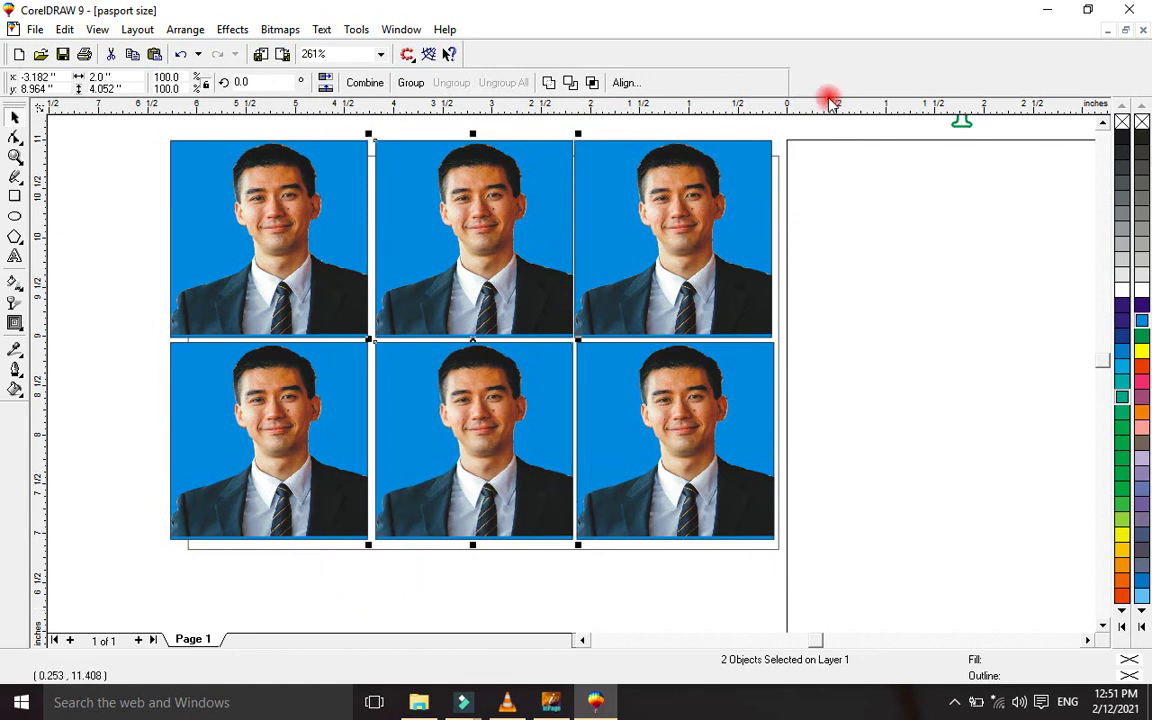
{"action": "left_click_drag", "start_coordinate": [810, 135], "coordinate": [527, 576]}
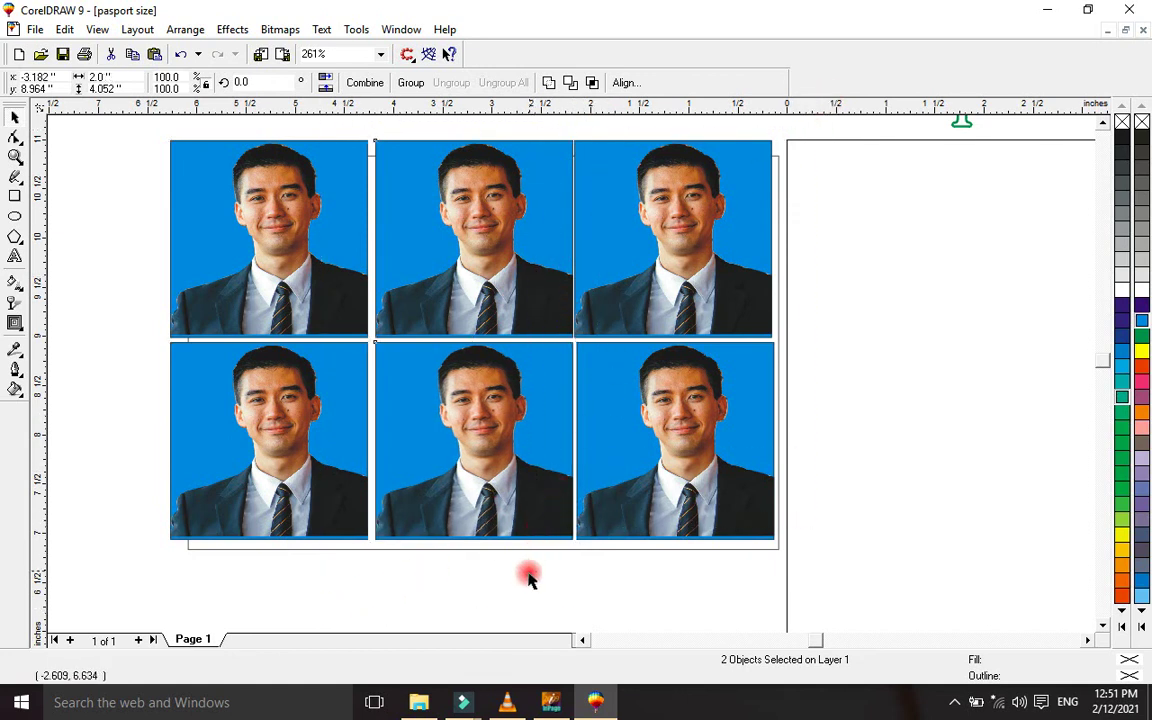
{"action": "key", "text": "l"}
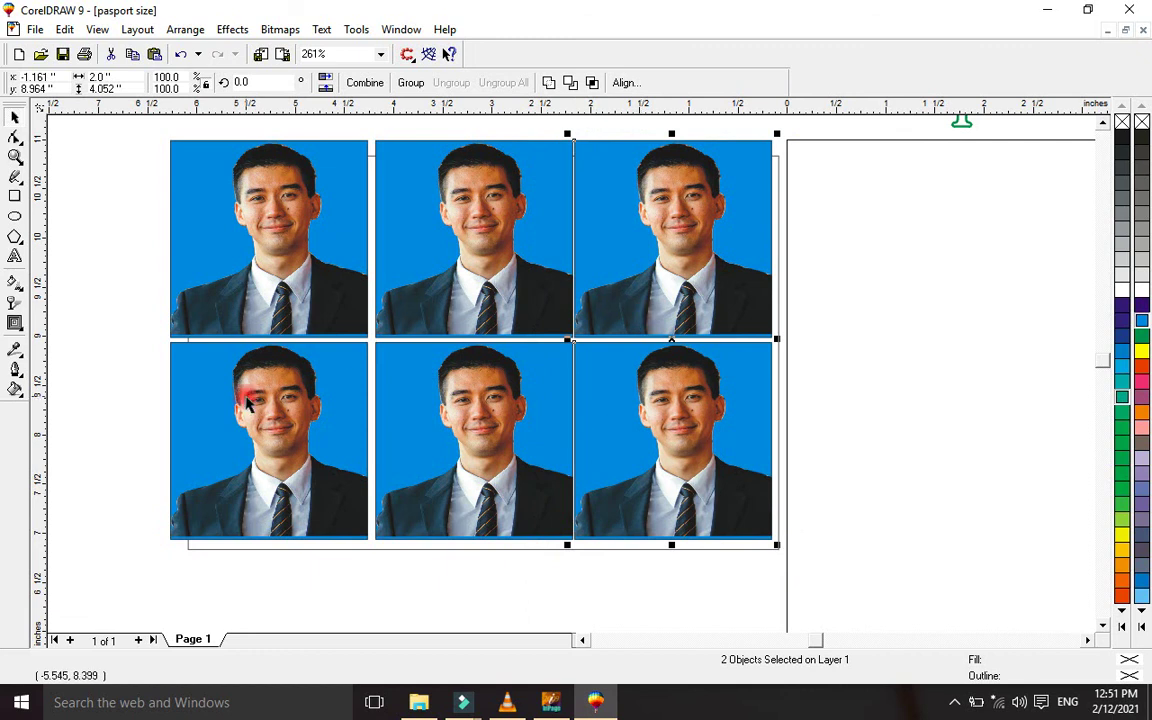
Group the two pictures of the left column and select the group
{"action": "mouse_move", "coordinate": [196, 115]}
{"action": "left_mouse_down"}
{"action": "mouse_move", "coordinate": [386, 532]}
{"action": "mouse_move", "coordinate": [384, 556]}
{"action": "left_mouse_up"}
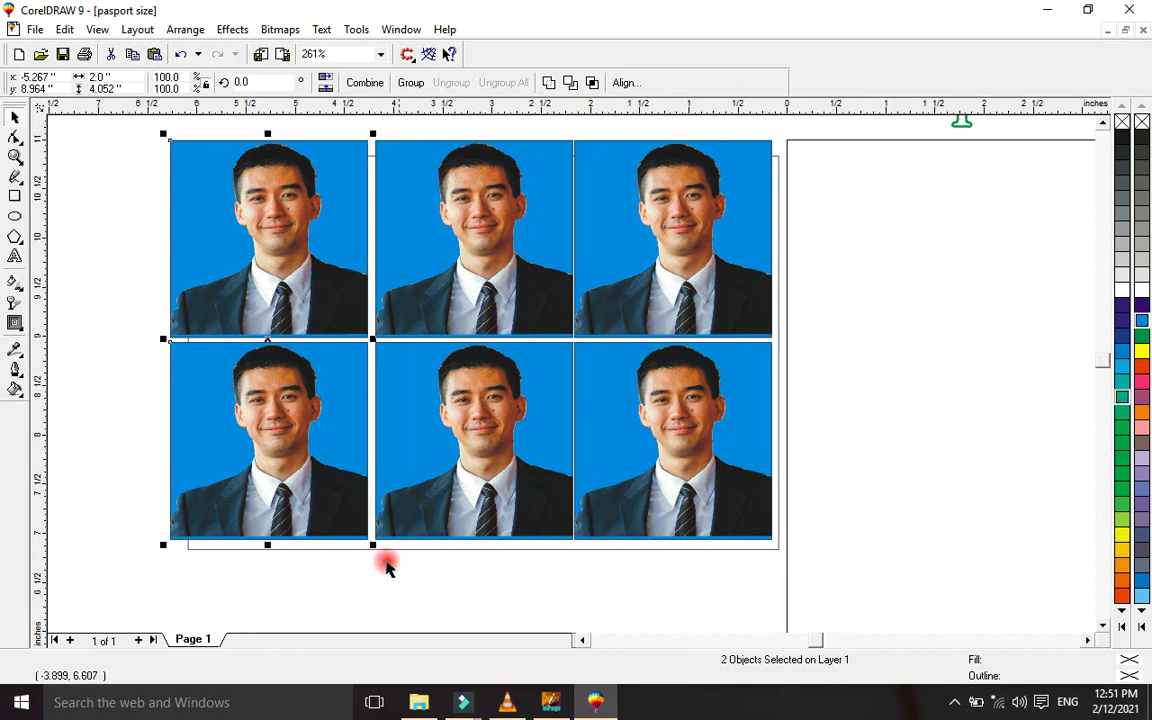
{"action": "left_click", "coordinate": [406, 82]}
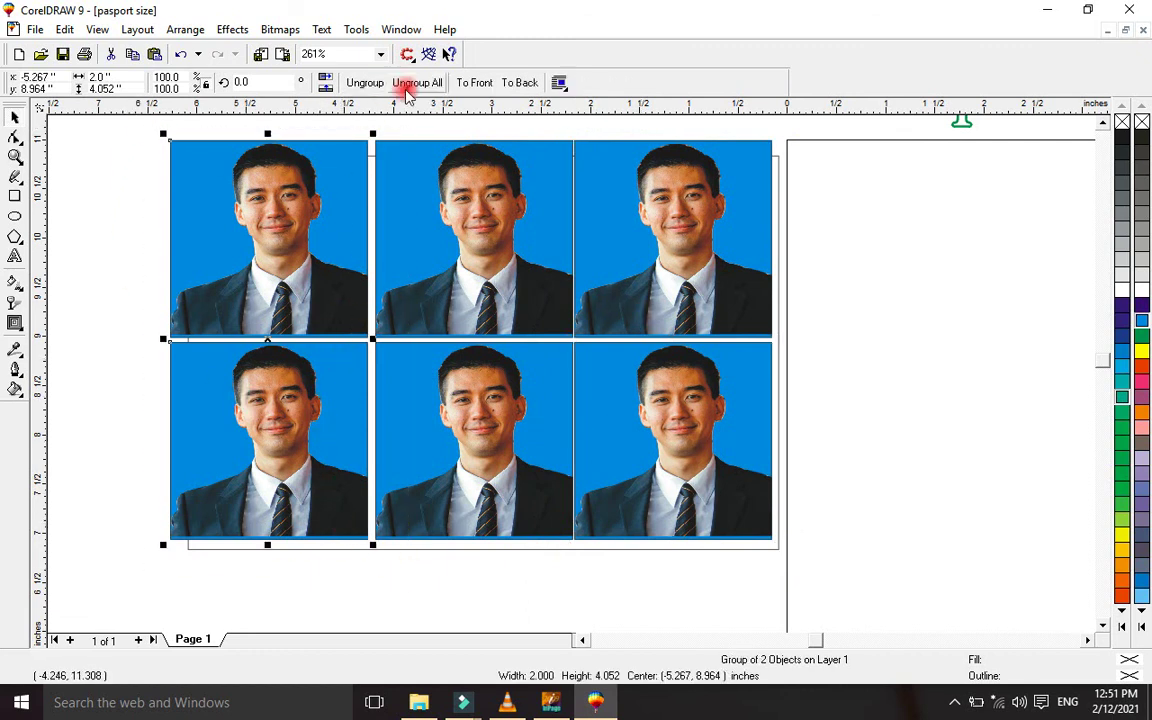
{"action": "left_click", "coordinate": [149, 188]}
{"action": "left_click", "coordinate": [288, 205]}
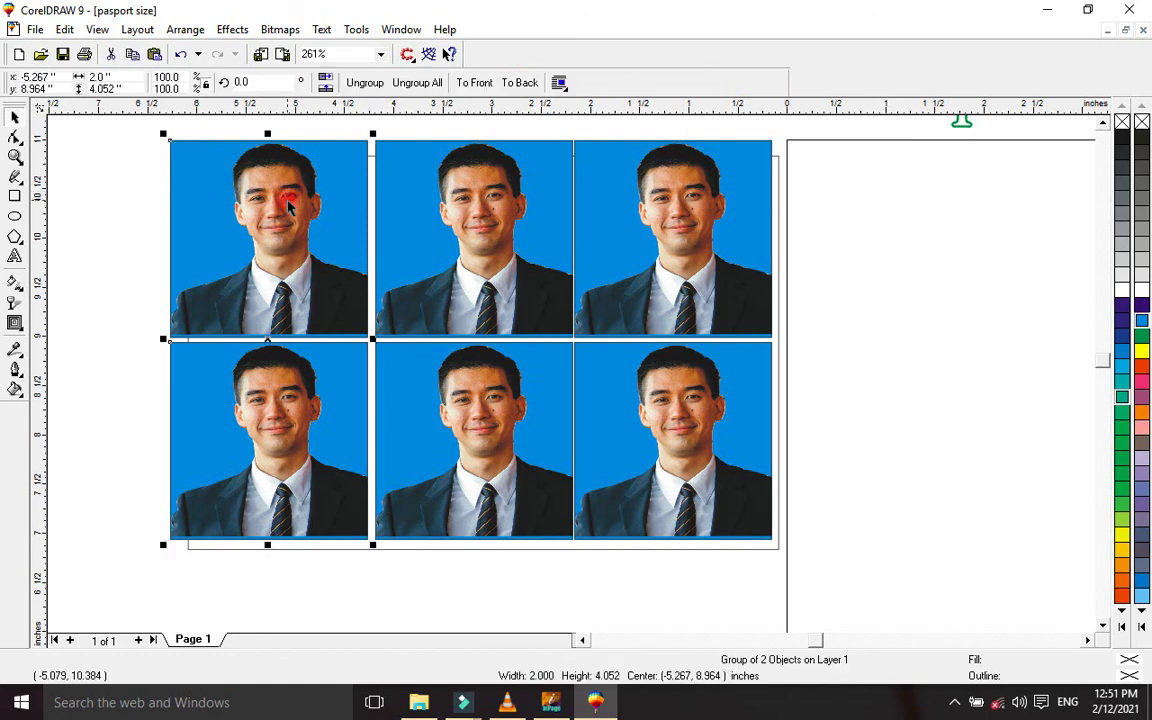
Move the left column's picture group slightly right to narrow its gap to the middle column
{"action": "key", "text": "Right"}
{"action": "key", "text": "Left"}
{"action": "left_click", "coordinate": [15, 156]}
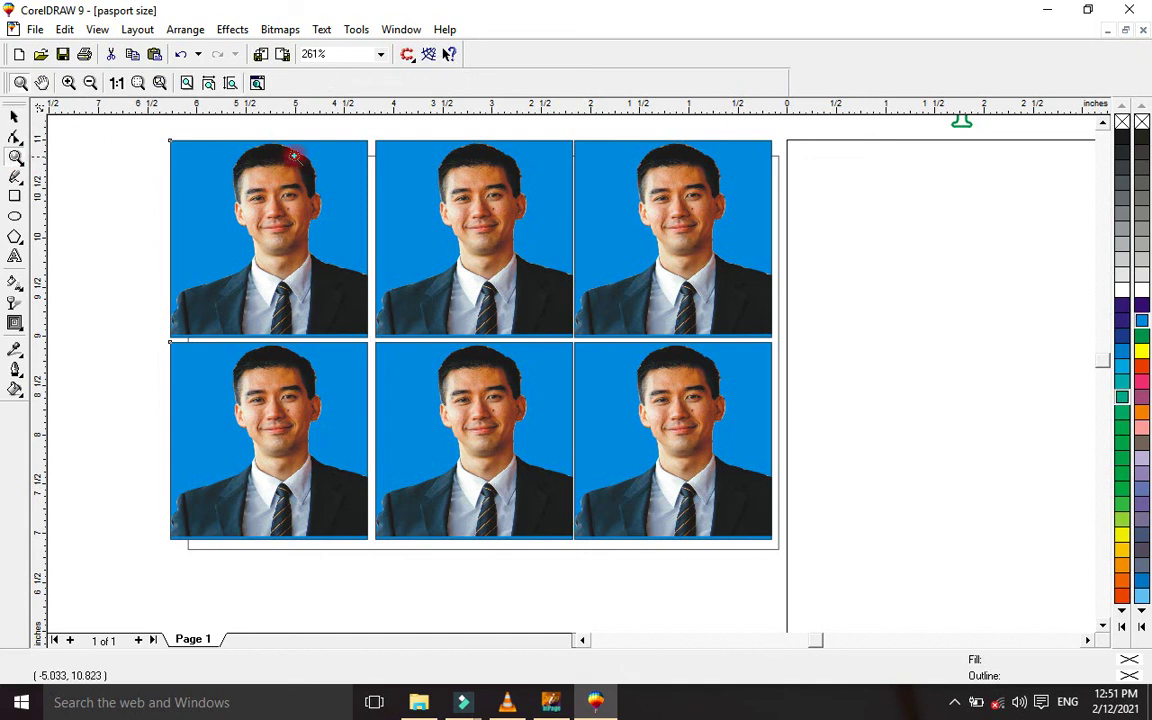
{"action": "left_click_drag", "start_coordinate": [347, 120], "coordinate": [597, 212]}
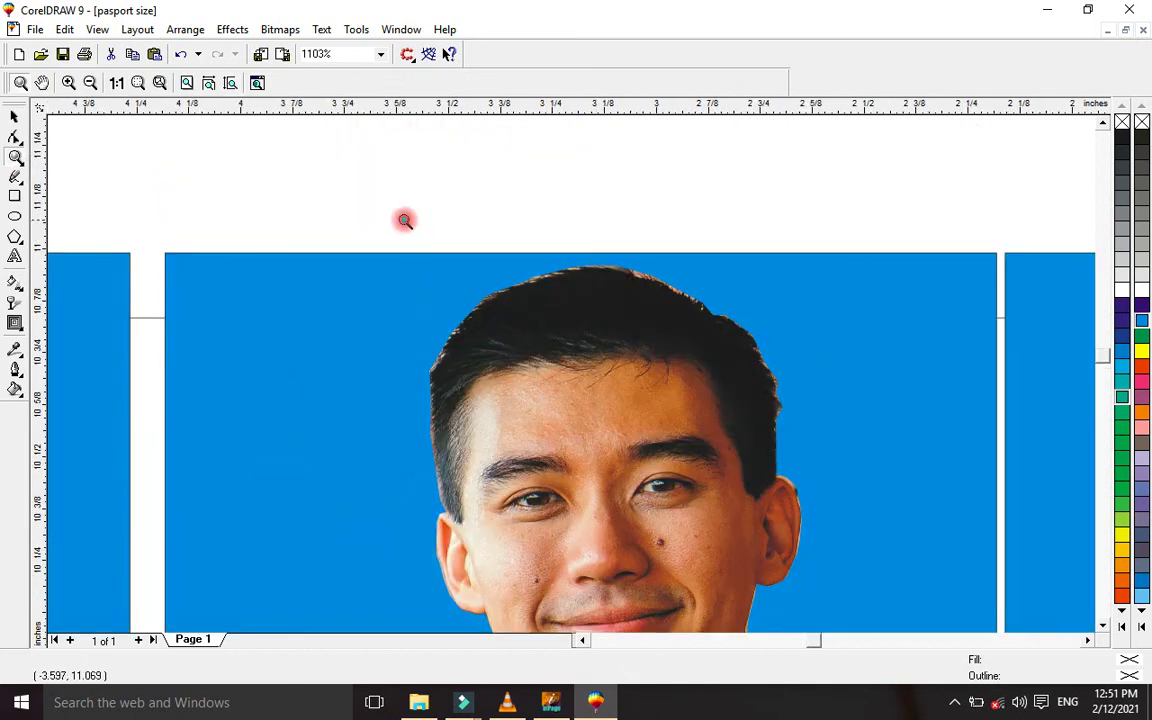
{"action": "left_click", "coordinate": [14, 116]}
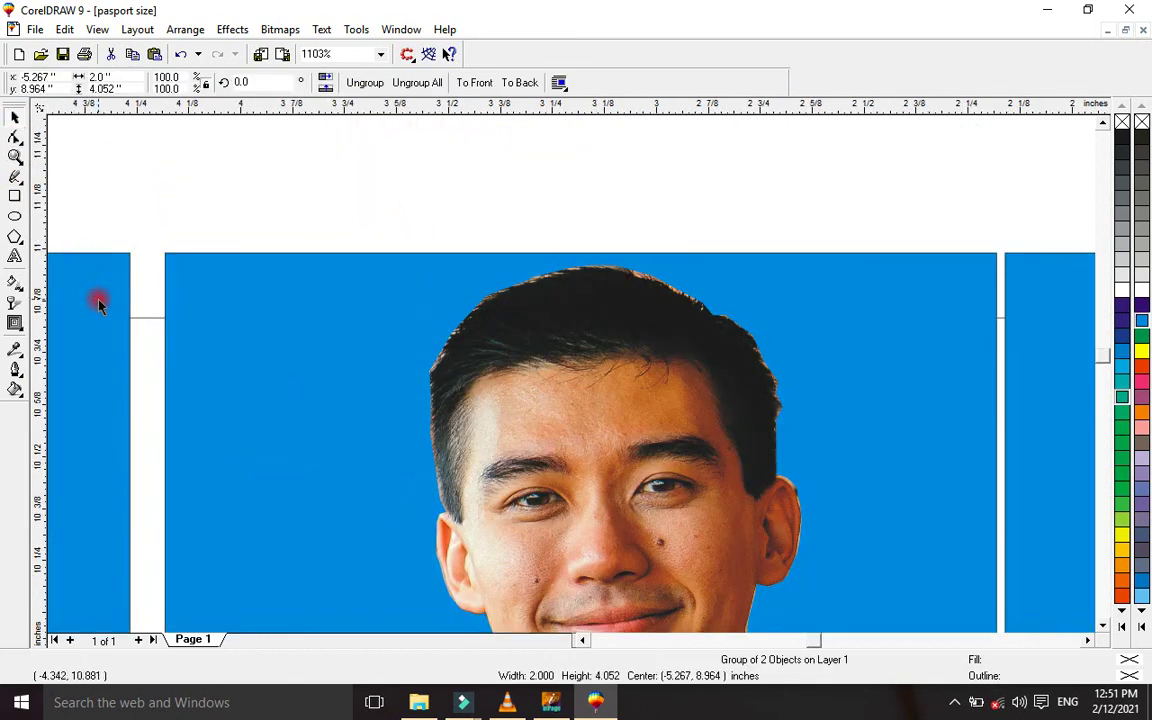
{"action": "mouse_move", "coordinate": [98, 299]}
{"action": "left_mouse_down"}
{"action": "mouse_move", "coordinate": [122, 297]}
{"action": "mouse_move", "coordinate": [110, 302]}
{"action": "left_mouse_up"}
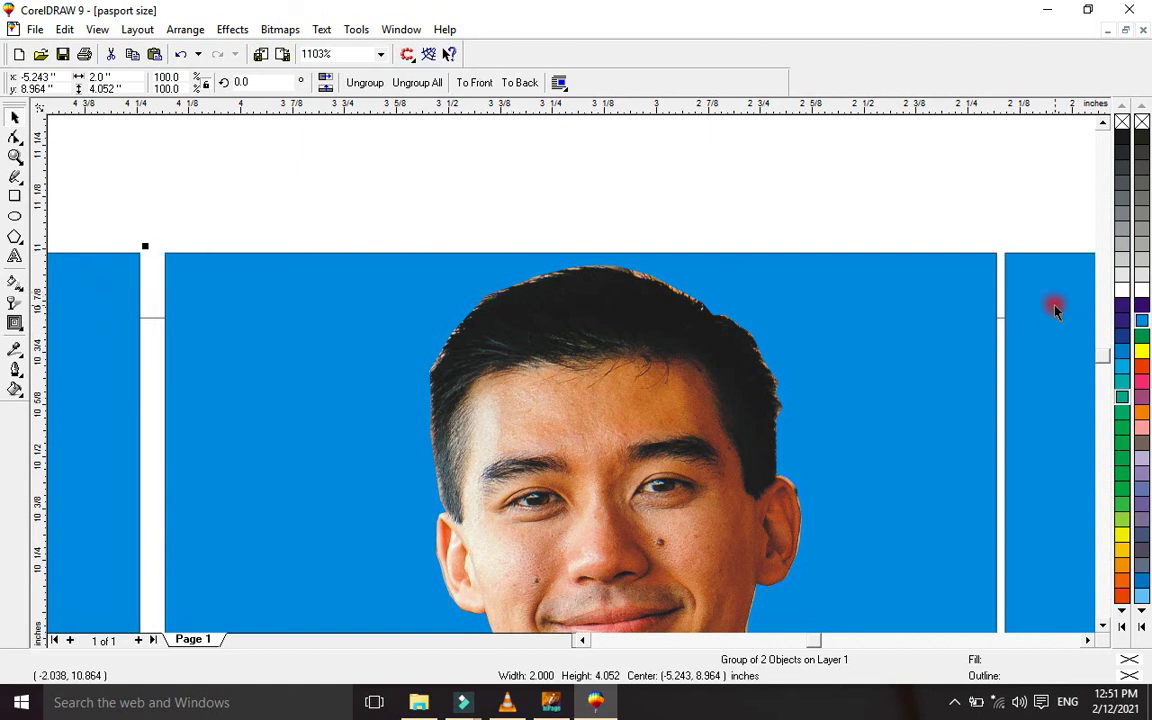
Move the upper-right picture slightly right, keeping it level with its row, to widen its gap to the middle picture
{"action": "left_click_drag", "start_coordinate": [1044, 300], "coordinate": [1058, 297]}
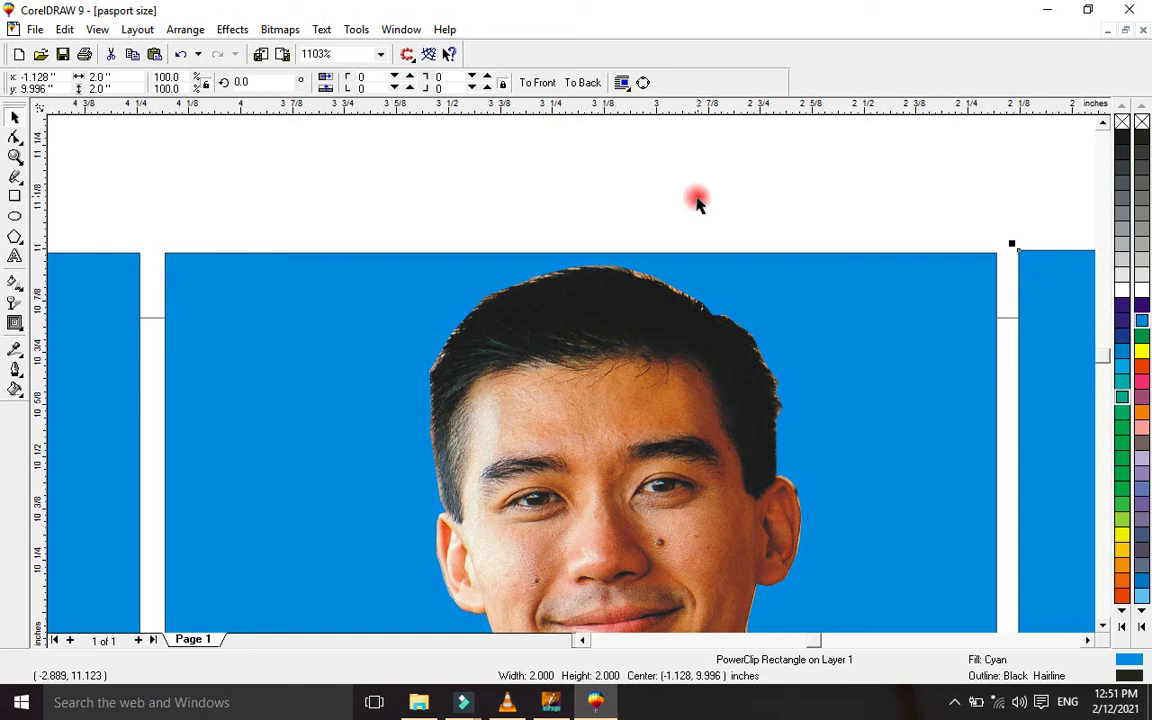
{"action": "left_click", "coordinate": [180, 53]}
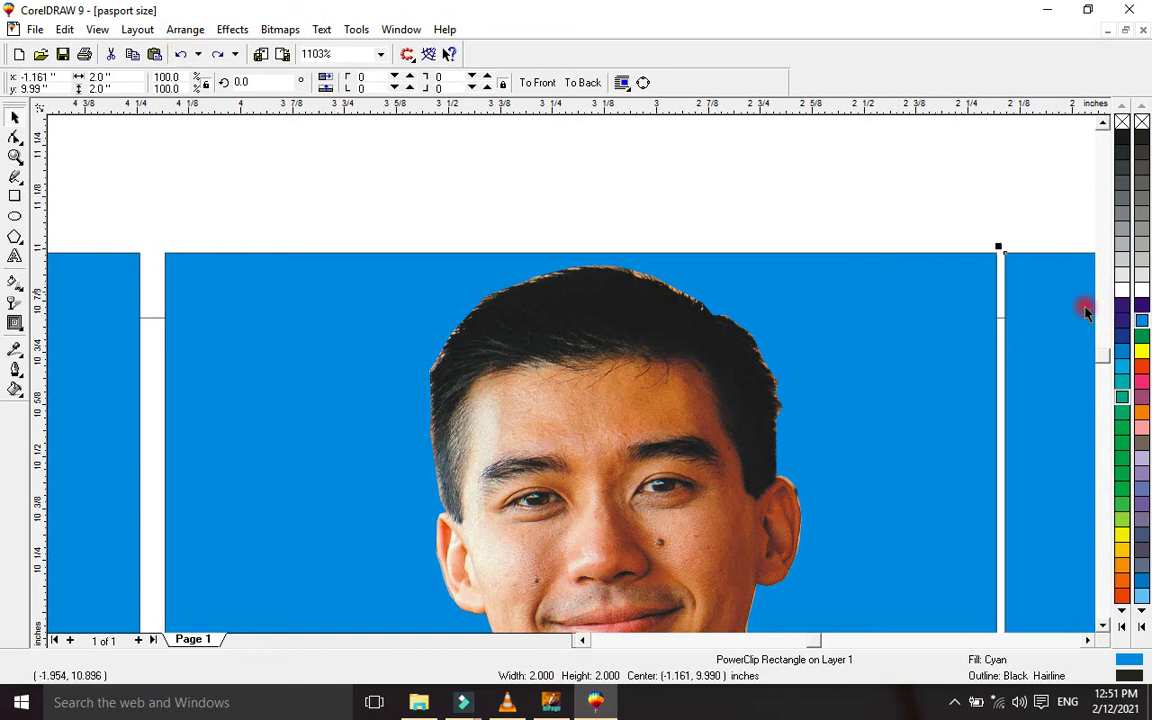
{"action": "left_click_drag", "start_coordinate": [1054, 326], "coordinate": [1066, 325]}
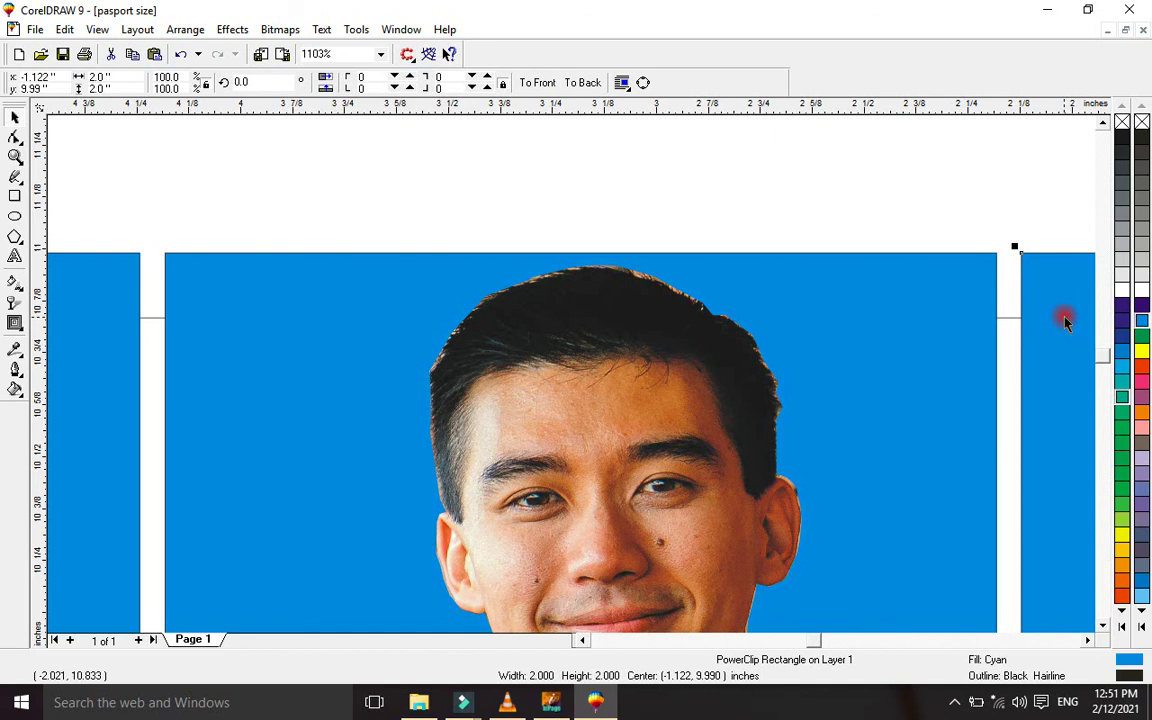
{"action": "key", "text": "F3"}
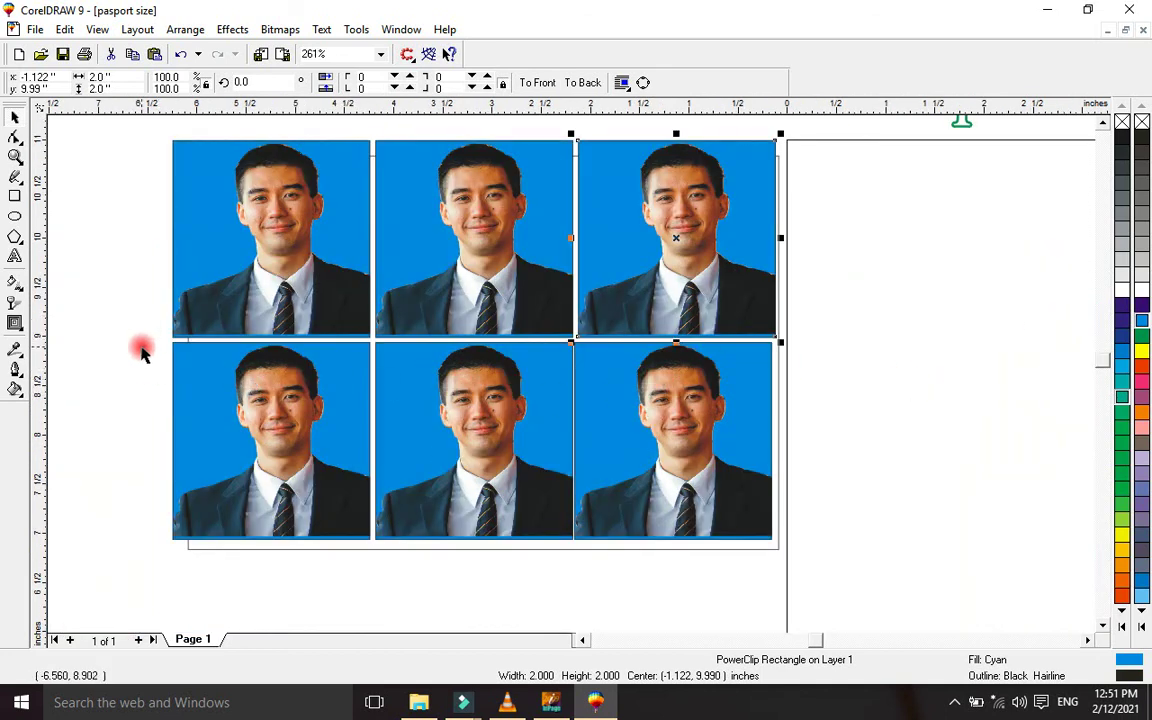
Move the lower-right picture slightly right so it sits beneath the upper-right one with a matching gap to the middle picture
{"action": "key", "text": "F2"}
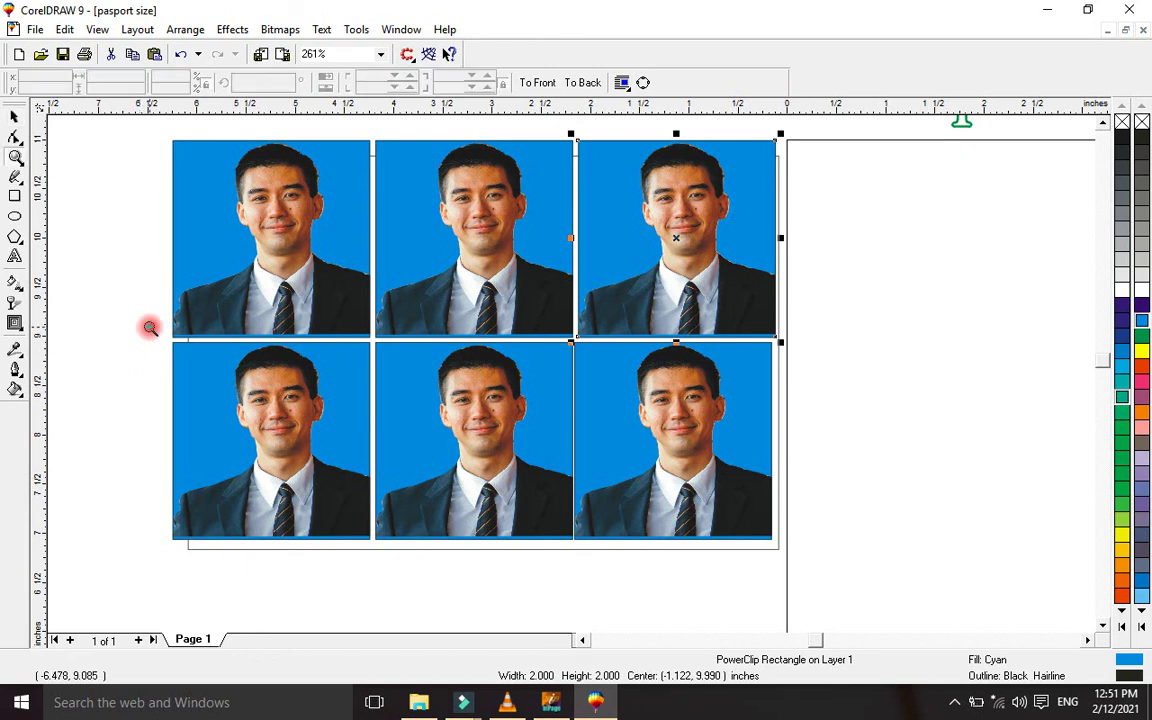
{"action": "left_click_drag", "start_coordinate": [372, 493], "coordinate": [786, 566]}
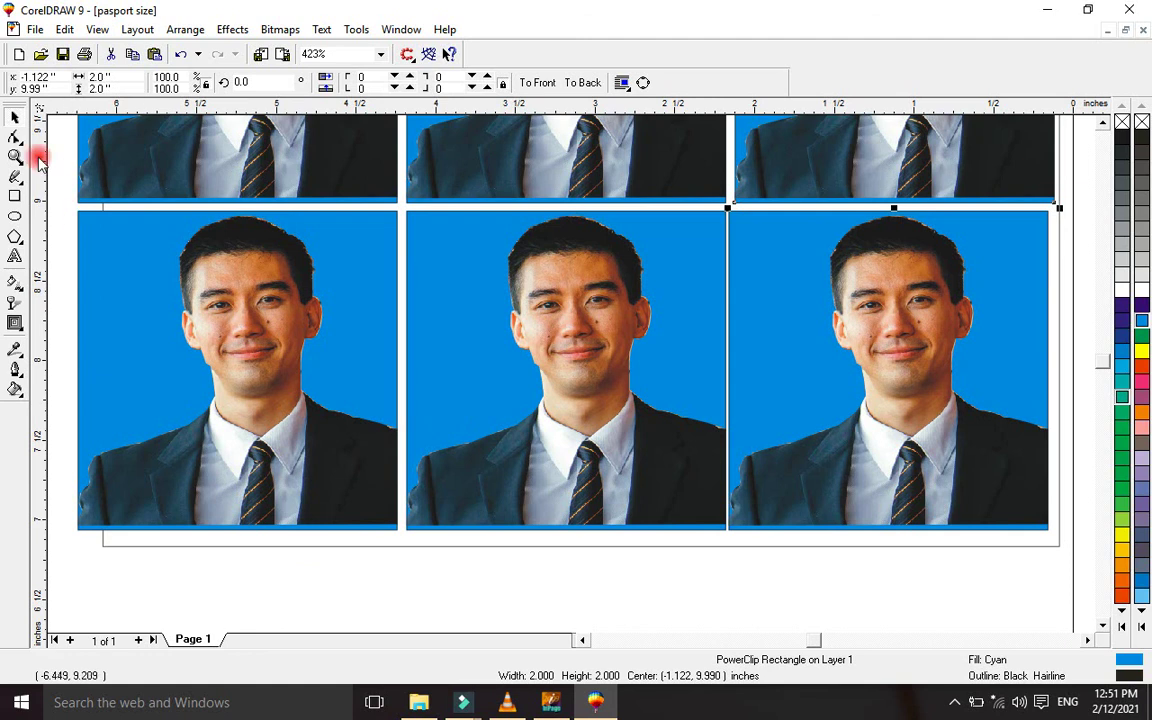
{"action": "left_click", "coordinate": [862, 430]}
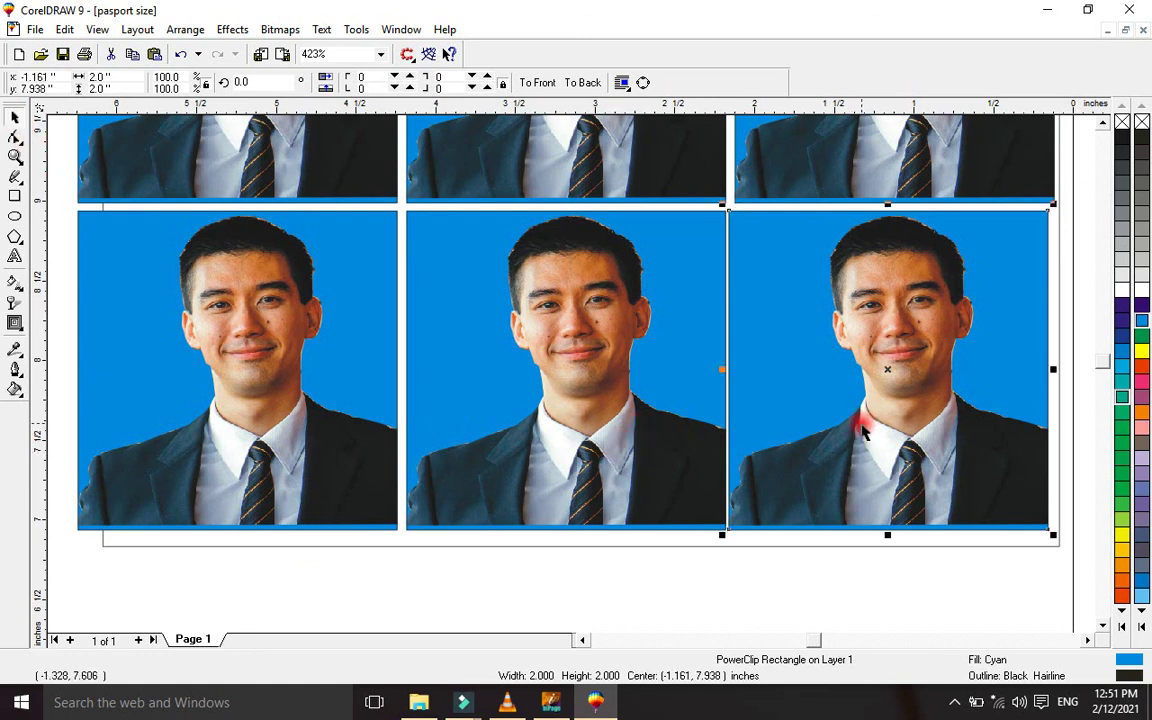
{"action": "key", "text": "Right"}
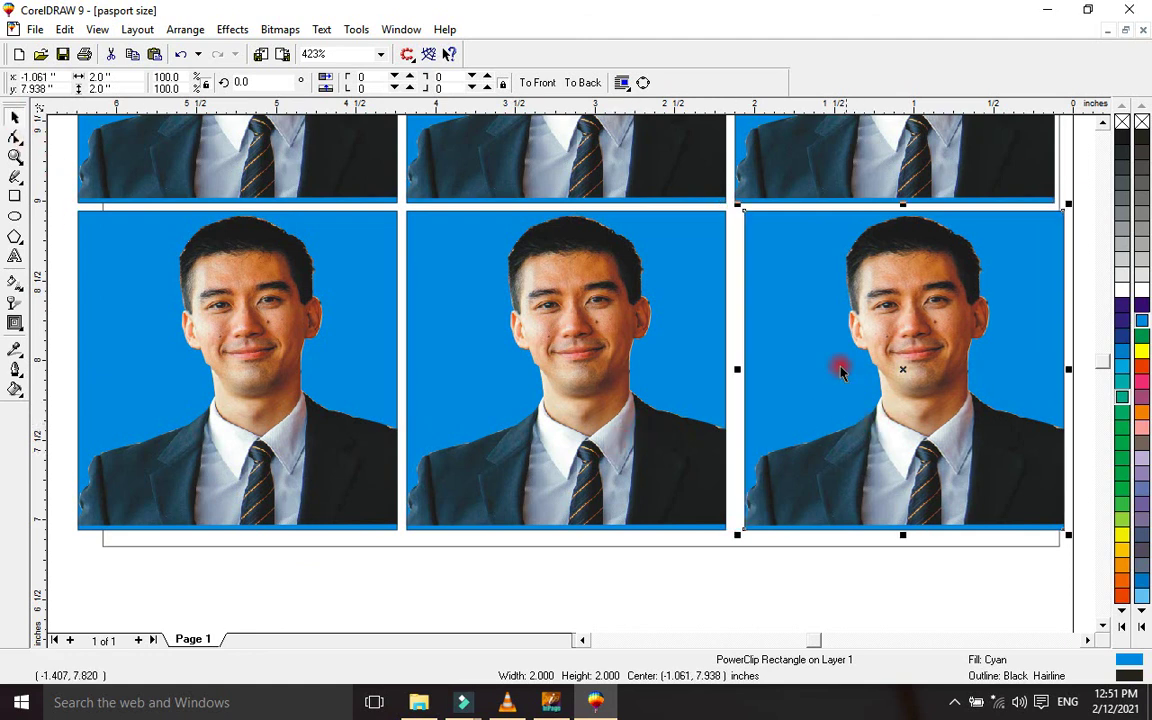
{"action": "left_click_drag", "start_coordinate": [785, 247], "coordinate": [779, 251]}
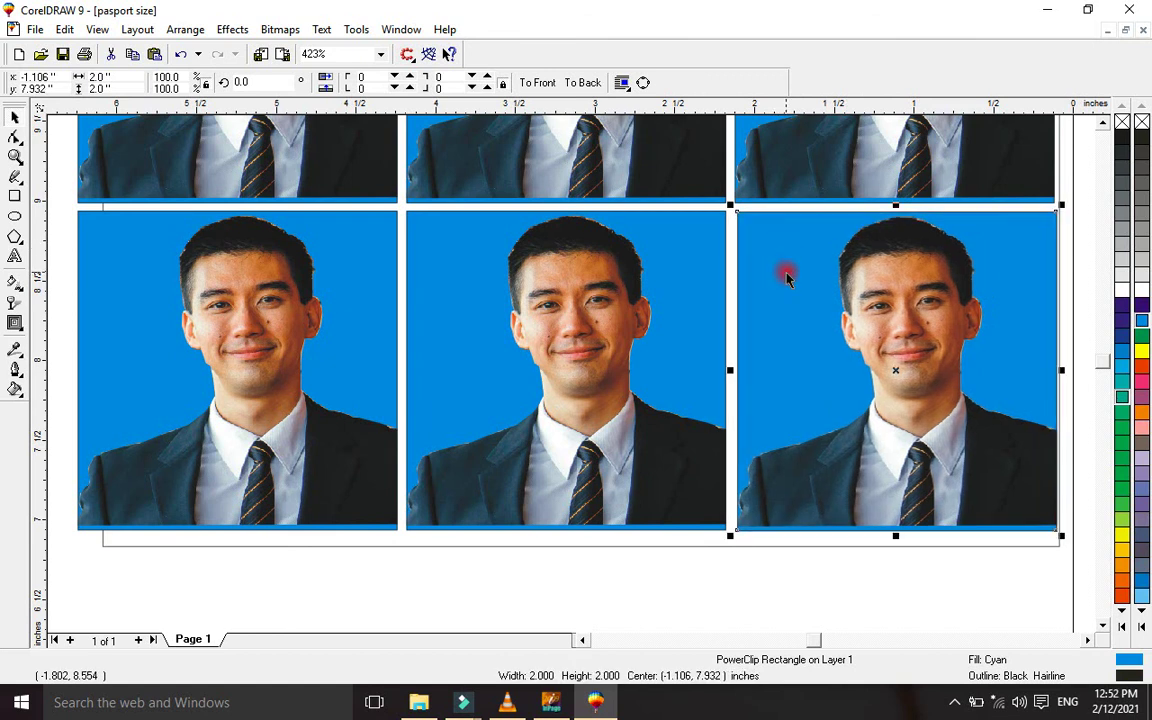
{"action": "key", "text": "F3"}
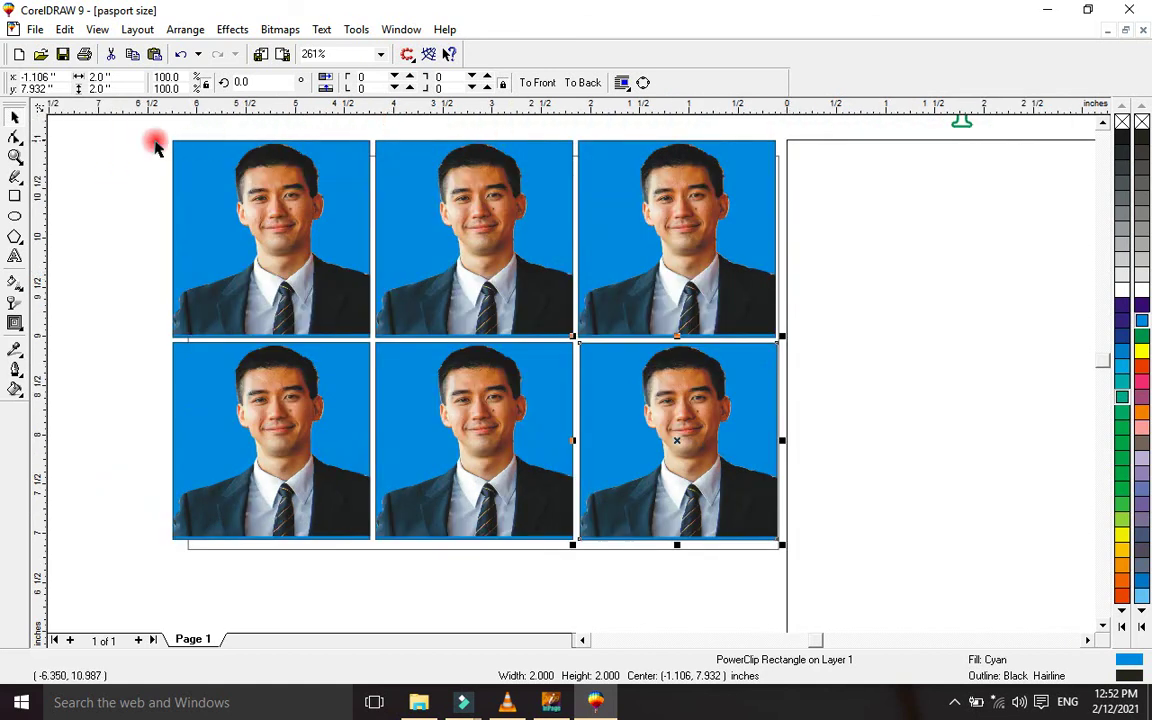
Move the empty 6 × 4 inch frame rectangle off the pictures and onto the upper part of the page
{"action": "left_click_drag", "start_coordinate": [133, 115], "coordinate": [836, 583]}
{"action": "left_click", "coordinate": [775, 557]}
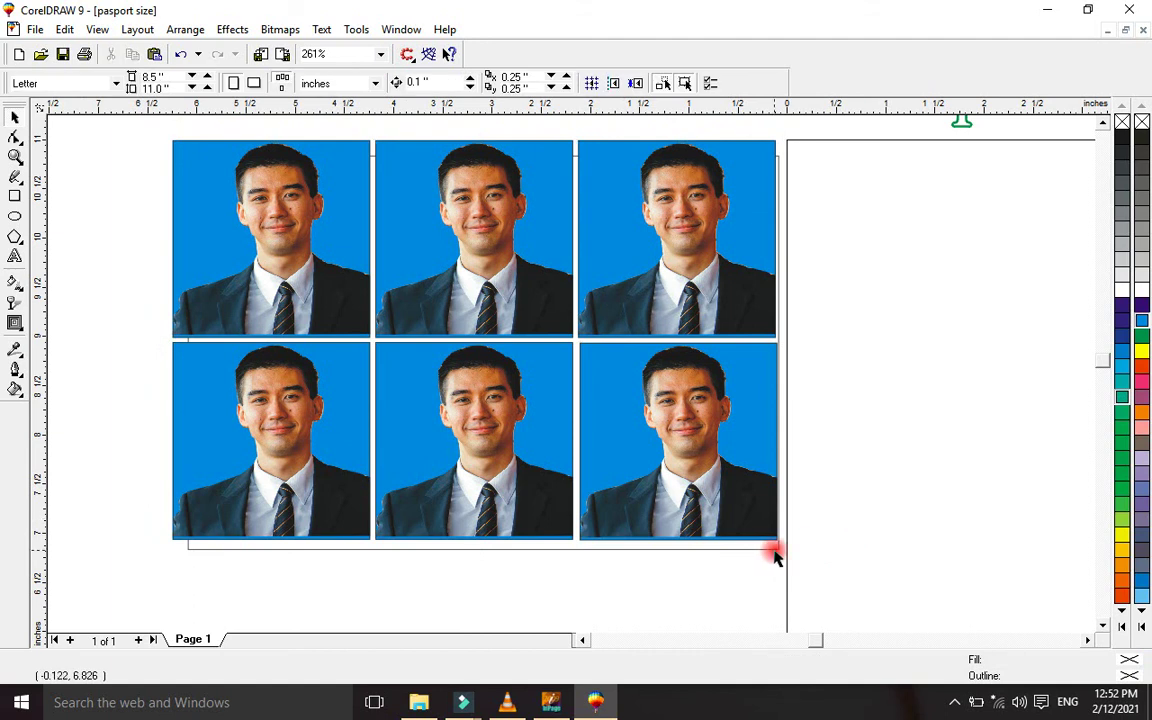
{"action": "mouse_move", "coordinate": [773, 549]}
{"action": "left_mouse_down"}
{"action": "mouse_move", "coordinate": [771, 596]}
{"action": "mouse_move", "coordinate": [922, 556]}
{"action": "left_mouse_up"}
{"action": "left_click_drag", "start_coordinate": [632, 355], "coordinate": [825, 364]}
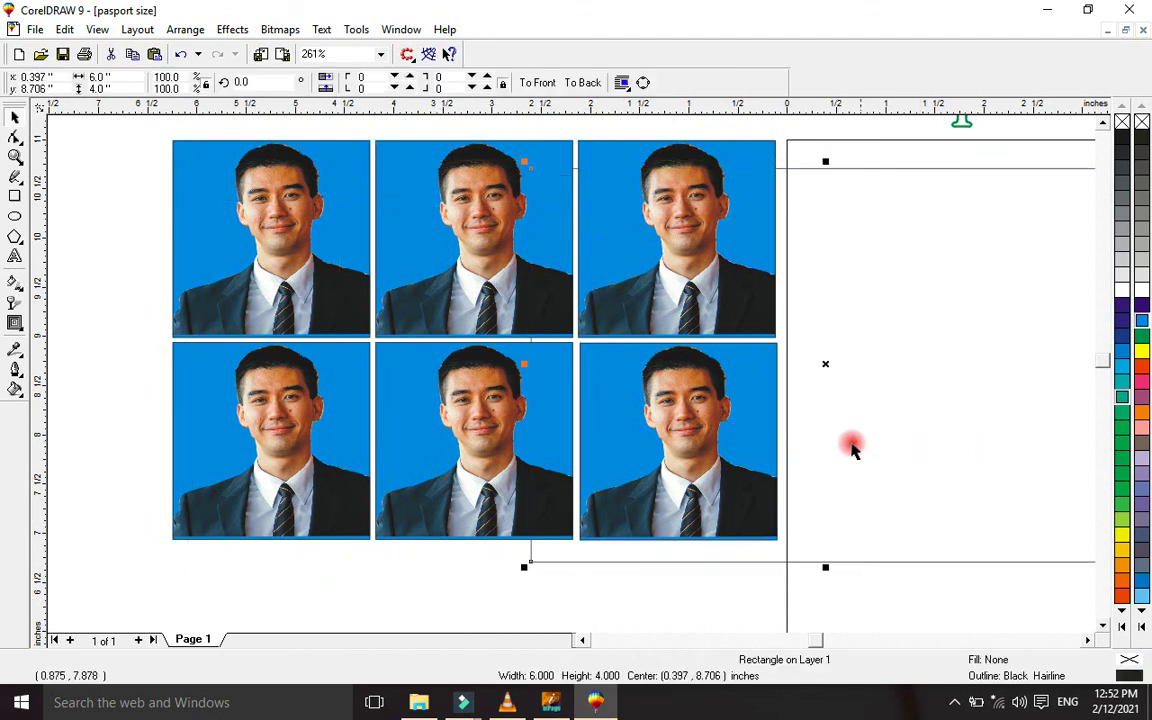
{"action": "left_click_drag", "start_coordinate": [851, 449], "coordinate": [779, 396]}
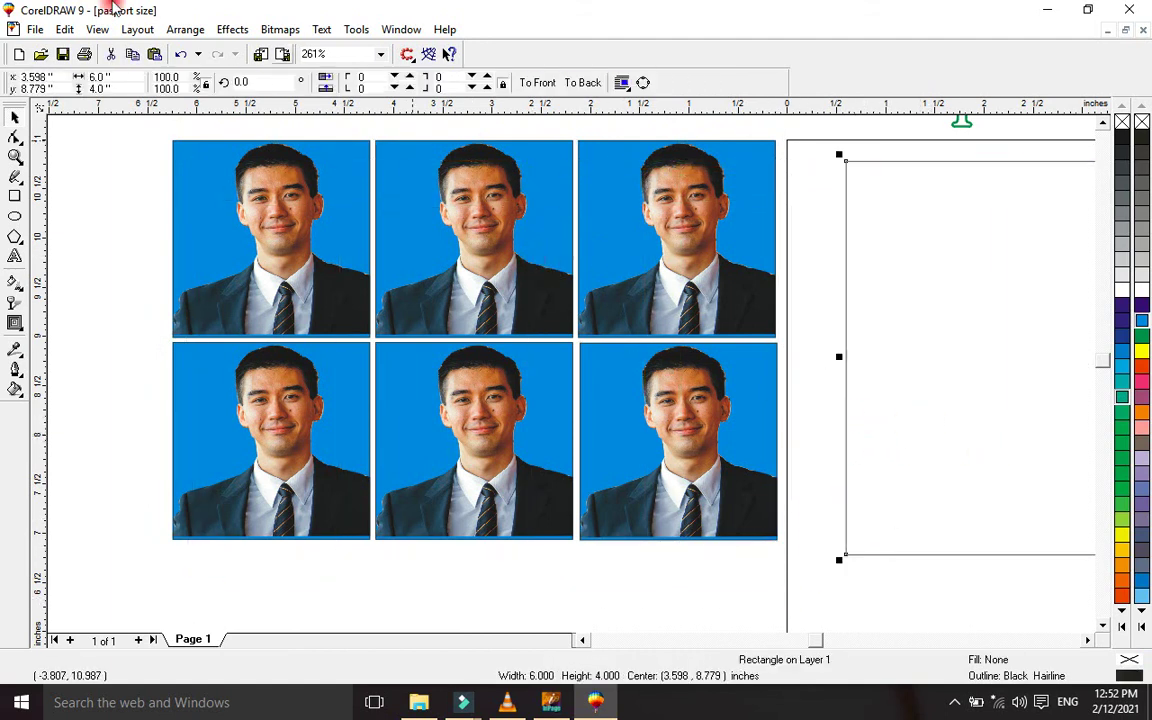
Group all six passport pictures into a single object
{"action": "left_click_drag", "start_coordinate": [131, 126], "coordinate": [818, 561]}
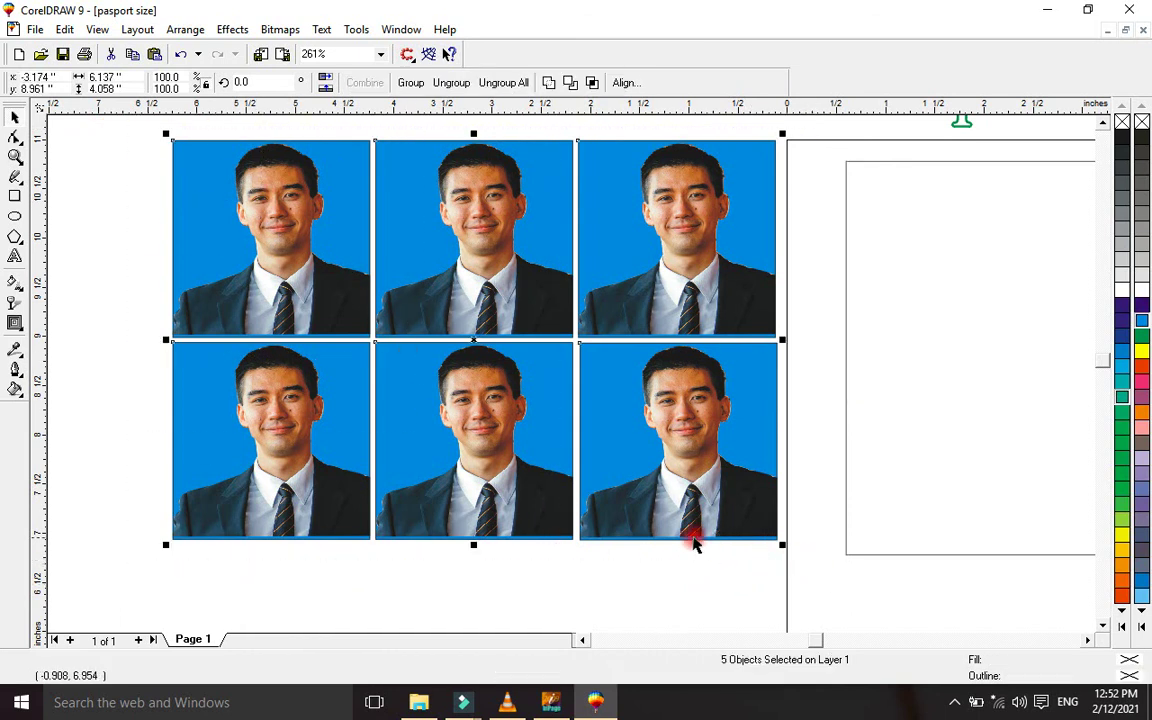
{"action": "left_click", "coordinate": [411, 83]}
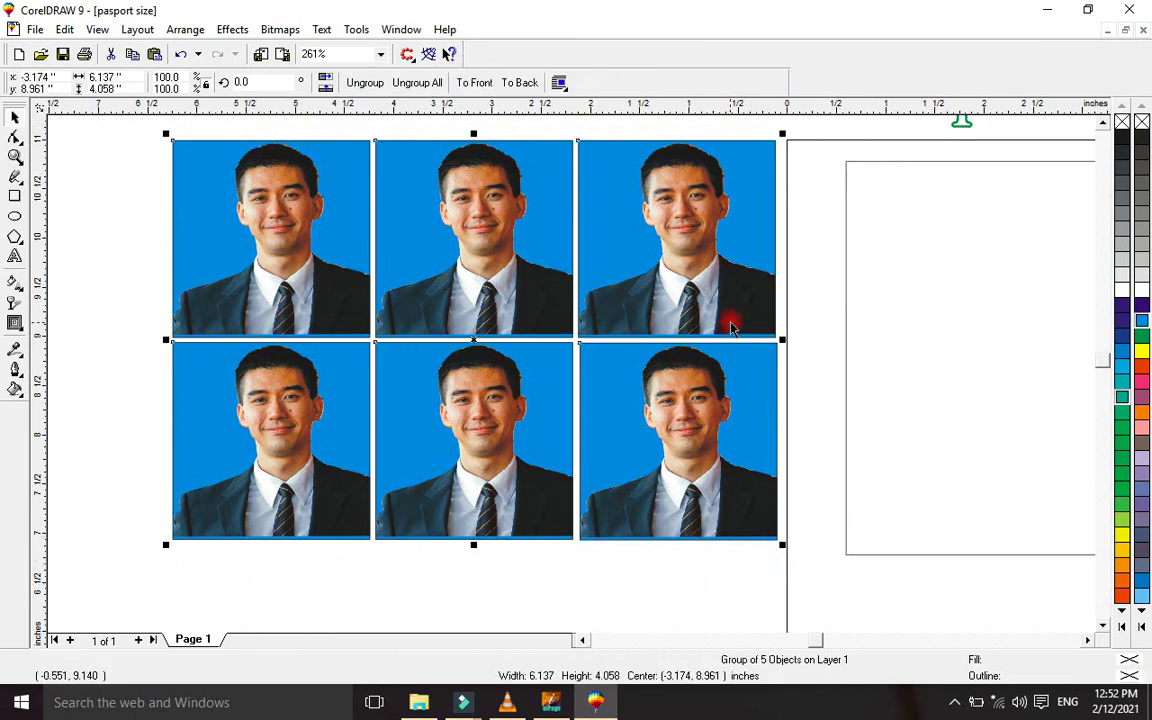
{"action": "key", "text": "F4"}
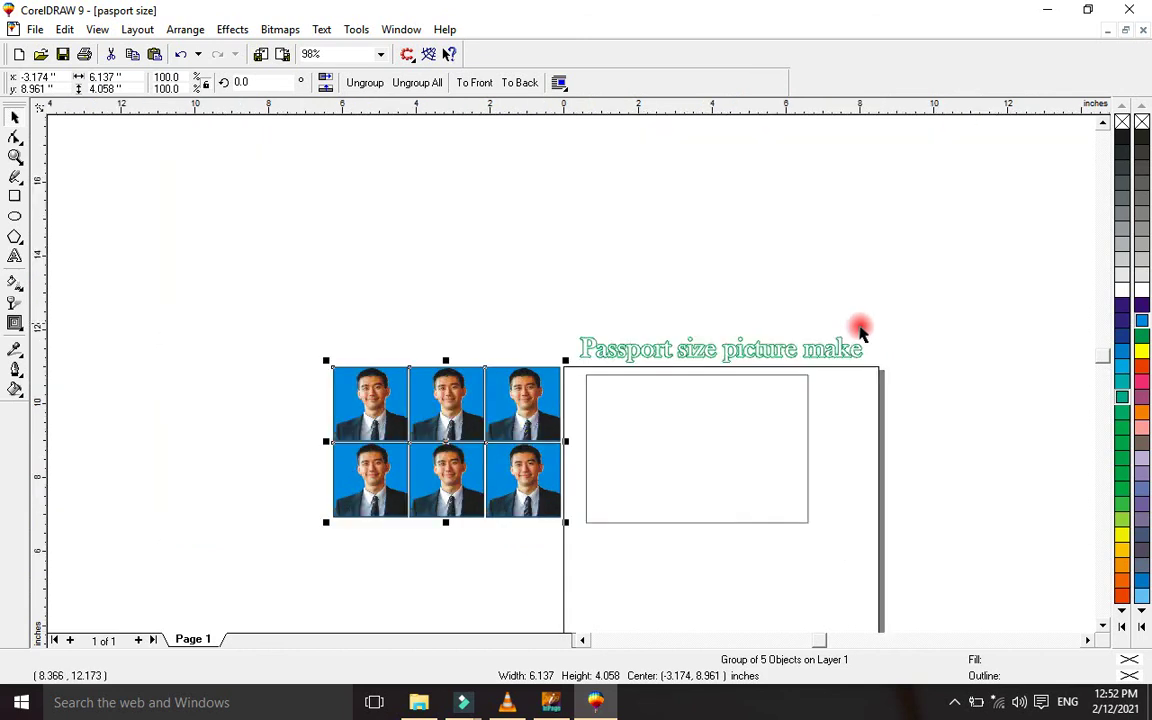
Move the picture group into the 6 × 4 inch frame and shrink it to about 5.75 × 3.8 inches so it fits inside
{"action": "left_click", "coordinate": [690, 432]}
{"action": "left_click_drag", "start_coordinate": [555, 442], "coordinate": [722, 455]}
{"action": "left_click_drag", "start_coordinate": [567, 536], "coordinate": [622, 490]}
{"action": "left_click_drag", "start_coordinate": [782, 511], "coordinate": [807, 535]}
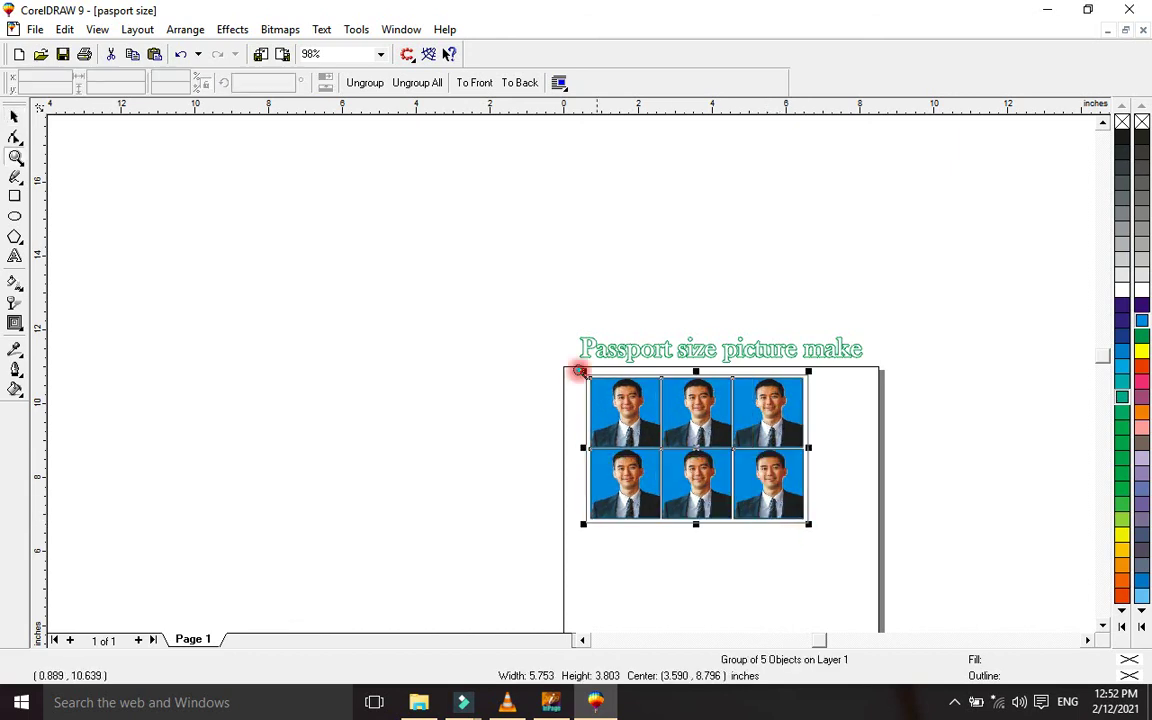
{"action": "left_click_drag", "start_coordinate": [540, 311], "coordinate": [849, 563]}
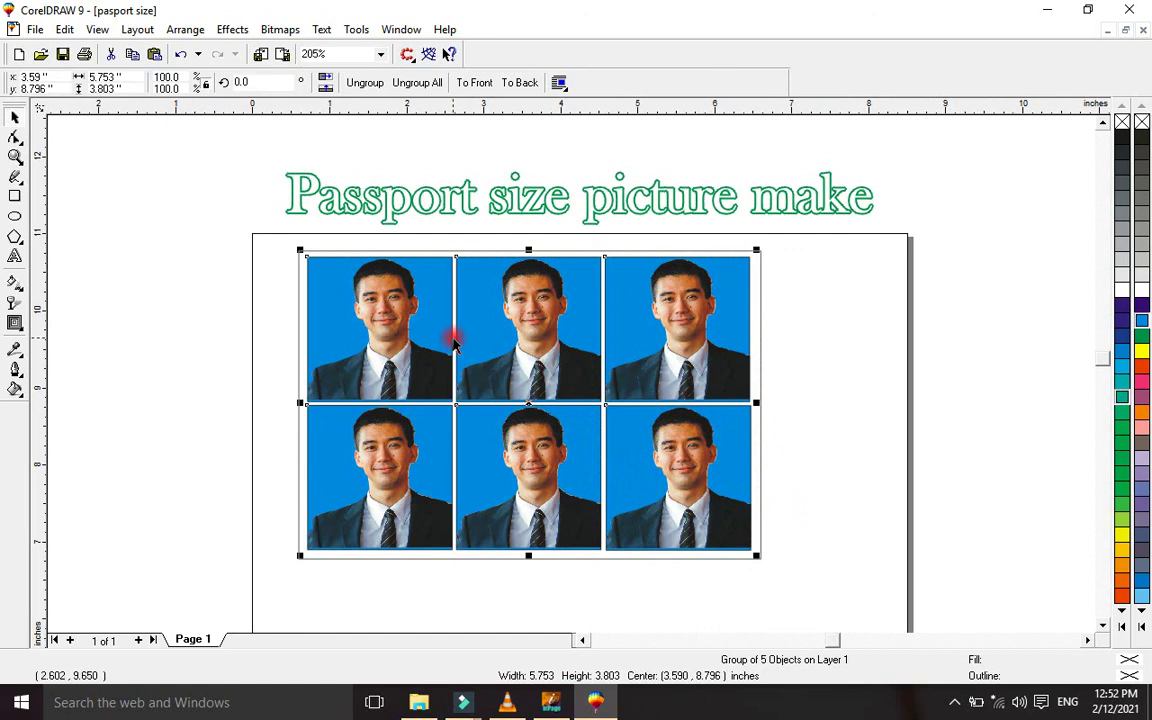
Export the frame with its pictures as the JPEG "pasport size" in the ICN NEWS folder, in 24-bit RGB at 1280 × 720 pixels and 300 dpi
{"action": "left_click", "coordinate": [160, 272]}
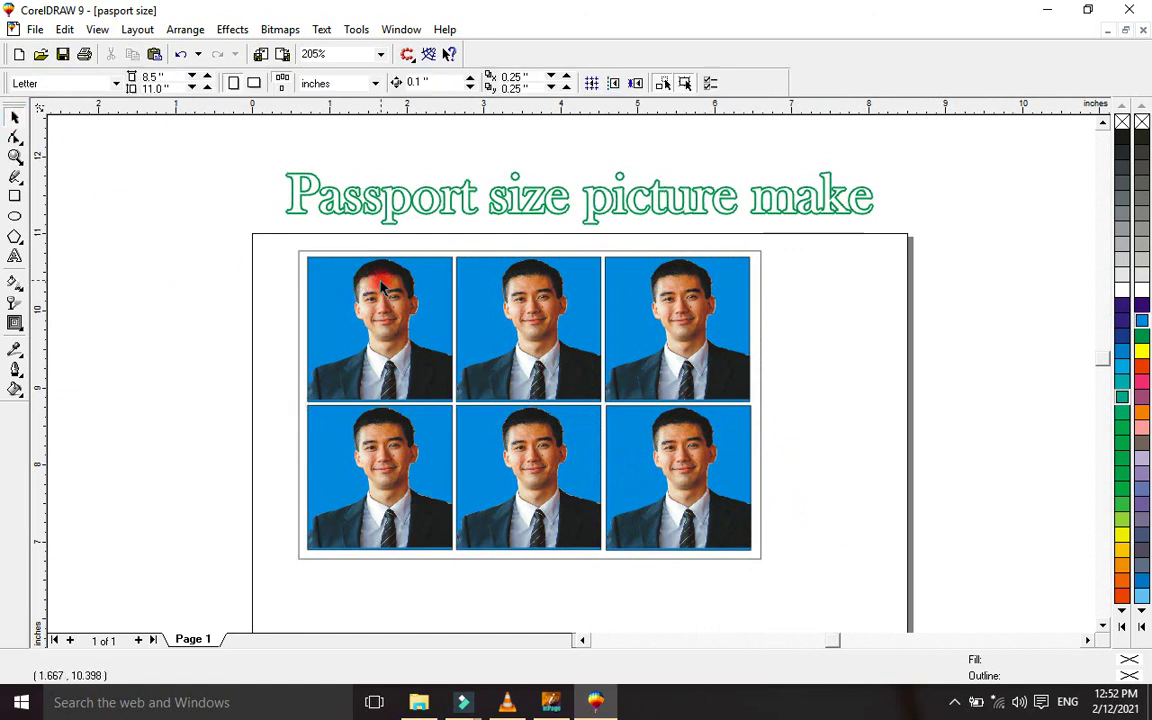
{"action": "left_click_drag", "start_coordinate": [286, 244], "coordinate": [823, 599]}
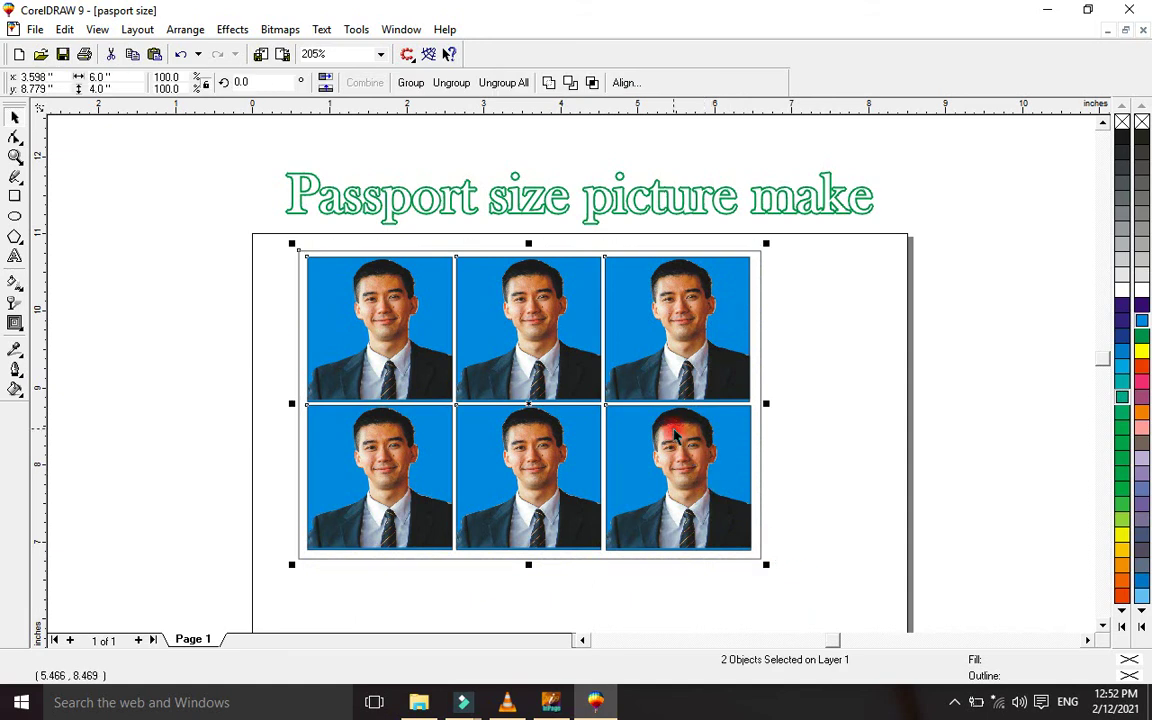
{"action": "left_click", "coordinate": [282, 55]}
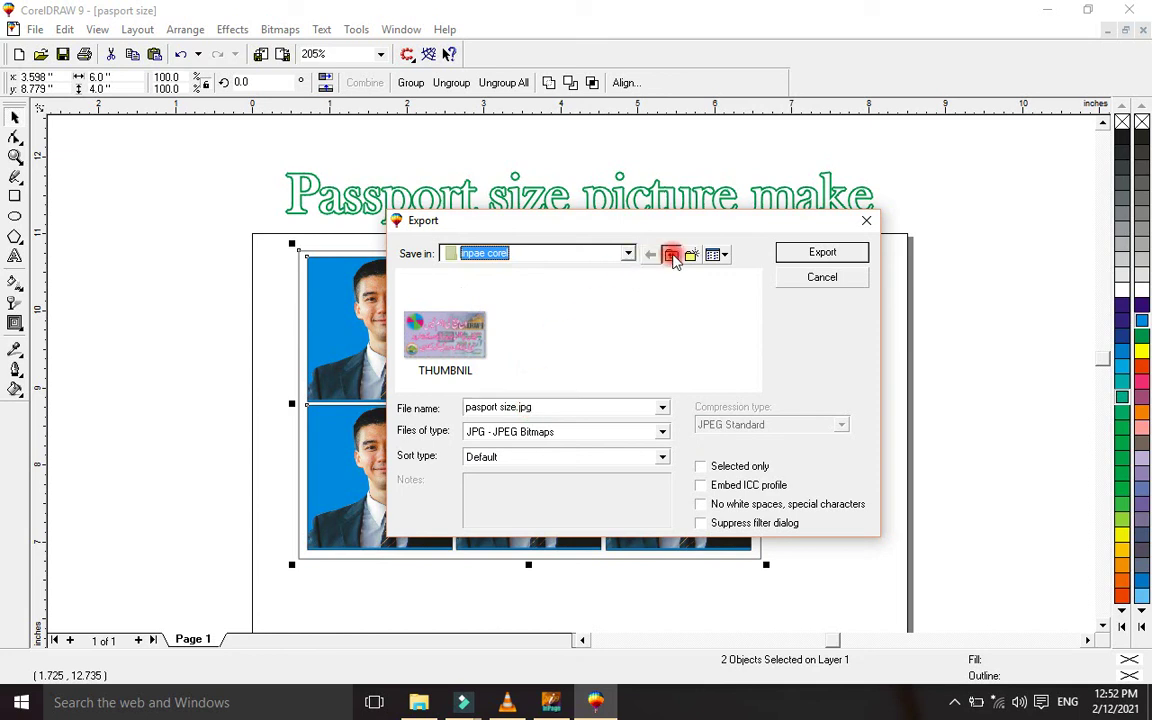
{"action": "left_click", "coordinate": [671, 255]}
{"action": "left_click", "coordinate": [671, 255]}
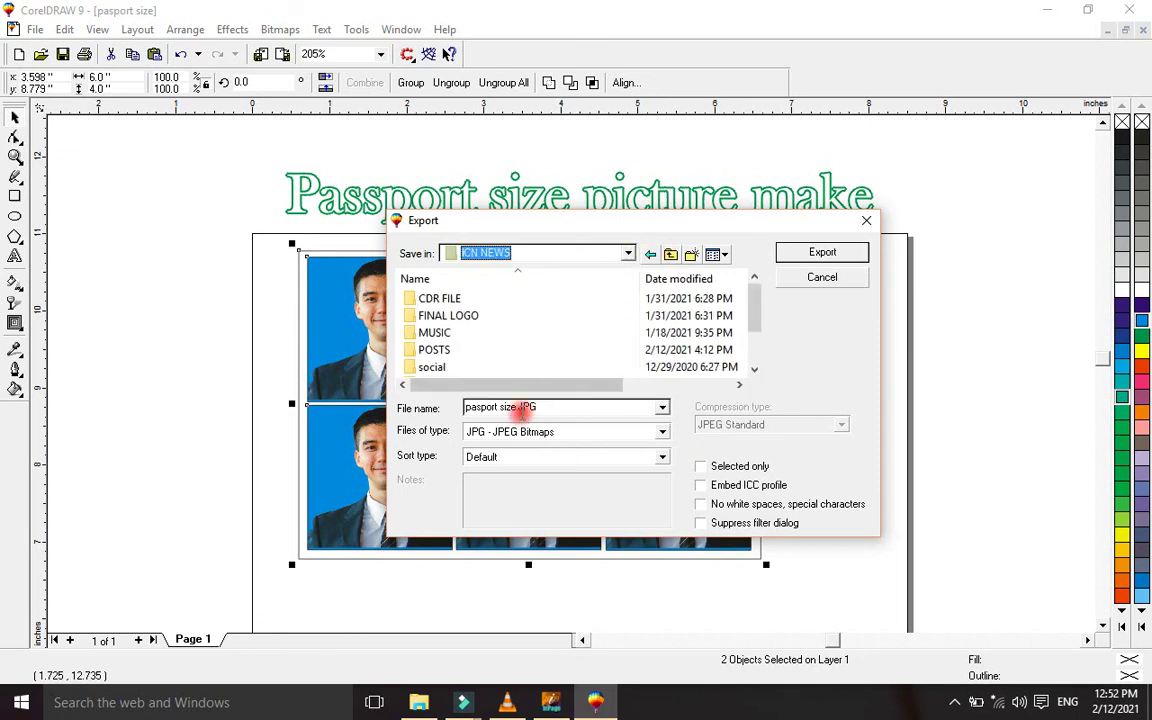
{"action": "left_click", "coordinate": [545, 406]}
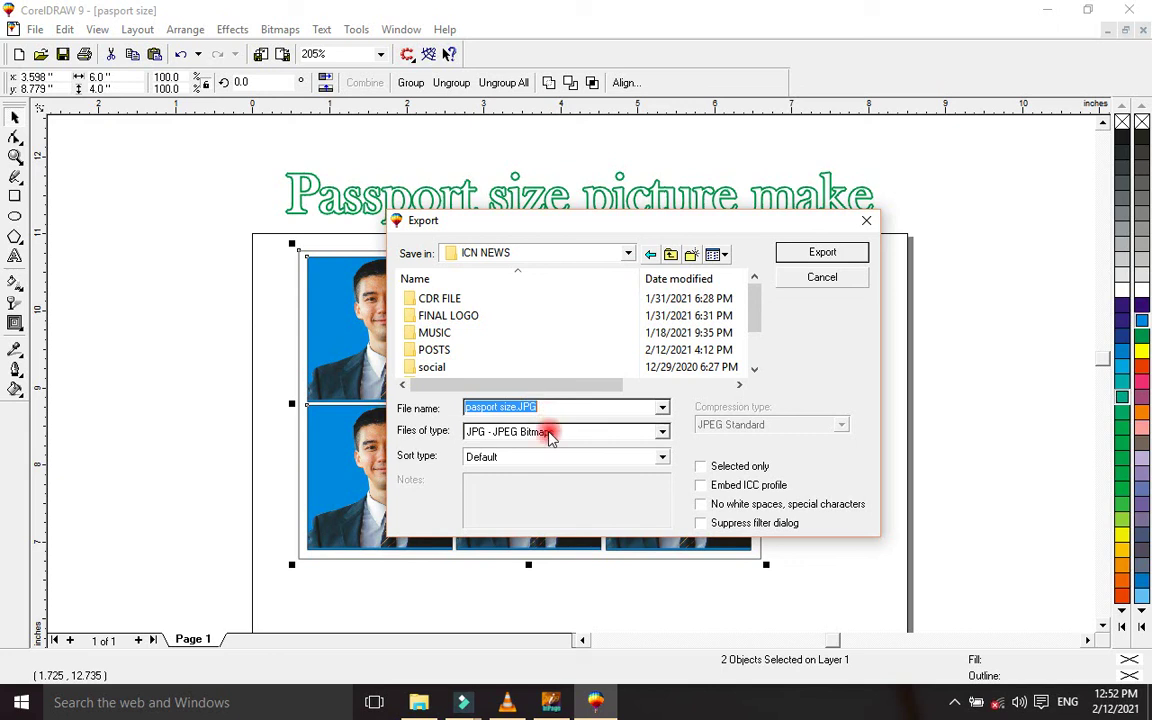
{"action": "left_click", "coordinate": [820, 252]}
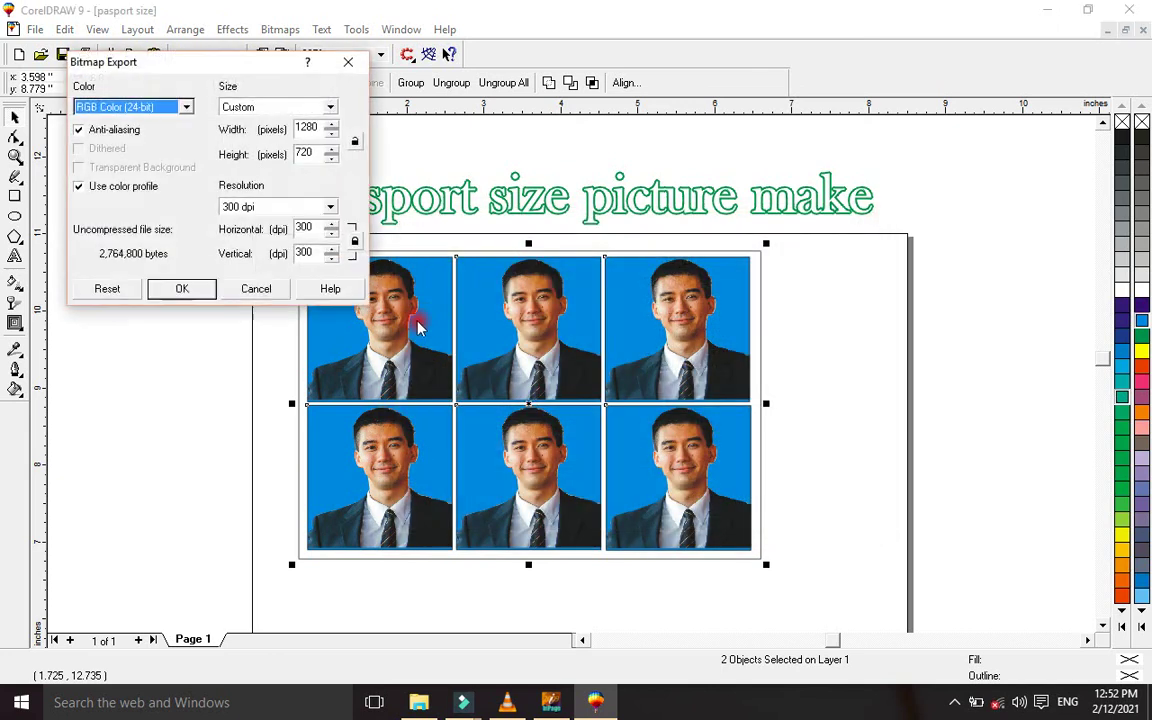
{"action": "left_click", "coordinate": [190, 289]}
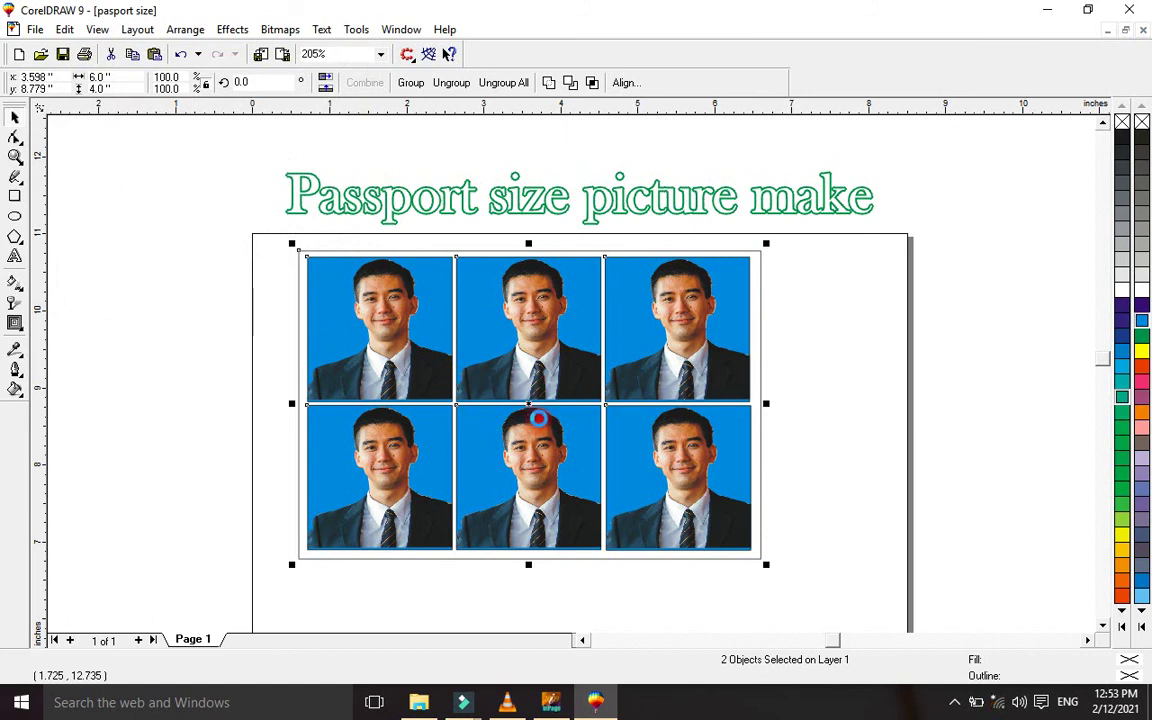
{"action": "left_click", "coordinate": [581, 476]}
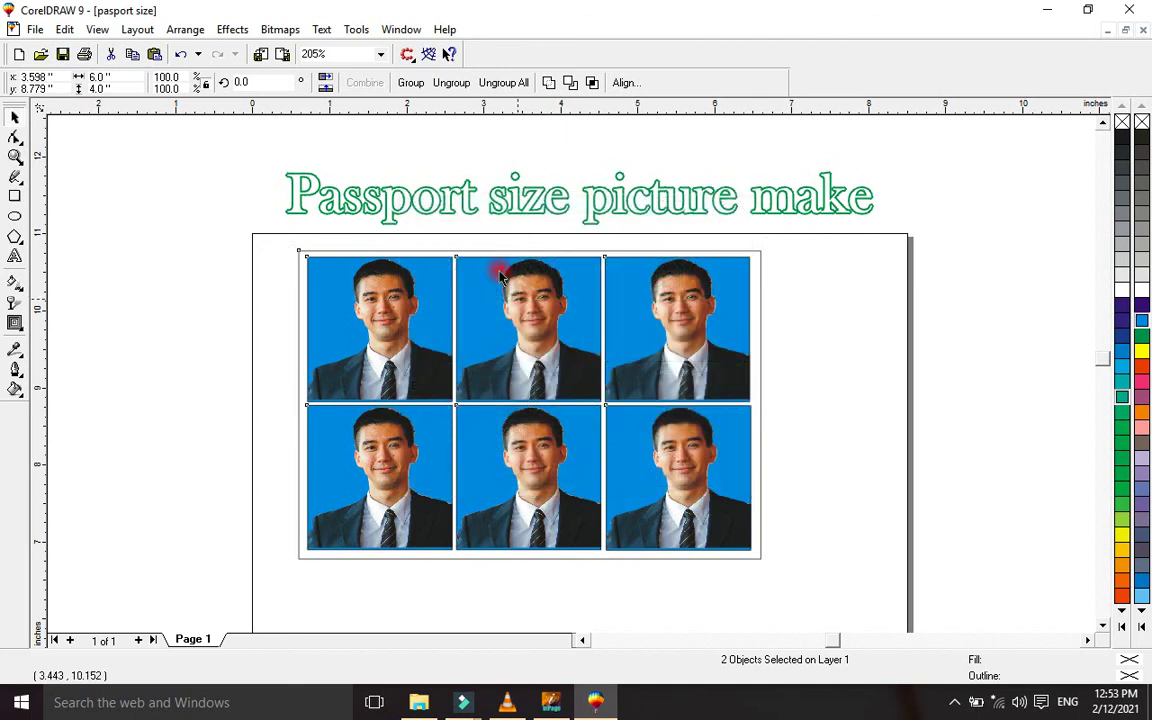
{"action": "left_click", "coordinate": [283, 53]}
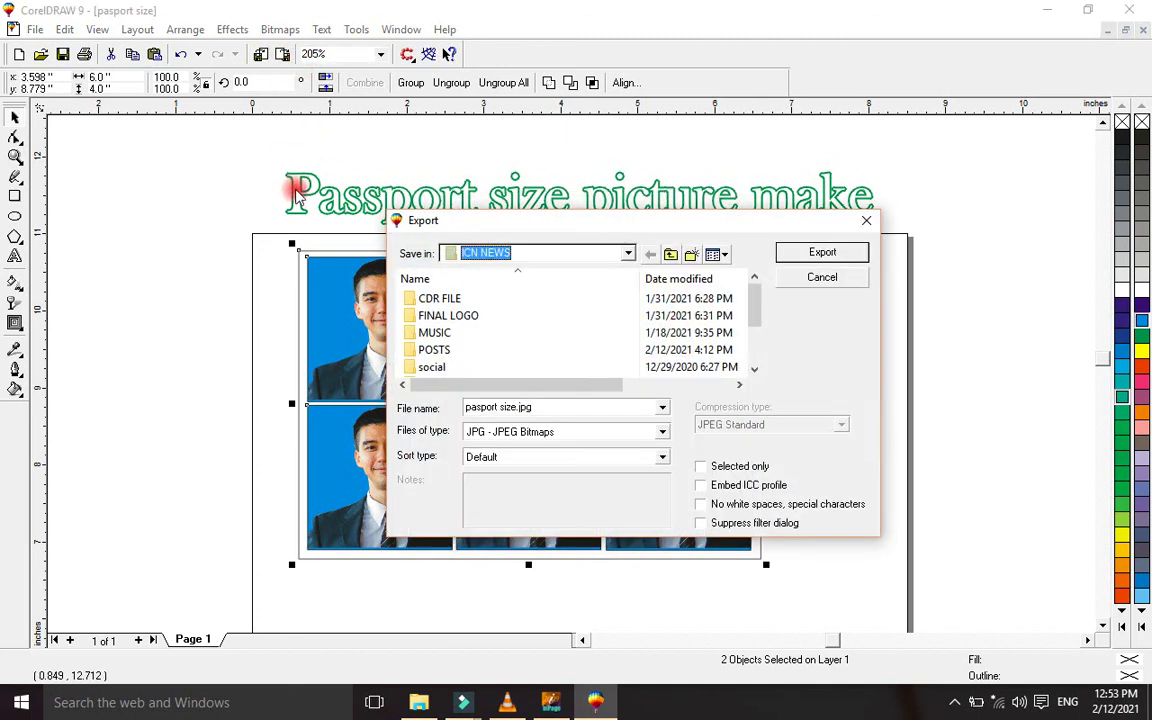
{"action": "left_click_drag", "start_coordinate": [756, 301], "coordinate": [755, 383]}
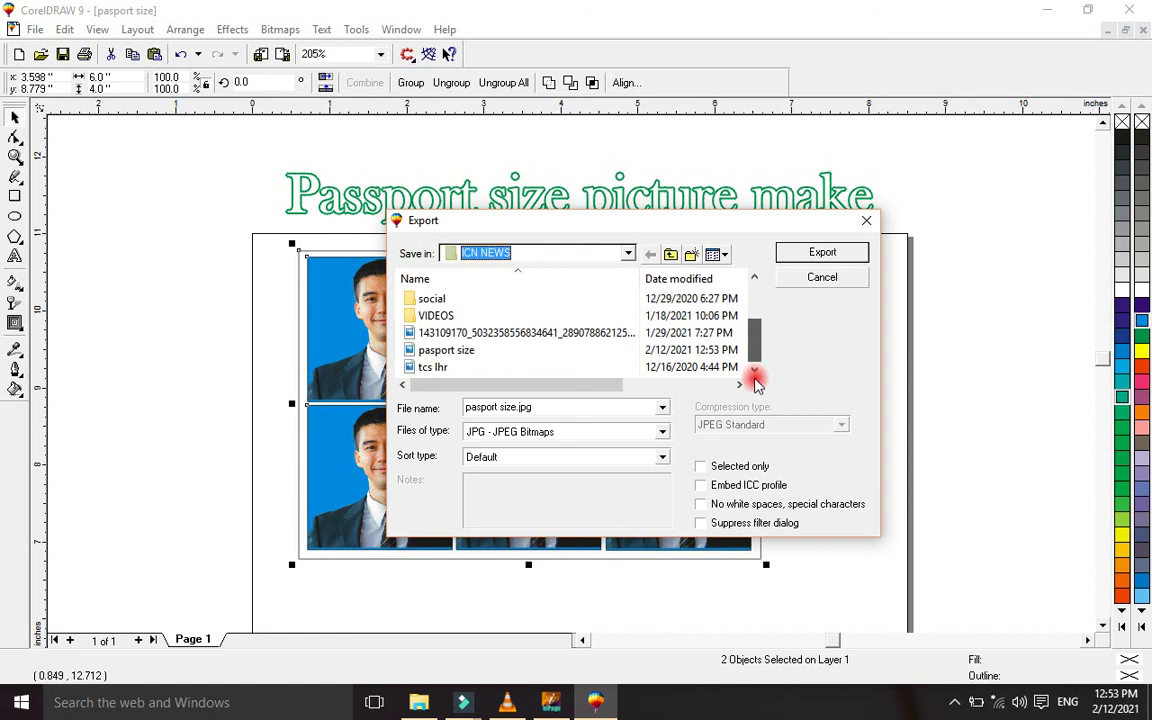
{"action": "left_click", "coordinate": [469, 352]}
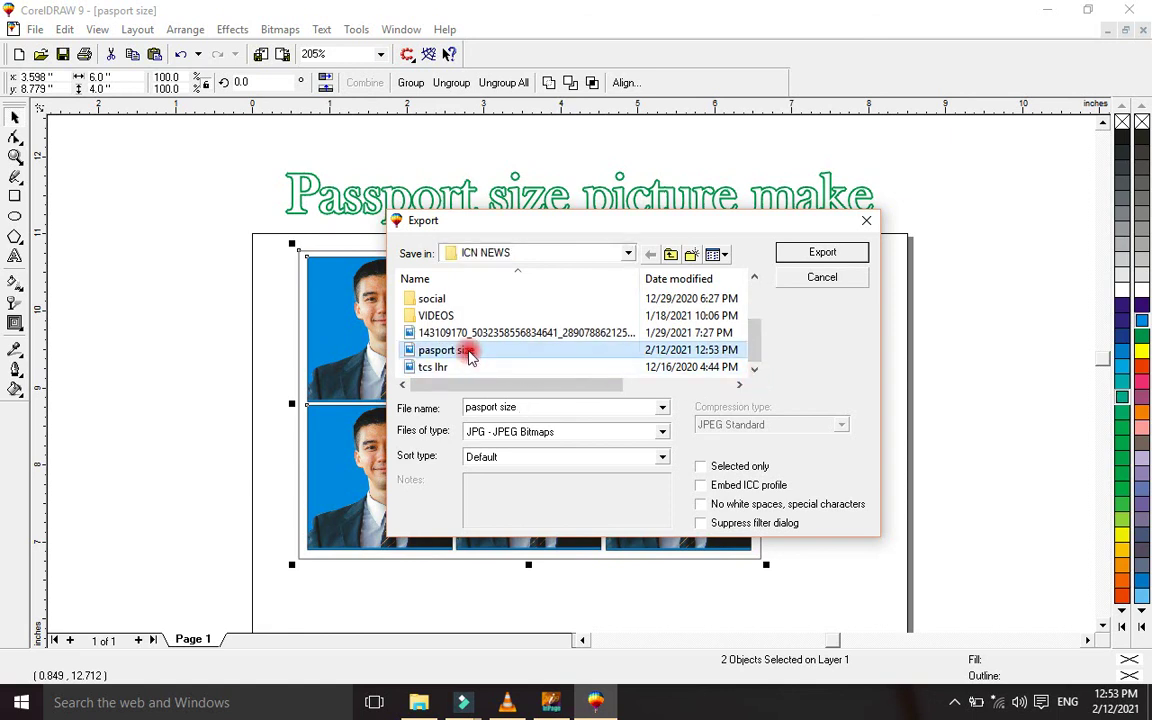
{"action": "double_click", "coordinate": [463, 352]}
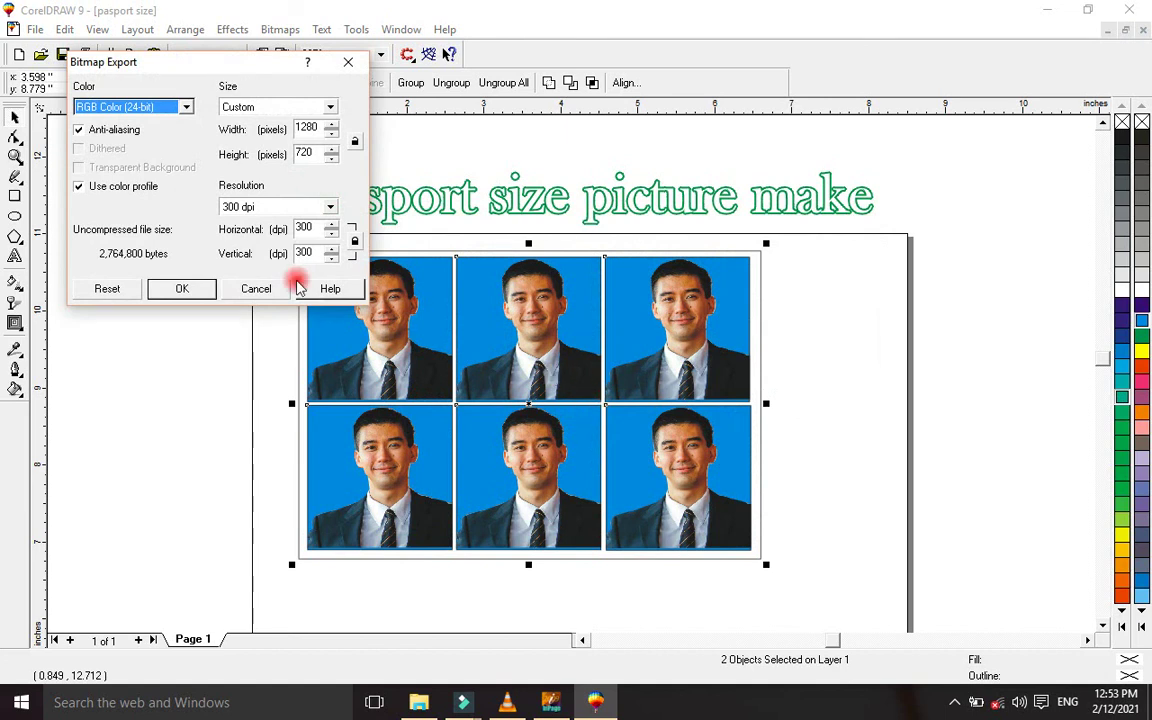
{"action": "left_click", "coordinate": [256, 288]}
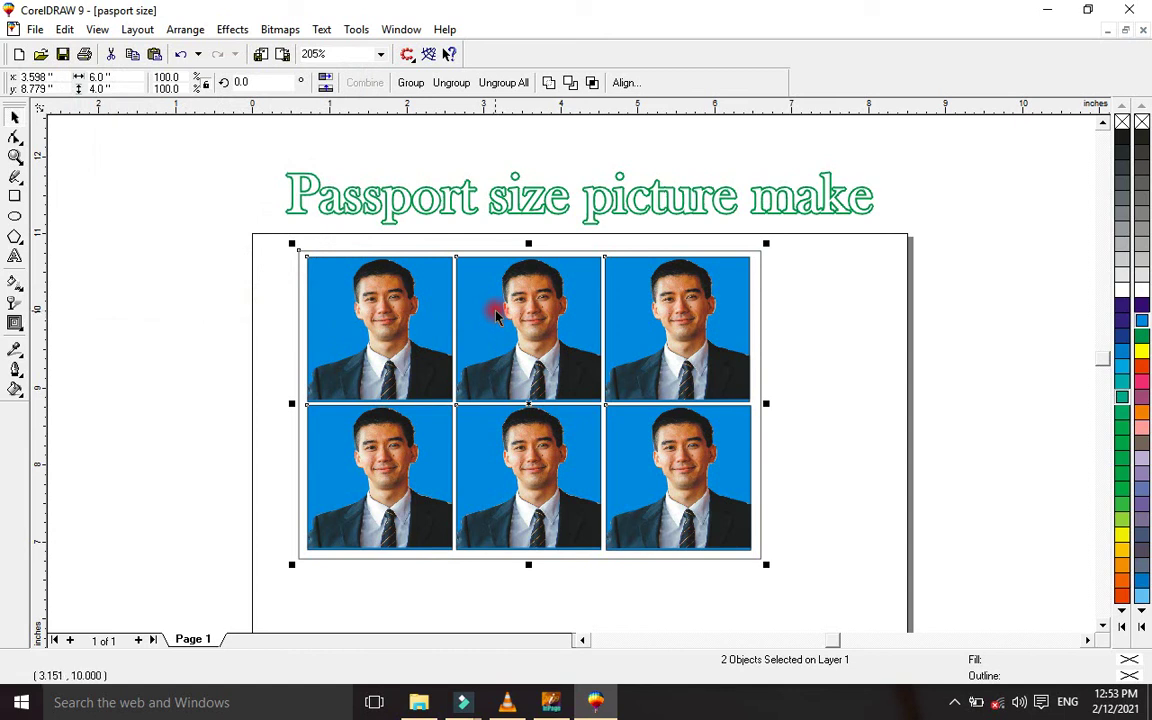
Export only the selected frame and pictures as the JPEG "pasport size" in the ICN NEWS folder, in 24-bit RGB at 1280 × 720 pixels and 300 dpi
{"action": "left_click", "coordinate": [308, 284]}
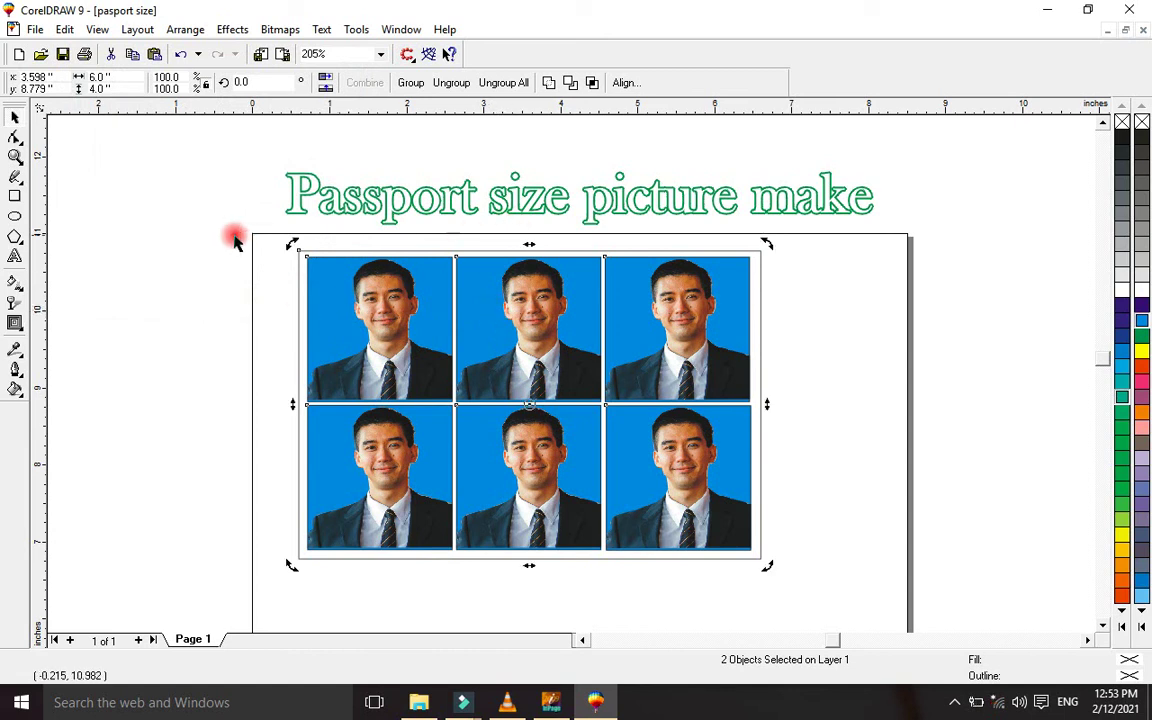
{"action": "left_click", "coordinate": [218, 248]}
{"action": "left_click_drag", "start_coordinate": [805, 576], "coordinate": [805, 577]}
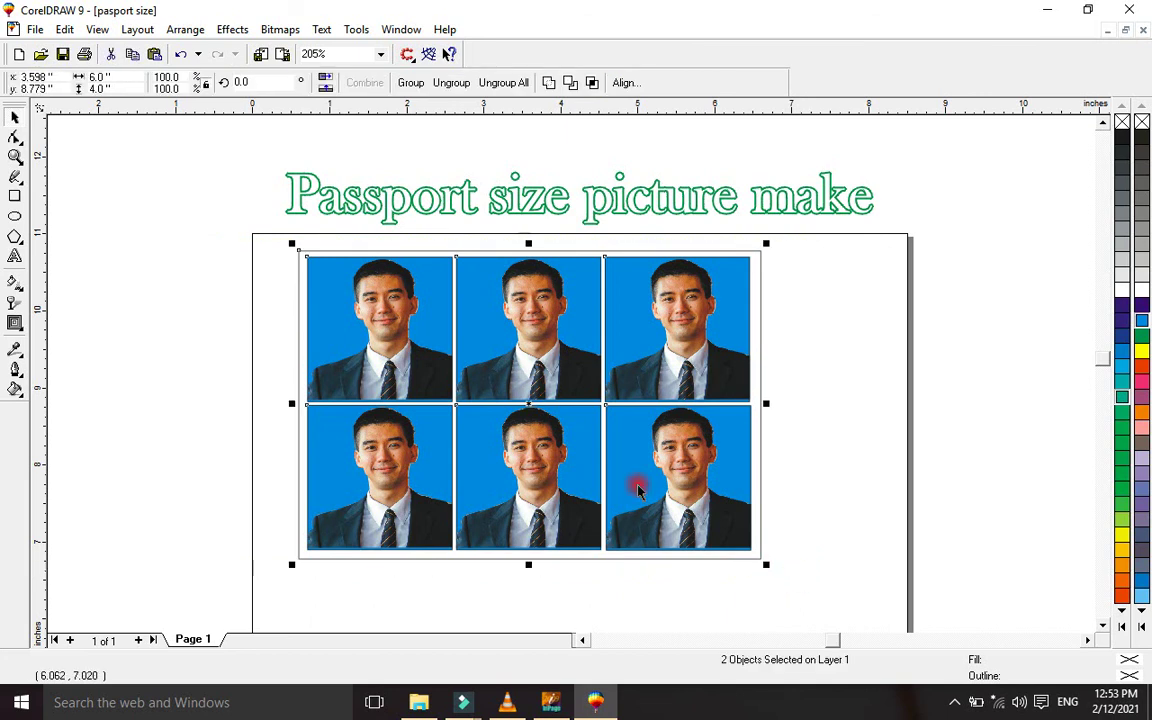
{"action": "left_click", "coordinate": [284, 57]}
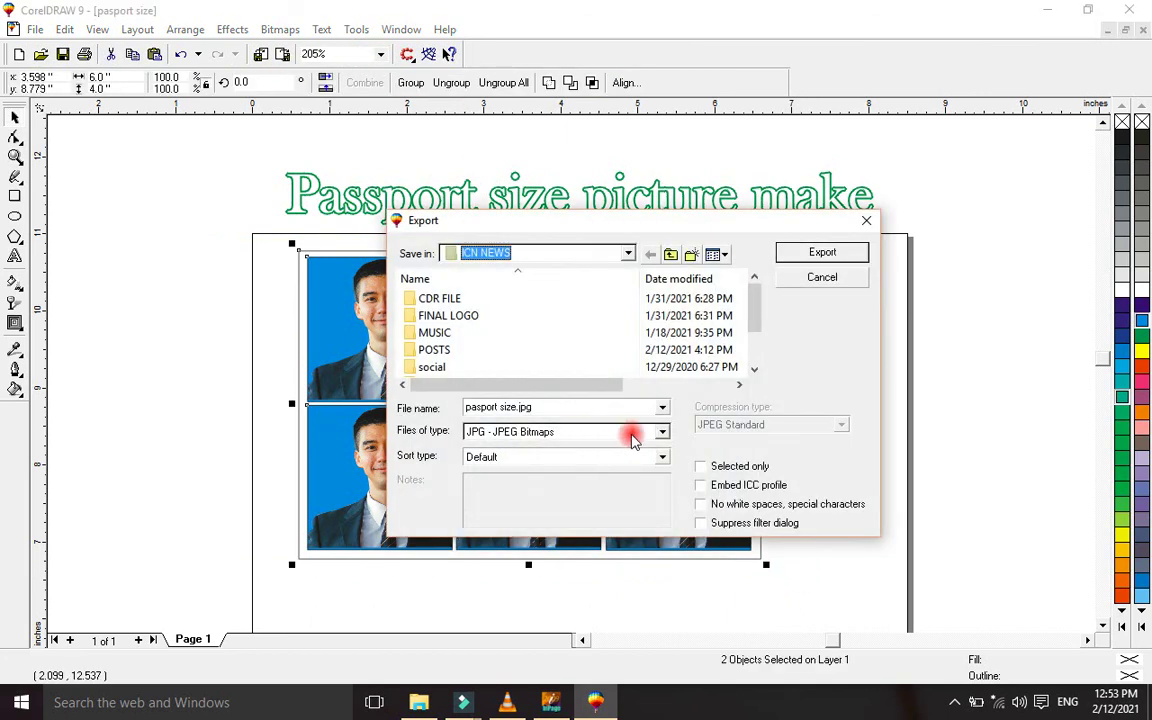
{"action": "left_click", "coordinate": [700, 466]}
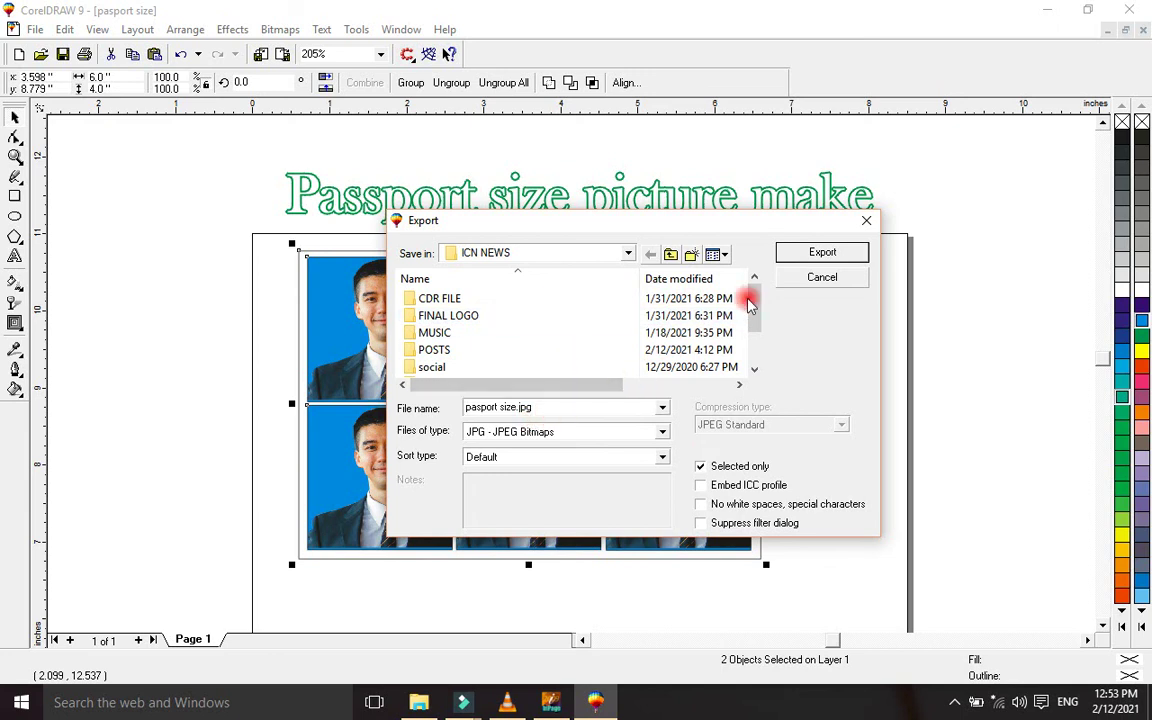
{"action": "left_click", "coordinate": [786, 253]}
{"action": "left_click", "coordinate": [183, 288]}
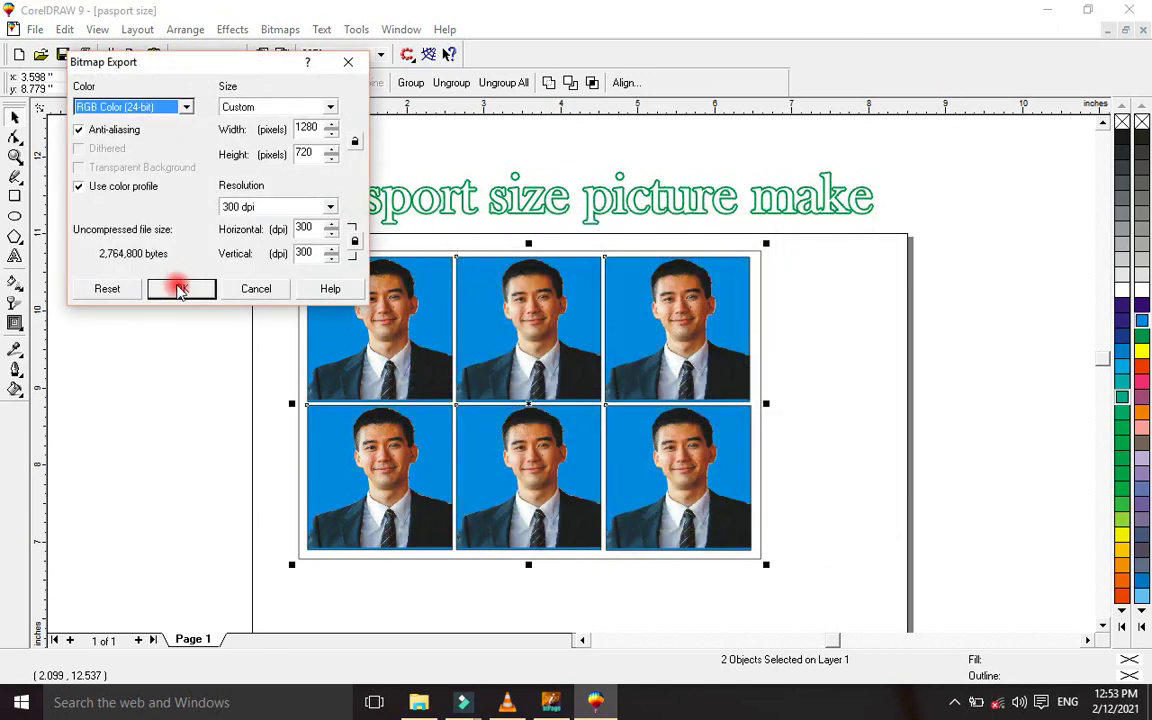
{"action": "left_click", "coordinate": [577, 478]}
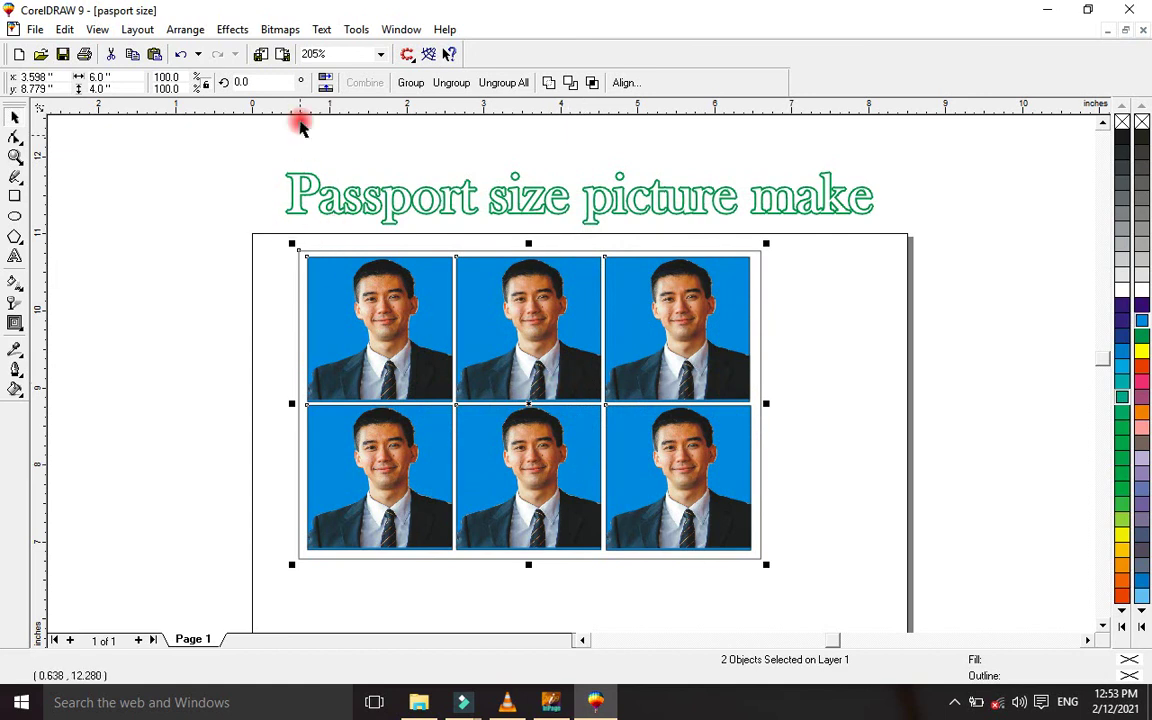
Find the exported "pasport size" JPEG in the ICN NEWS folder through the Export dialog and open it in Photos
{"action": "left_click", "coordinate": [284, 60]}
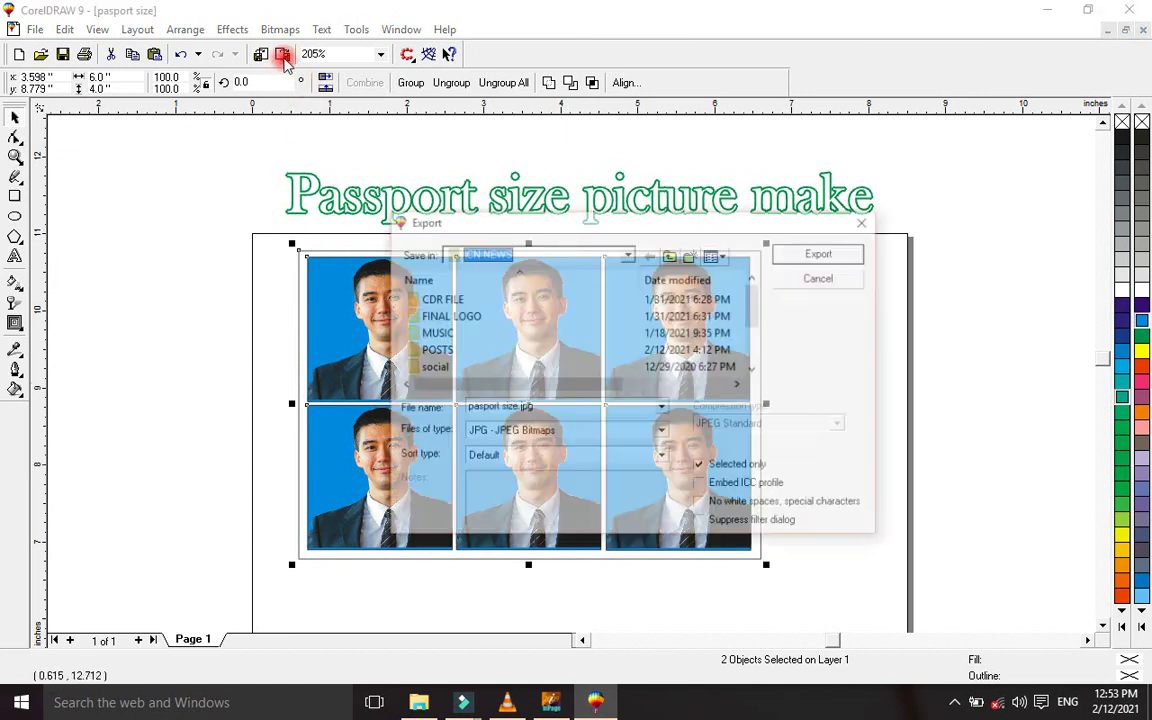
{"action": "scroll", "coordinate": [505, 355], "scroll_direction": "down", "scroll_amount": 2}
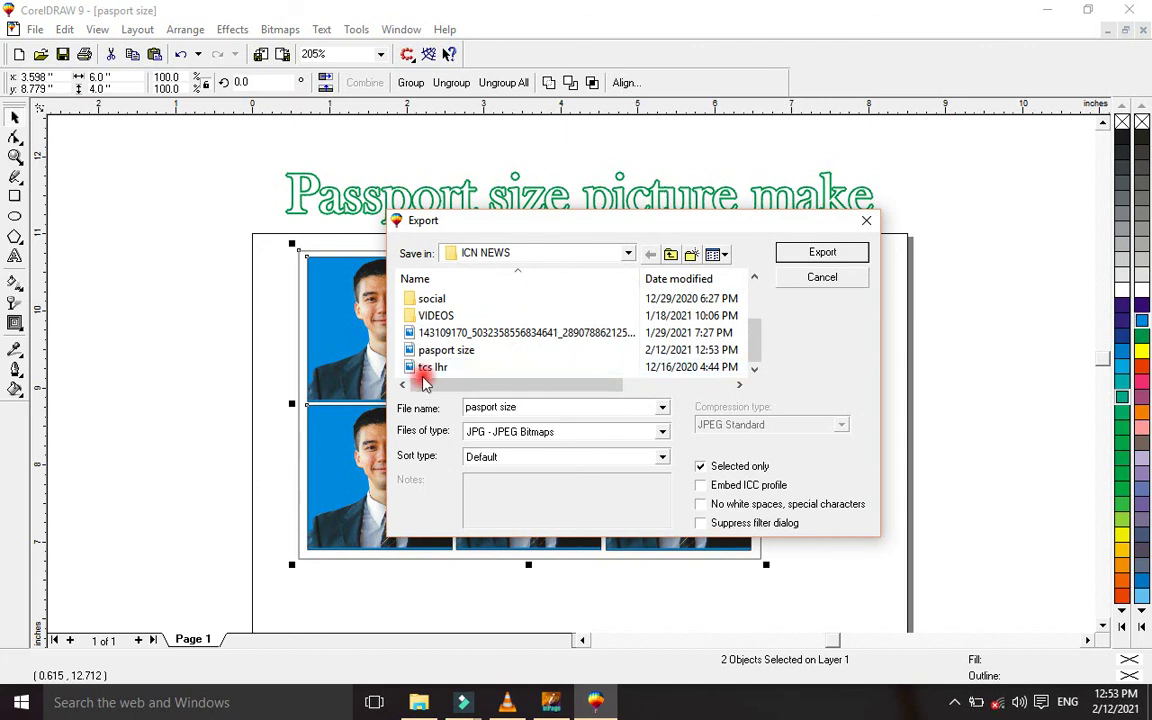
{"action": "left_click", "coordinate": [450, 352]}
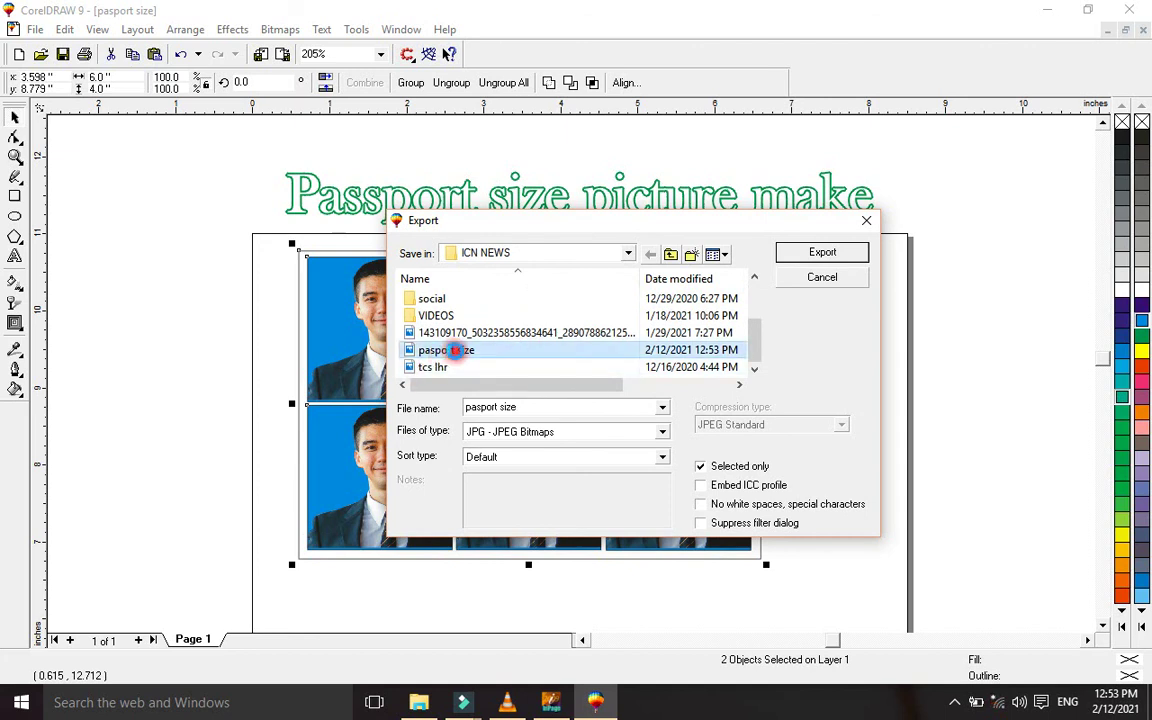
{"action": "right_click", "coordinate": [455, 350]}
{"action": "left_click", "coordinate": [504, 247]}
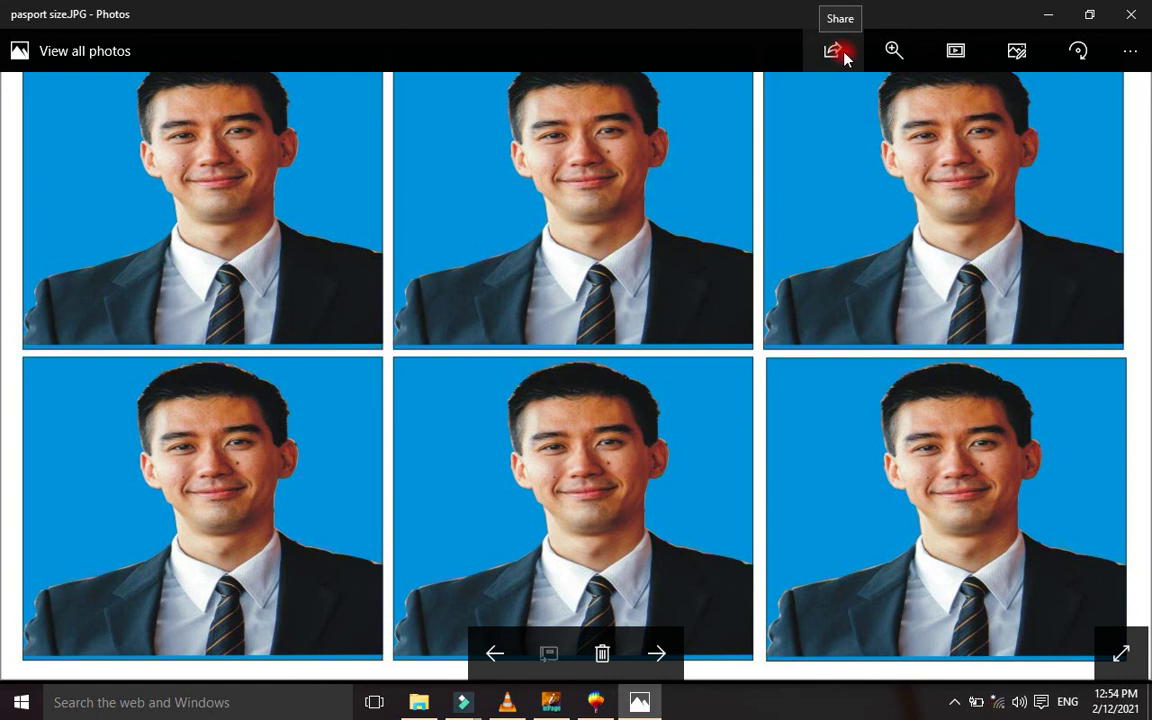
Check the print preview and print settings for the passport picture sheet, and leave without printing
{"action": "left_click", "coordinate": [1130, 51]}
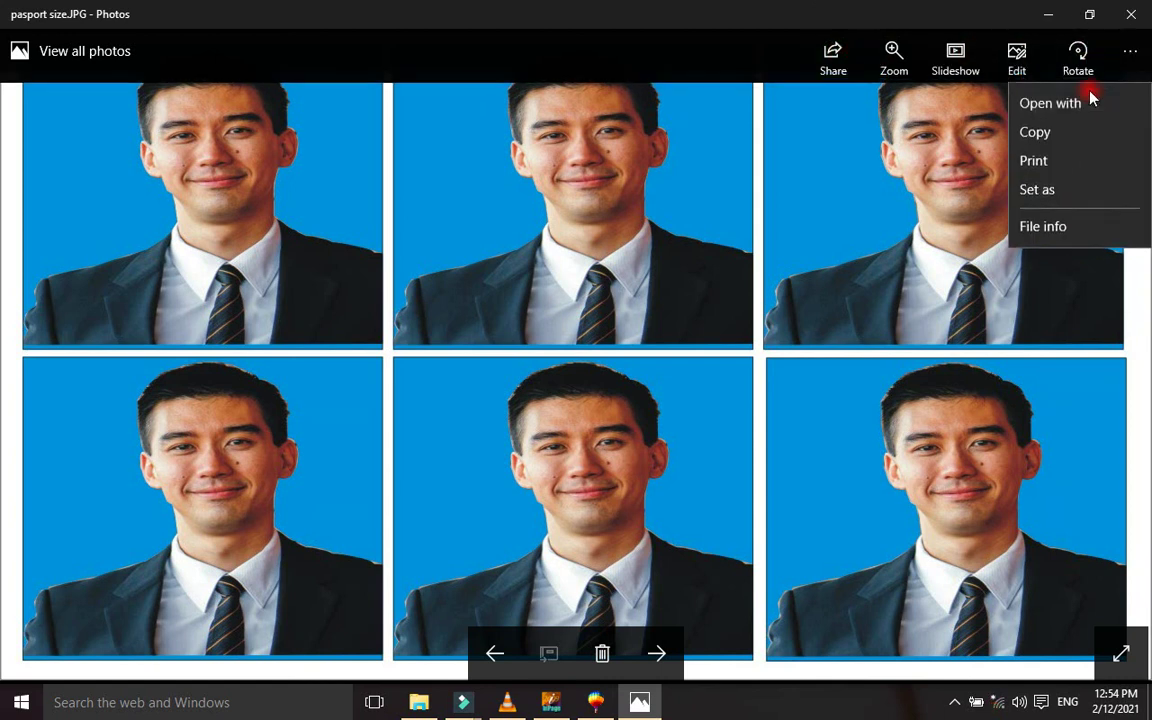
{"action": "left_click", "coordinate": [1062, 164]}
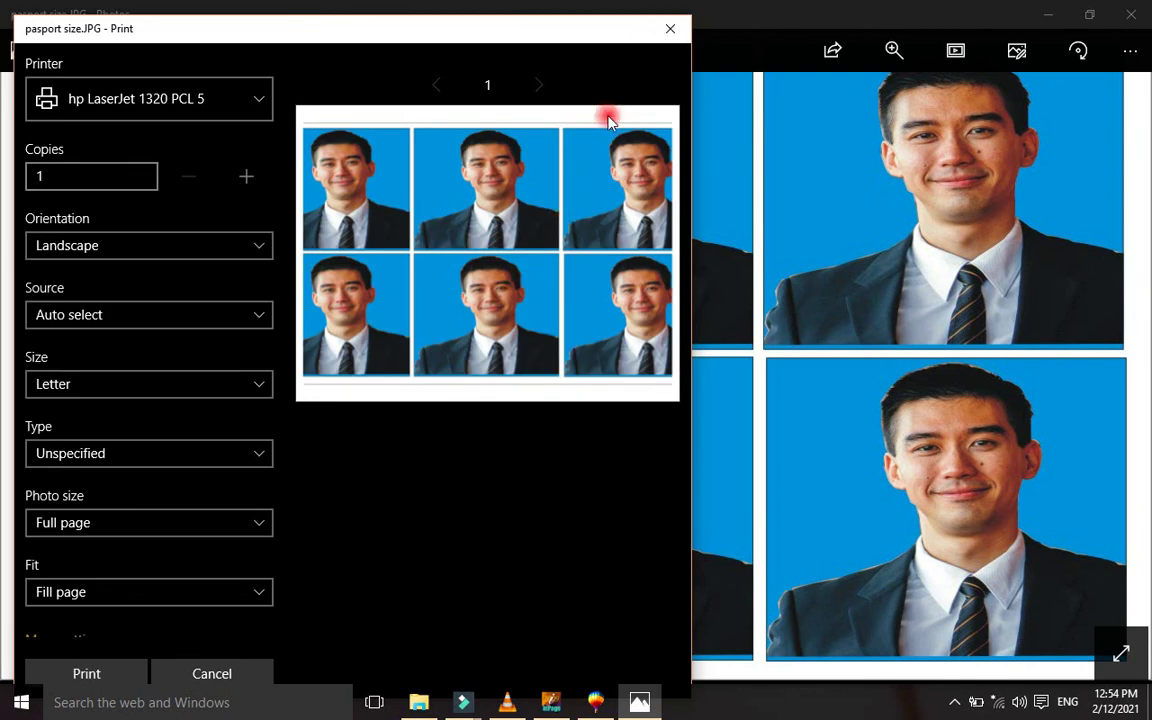
{"action": "left_click", "coordinate": [668, 37]}
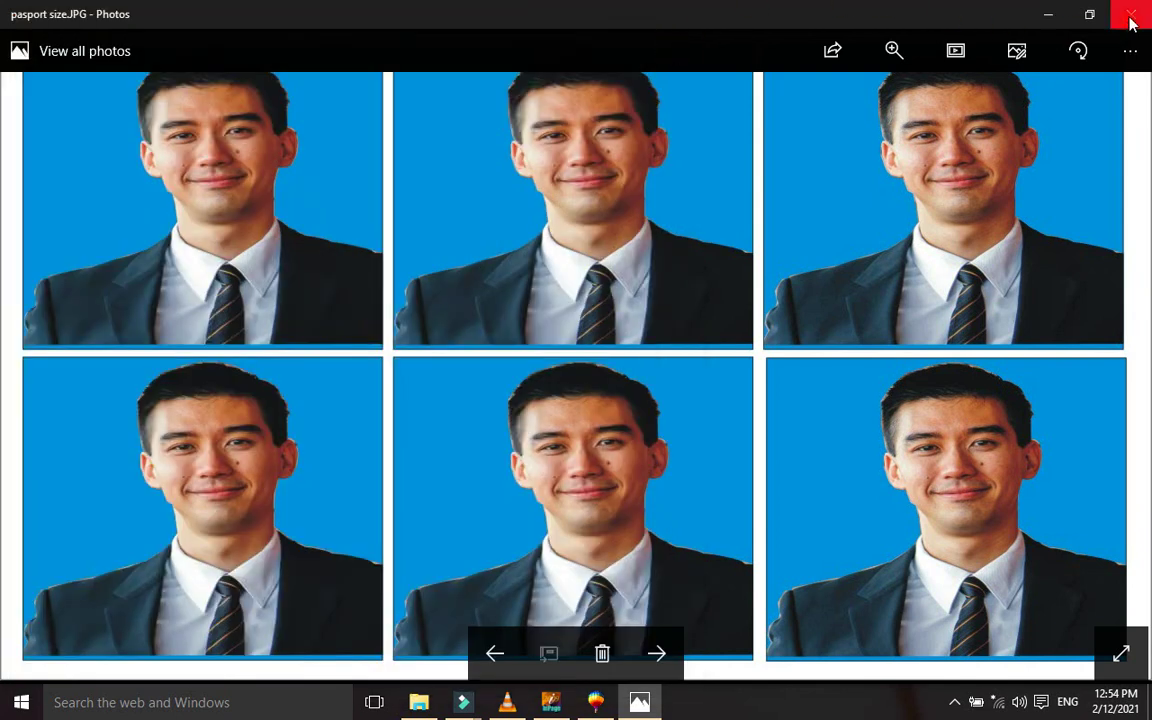
{"action": "left_click", "coordinate": [954, 702]}
{"action": "left_click", "coordinate": [944, 667]}
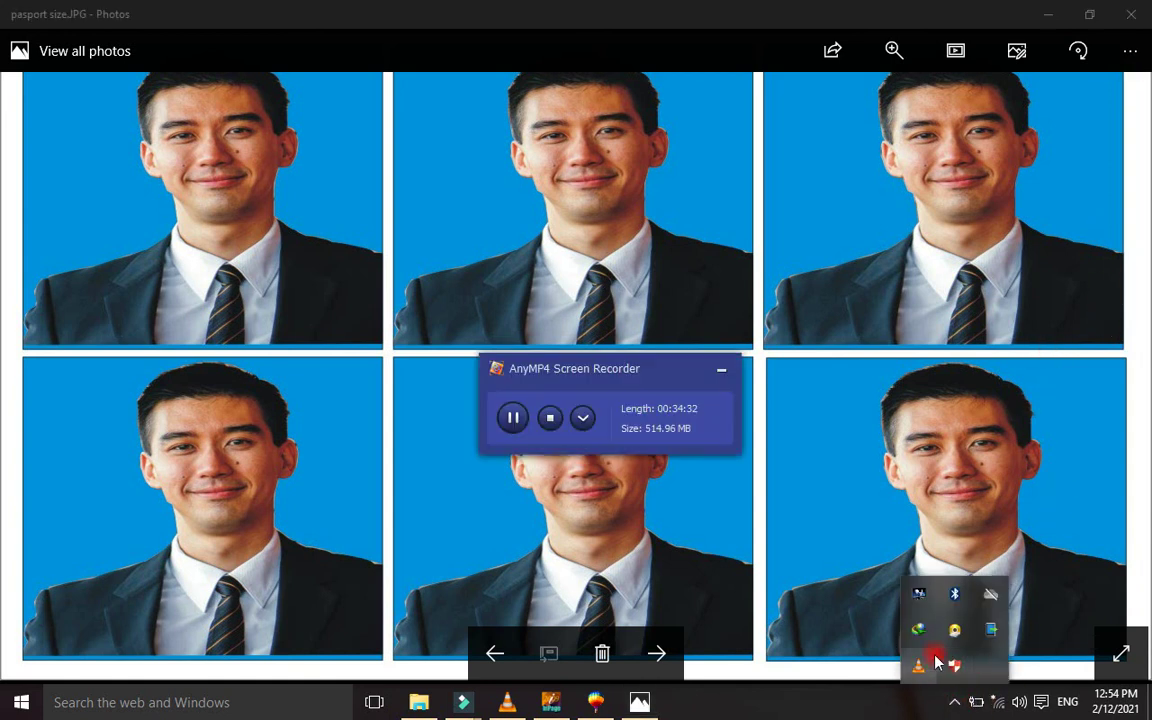